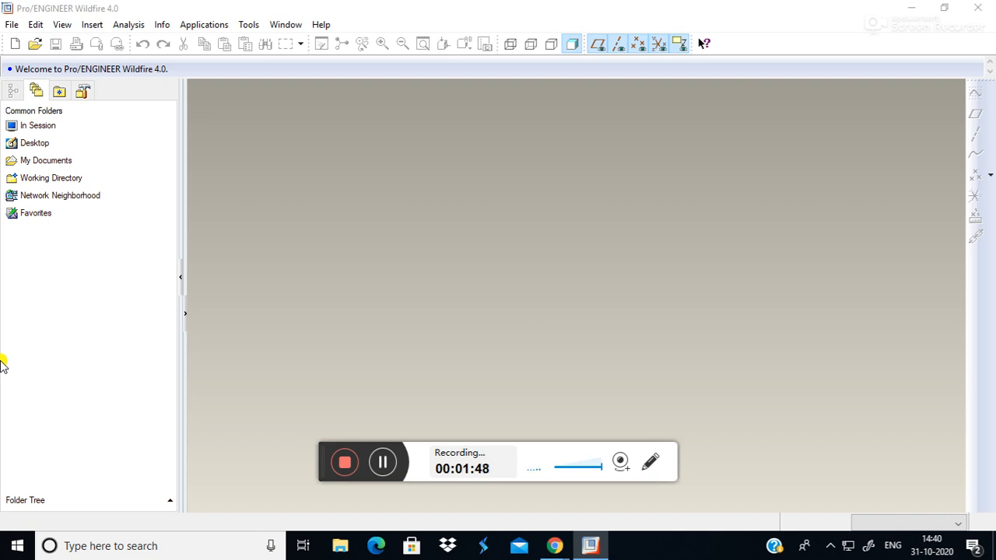
- Start a new file of type Part with the default template turned off
click(12, 24)
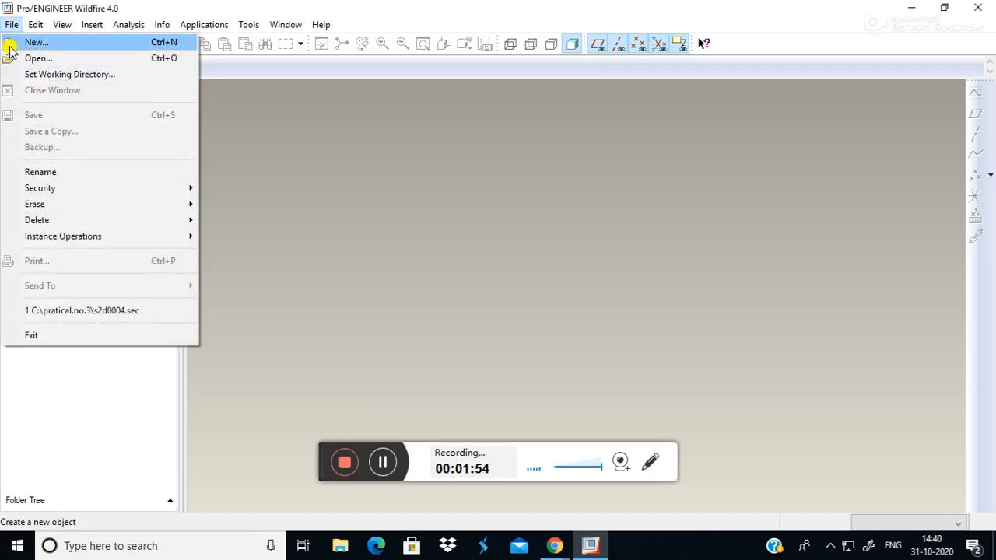
click(351, 117)
click(11, 46)
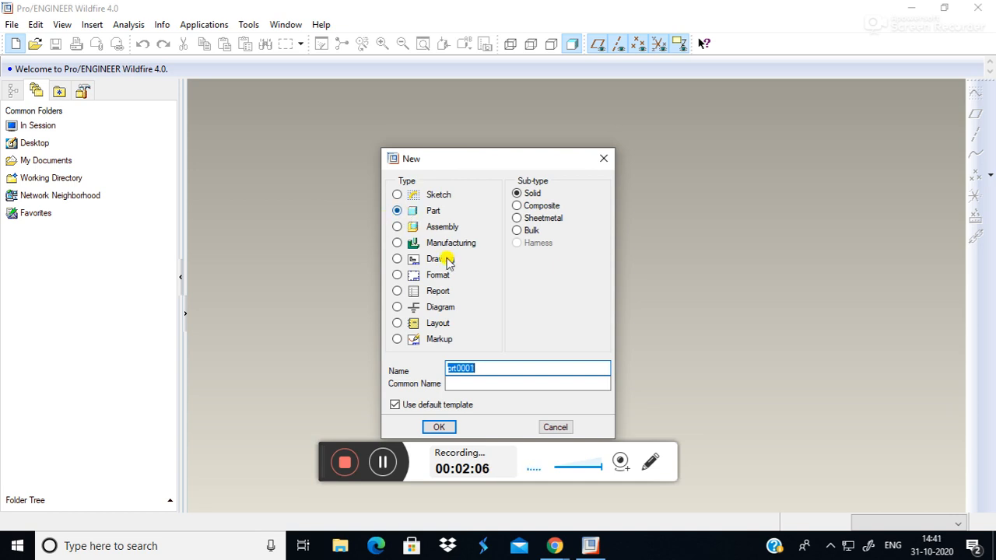
click(394, 405)
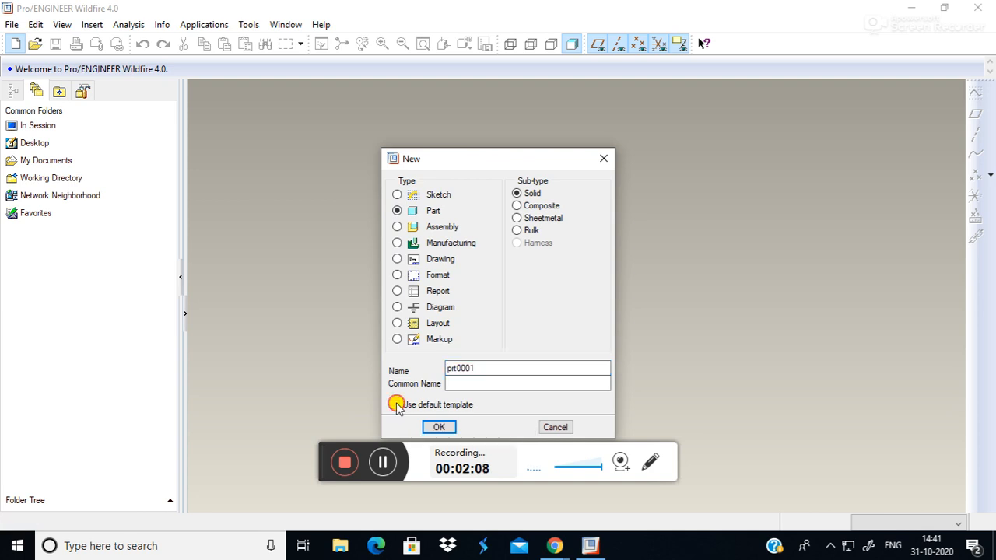
drag(326, 453, 320, 542)
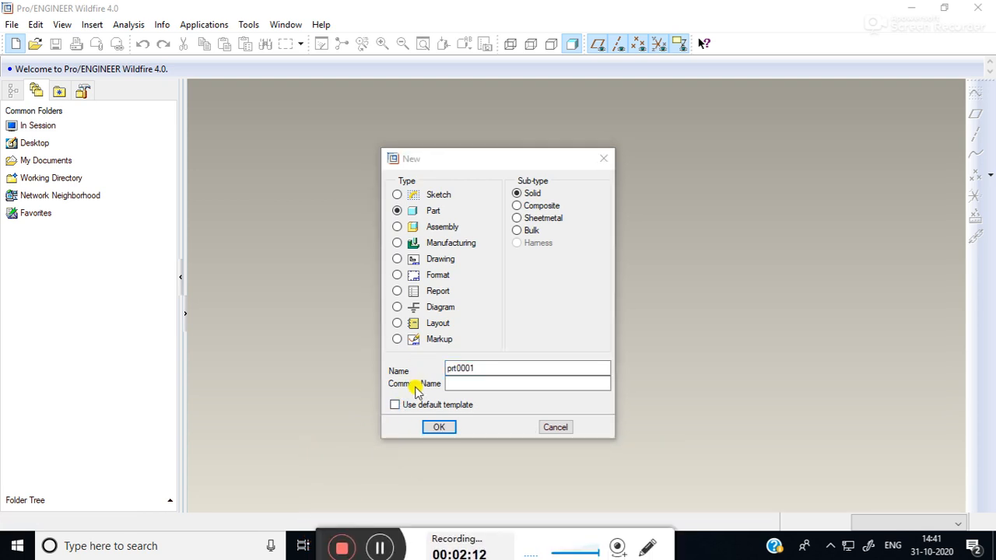
- Replace the default name of the new solid part with Part1
click(487, 368)
key(BackSpace)
key(BackSpace)
key(BackSpace)
key(BackSpace)
key(BackSpace)
key(BackSpace)
key(BackSpace)
text(Part1)
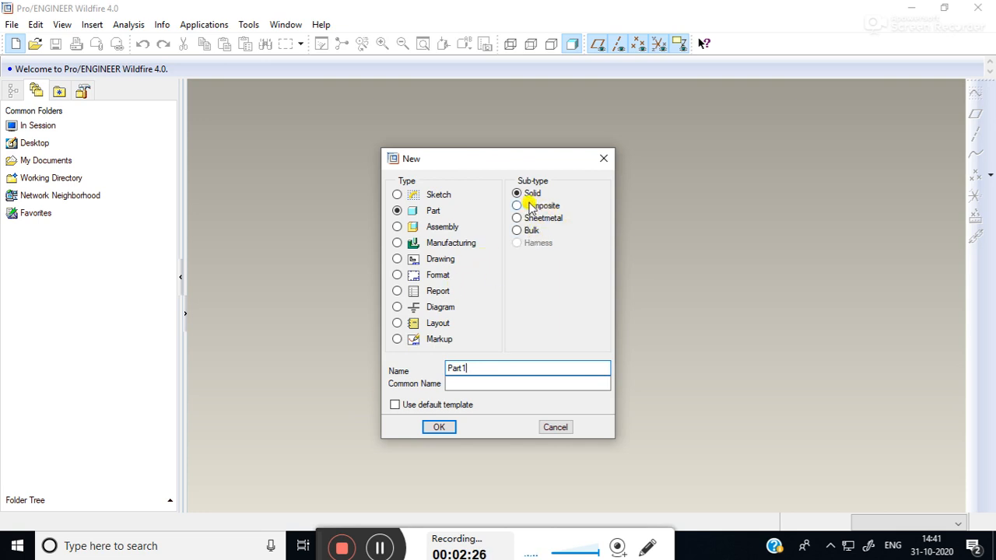
- Create the part from the mmns_part_solid template
click(438, 427)
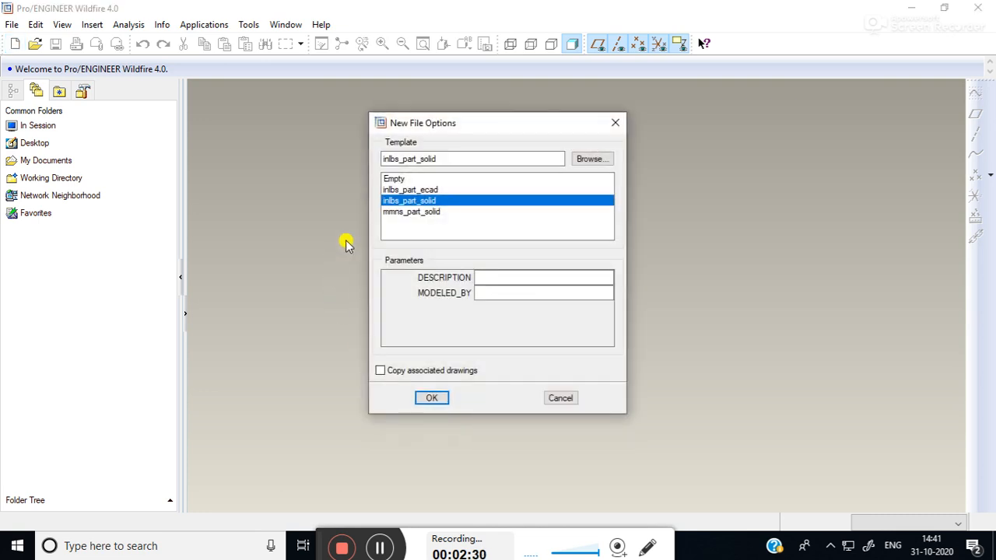
click(393, 212)
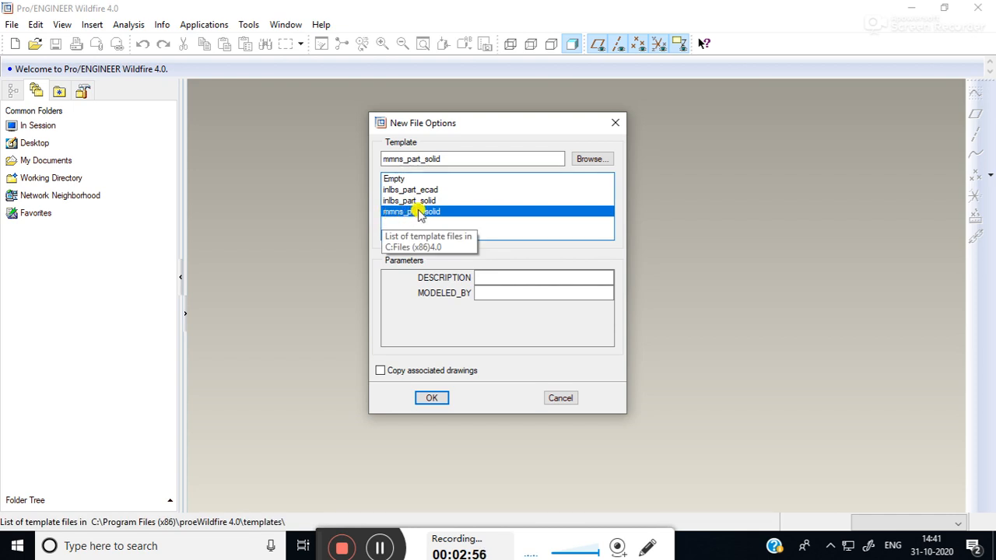
click(435, 399)
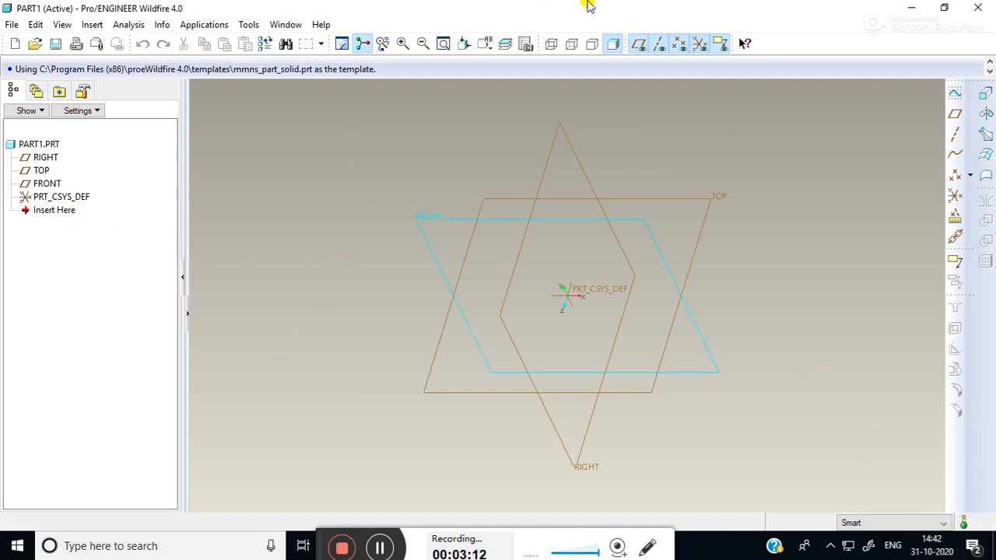
- Turn off the display of datum axes, datum points and coordinate systems, keeping the datum planes shown
click(638, 45)
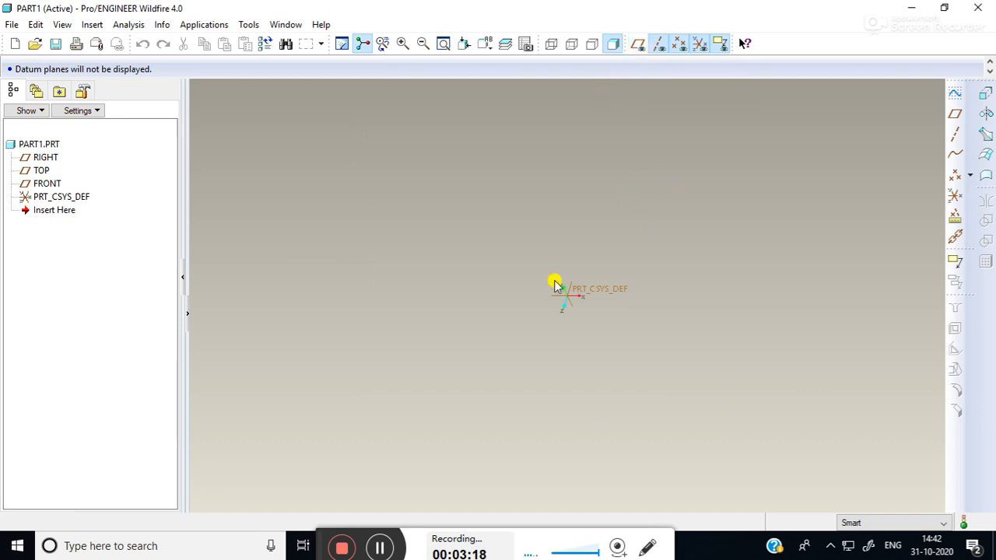
click(660, 44)
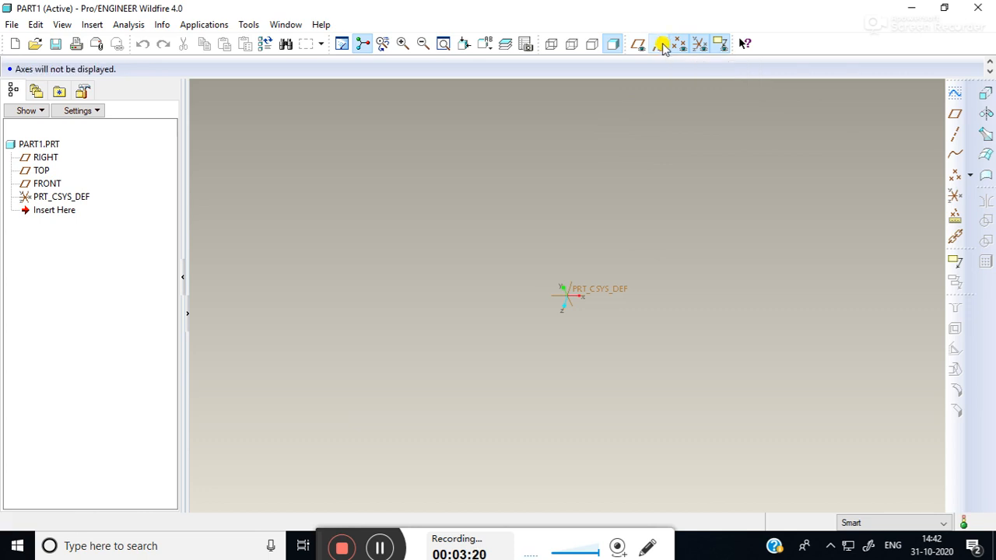
click(683, 42)
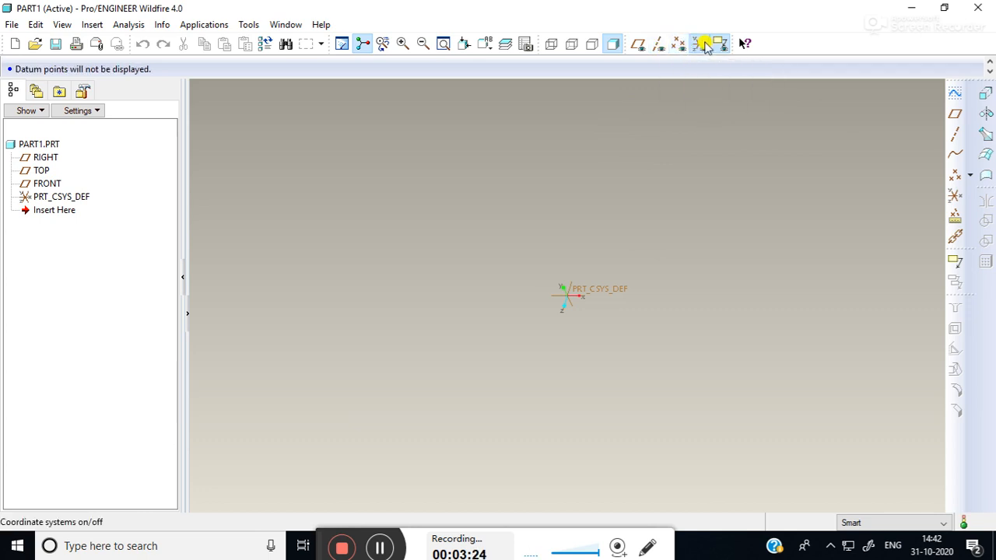
click(703, 44)
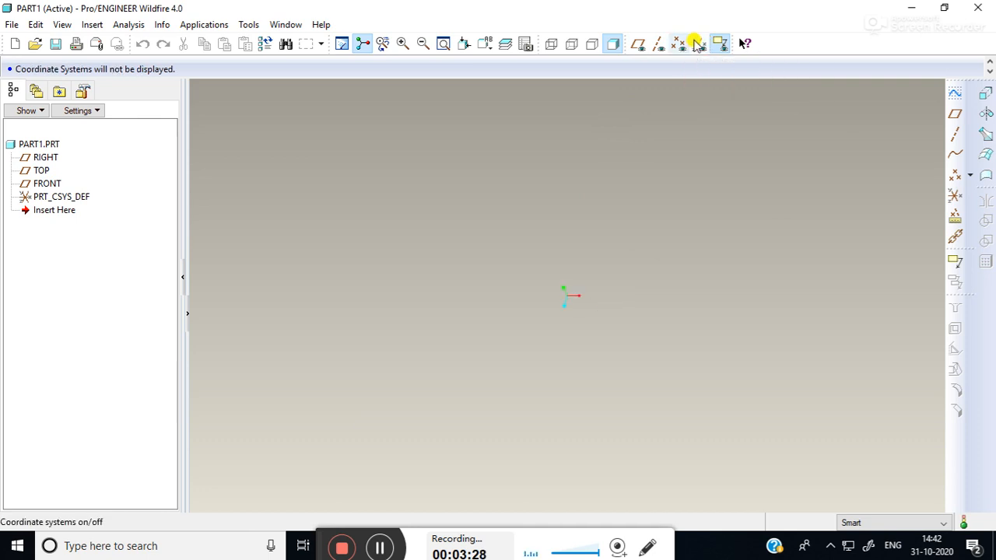
click(637, 45)
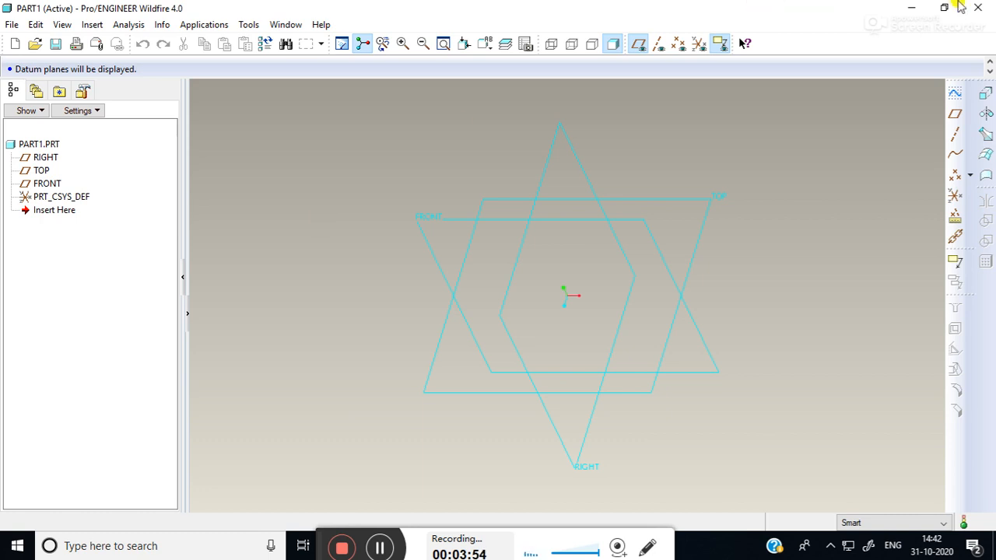
- Minimize the part window and open a maximized new Google Chrome window
click(911, 8)
double_click(26, 313)
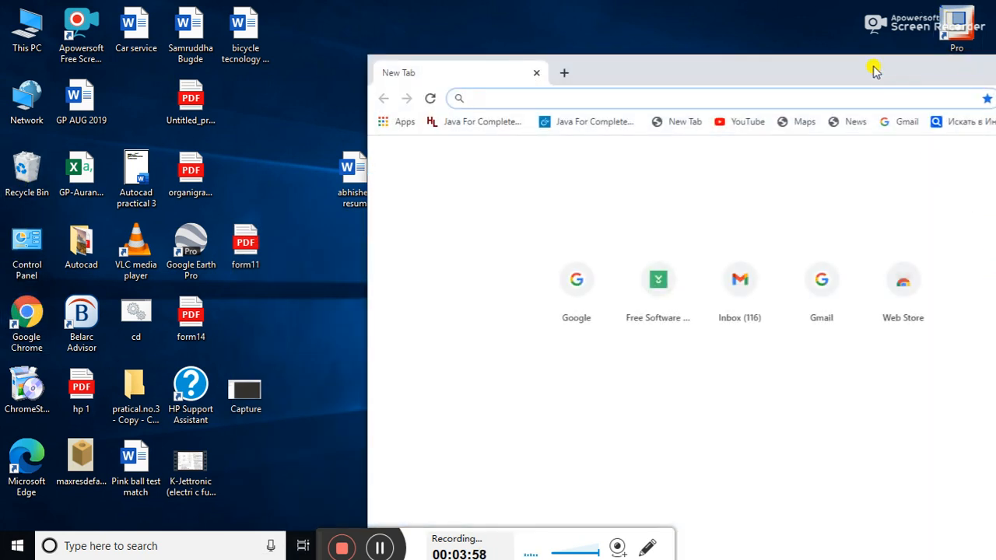
drag(874, 71, 559, 90)
click(739, 86)
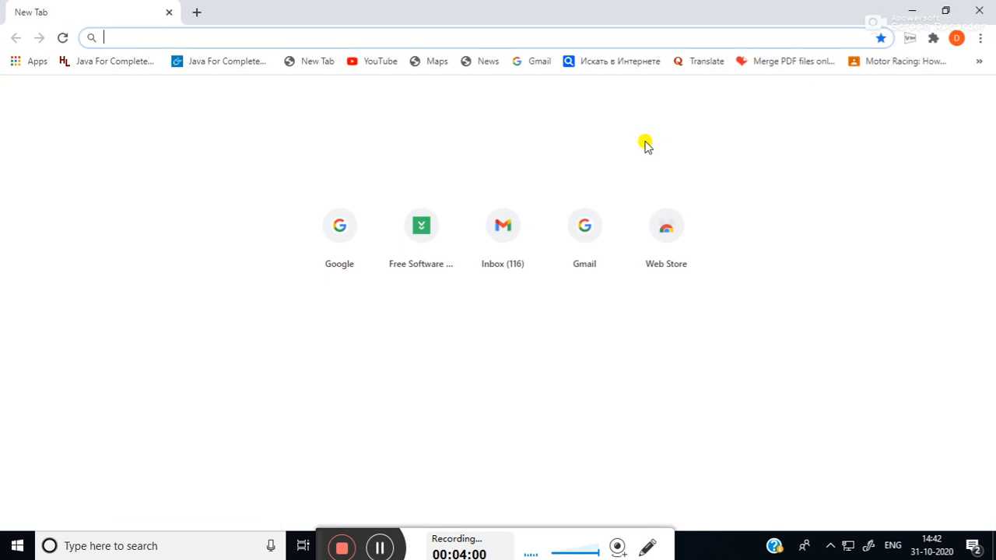
drag(309, 545, 200, 309)
- Switch to the Google Meet call, stop the current presentation and present the entire screen instead
mouse_move(554, 544)
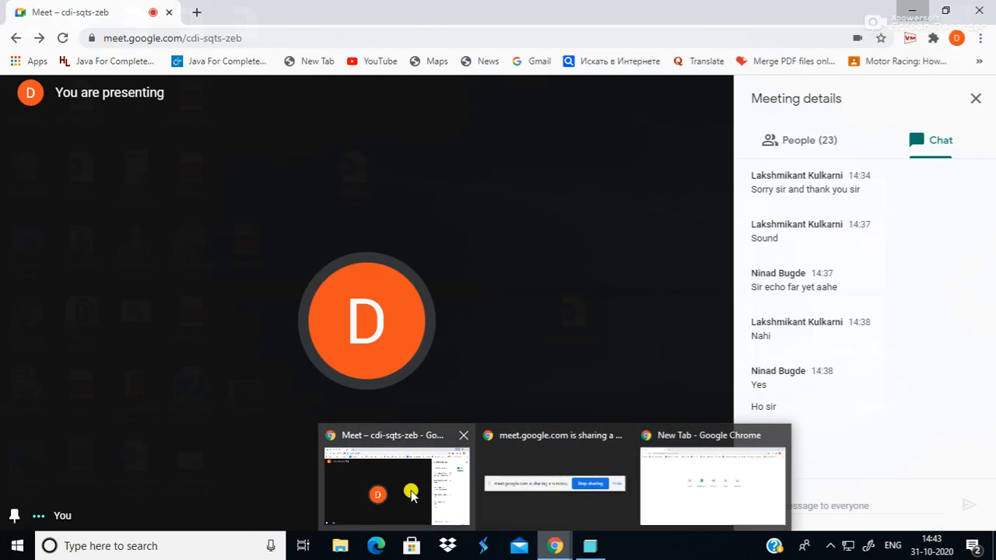
click(412, 496)
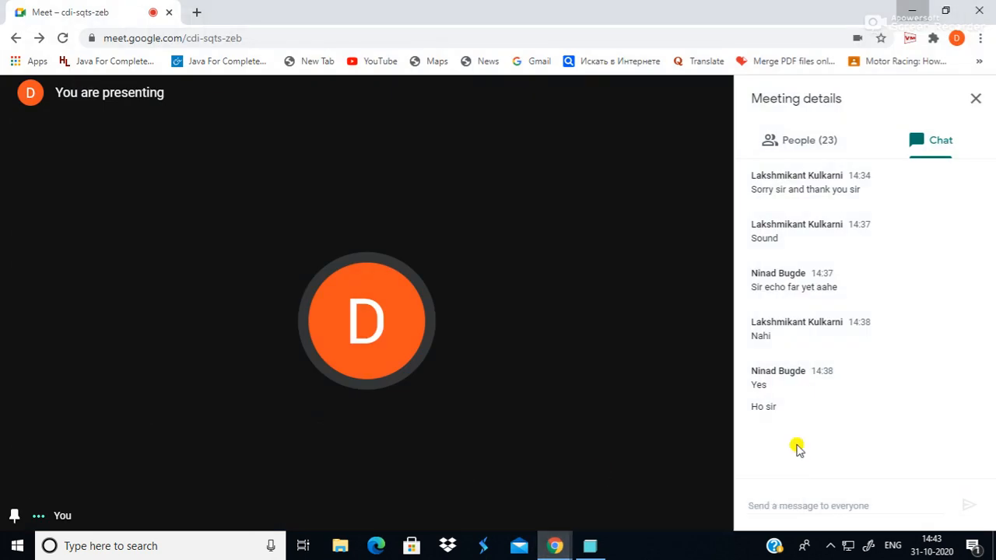
click(652, 495)
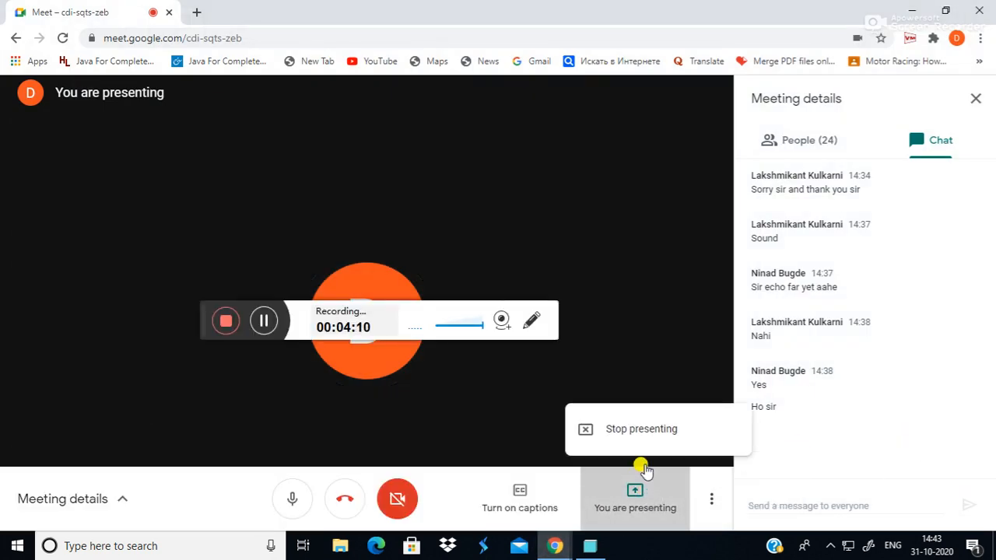
click(661, 429)
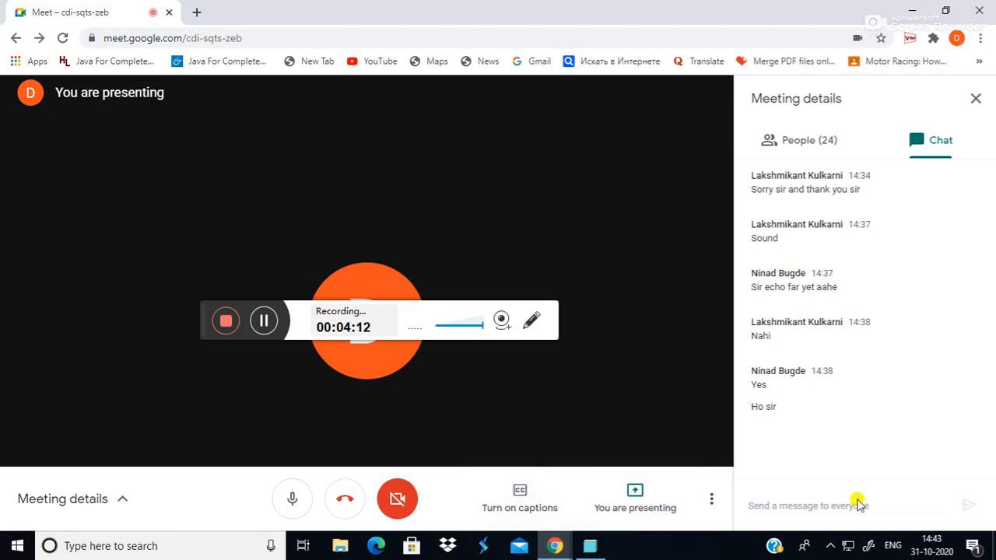
click(626, 502)
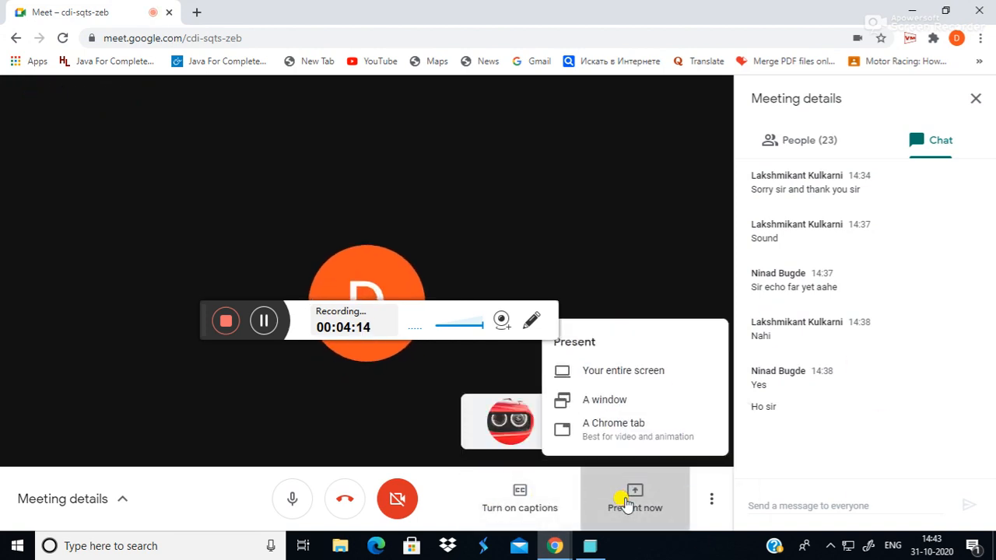
click(613, 372)
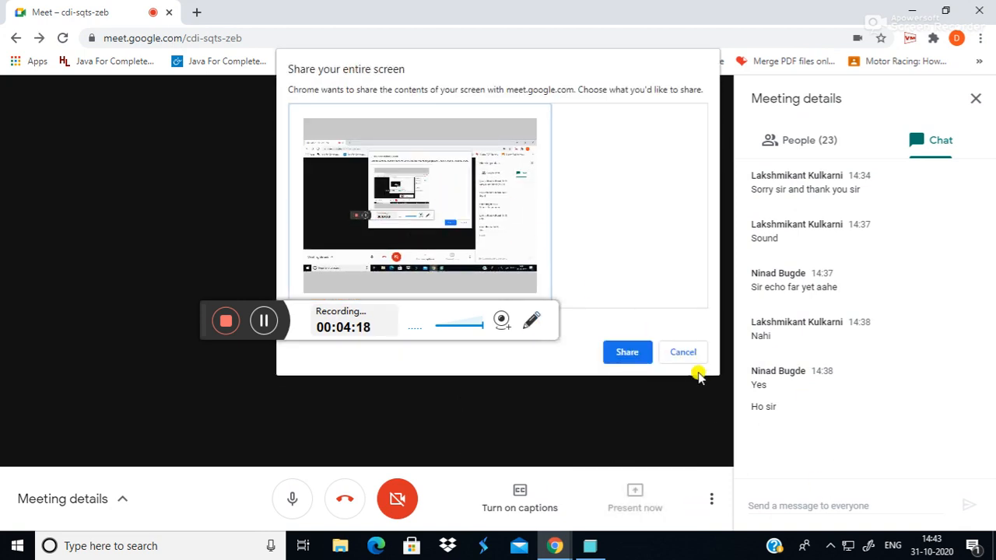
click(632, 352)
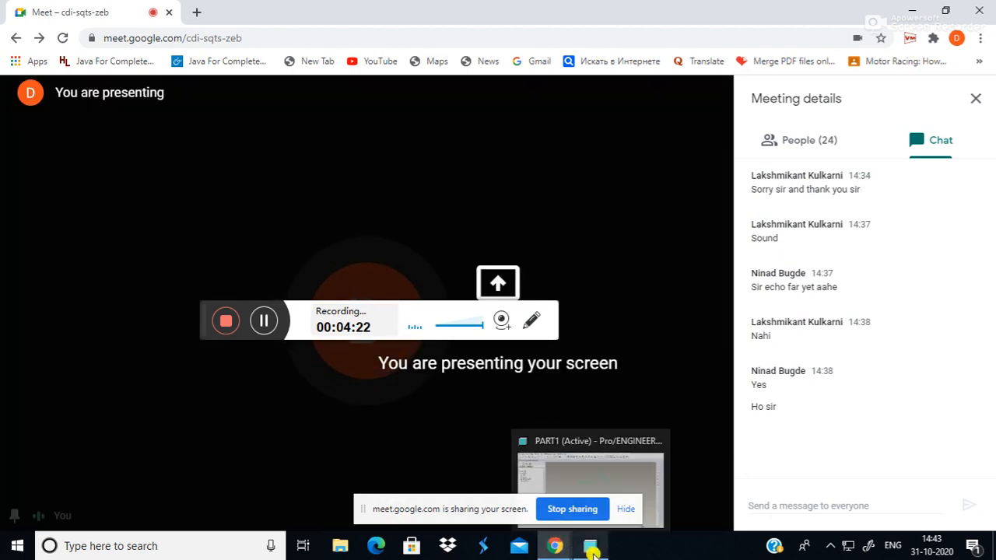
- Return to the blank Chrome window and search Google Images for "solid model"
mouse_move(554, 545)
click(557, 505)
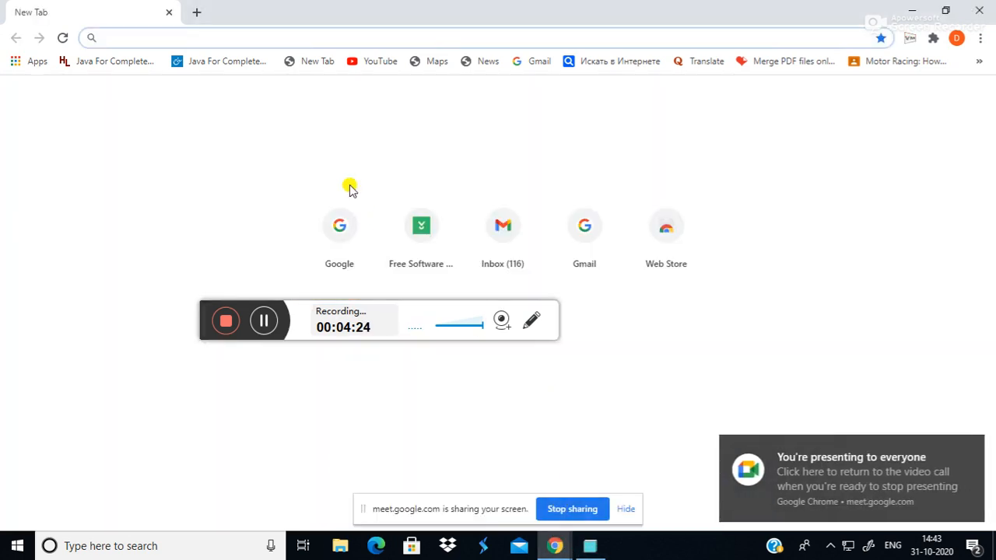
drag(200, 317, 334, 533)
click(357, 263)
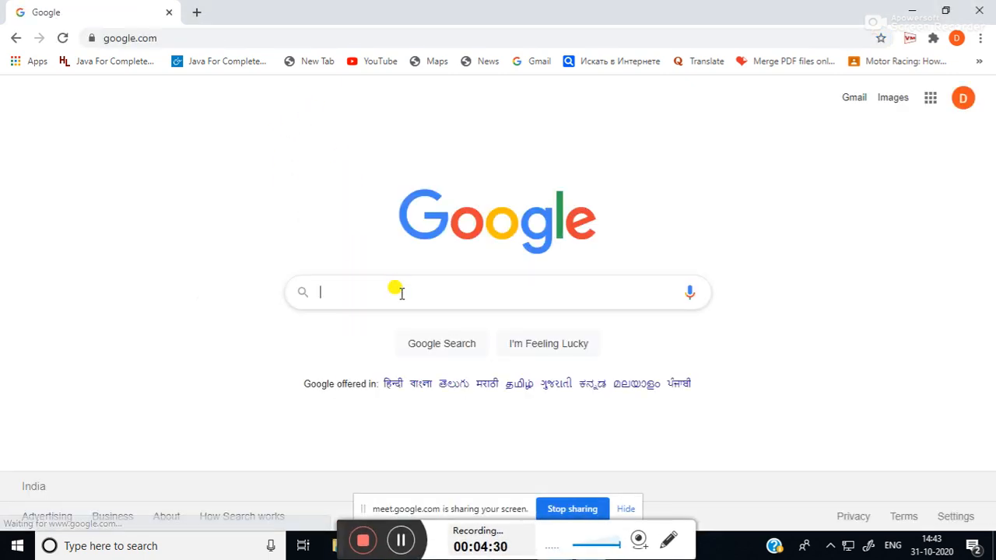
text(solid)
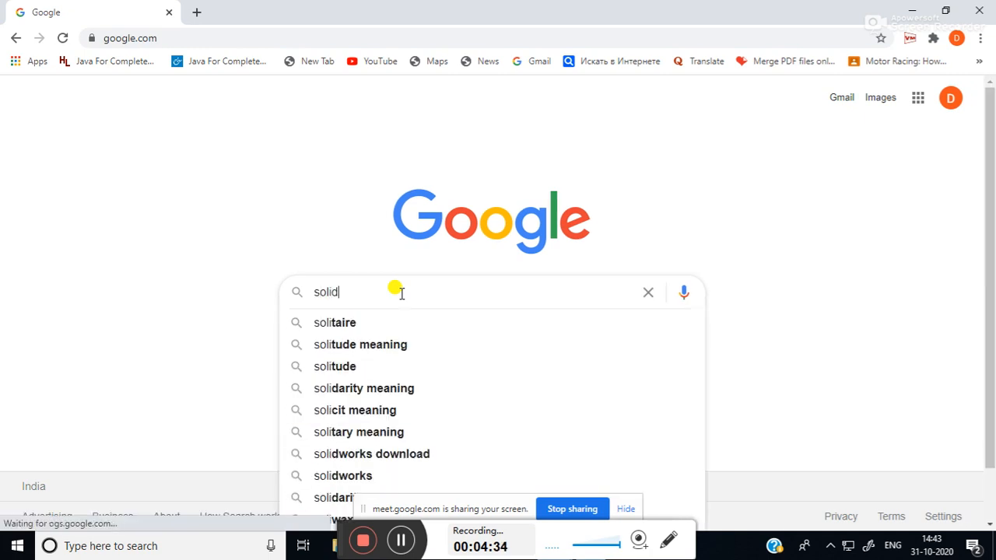
text( model)
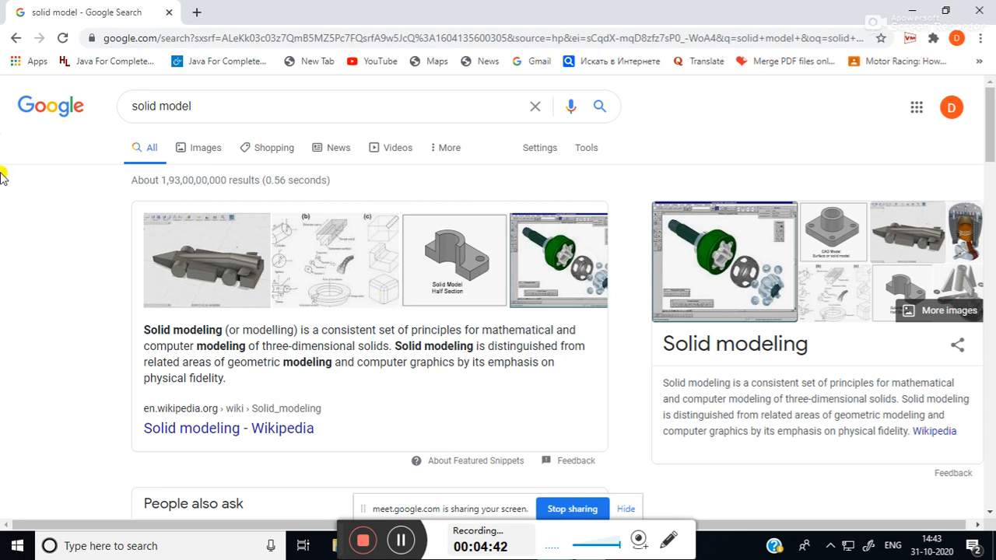
click(185, 153)
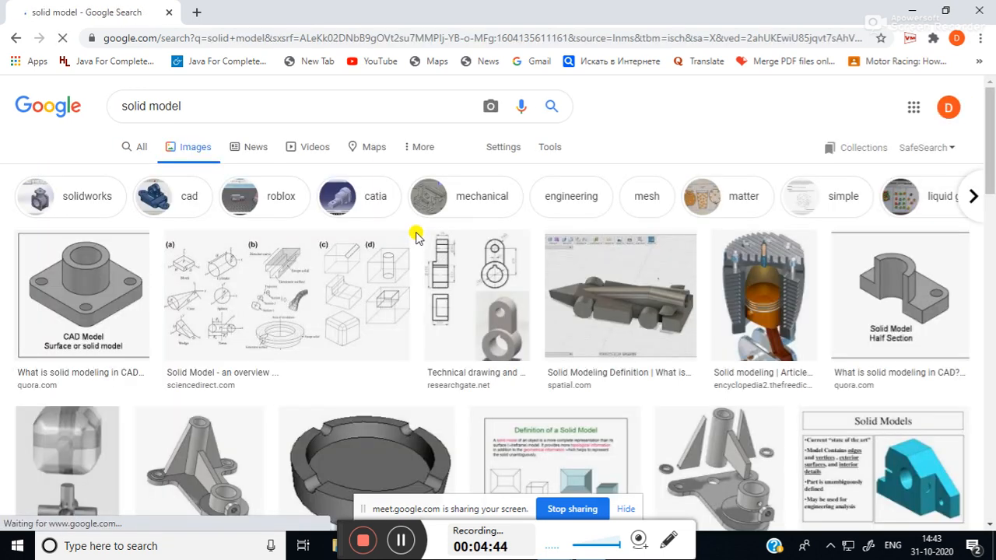
- Browse the solid model images and open the source page of the four-hole plate made with the EXTRUDE command
scroll(416, 236, down, 1)
scroll(416, 236, down, 4)
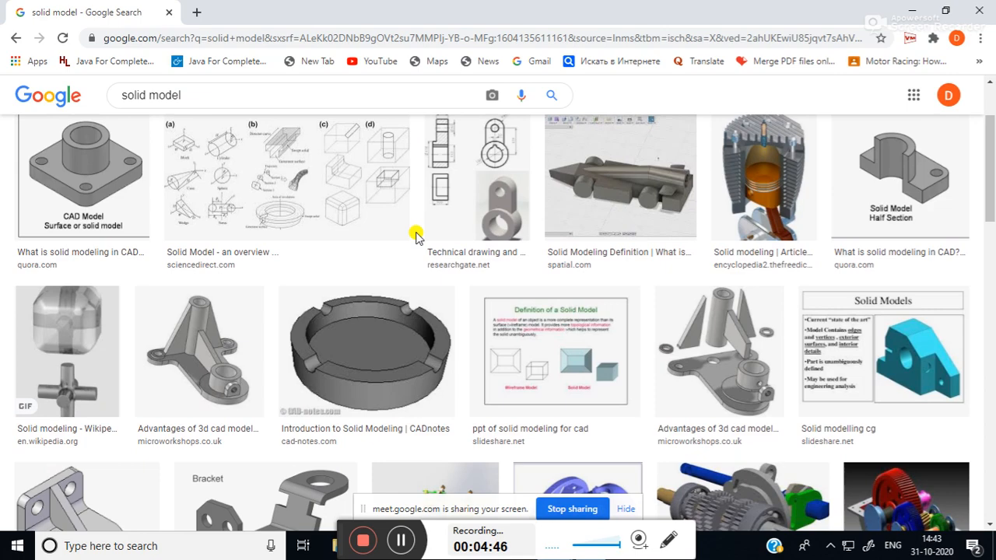
scroll(417, 235, down, 5)
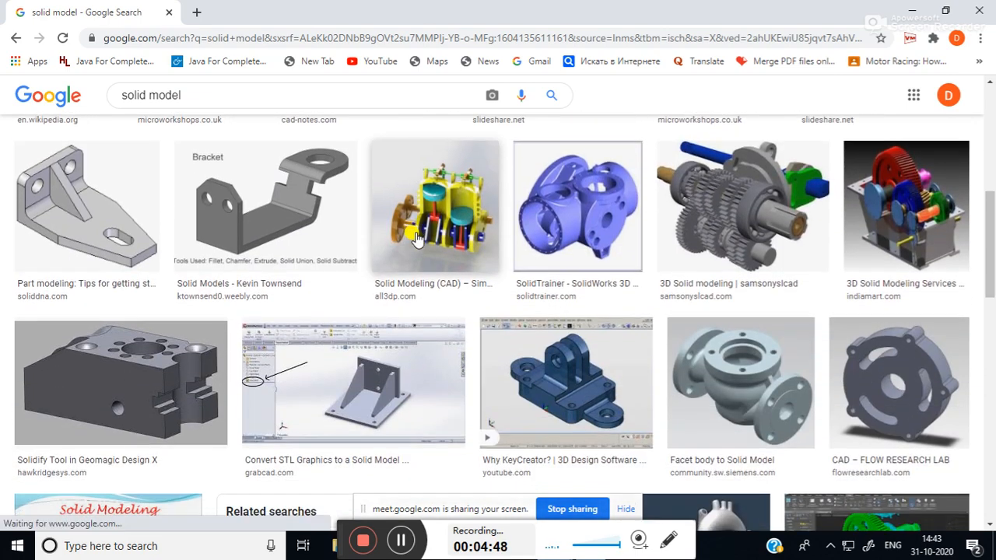
scroll(416, 235, down, 8)
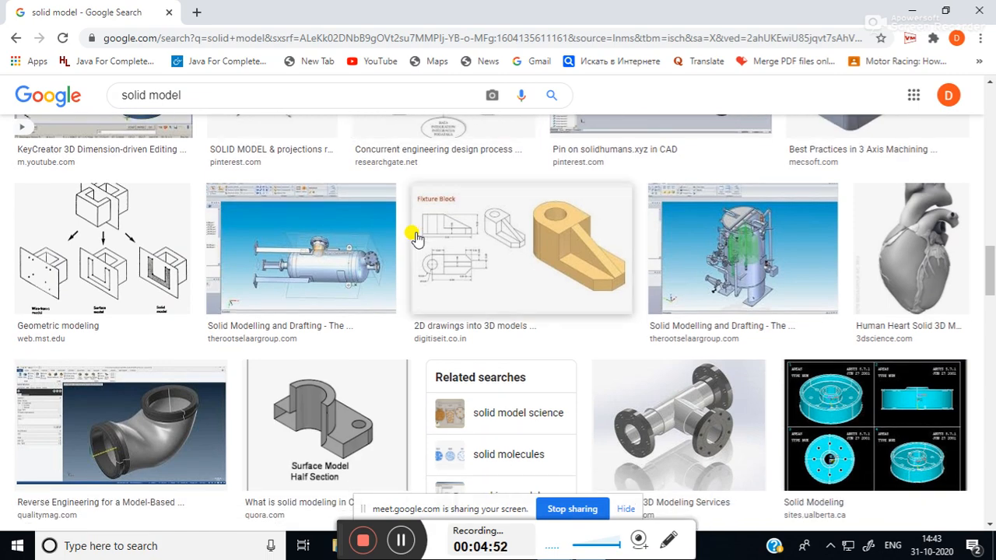
scroll(416, 236, down, 6)
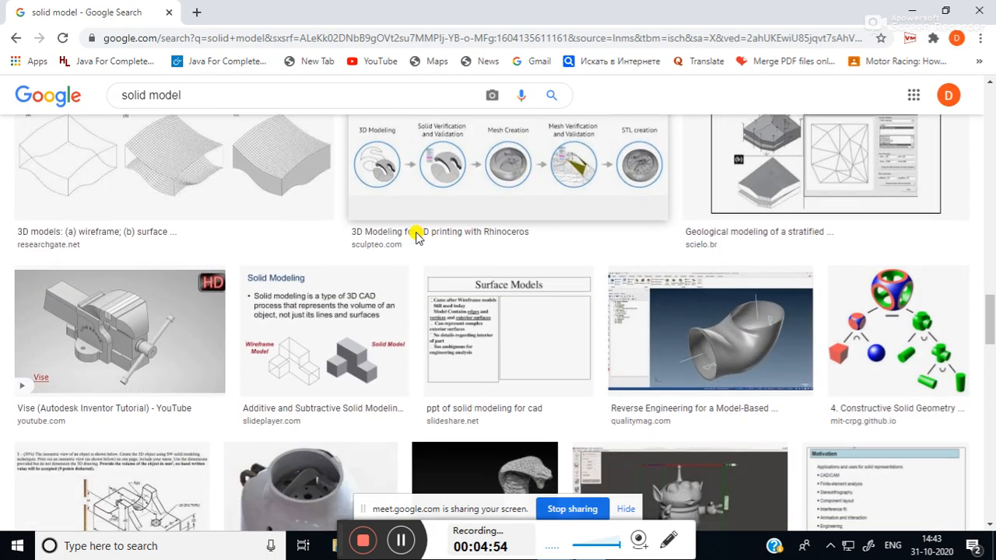
scroll(416, 236, down, 8)
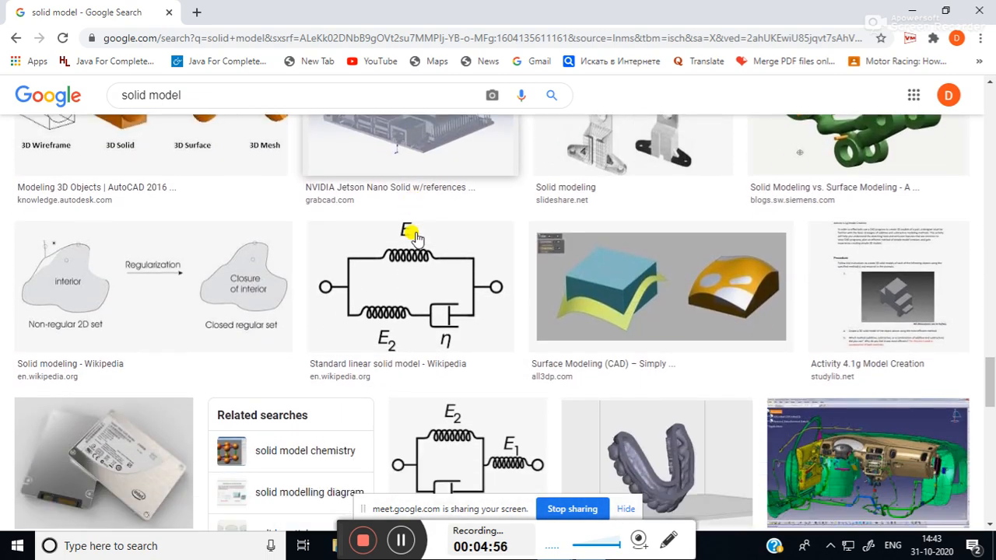
scroll(417, 235, down, 8)
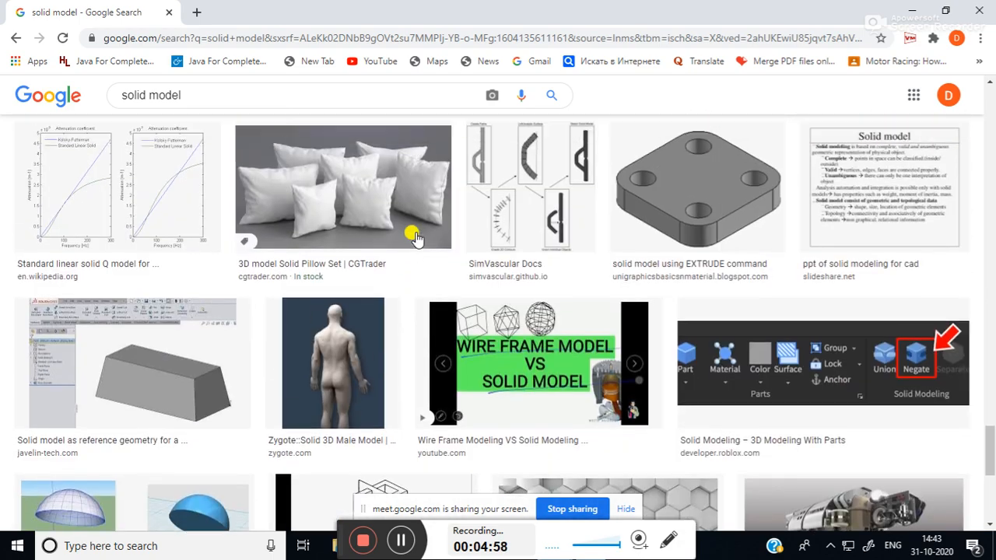
scroll(416, 236, up, 2)
click(673, 289)
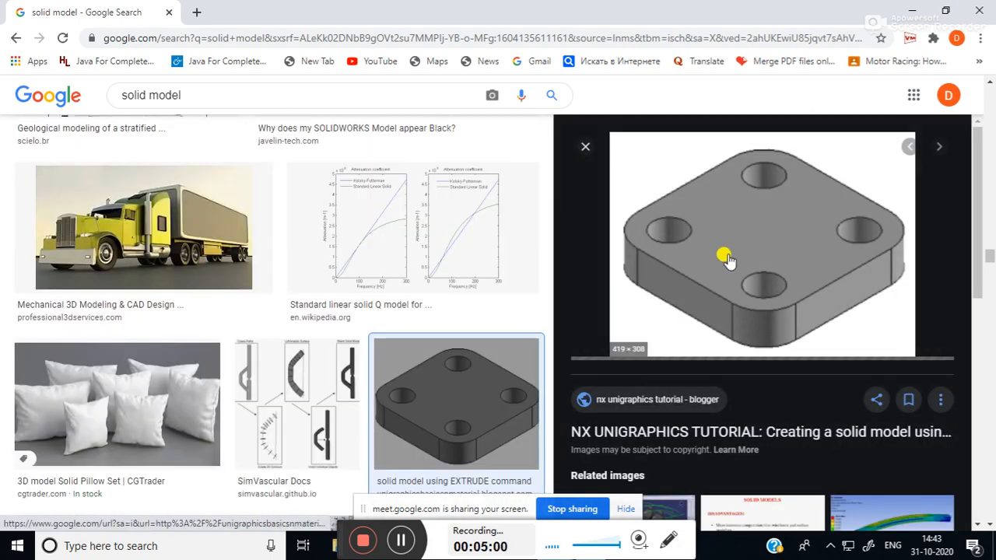
click(726, 259)
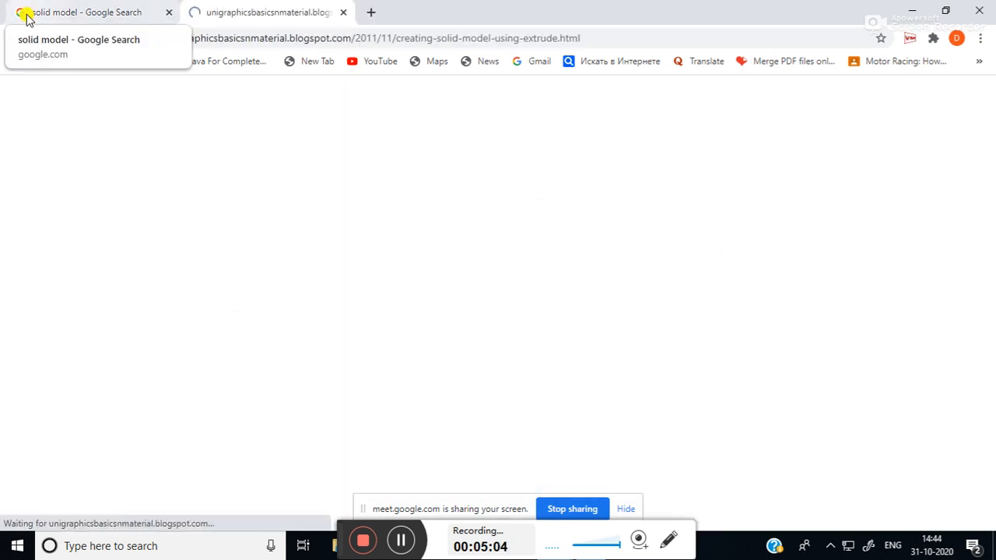
- Close the loading tutorial page and try to save the four-hole plate image to the desktop
click(342, 12)
right_click(722, 233)
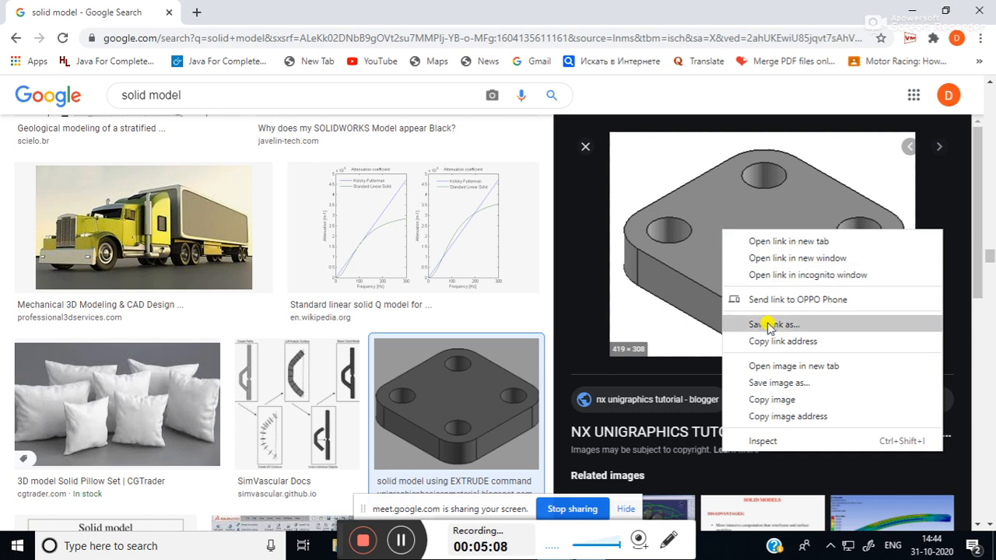
click(801, 382)
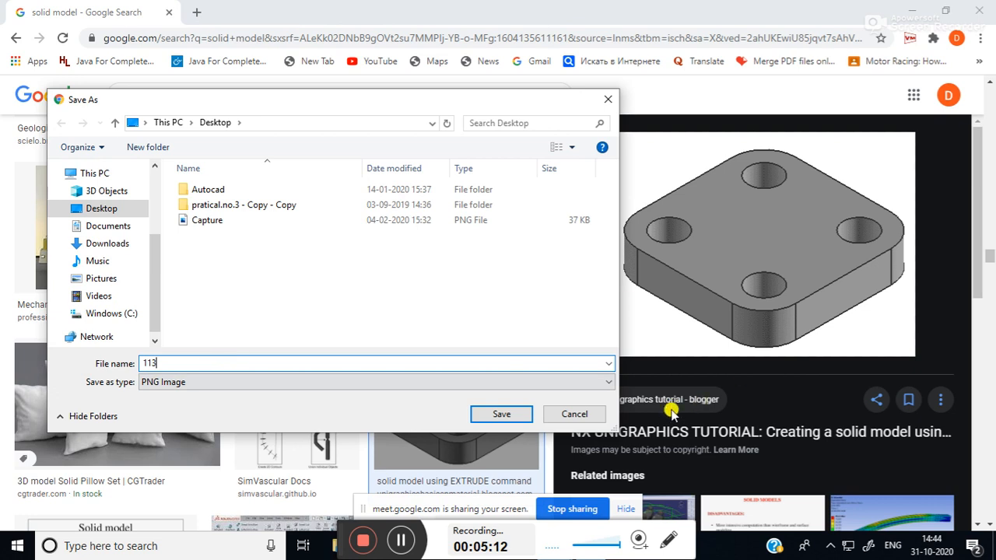
click(576, 416)
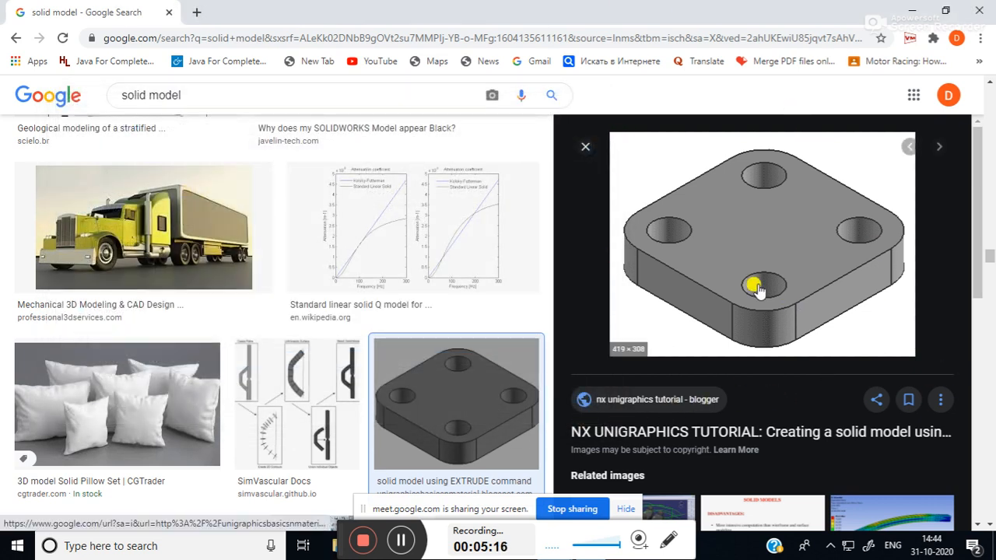
- Open the plate image's source page, look over the EXTRUDE command article and close the page again
click(702, 220)
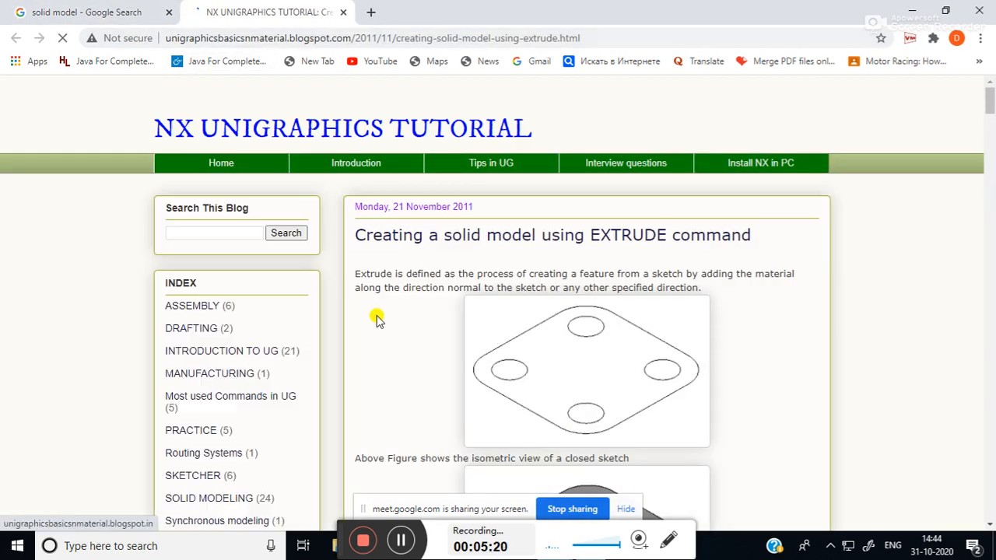
scroll(376, 317, down, 5)
scroll(378, 318, up, 5)
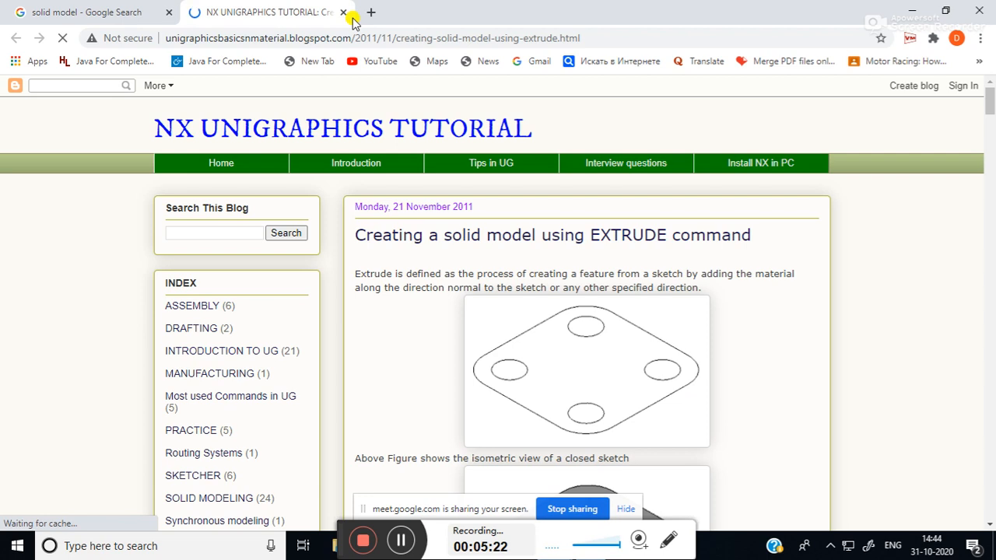
click(343, 12)
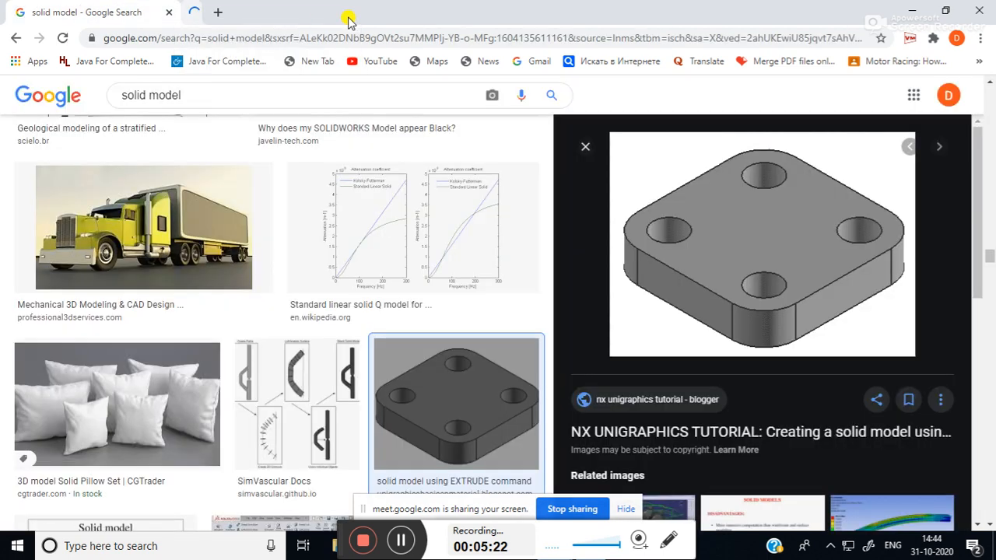
- Copy the four-hole plate image and save it to the desktop as a PNG file named 113
right_click(747, 266)
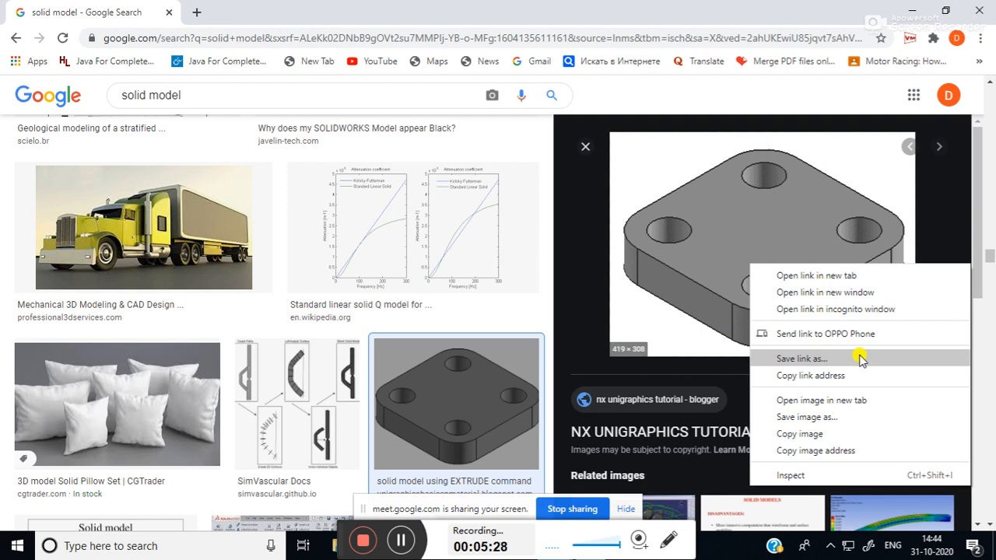
click(822, 434)
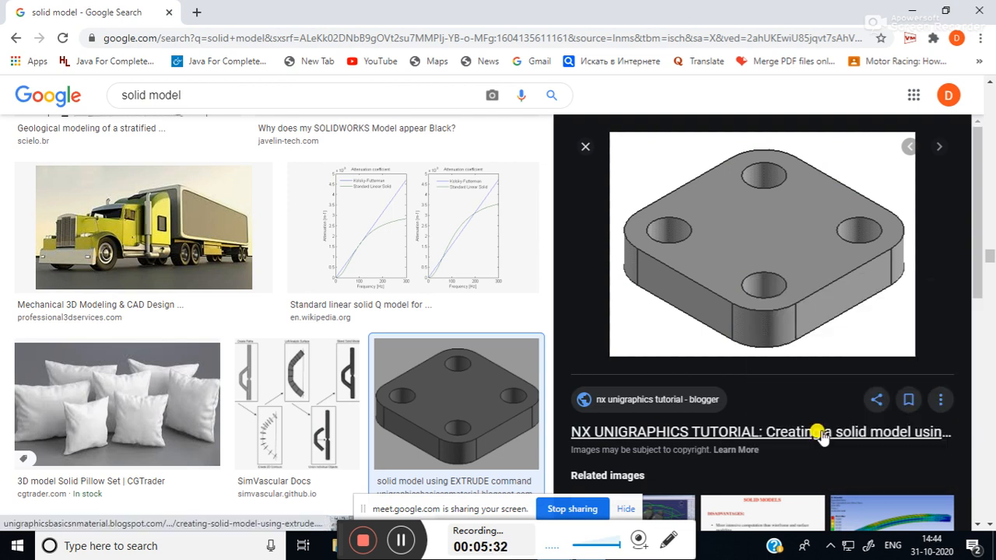
right_click(743, 222)
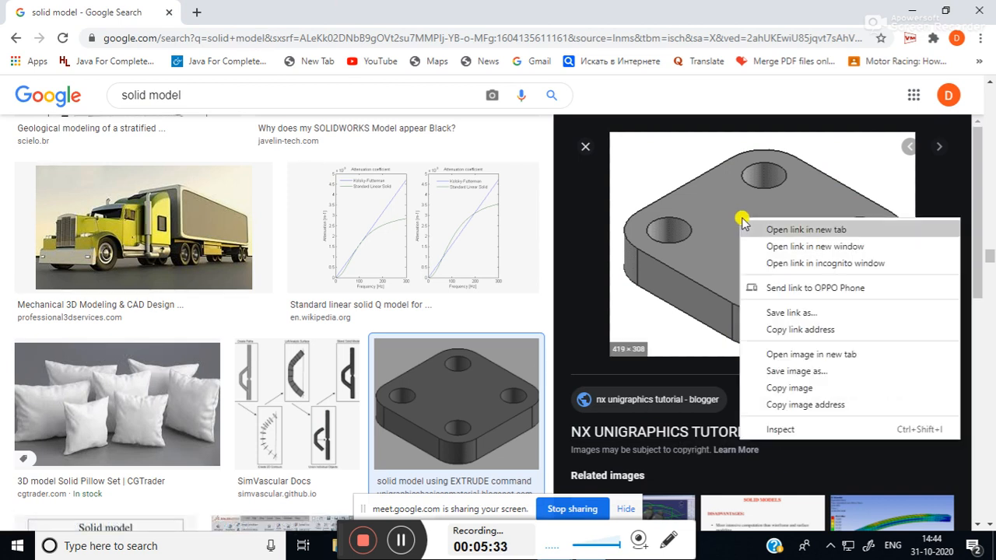
click(796, 372)
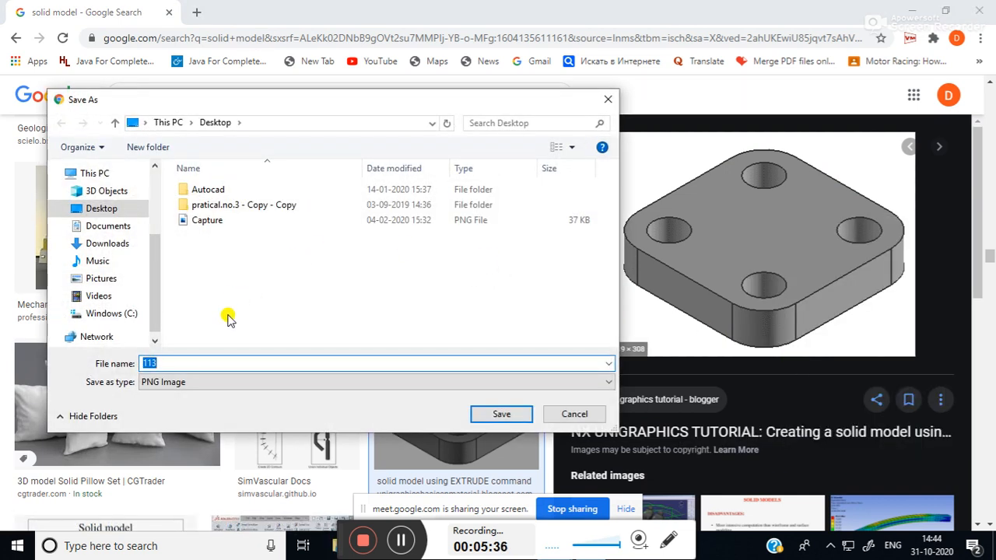
click(103, 206)
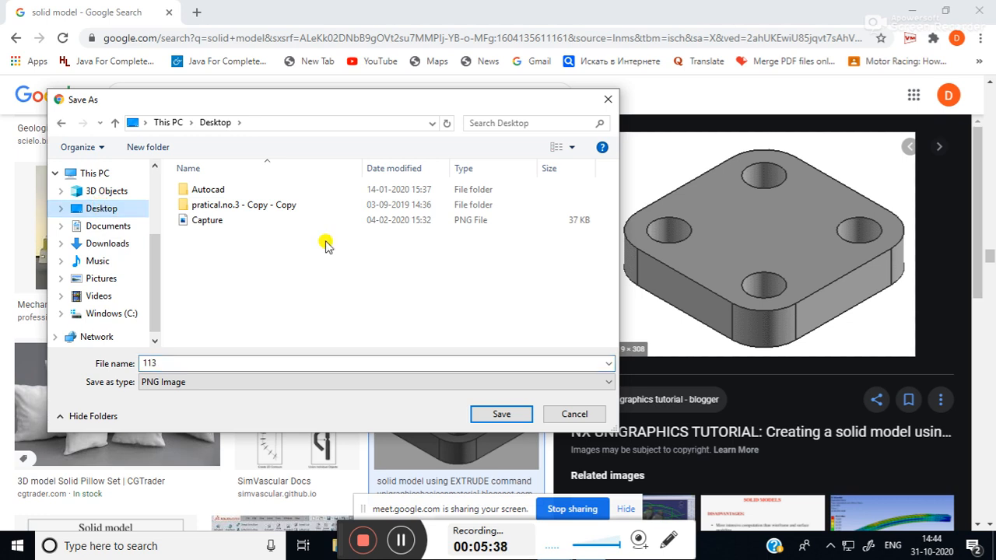
click(512, 412)
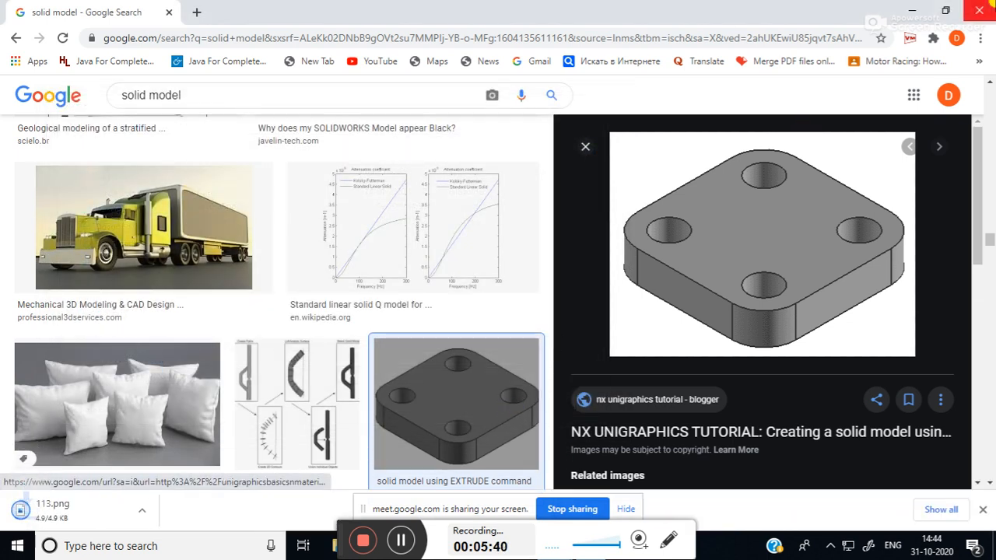
- Clear the browser windows off the desktop and open the saved 113 image in Photos
click(984, 7)
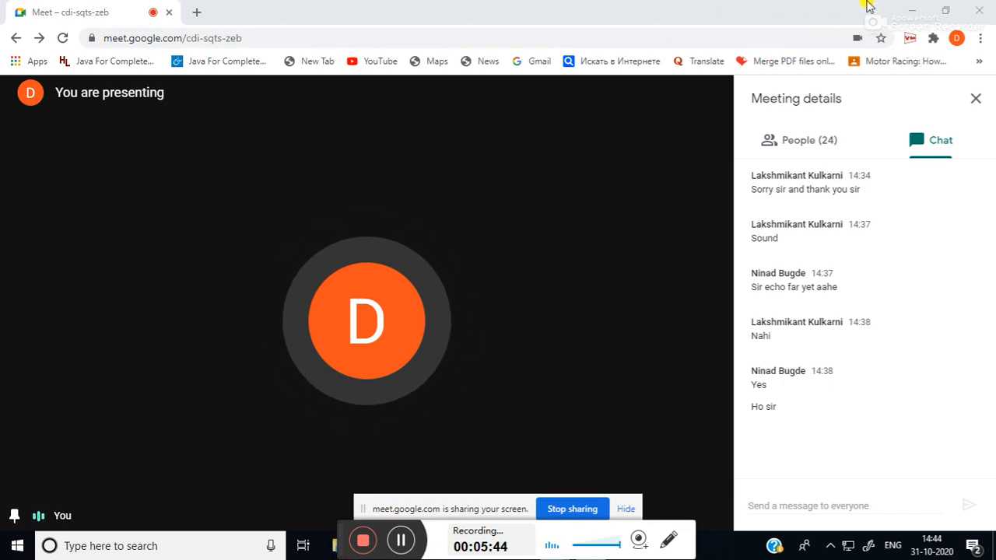
click(922, 7)
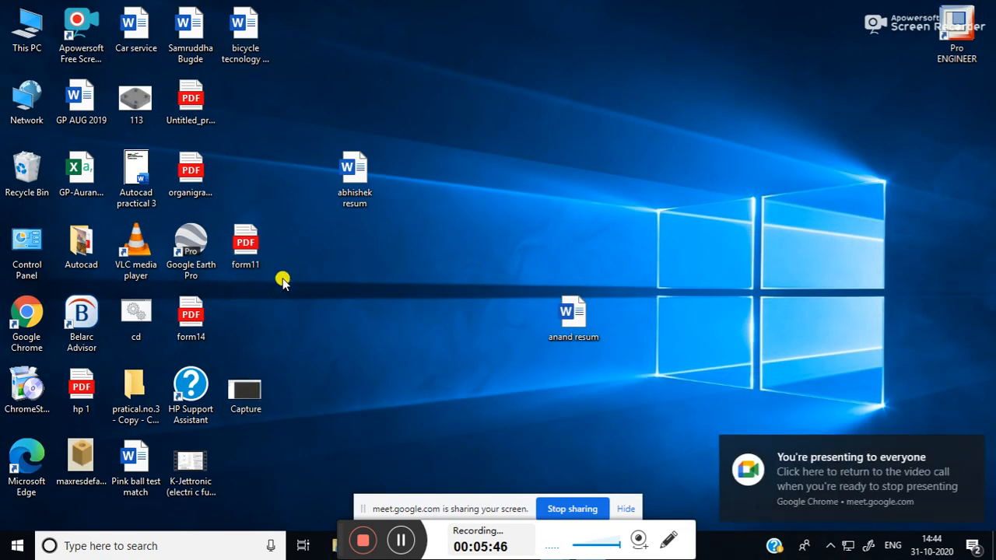
double_click(138, 92)
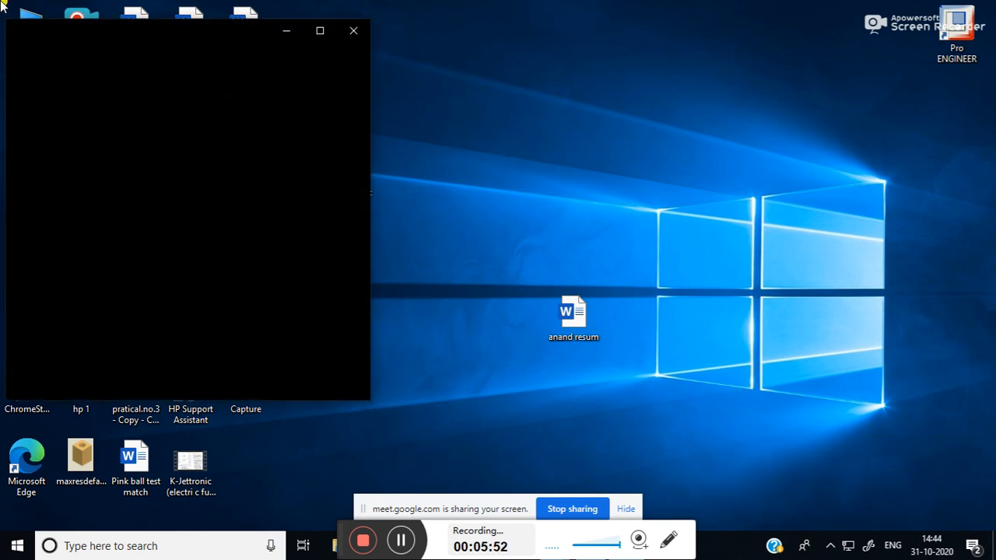
drag(99, 30, 449, 98)
click(711, 107)
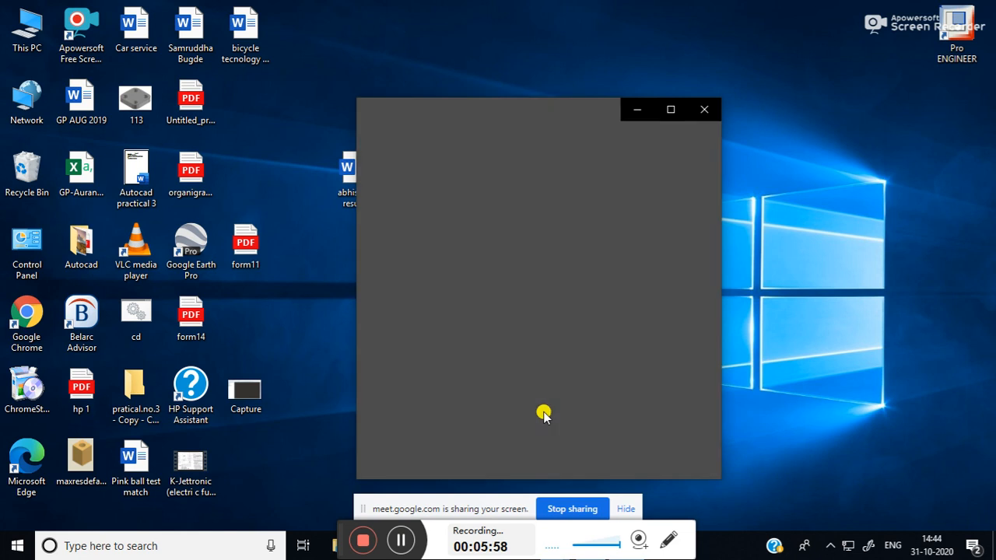
drag(514, 94, 302, 99)
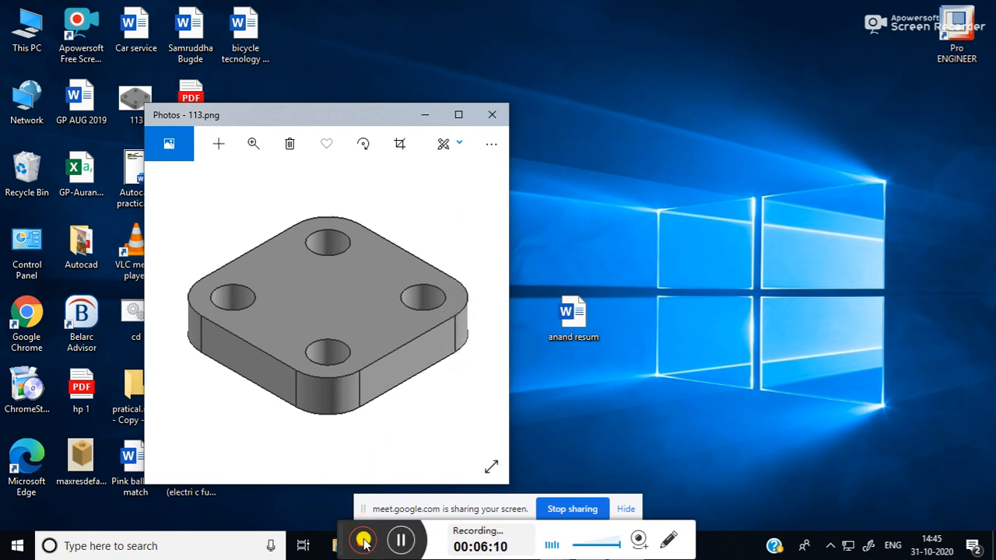
- Switch to the PART1 window in Pro/ENGINEER and place the 113 image over it, clear of the datum planes
drag(343, 537, 641, 558)
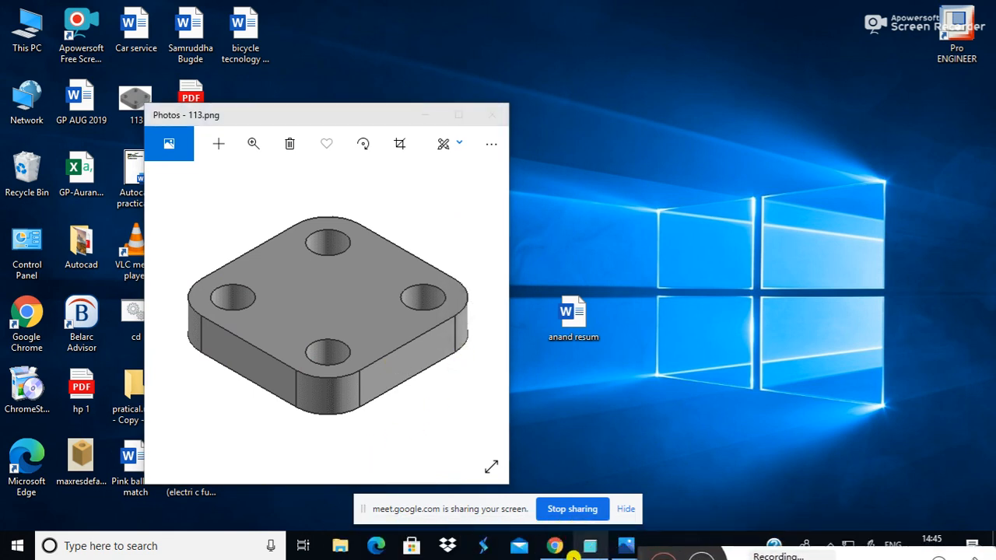
click(601, 547)
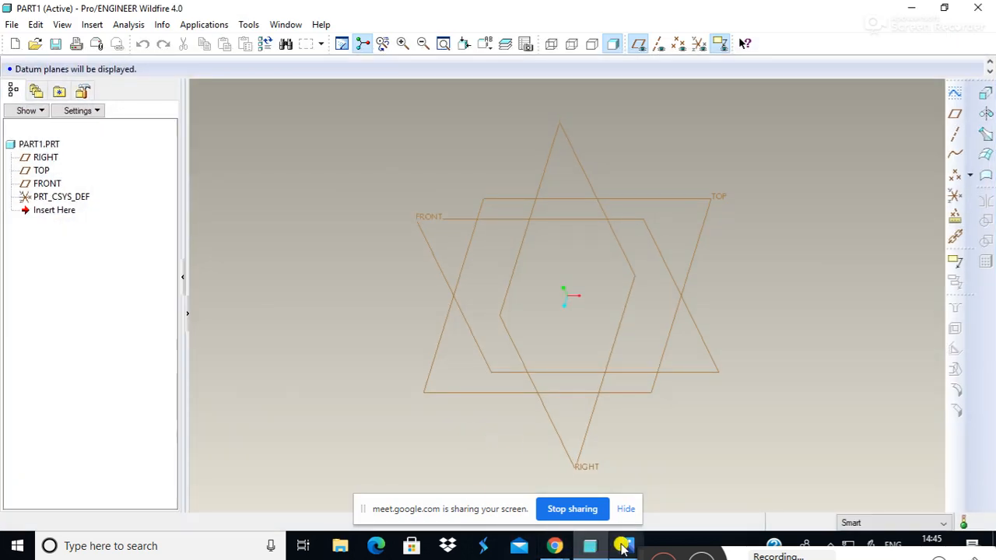
click(622, 547)
drag(345, 116, 193, 94)
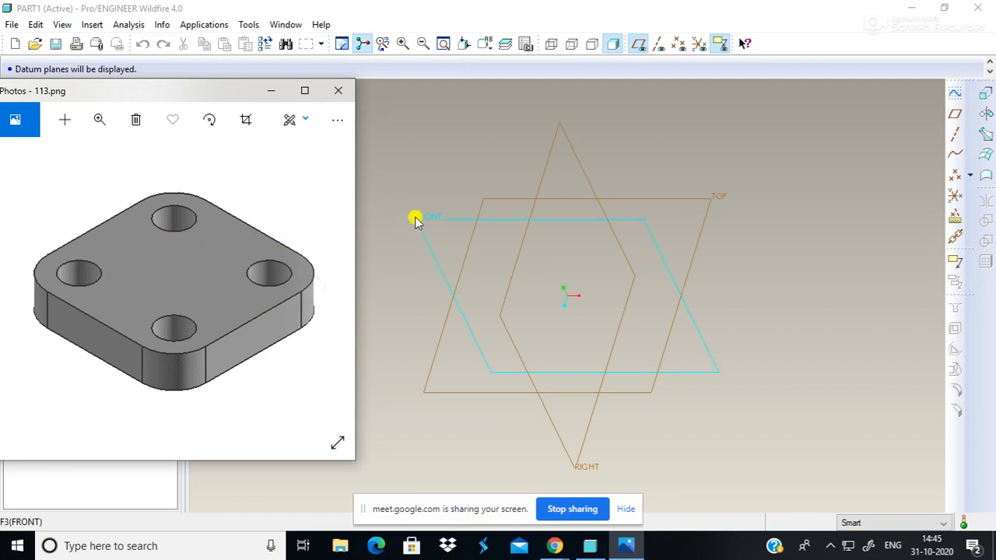
- Select the TOP datum plane and compare it with the plate in the 113 image
click(507, 204)
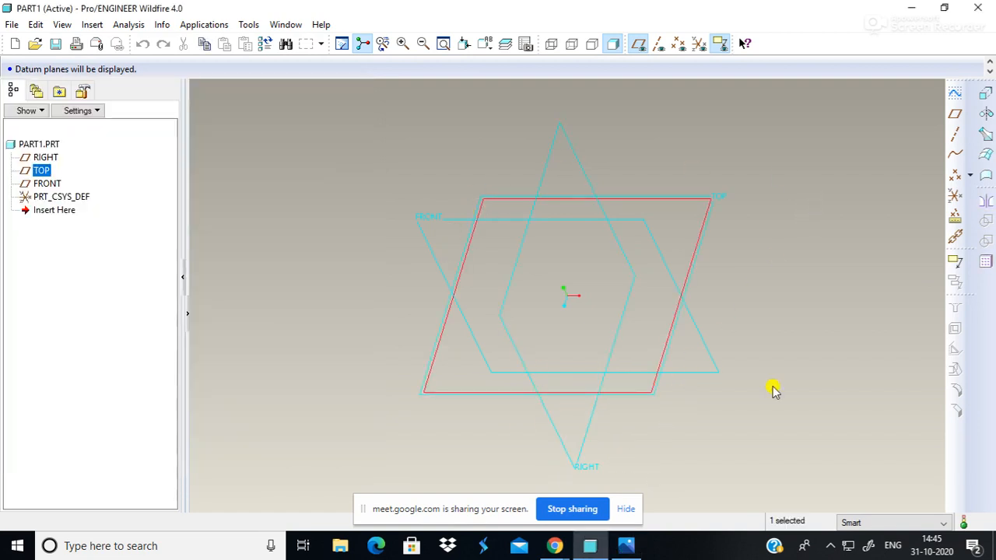
click(817, 231)
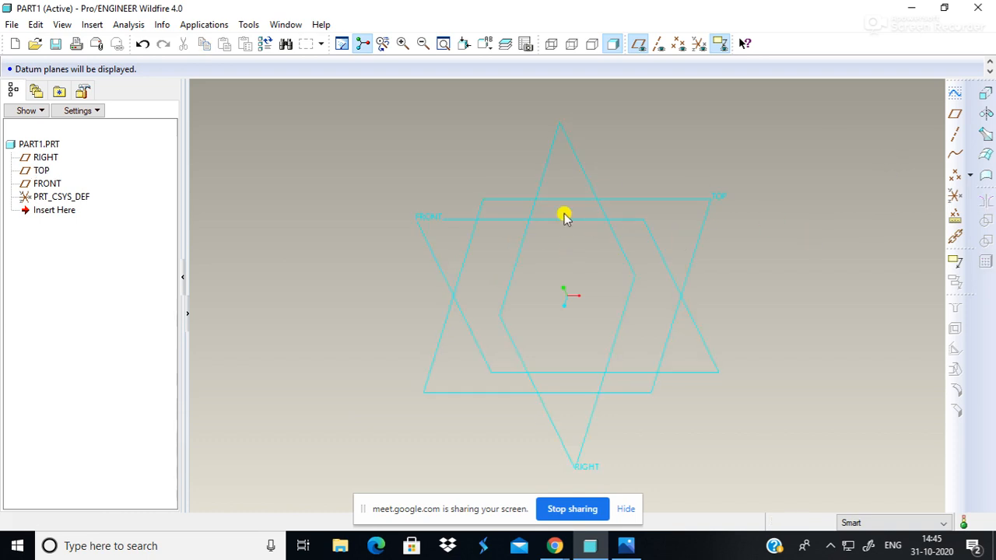
click(511, 201)
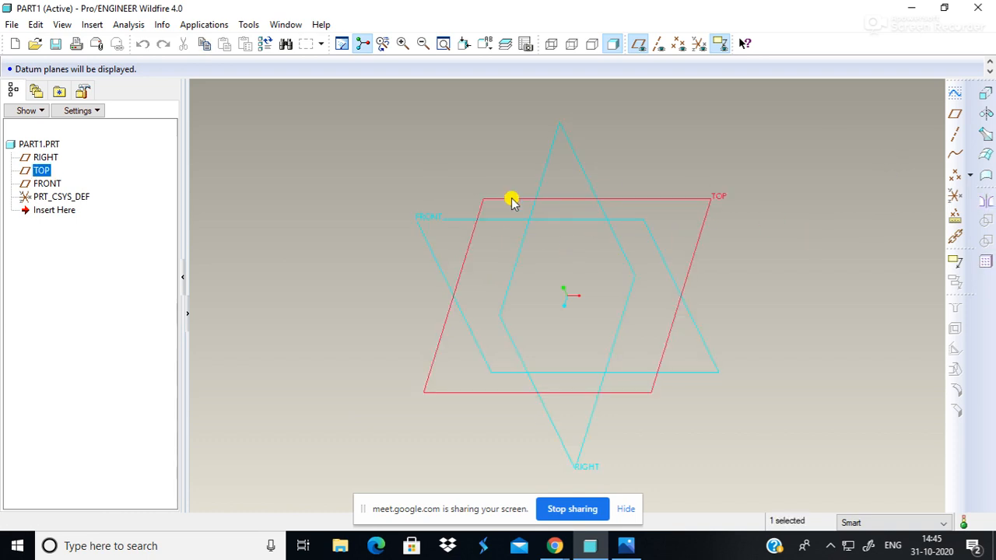
click(626, 545)
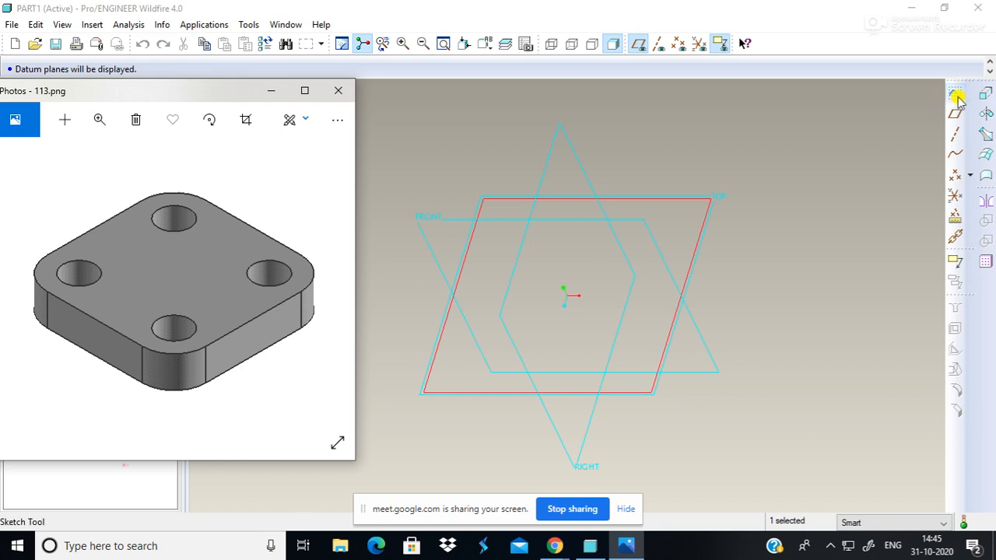
click(784, 171)
click(744, 43)
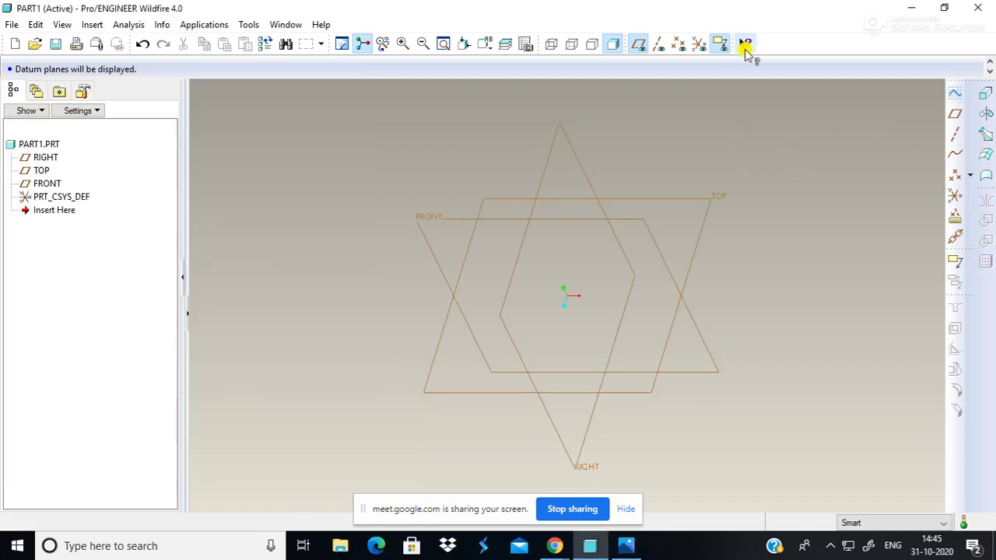
click(954, 98)
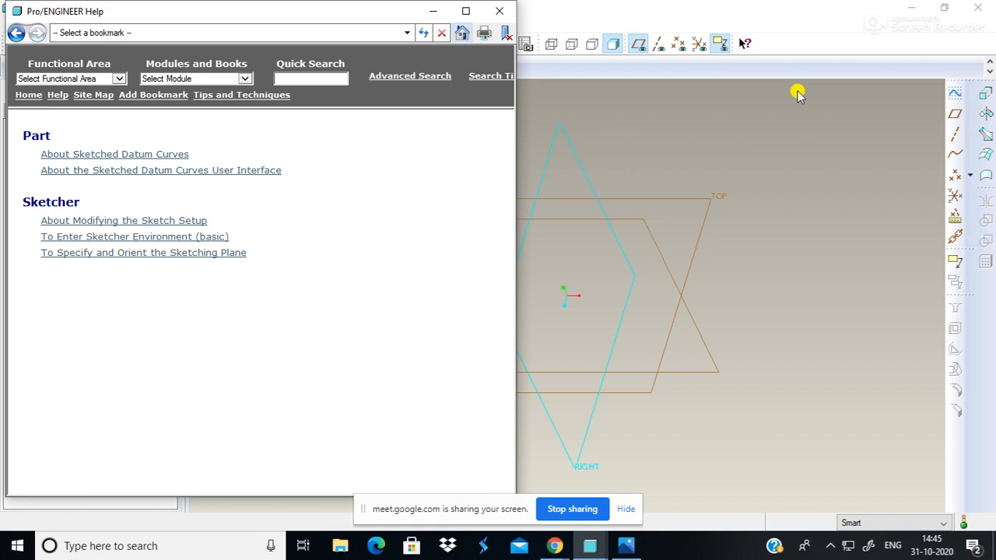
click(498, 11)
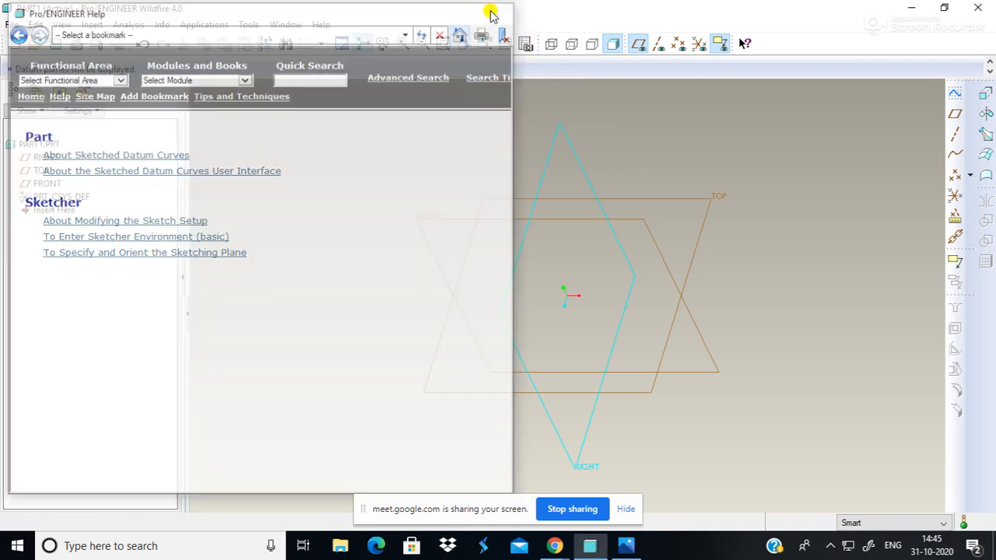
- Start a sketch on the TOP datum plane with the RIGHT plane as reference and the orientation set to Right
click(628, 548)
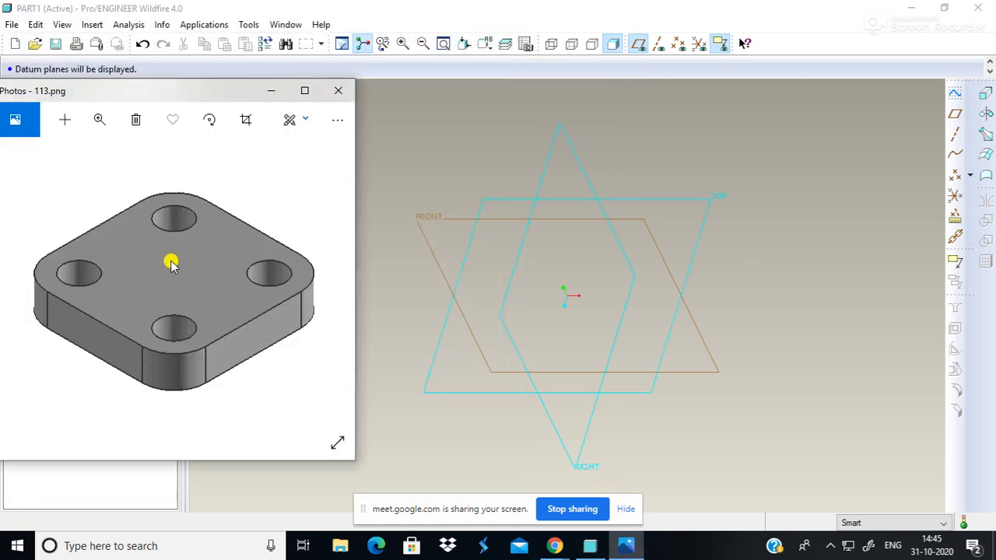
click(751, 288)
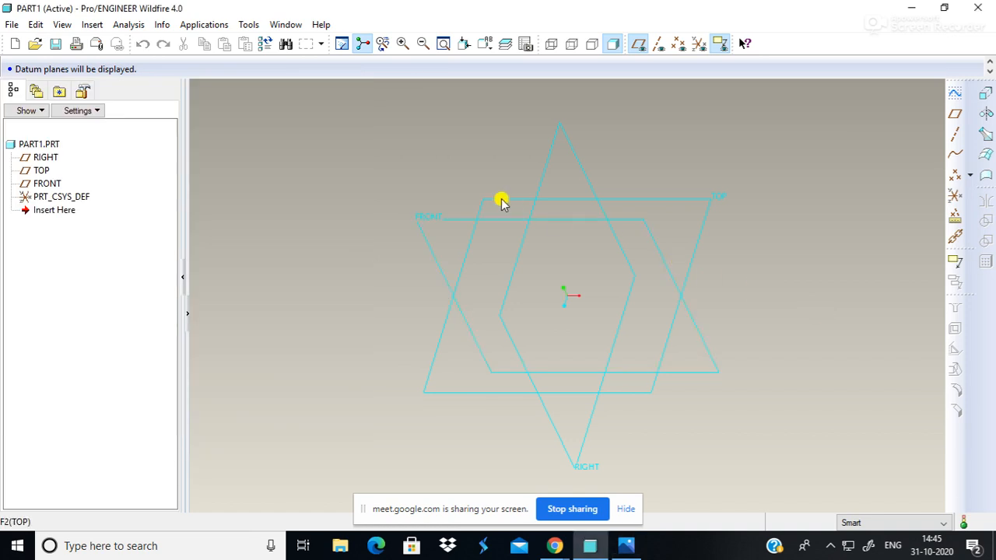
click(686, 203)
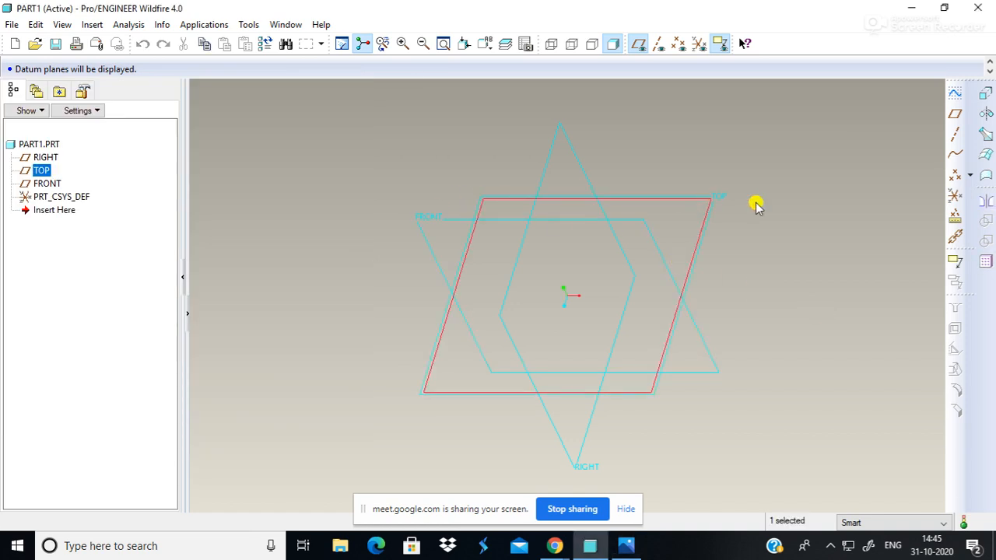
click(956, 99)
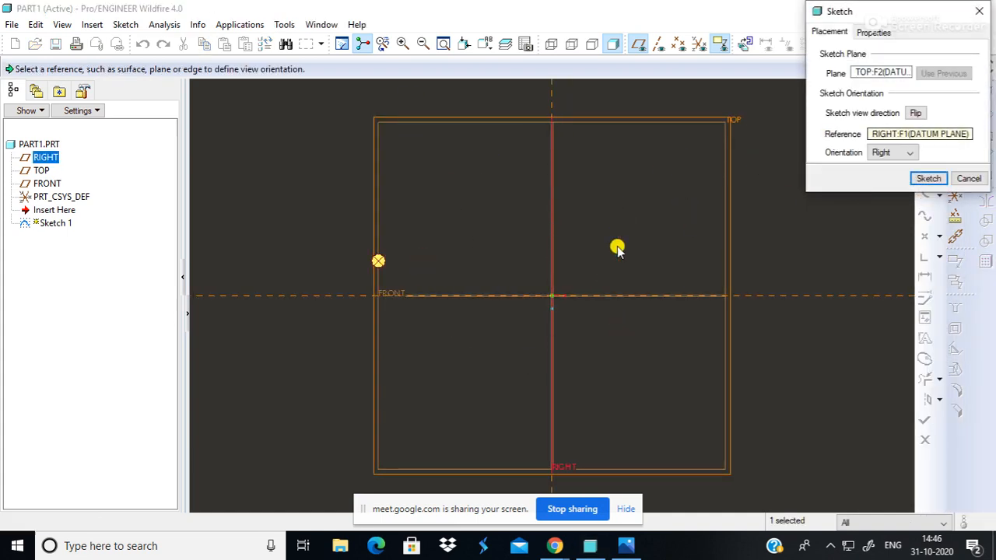
click(928, 179)
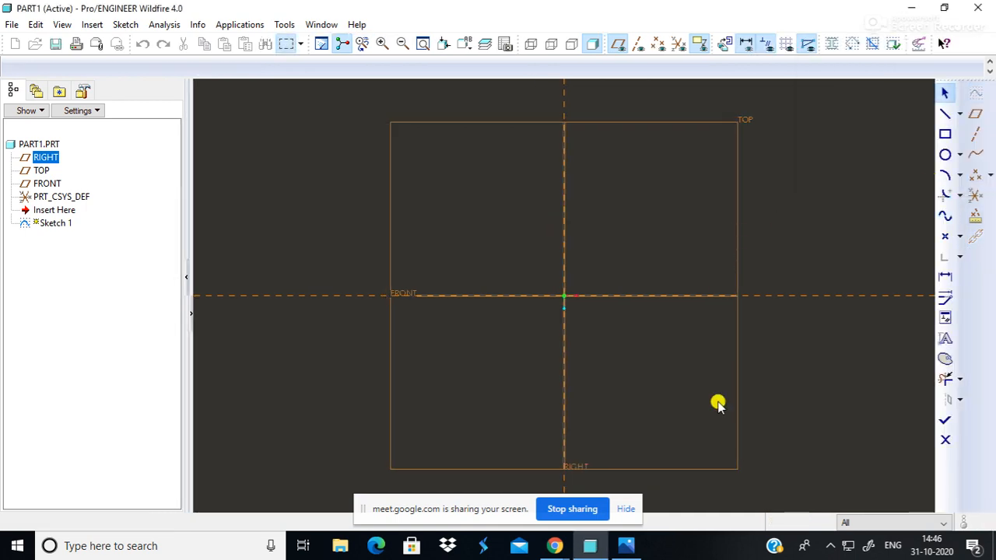
- Bring the 113 image forward, then restore the maximized Pro/ENGINEER window and place it beside the image
click(625, 545)
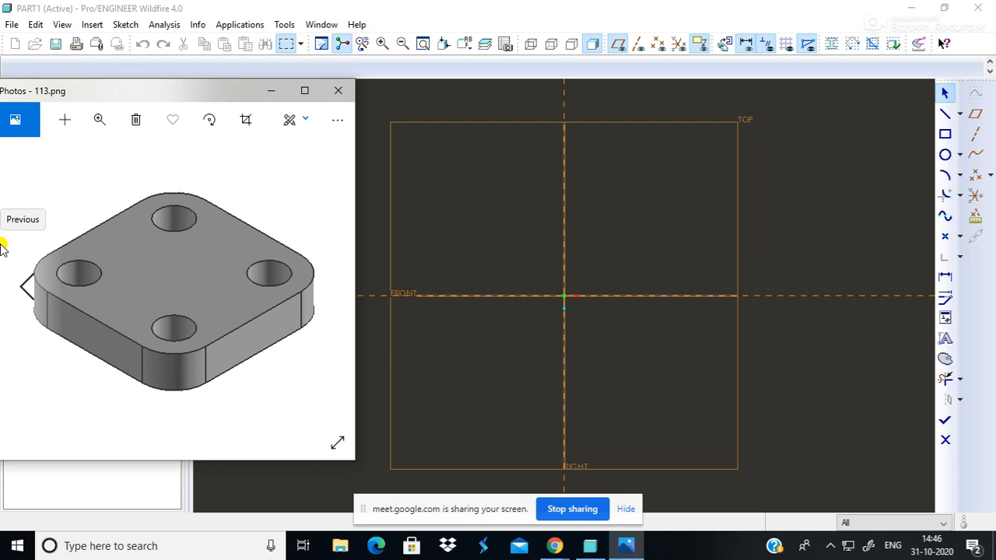
double_click(507, 6)
drag(506, 23, 679, 48)
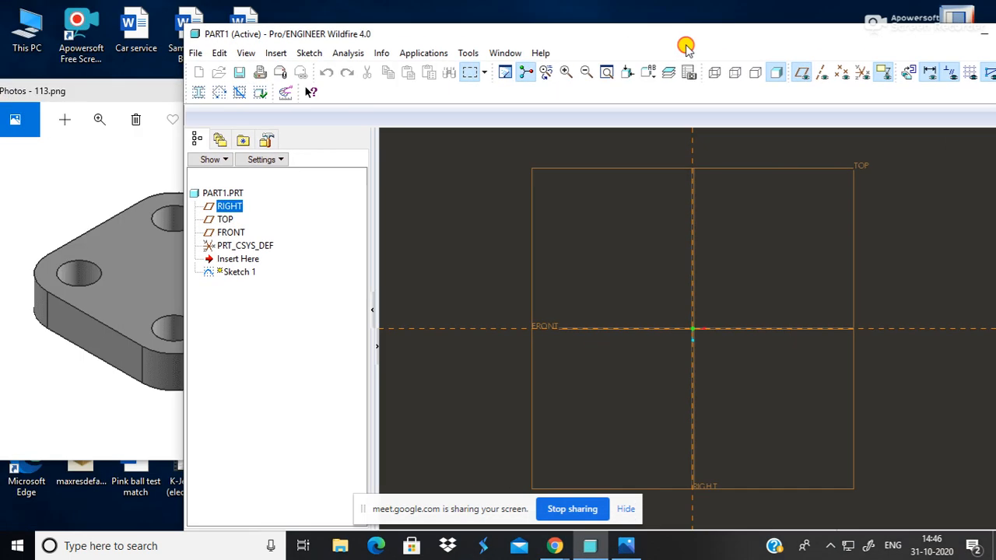
drag(171, 338, 413, 337)
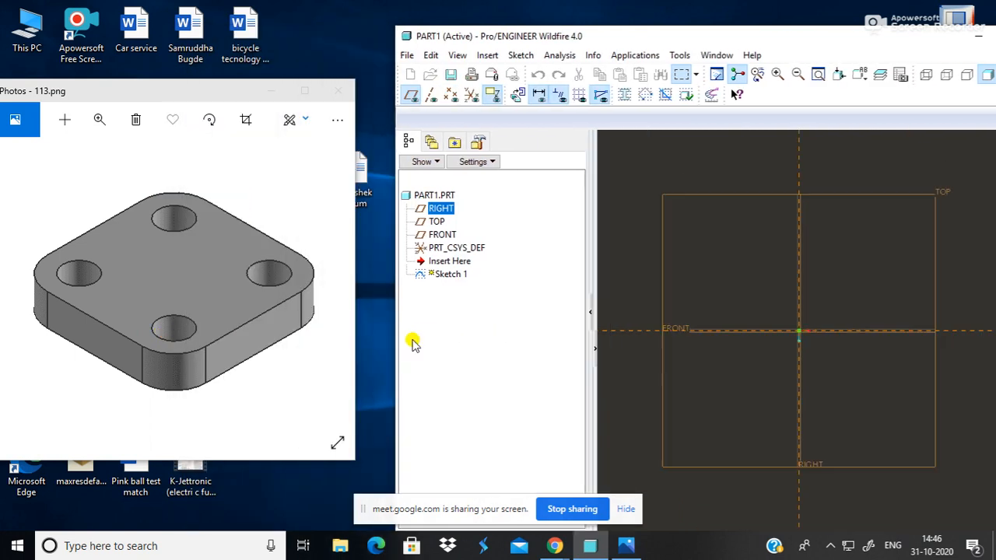
- Hide the model tree and arrange the sketch window beside the enlarged 113 image so both are visible
click(591, 319)
drag(618, 35, 577, 13)
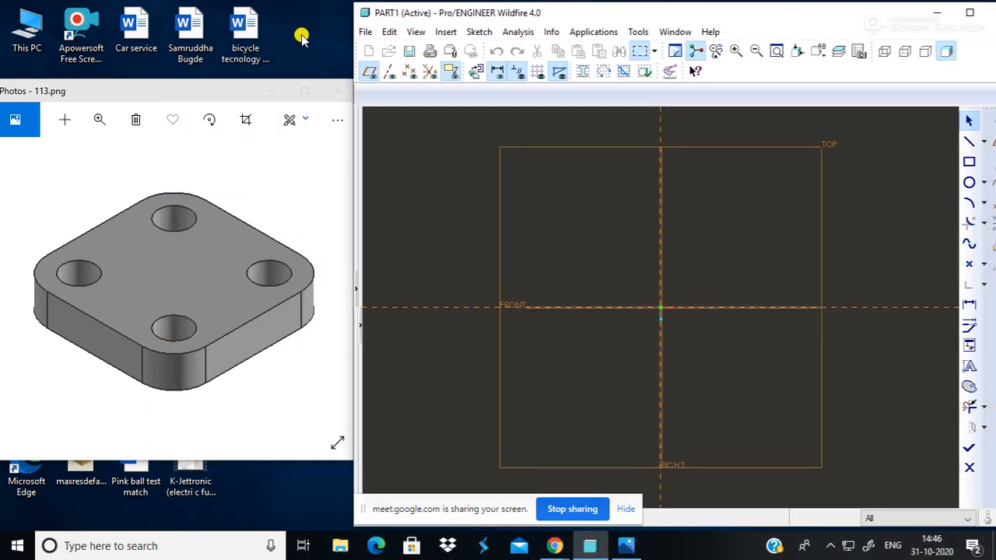
drag(166, 88, 175, 37)
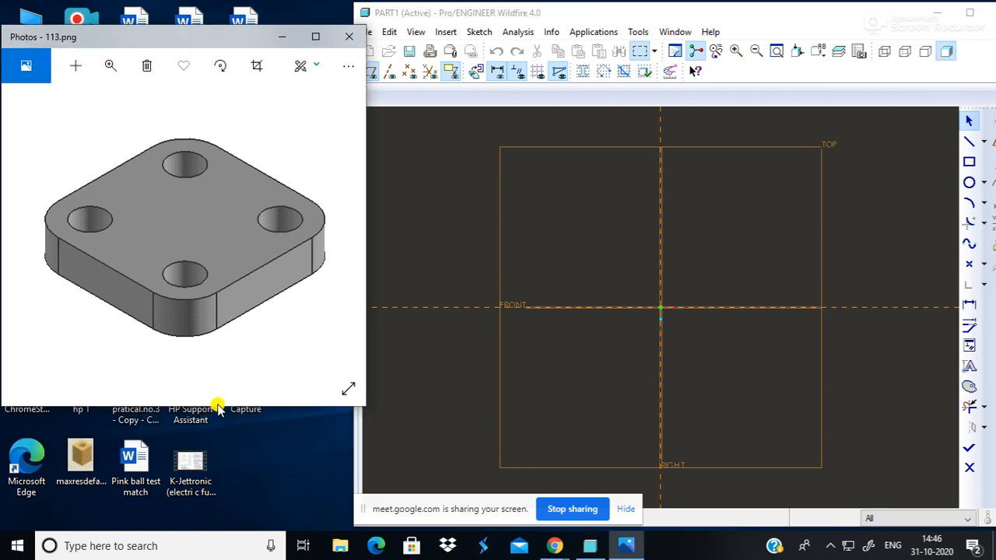
drag(216, 403, 222, 467)
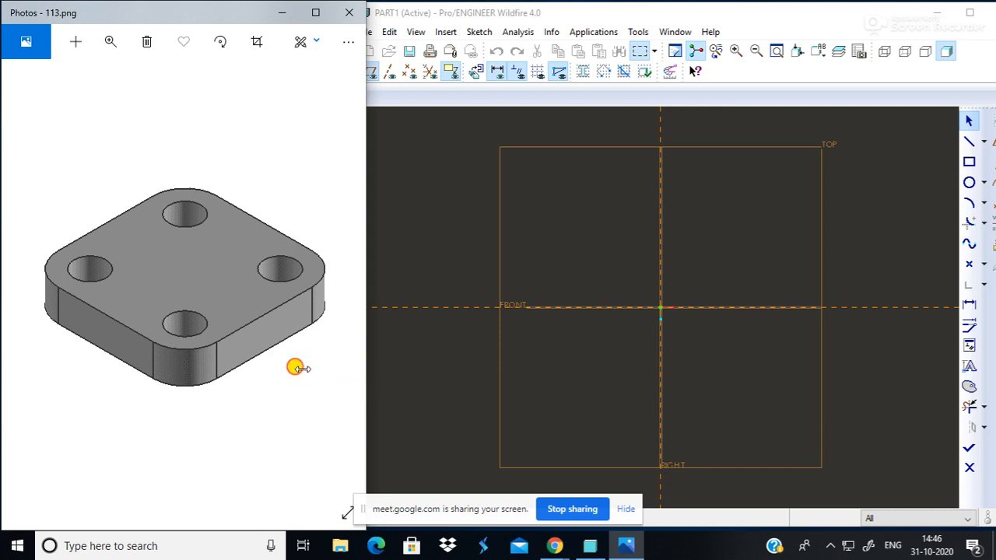
click(566, 15)
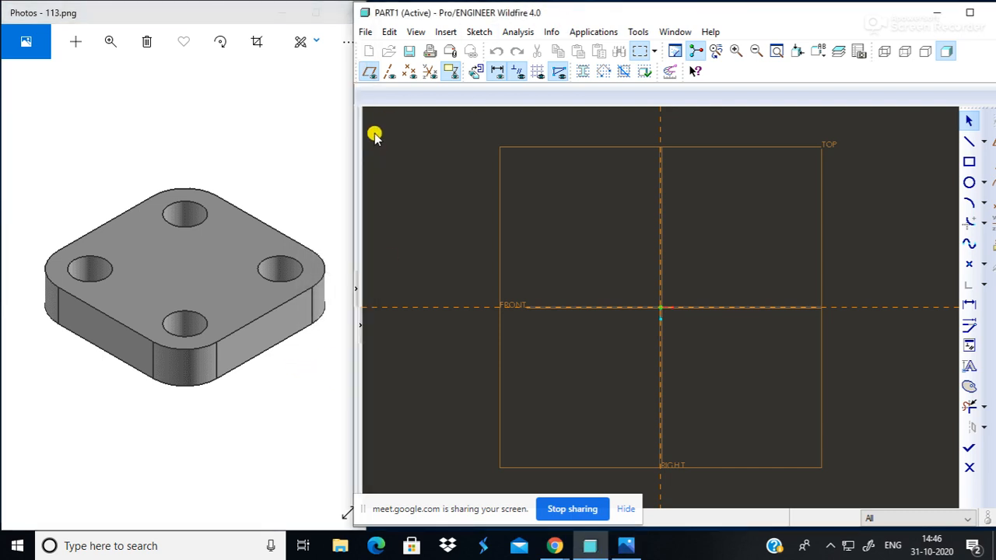
drag(624, 6, 599, 5)
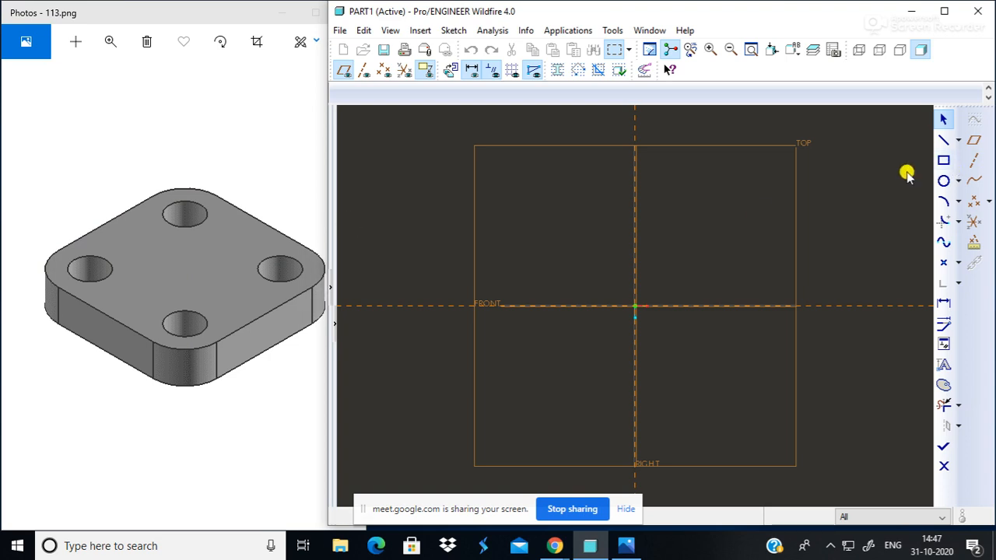
- Sketch a rectangle about 417 mm wide and 358 mm high around the intersection of the reference lines
click(943, 161)
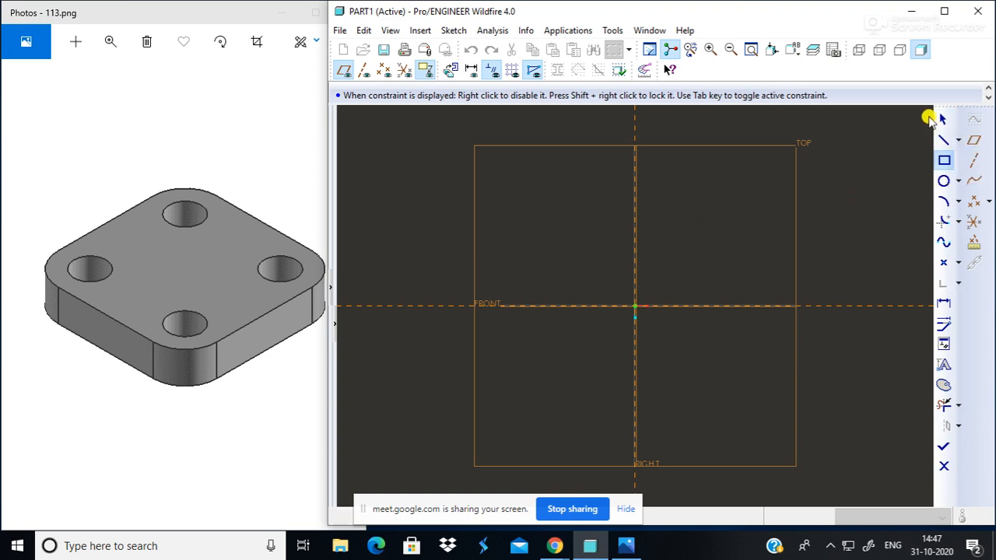
click(470, 71)
click(514, 71)
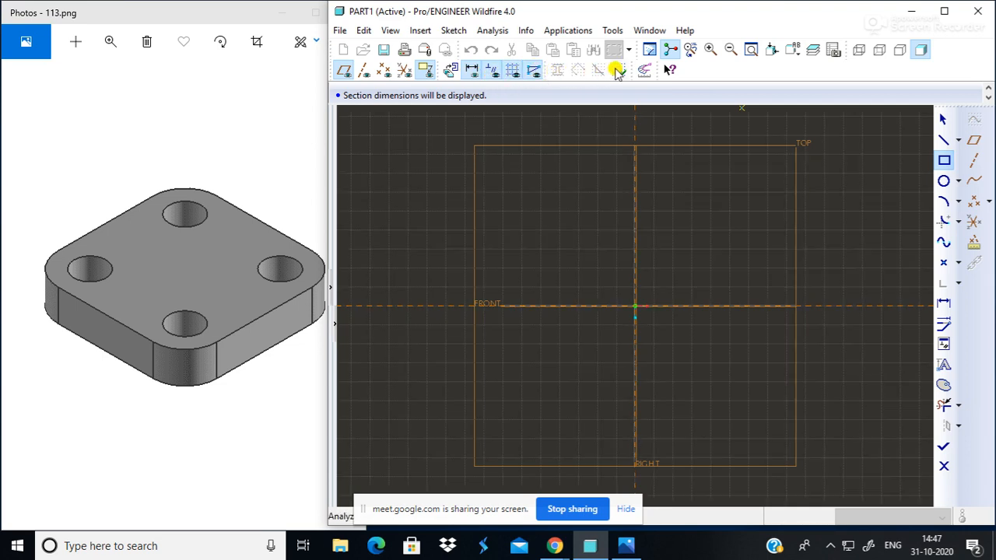
click(537, 70)
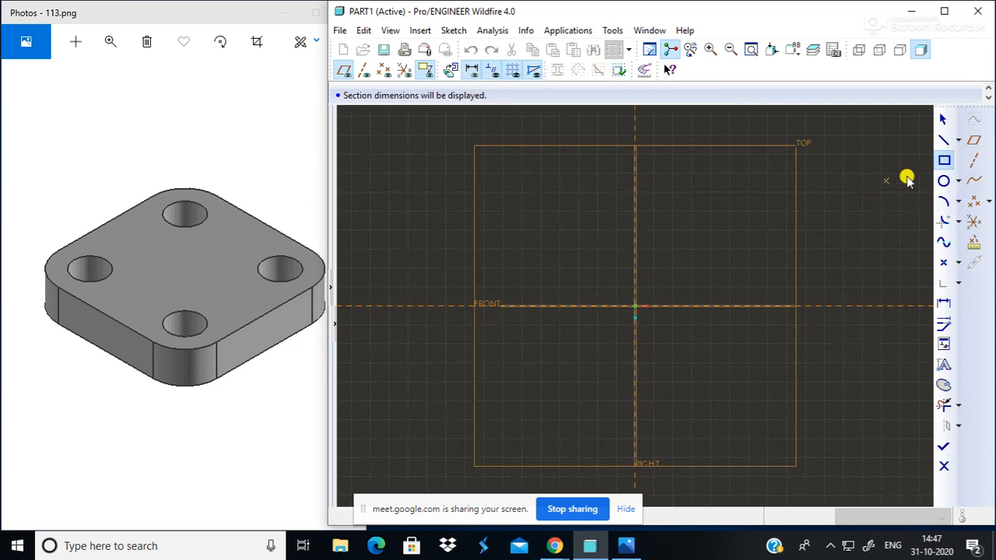
click(505, 192)
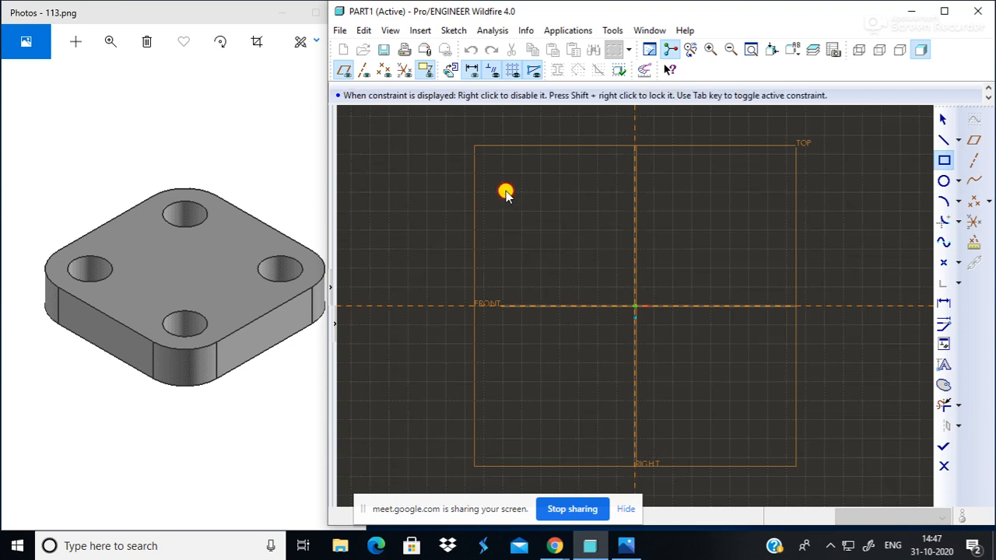
click(768, 416)
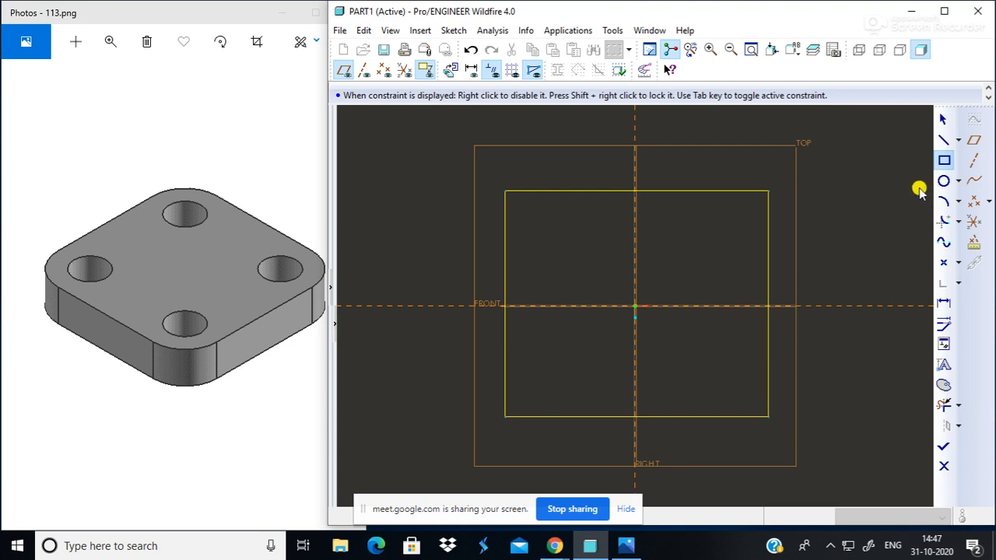
click(942, 118)
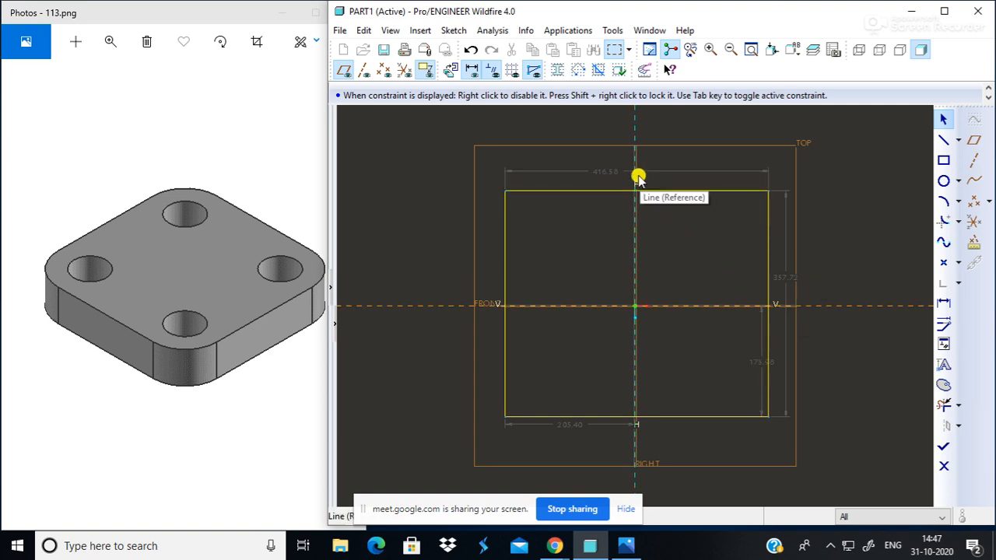
- Set the rectangle's width and height to 100 mm each
double_click(594, 170)
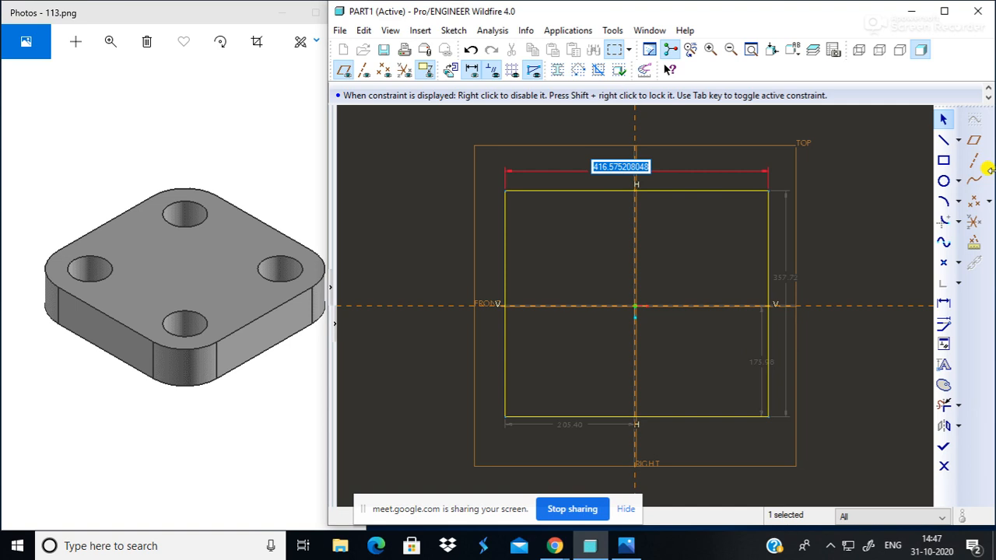
text(1)
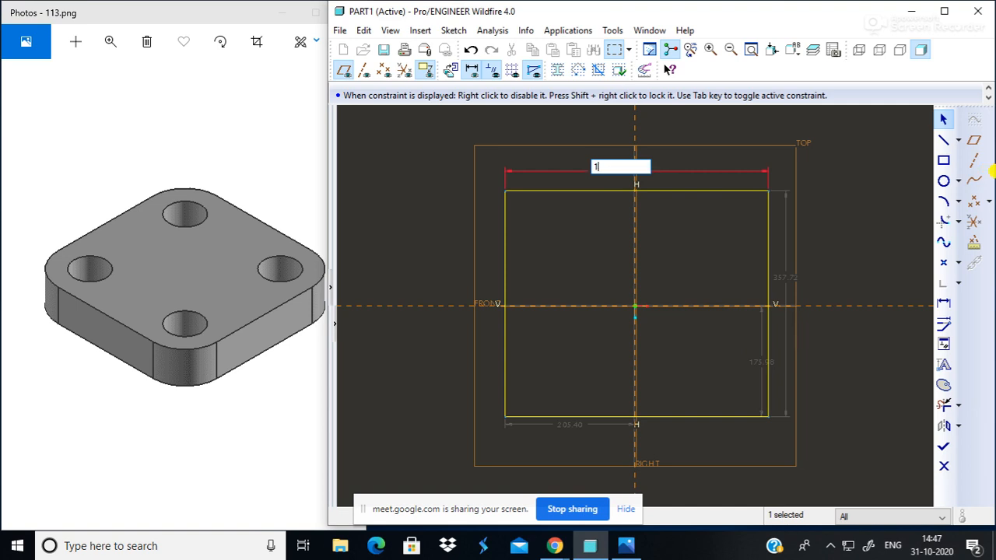
text(00)
key(Return)
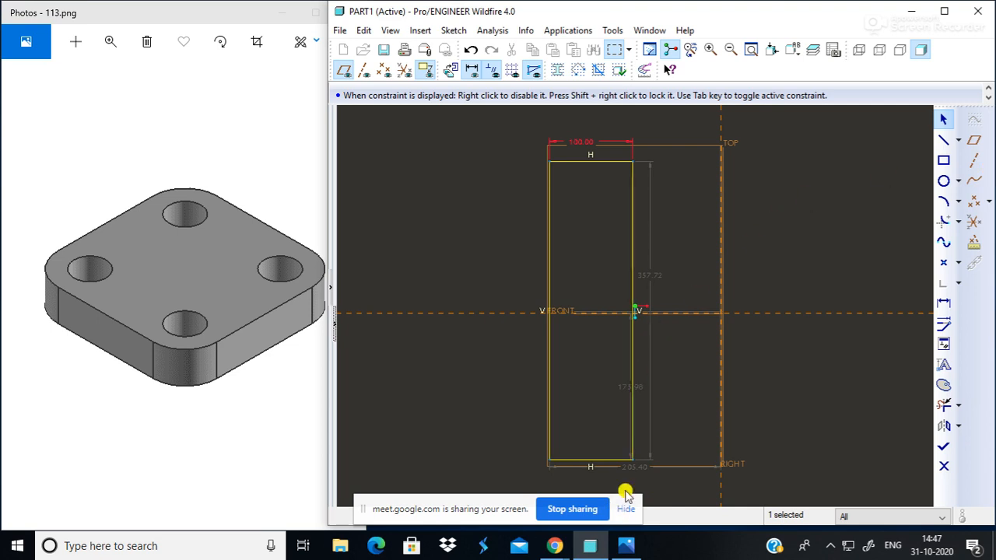
double_click(653, 272)
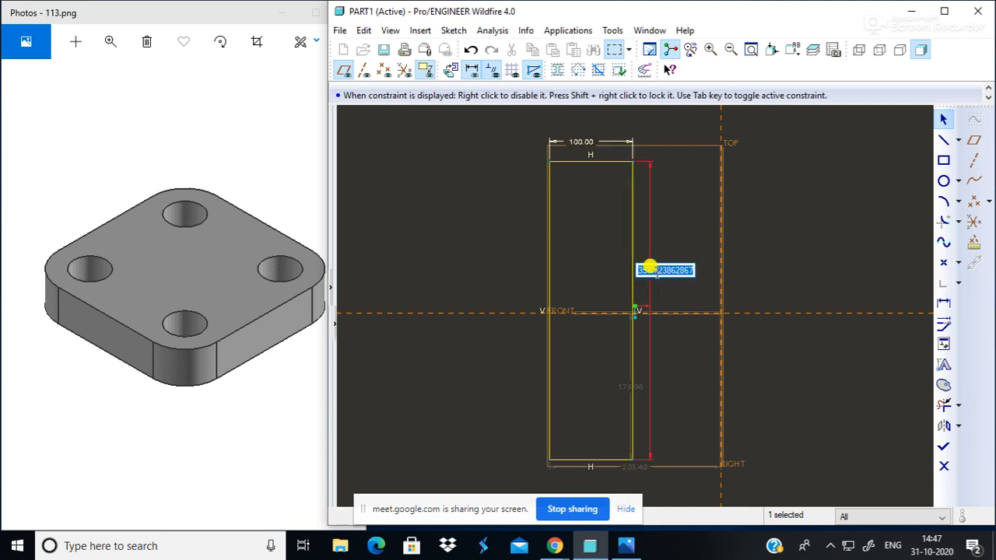
text(100)
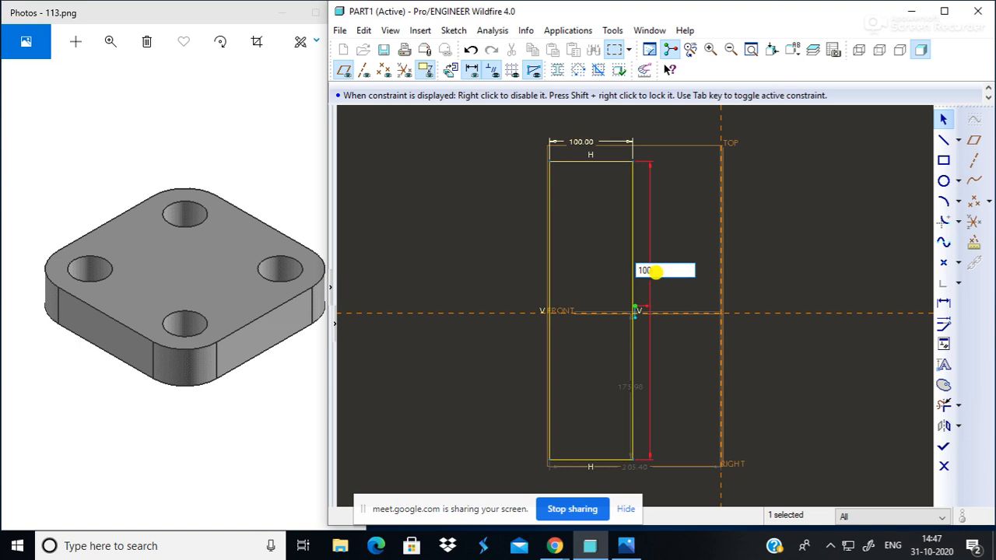
key(Return)
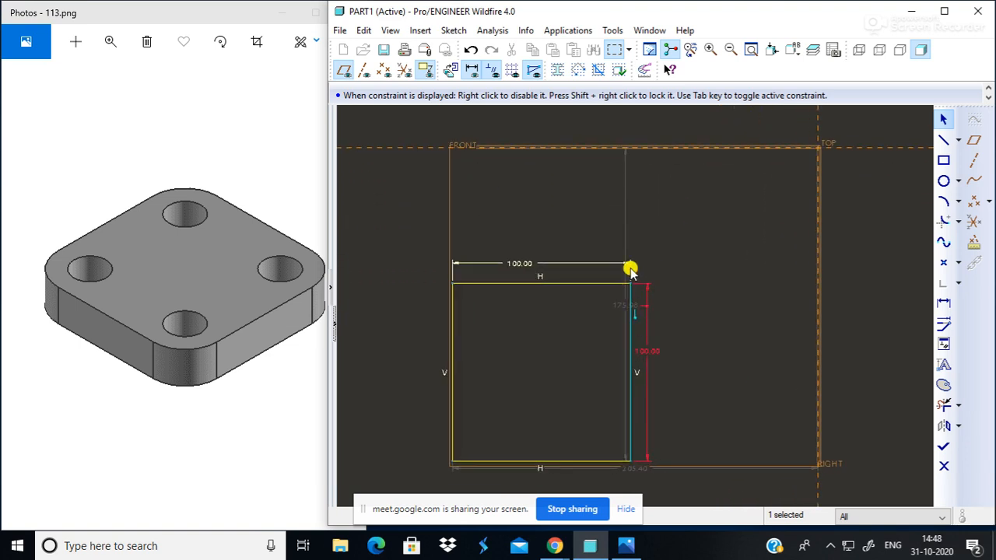
- Centre the square by setting its lower edge 50 mm from the FRONT reference and its left edge 50 mm from the RIGHT reference
double_click(615, 306)
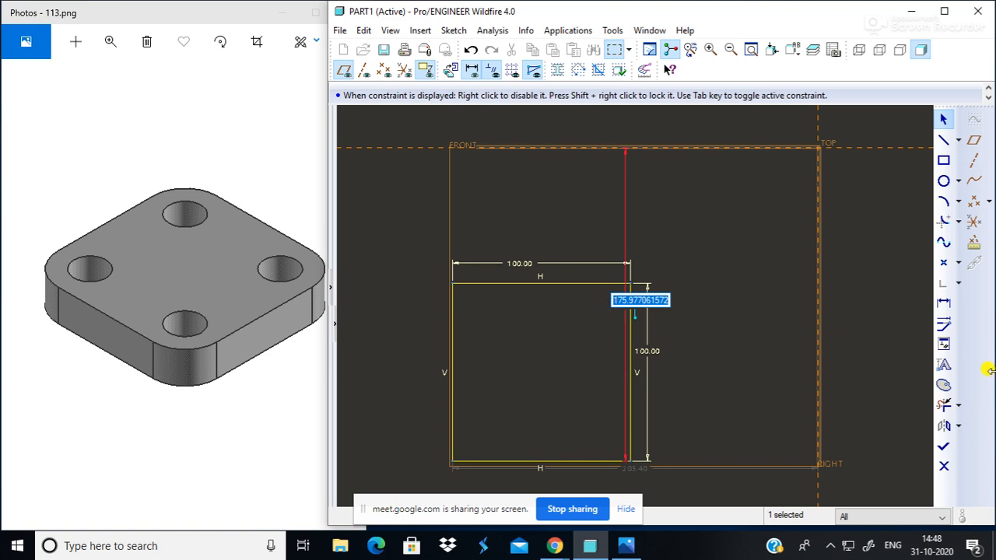
text(50)
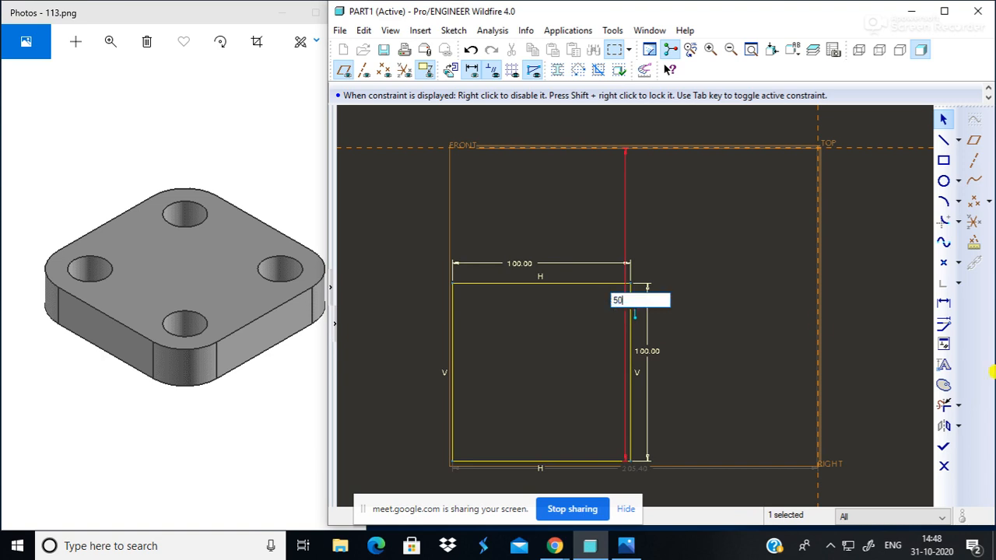
key(Return)
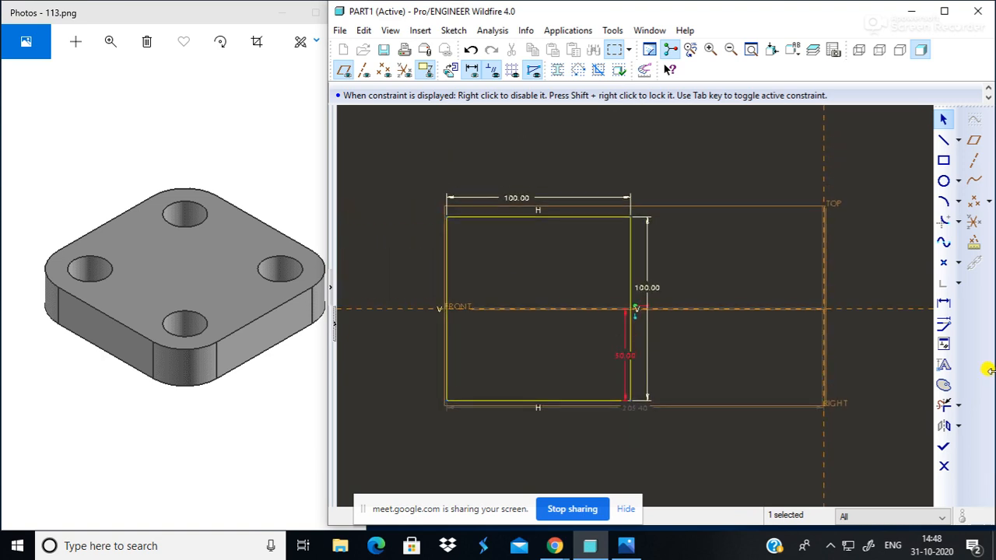
double_click(631, 406)
text(5)
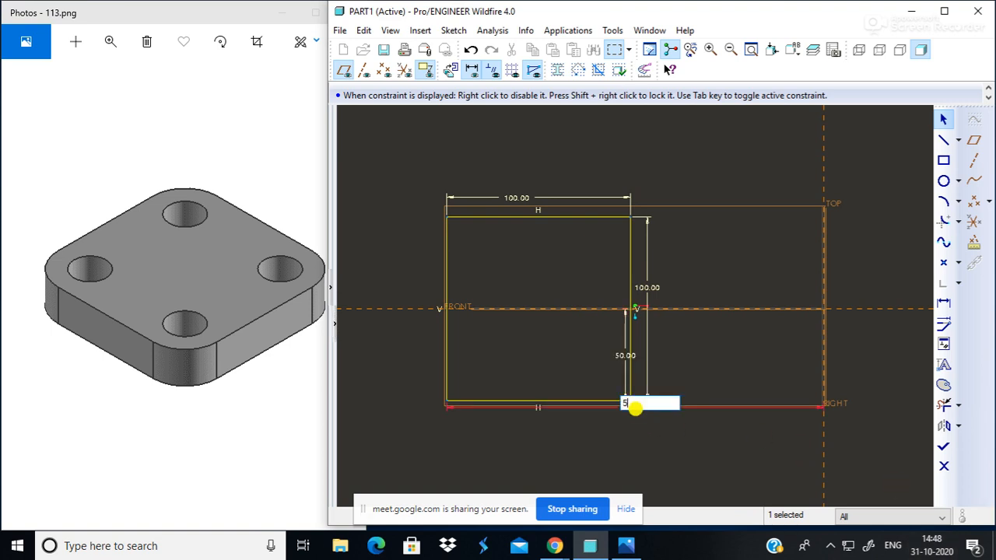
text(0)
key(Return)
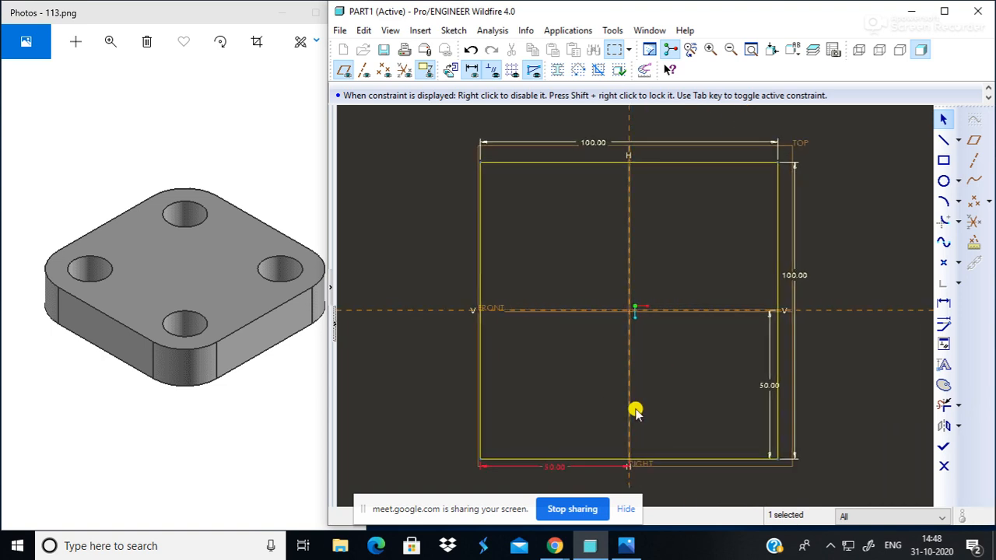
click(840, 362)
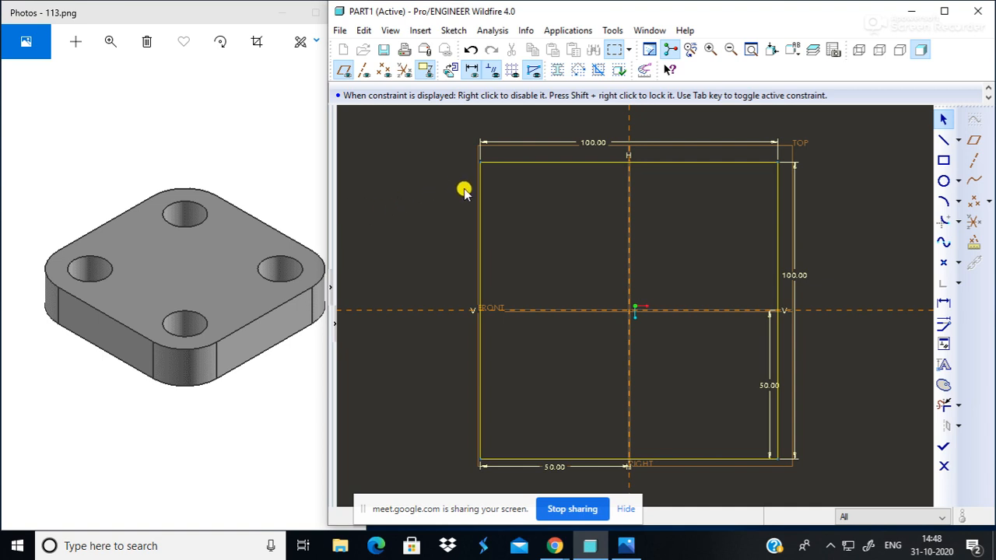
- Maximize the PART1 window and try to draw a centre-point circle near the square's upper-left corner
click(944, 181)
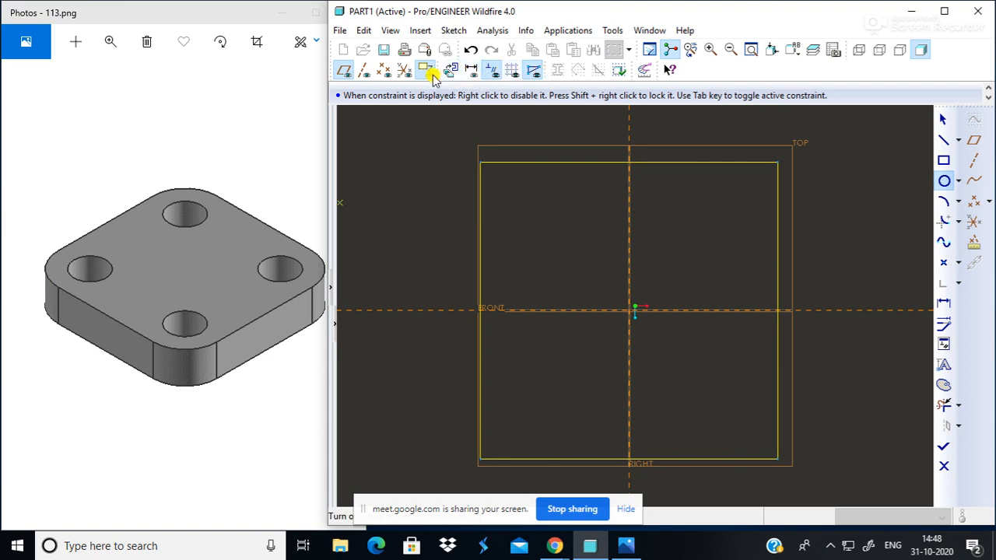
click(944, 11)
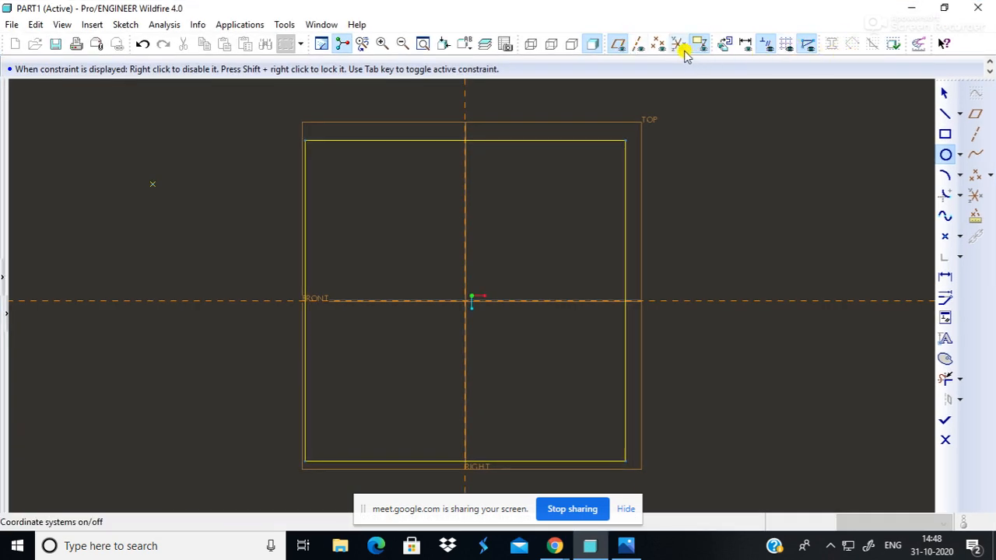
click(767, 46)
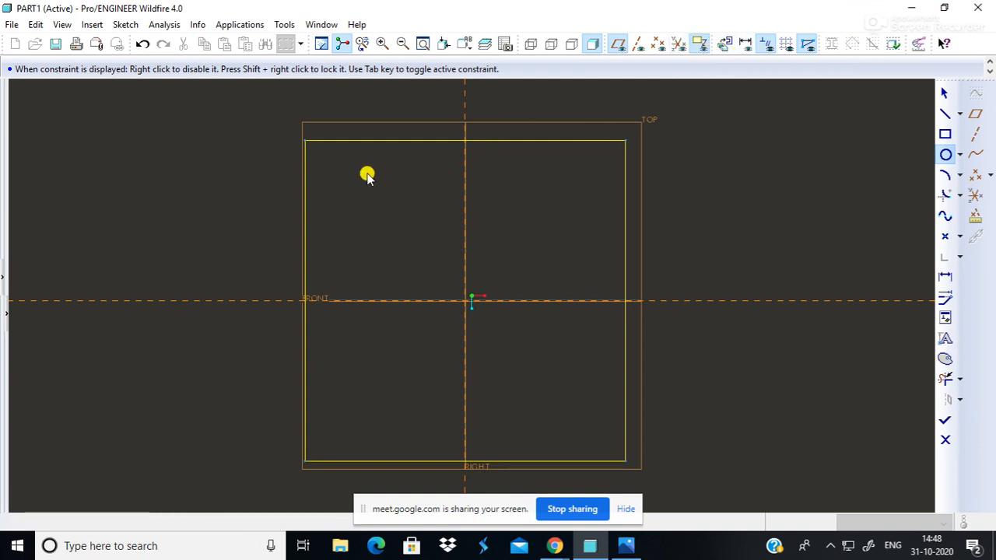
click(324, 164)
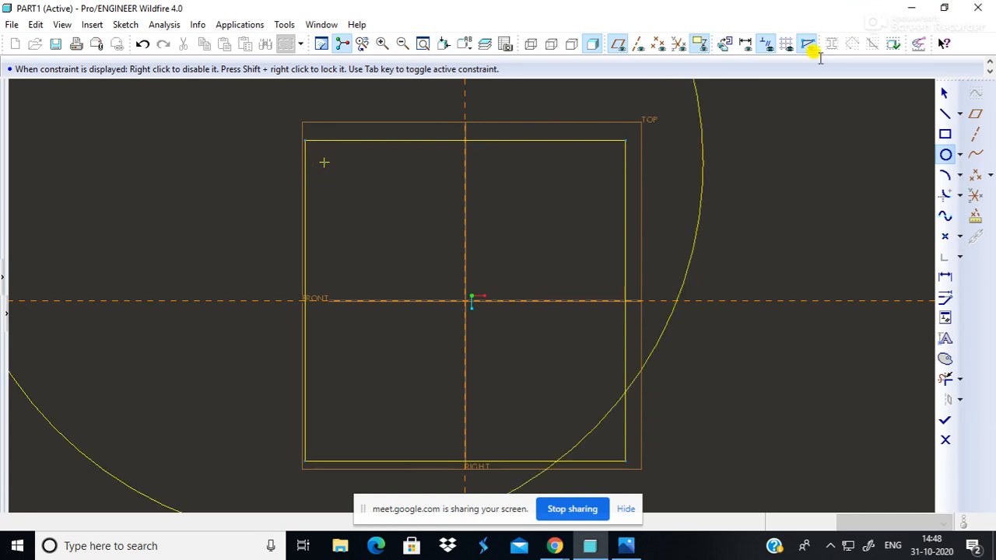
click(944, 93)
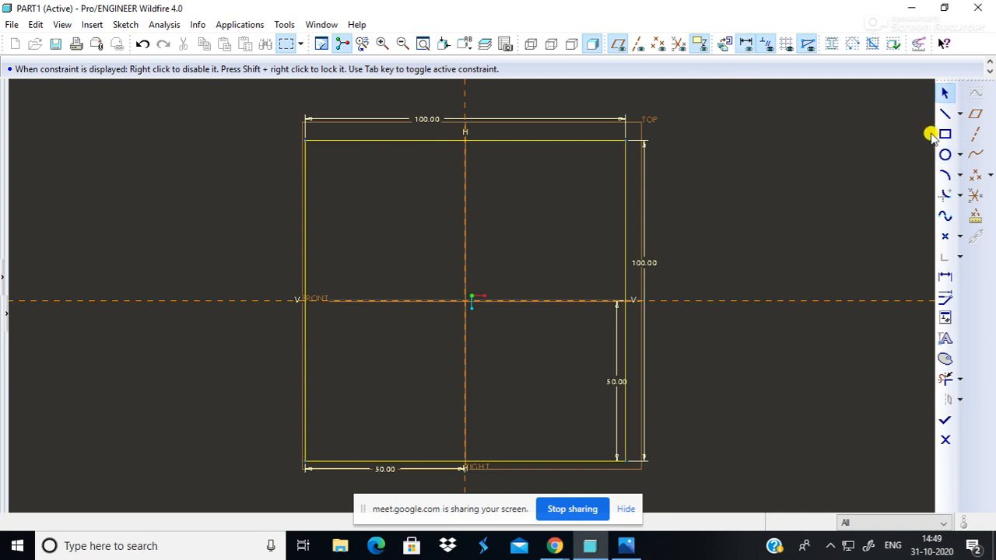
click(965, 159)
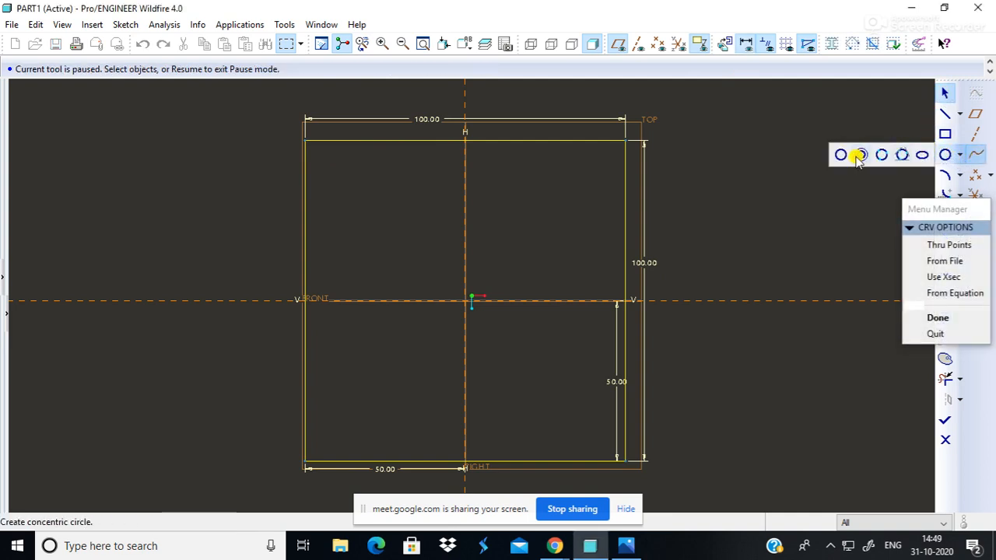
click(915, 333)
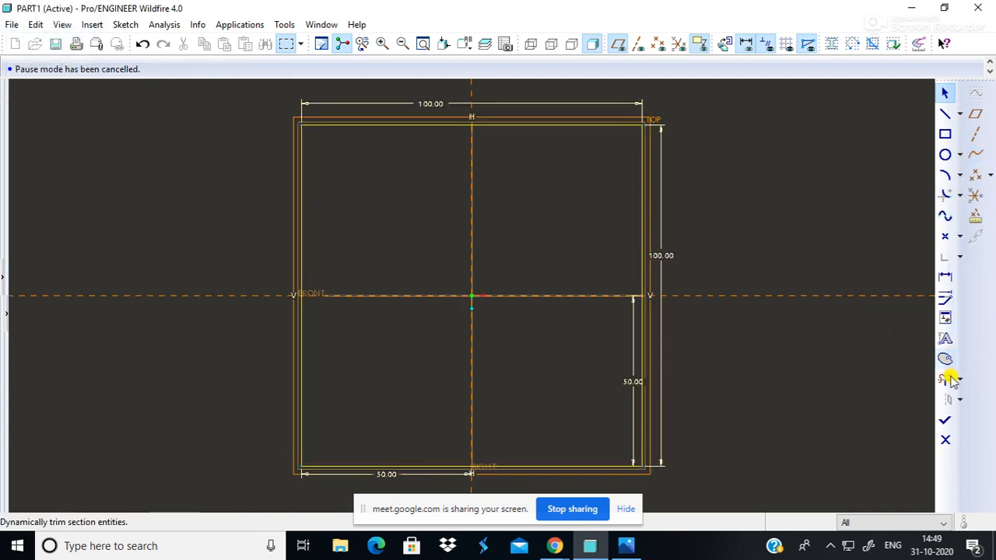
click(960, 177)
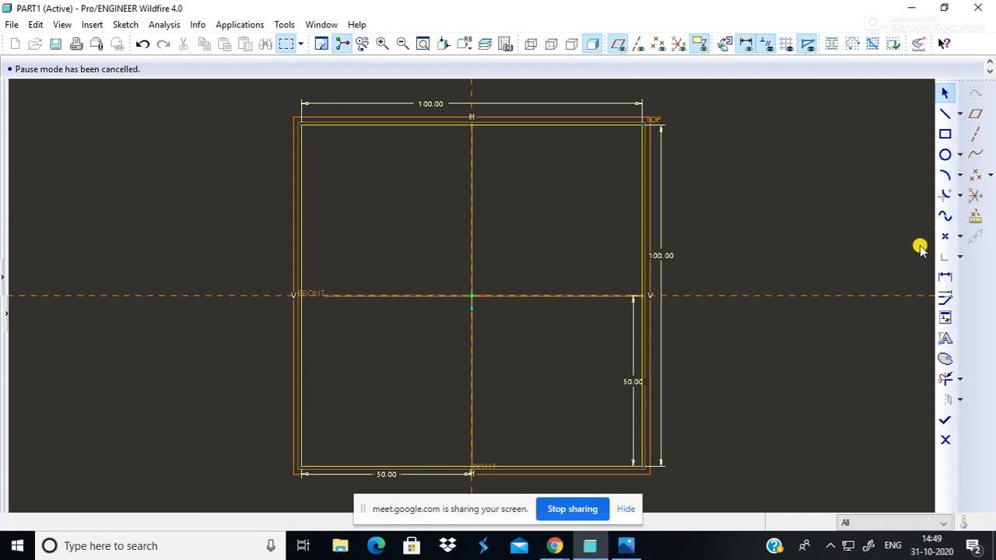
click(960, 156)
click(959, 176)
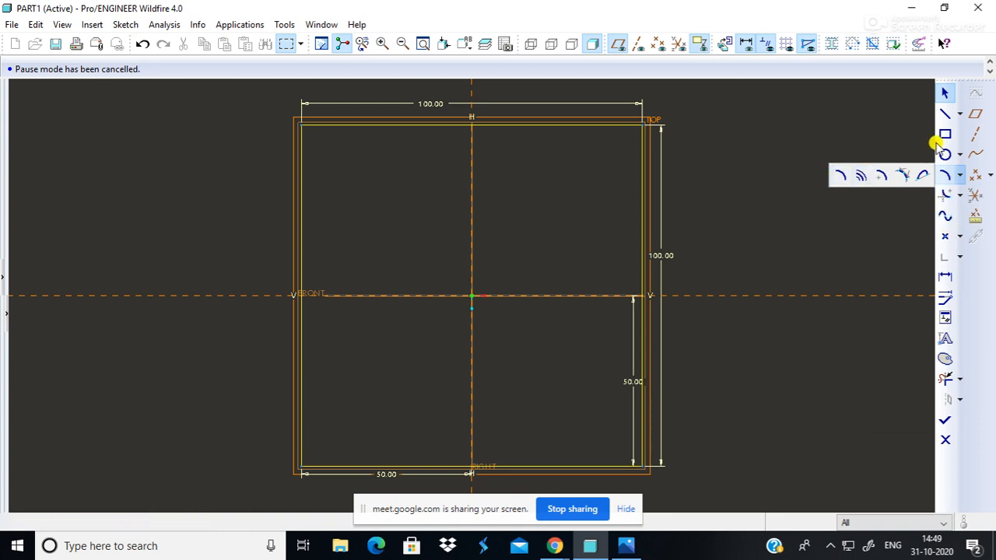
click(960, 155)
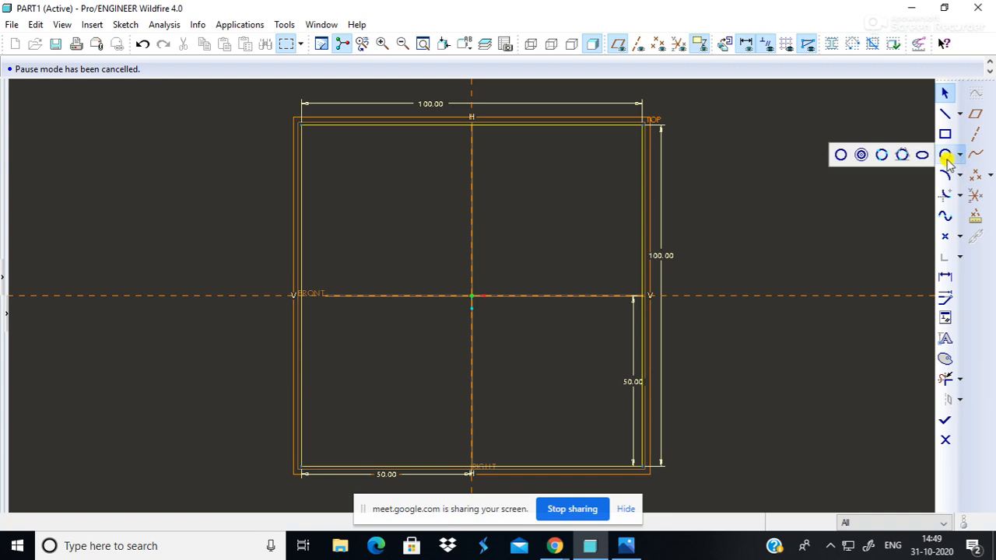
click(883, 156)
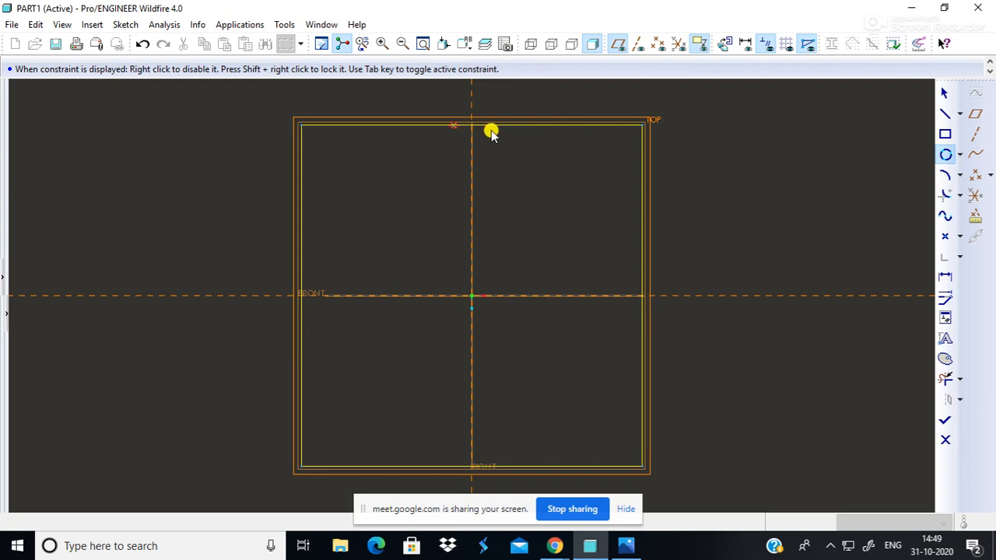
click(302, 156)
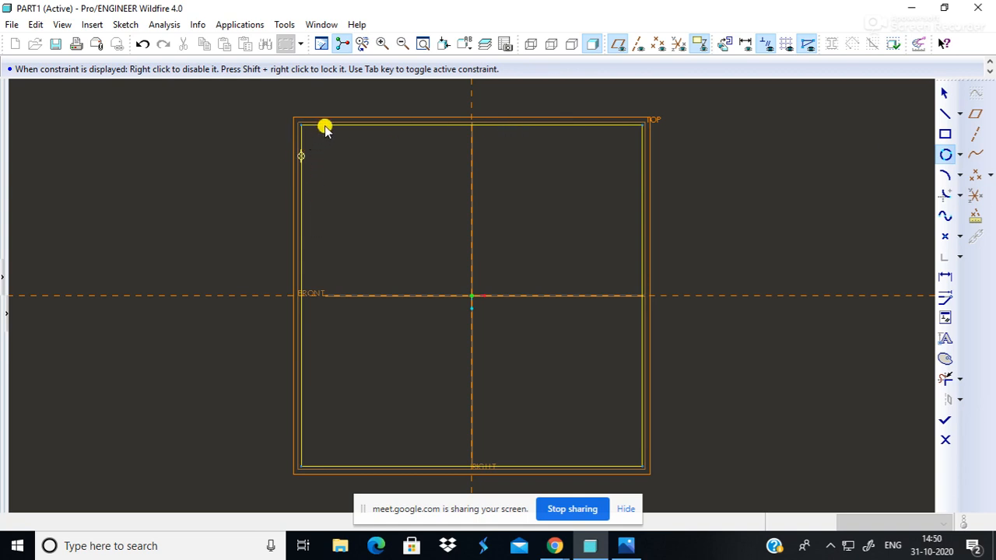
click(342, 163)
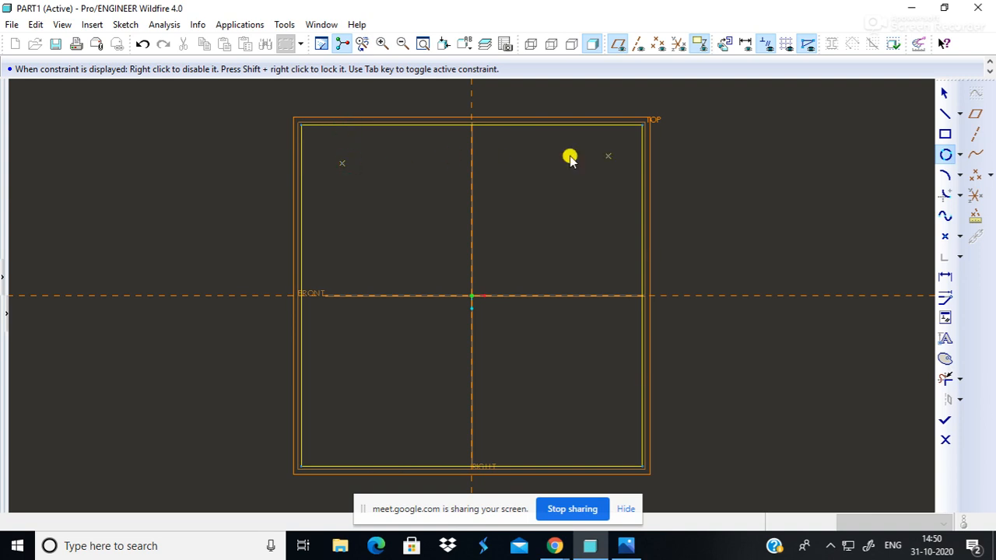
click(627, 510)
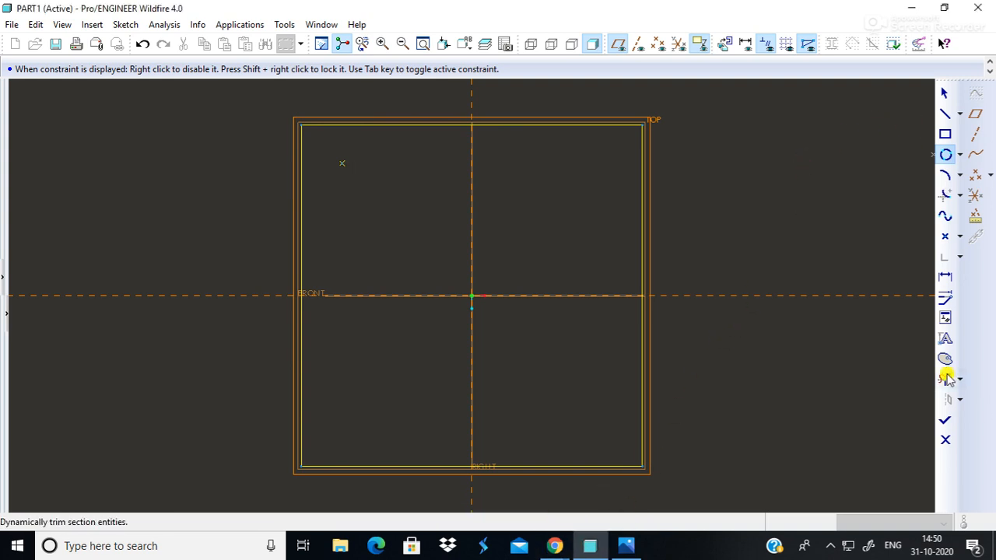
- Quit the PART1 sketch and discard its modifications
click(944, 440)
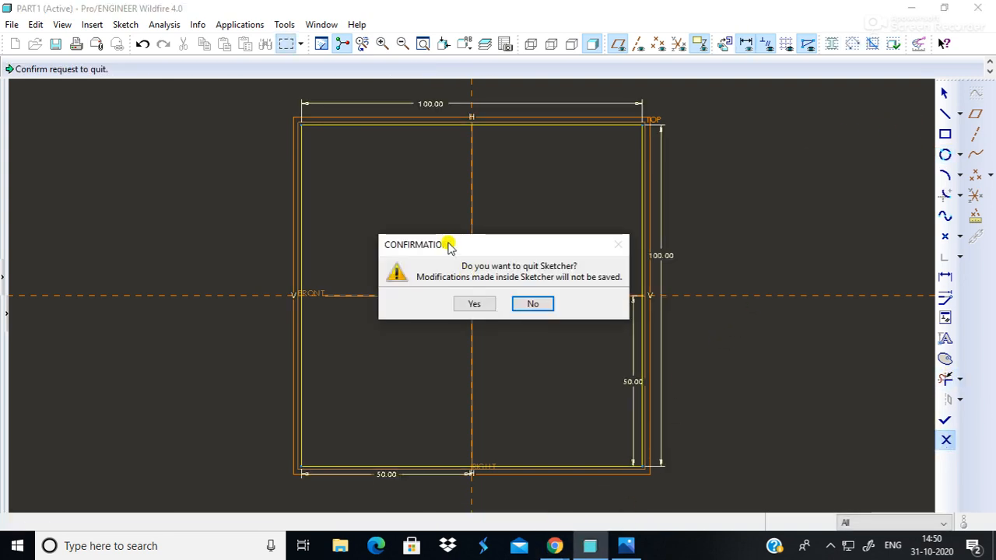
click(473, 304)
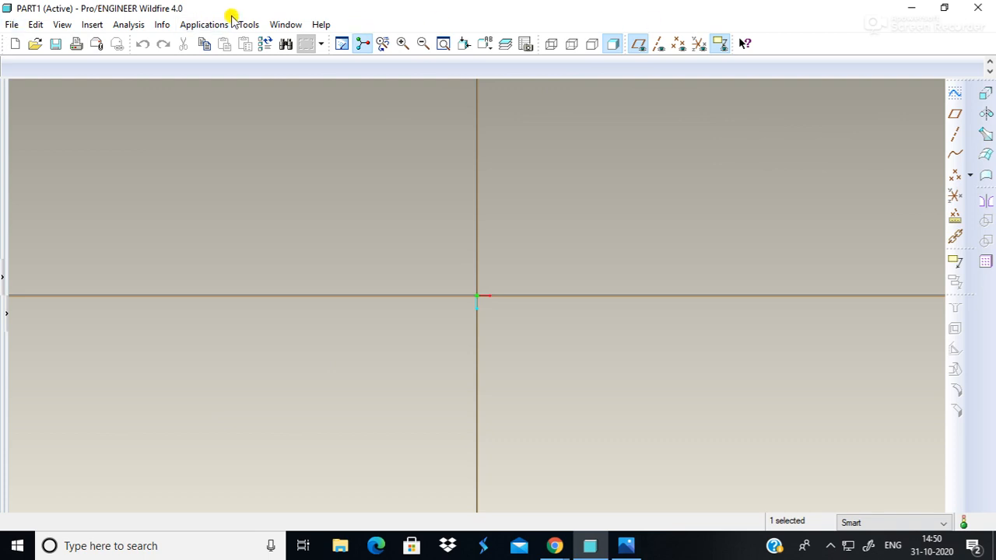
click(12, 24)
click(389, 167)
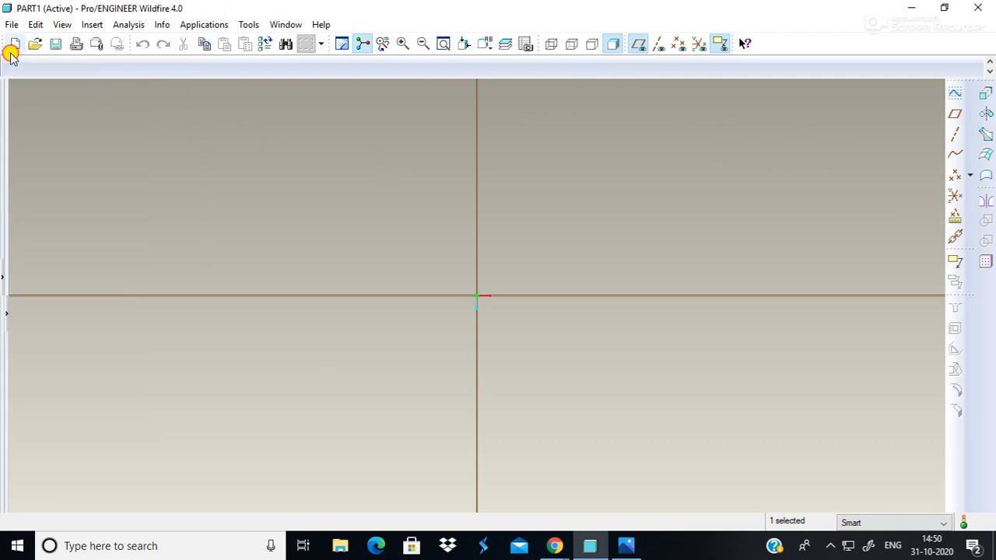
- Create a new solid part named prt0001 from the mmns_part_solid template instead of the default one, and maximize its window
click(13, 46)
click(403, 404)
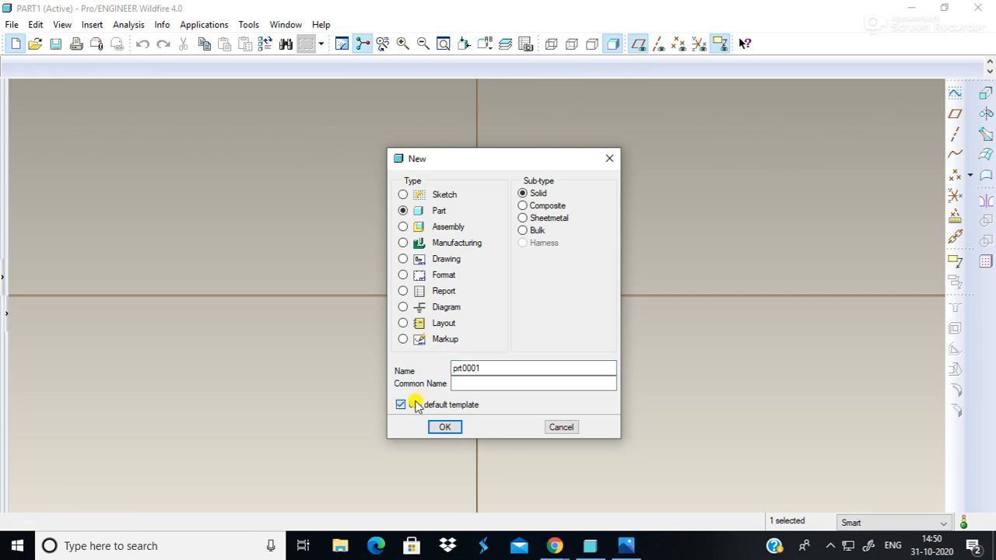
click(447, 427)
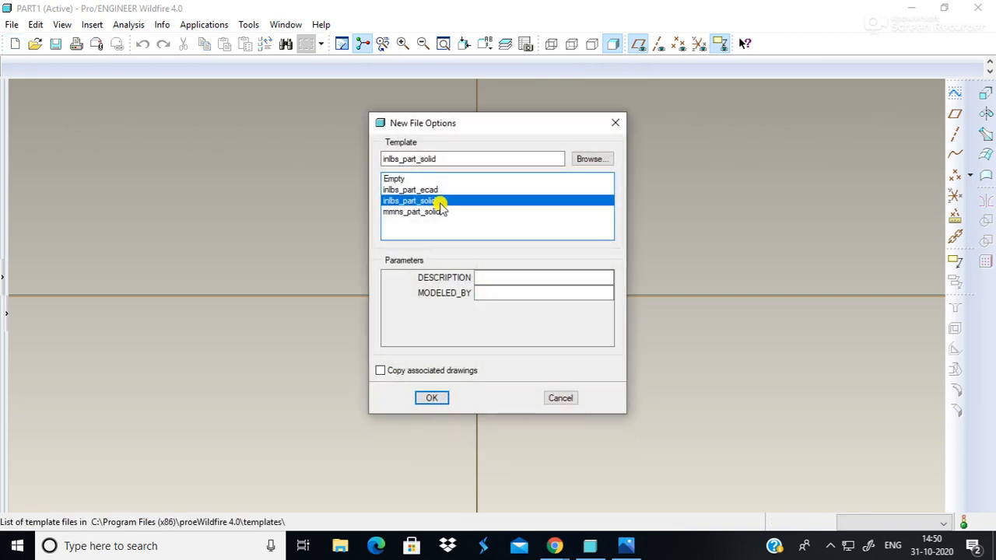
click(415, 211)
click(430, 397)
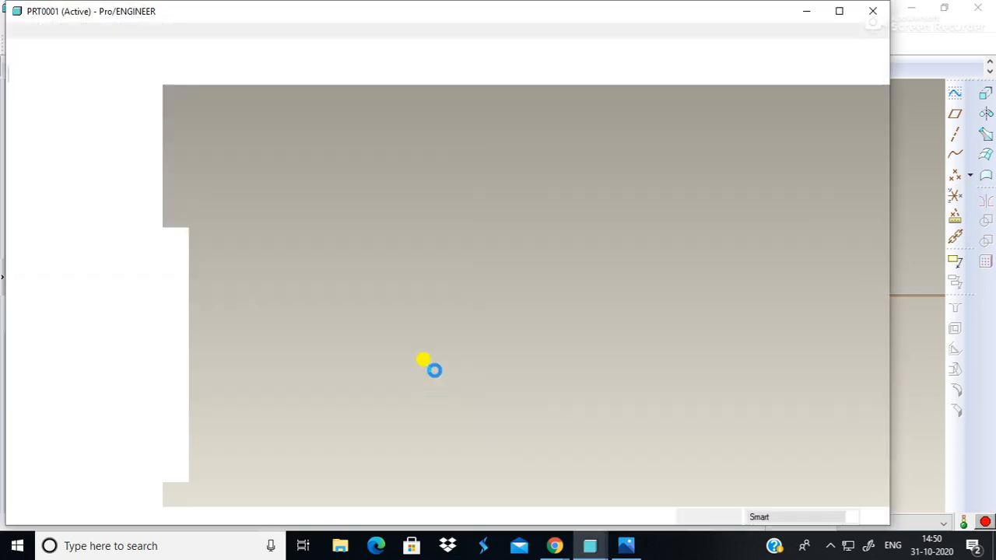
click(838, 10)
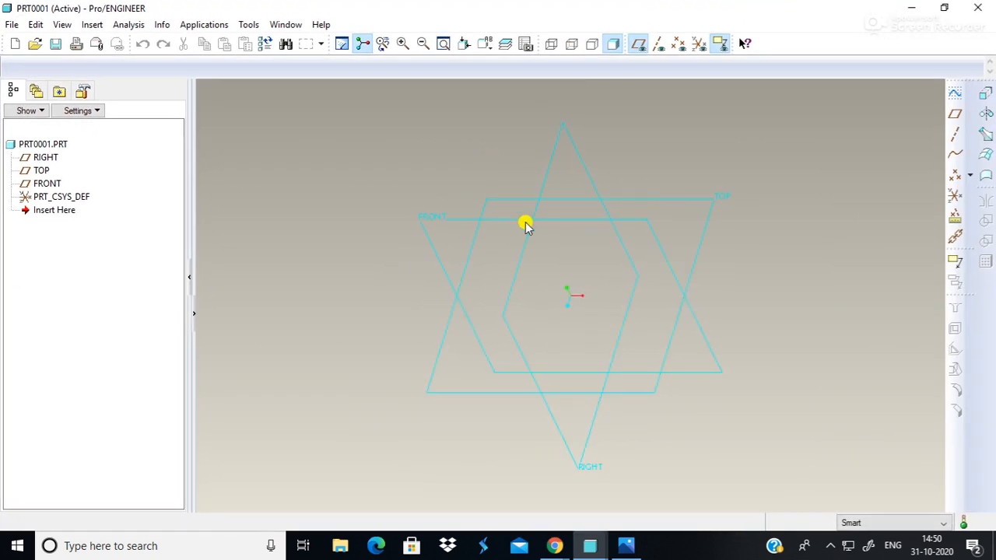
- Start a sketch on the TOP plane with the RIGHT plane as the right-facing reference, and show the sketch grid
click(712, 196)
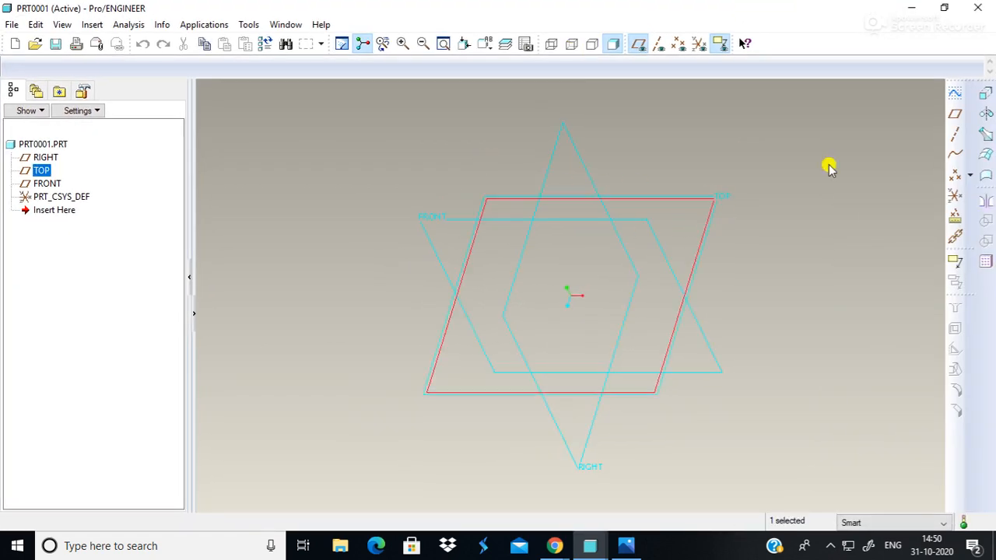
click(953, 94)
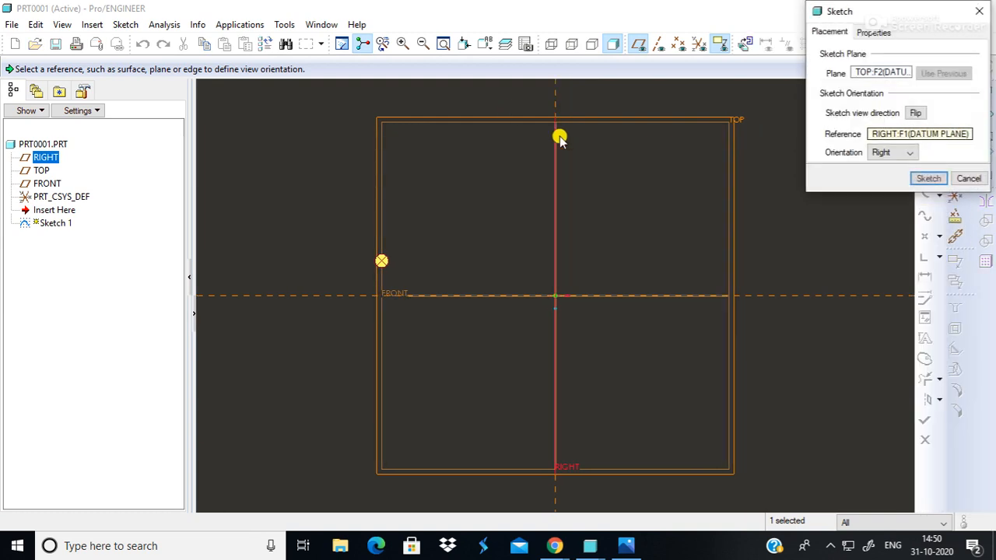
click(928, 178)
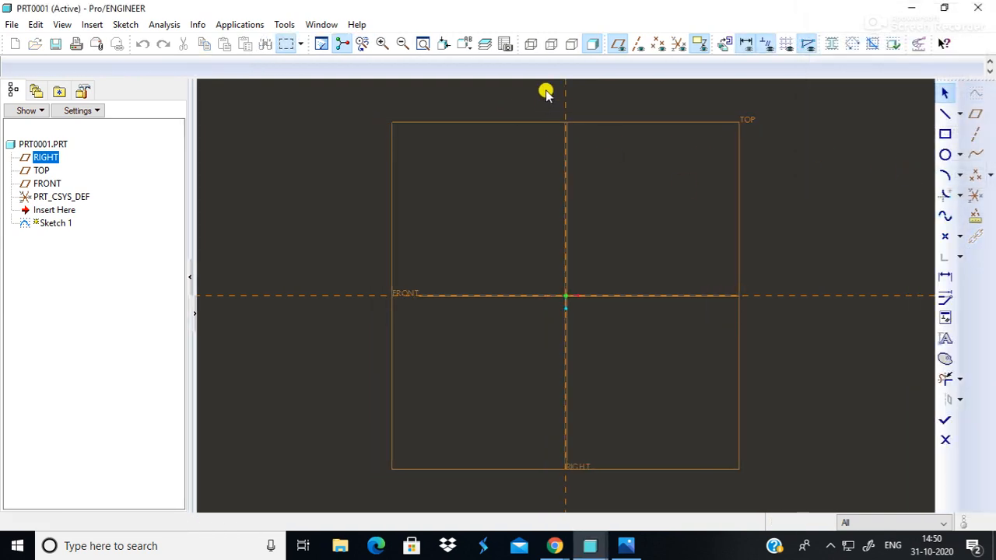
click(788, 46)
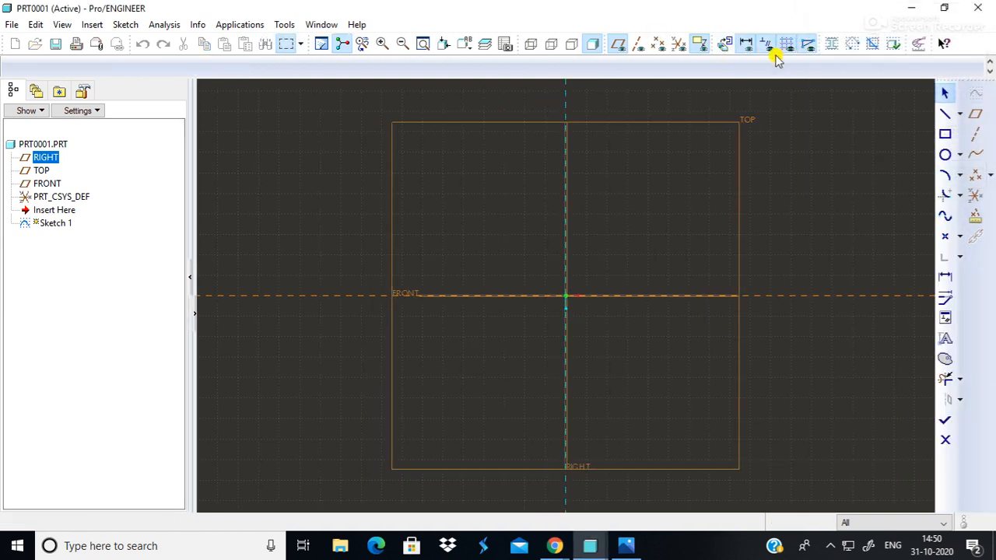
- Sketch a rectangle about 341 mm wide and 333 mm high around the intersection of the reference lines
click(945, 134)
click(452, 186)
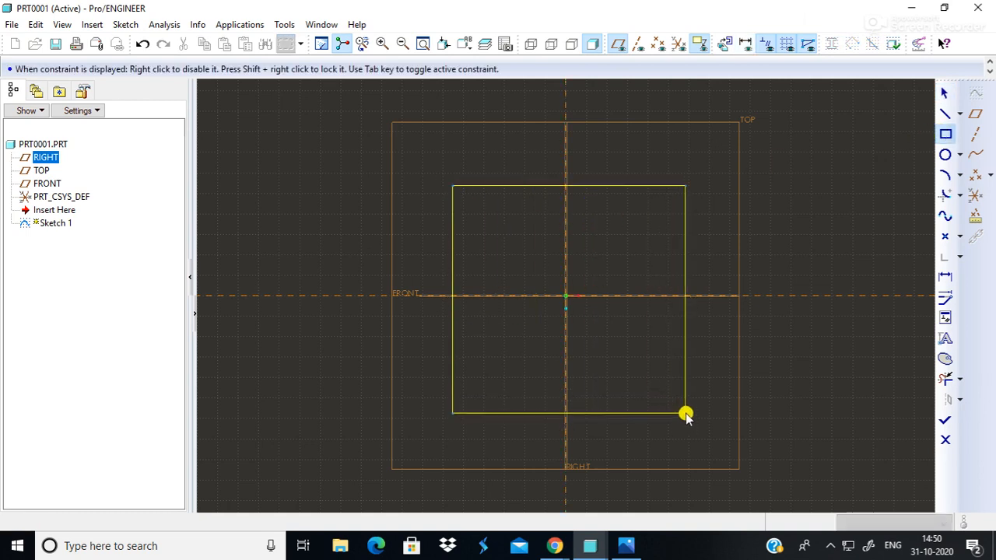
click(944, 93)
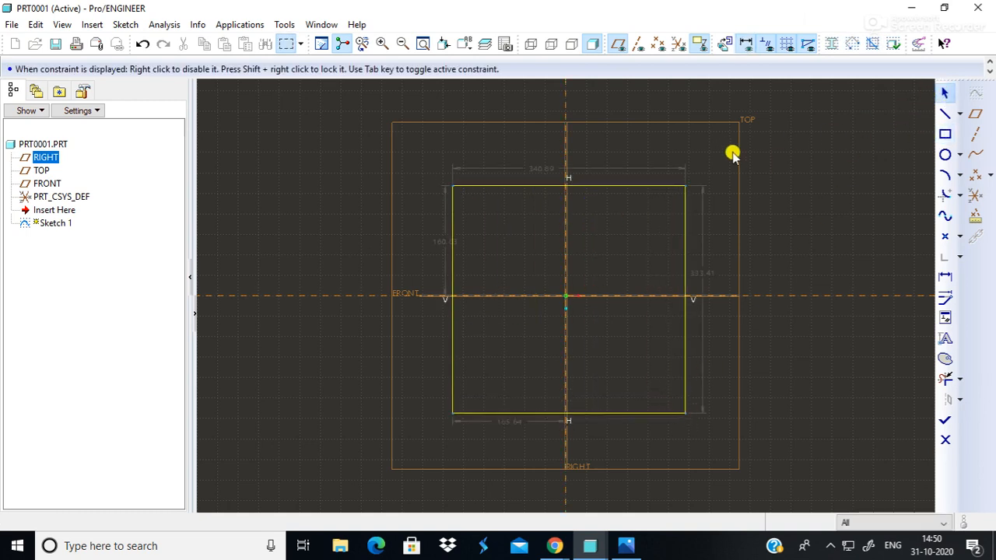
- Set the rectangle's width to 100 mm
double_click(542, 169)
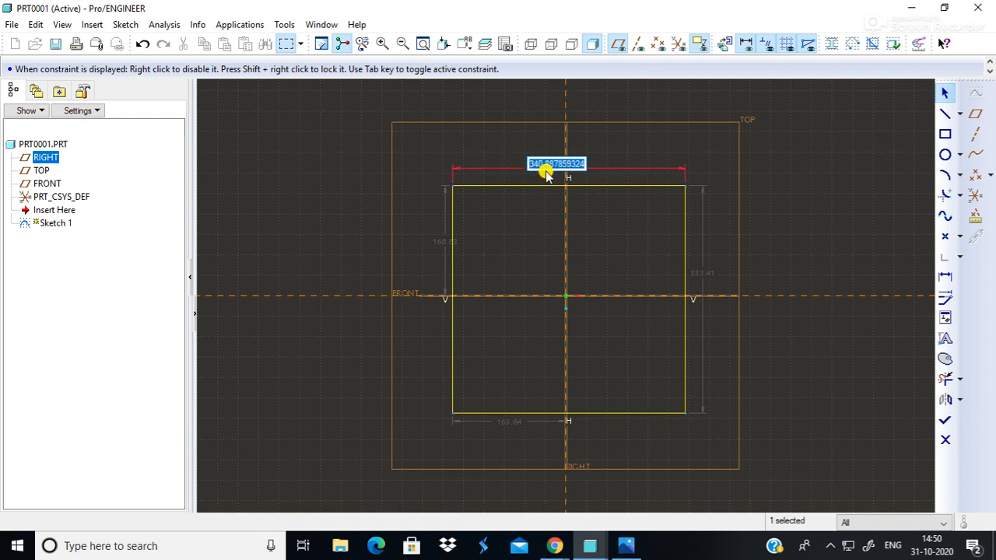
text(100)
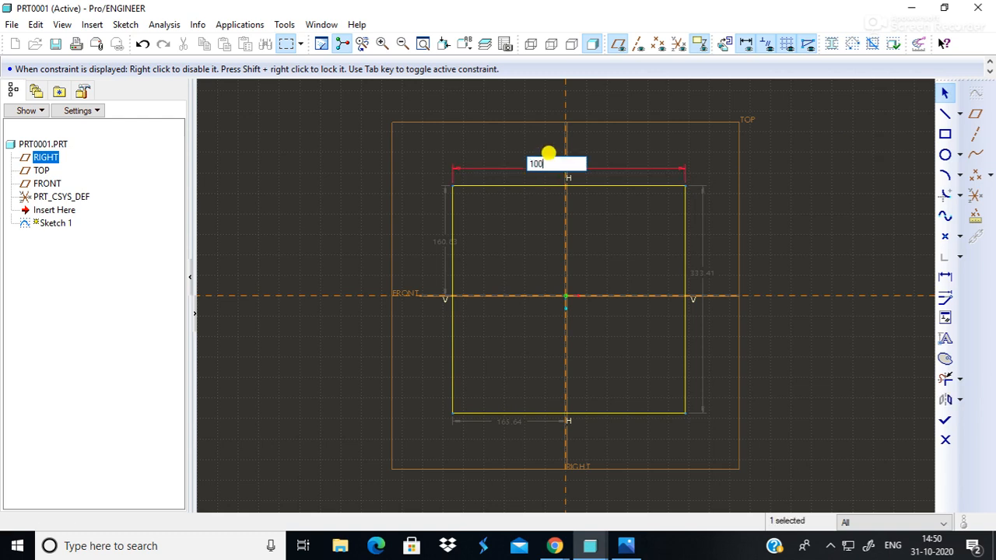
key(Return)
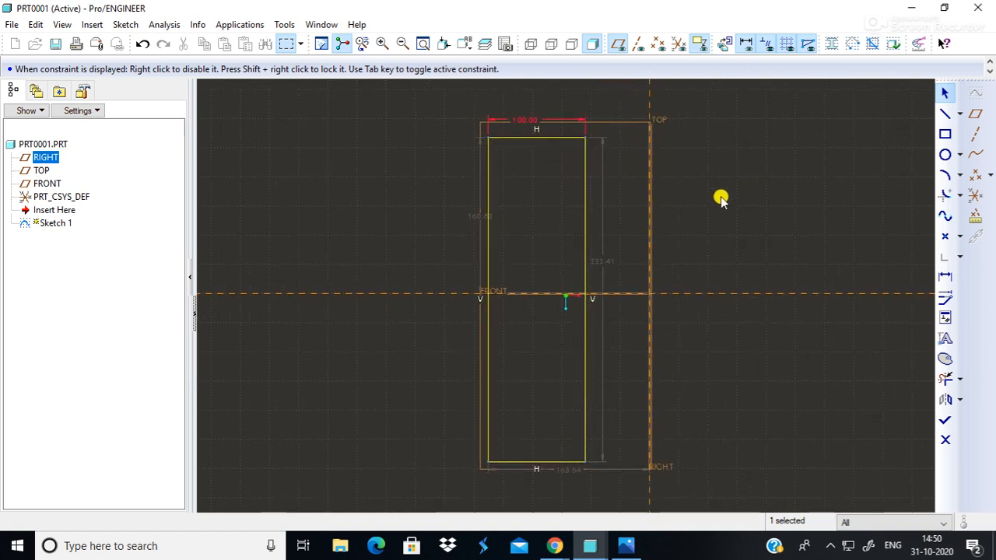
- Set the rectangle's height to 100 mm
double_click(603, 260)
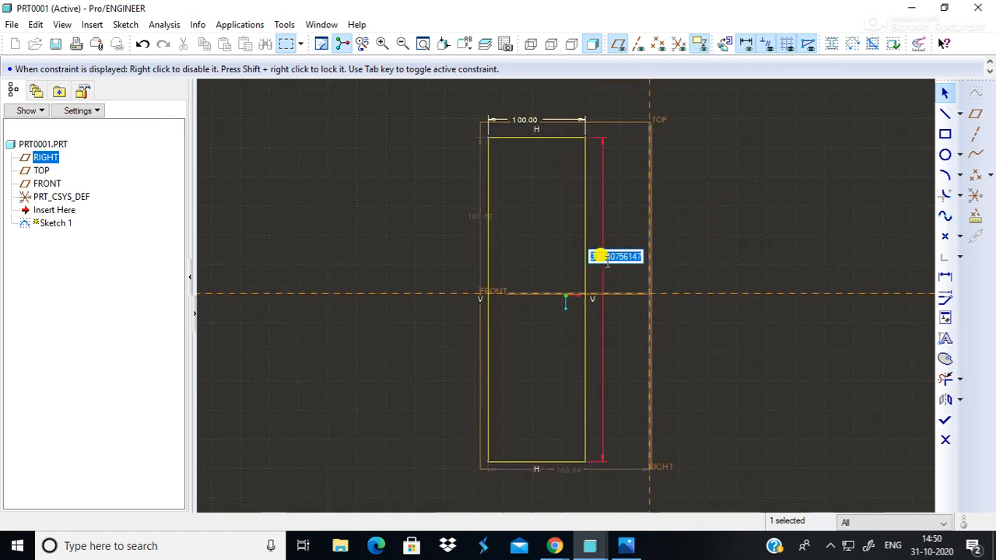
text(1)
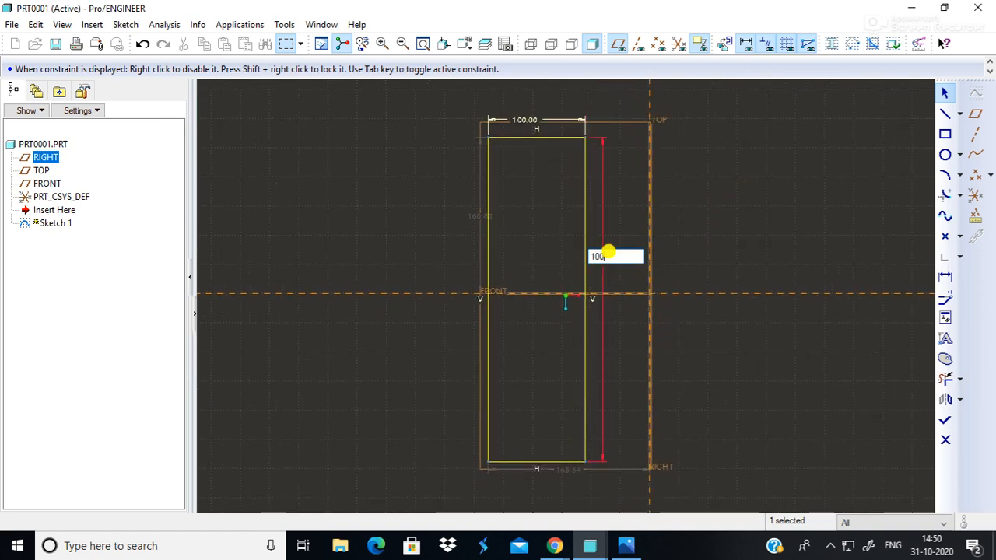
text(00)
key(Return)
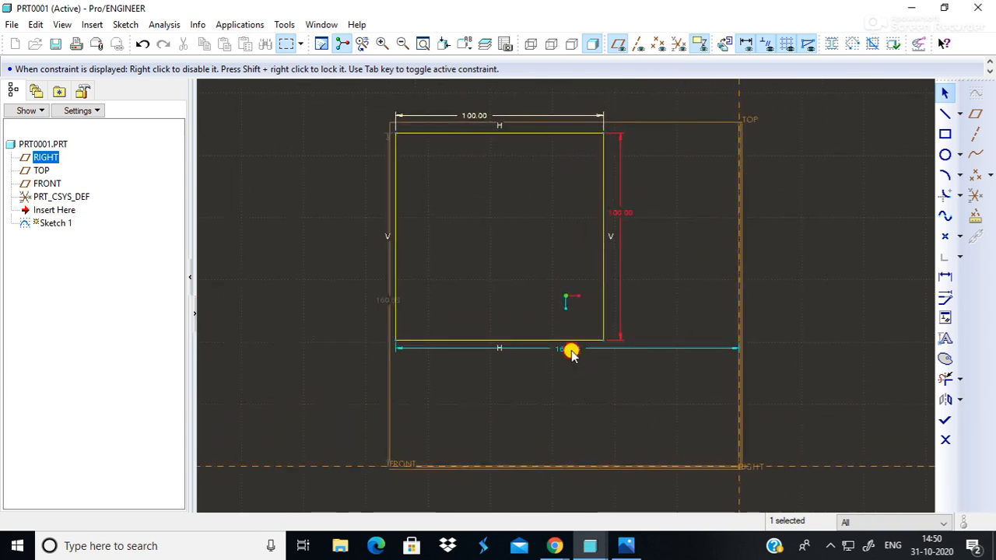
- Set the left edge's distance from the RIGHT reference and the upper edge's distance from the FRONT reference to 100 mm each
double_click(571, 352)
text(10)
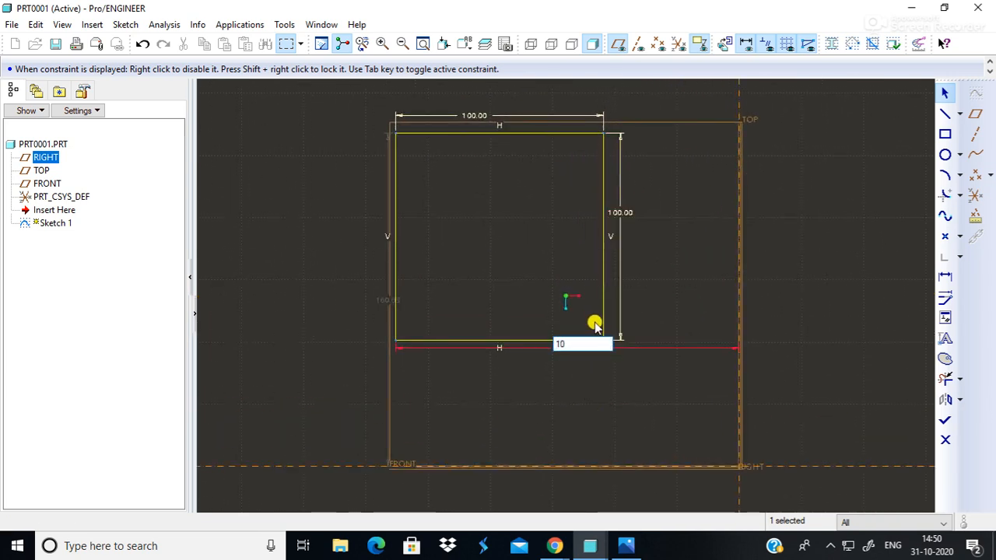
key(Return)
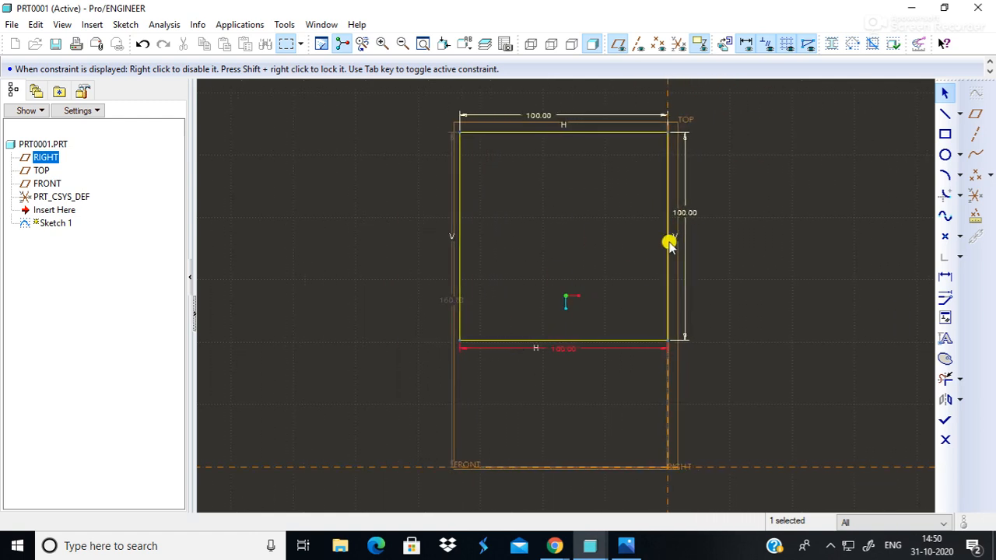
double_click(450, 301)
text(1)
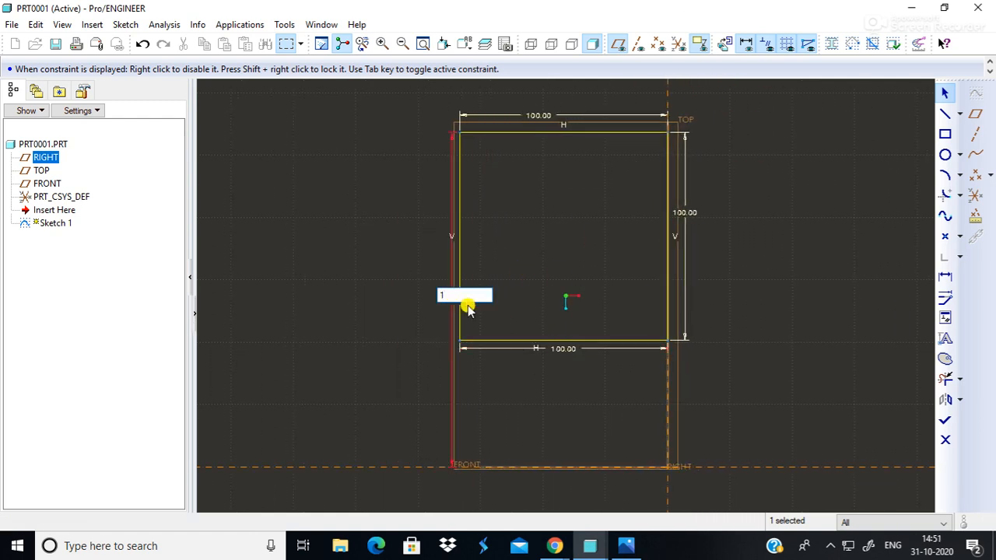
text(00)
key(Return)
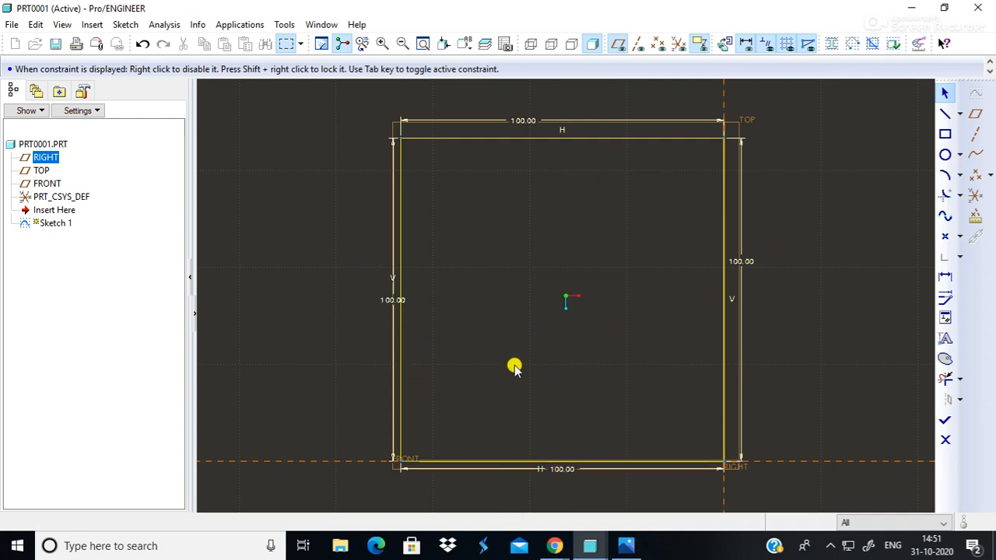
- Set the rectangle's height and its upper edge's distance from the FRONT reference to 50 mm each
double_click(741, 262)
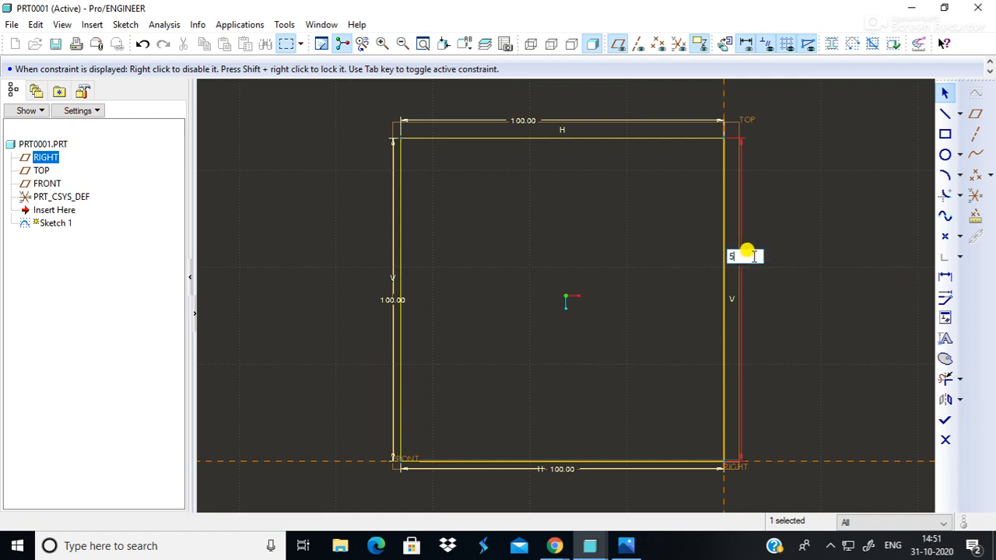
text(50)
key(Return)
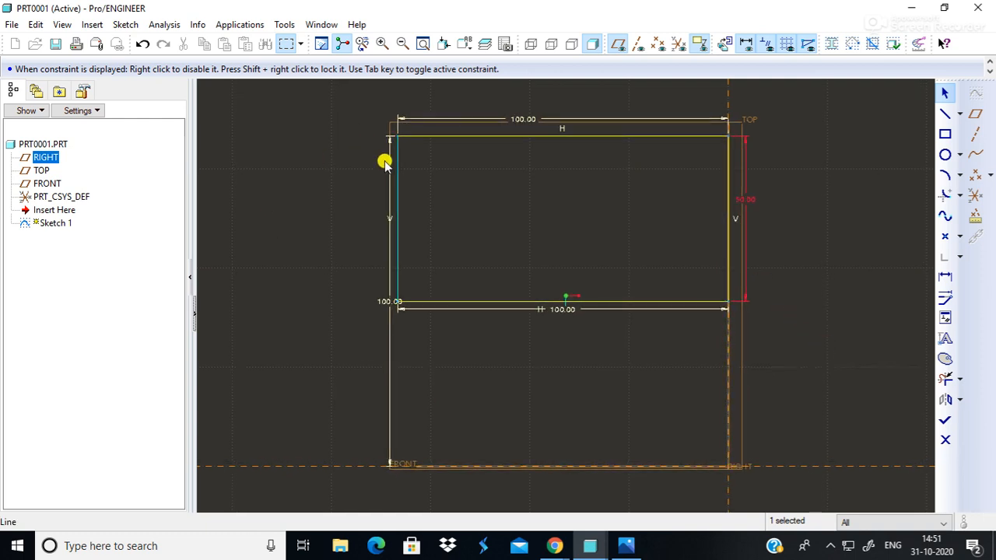
double_click(389, 304)
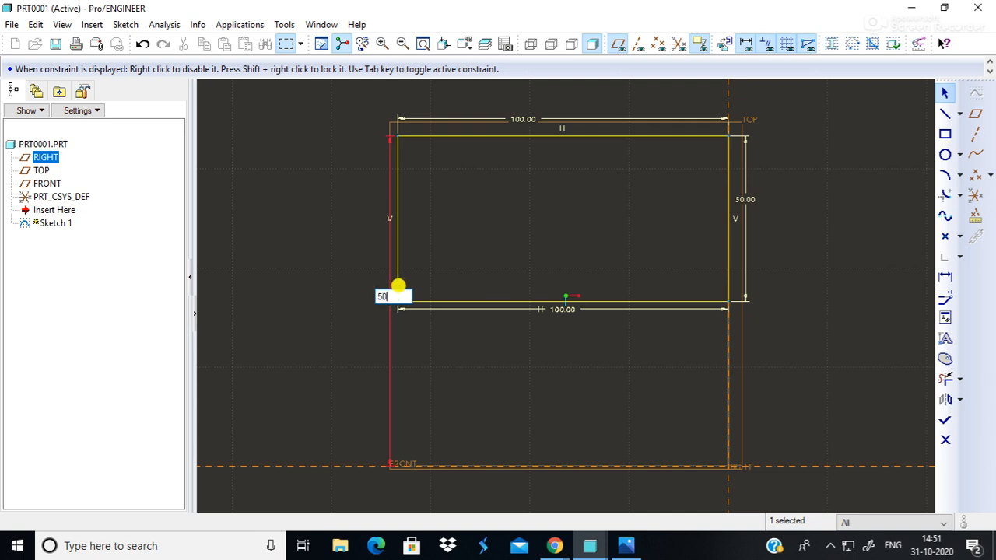
text(50)
key(Return)
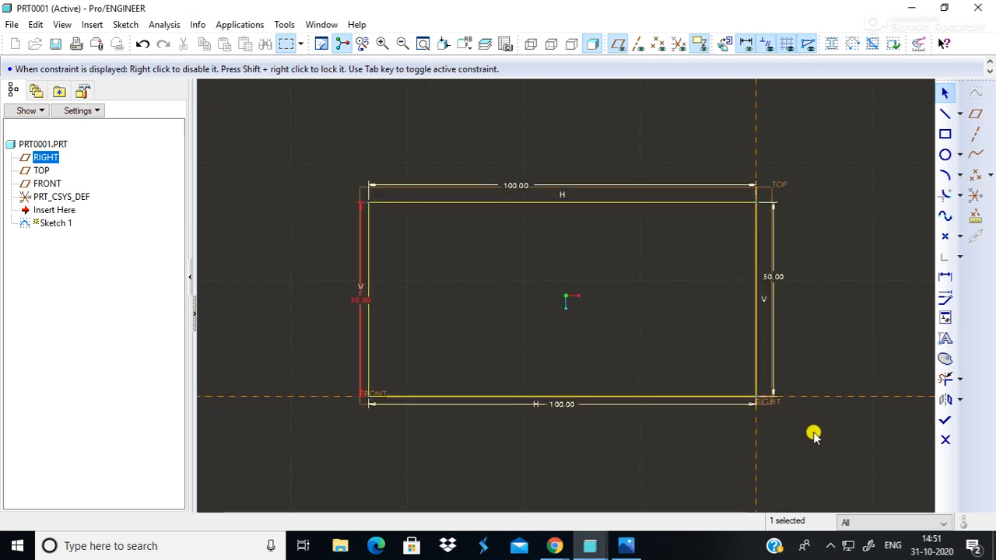
click(813, 435)
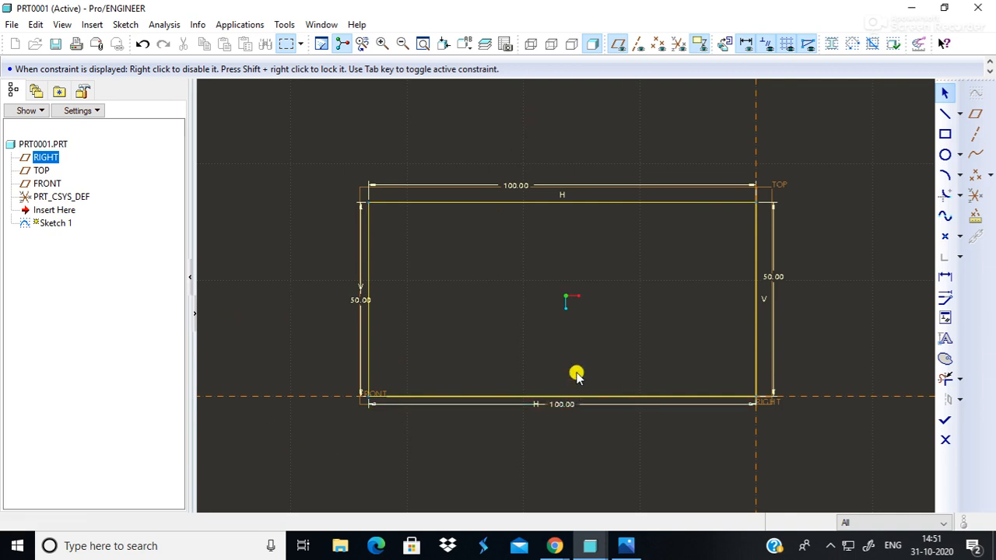
- Undo the rectangle's height and reference-distance changes, back to the state with only its width set
key(ctrl+z)
key(ctrl+z)
key(ctrl+z)
key(ctrl+z)
key(ctrl+z)
key(ctrl+z)
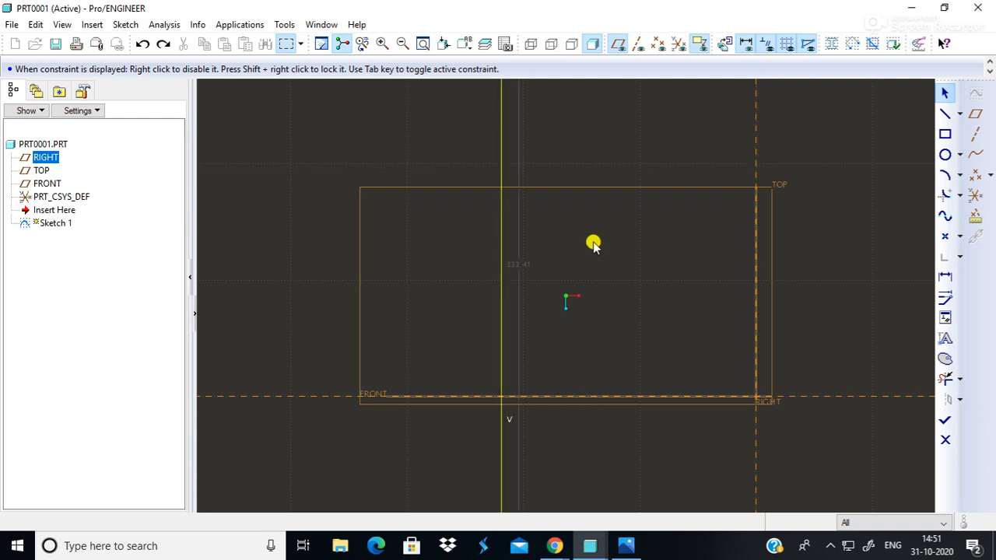
mouse_move(593, 262)
shift+middle_down()
mouse_move(584, 164)
mouse_move(558, 205)
mouse_move(558, 346)
mouse_move(560, 11)
shift+middle_up()
middle_drag(561, 315, 564, 288)
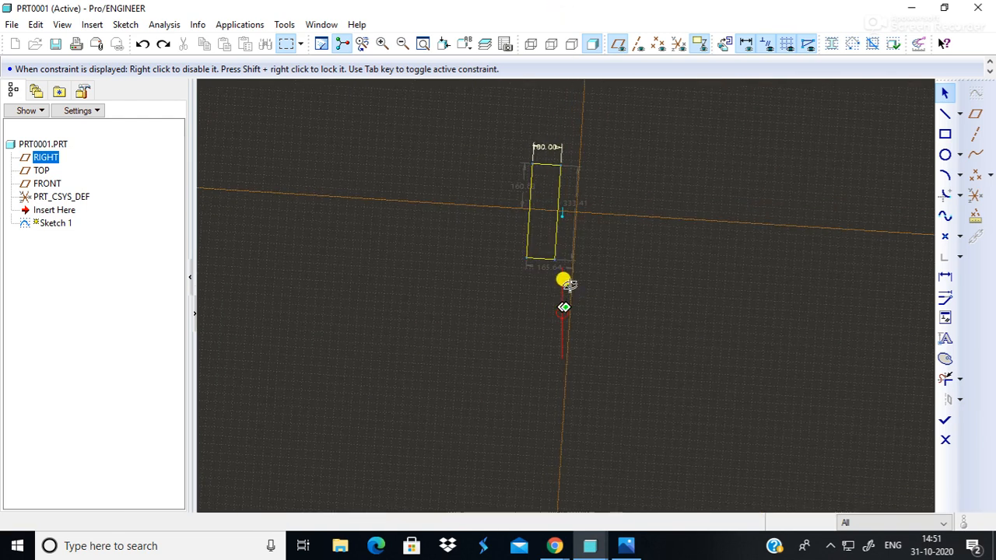
- Set the distance between the rectangle's left edge and the RIGHT reference to 50 mm
click(723, 42)
mouse_move(662, 207)
ctrl+middle_down()
mouse_move(661, 344)
mouse_move(657, 302)
ctrl+middle_up()
mouse_move(516, 316)
middle_down()
mouse_move(667, 334)
mouse_move(696, 393)
middle_up()
ctrl+middle_drag(757, 234, 744, 324)
mouse_move(706, 426)
middle_down()
mouse_move(692, 322)
mouse_move(694, 341)
middle_up()
double_click(503, 449)
text(3)
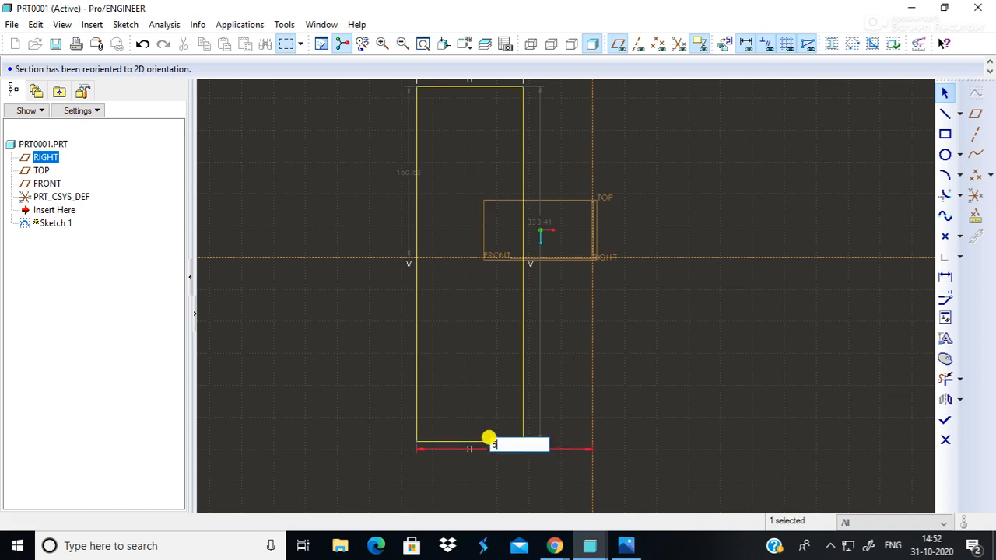
text(0)
key(Return)
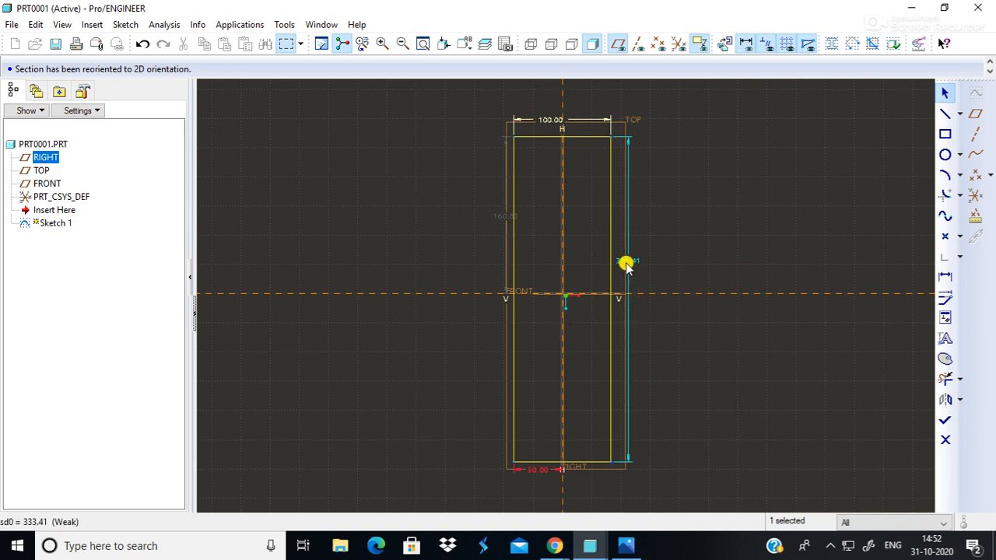
- Set the rectangle's height to 100 mm and its upper edge's distance from the FRONT reference to 50 mm
double_click(626, 263)
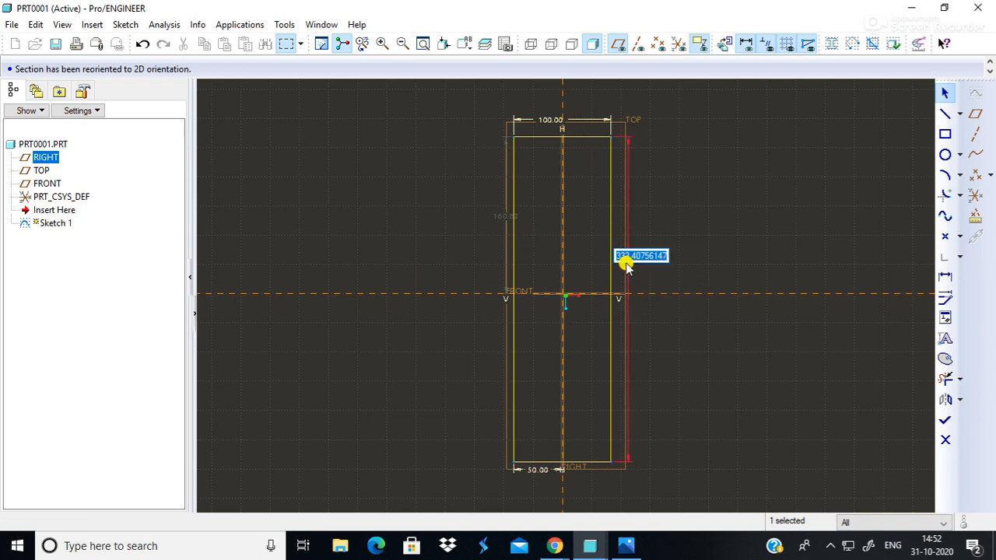
text(100)
key(Return)
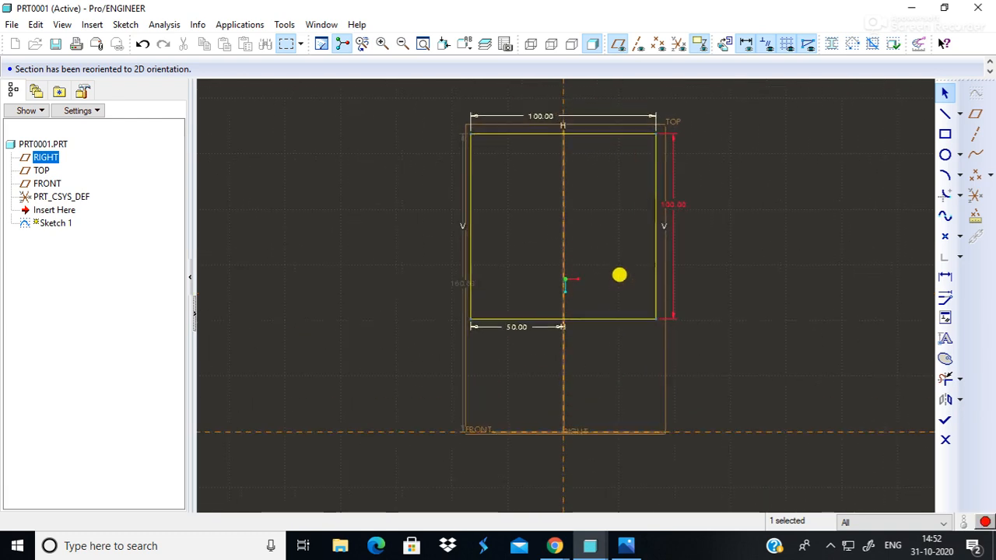
double_click(450, 303)
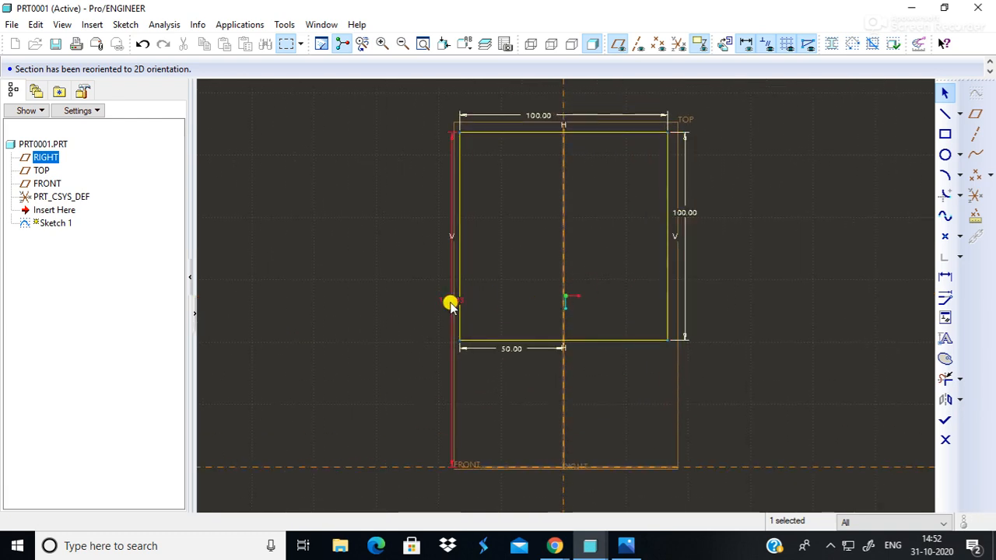
key(BackSpace)
text(50)
key(Return)
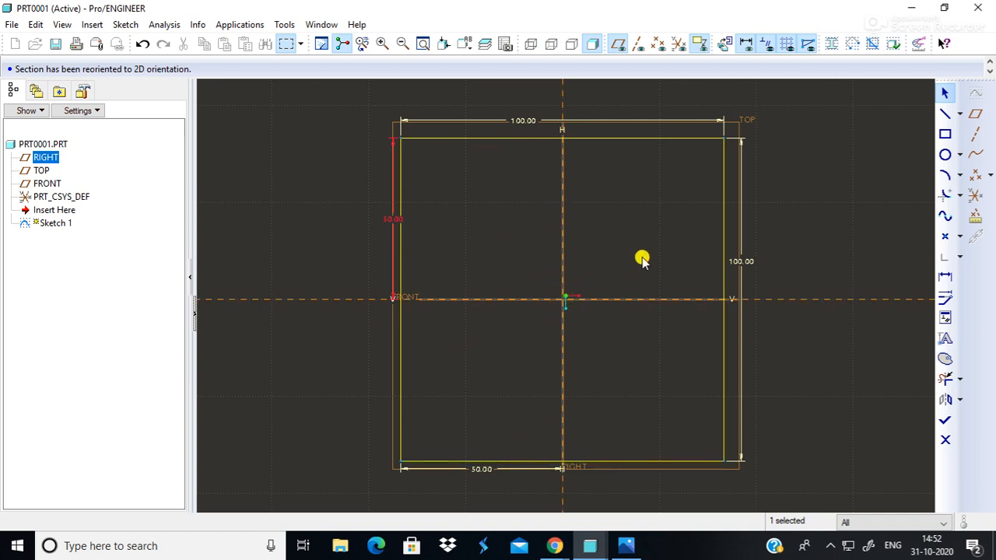
- Round all four corners of the square with circular fillets of about 9 to 13 mm radius
click(956, 197)
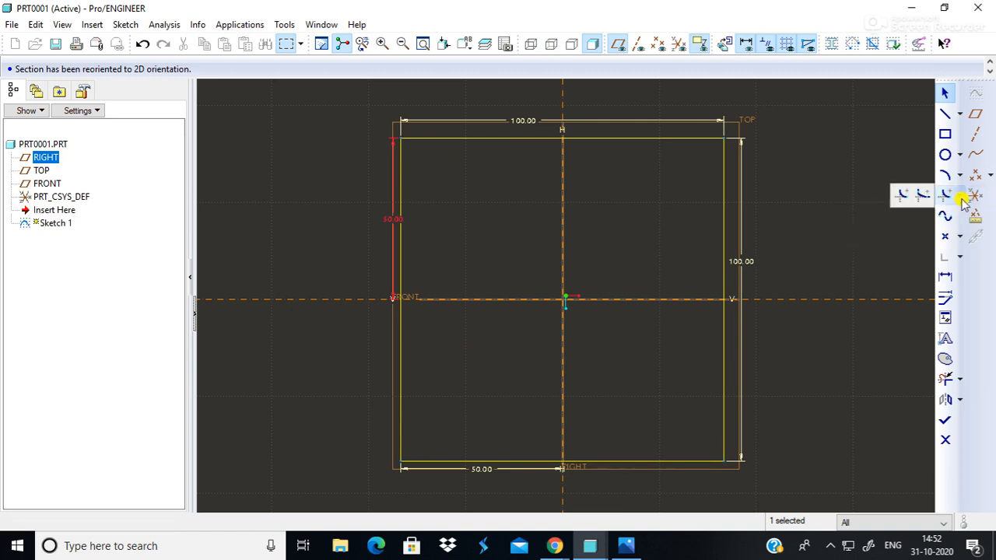
click(903, 197)
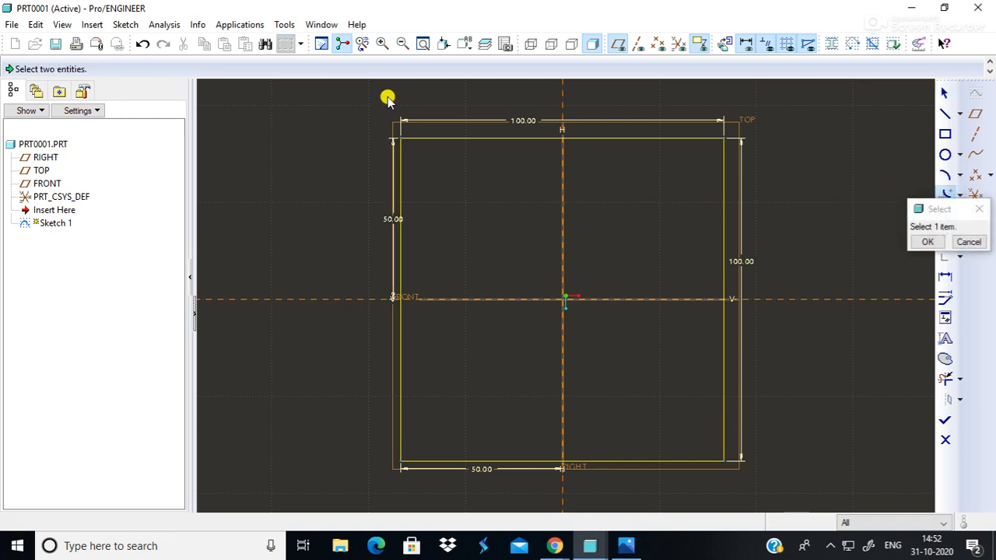
click(441, 138)
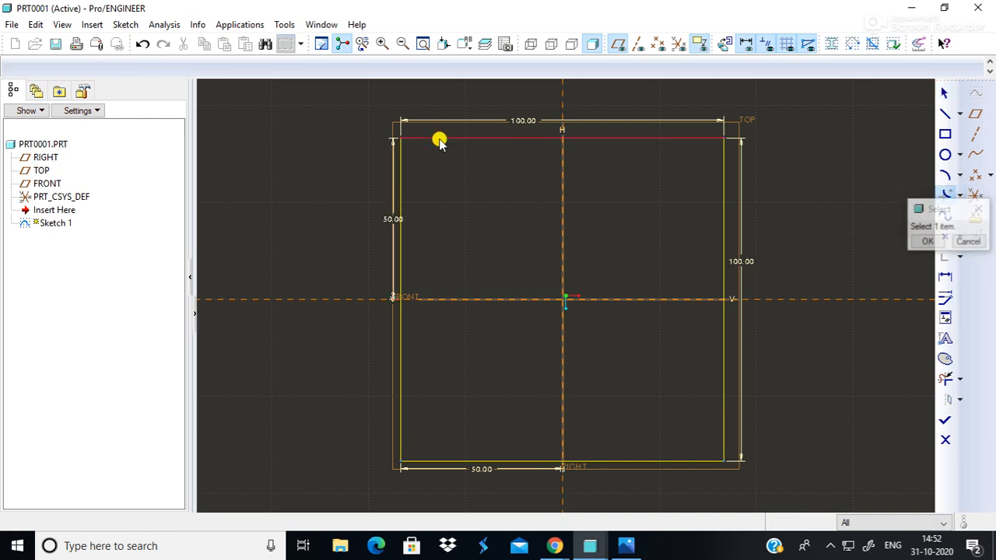
click(398, 175)
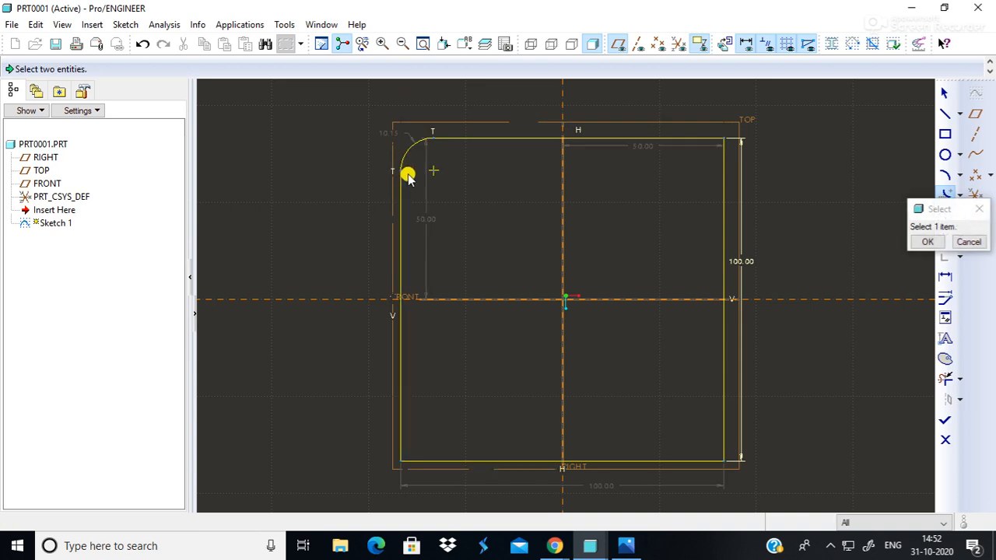
click(677, 139)
click(722, 183)
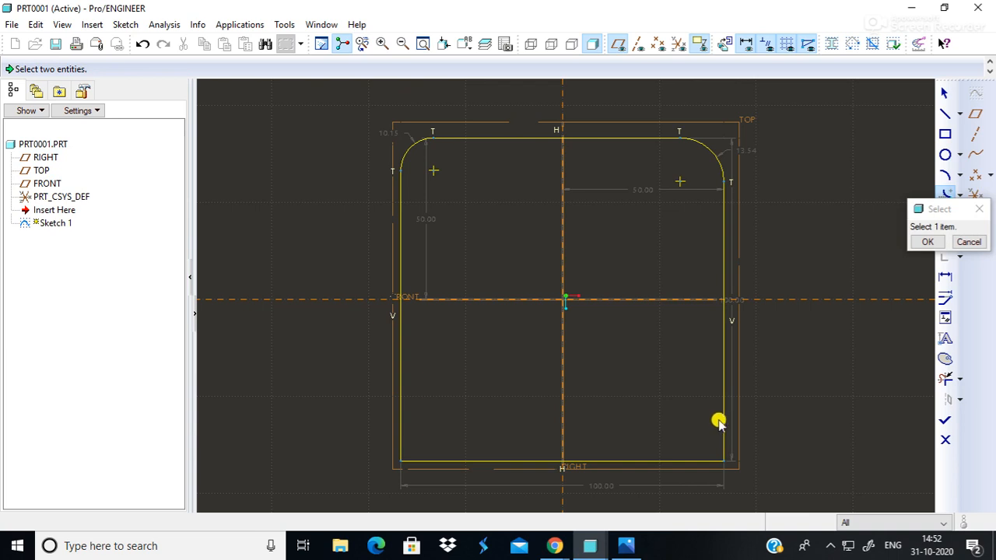
click(721, 422)
click(696, 460)
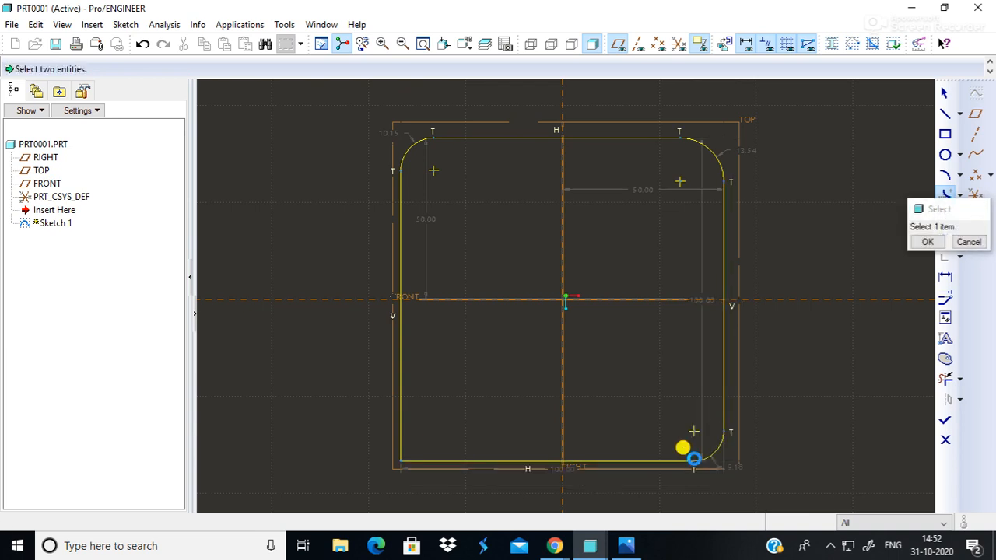
click(400, 413)
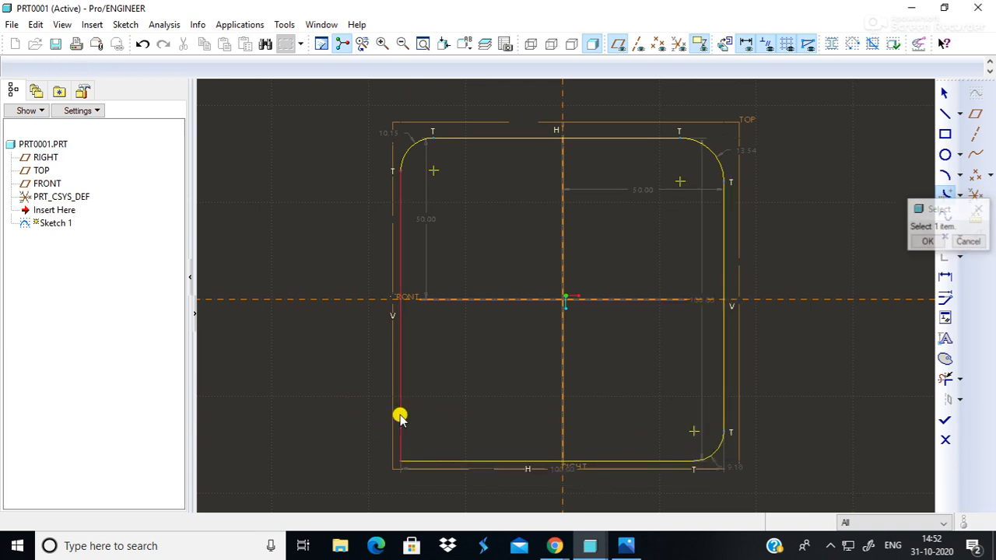
click(429, 461)
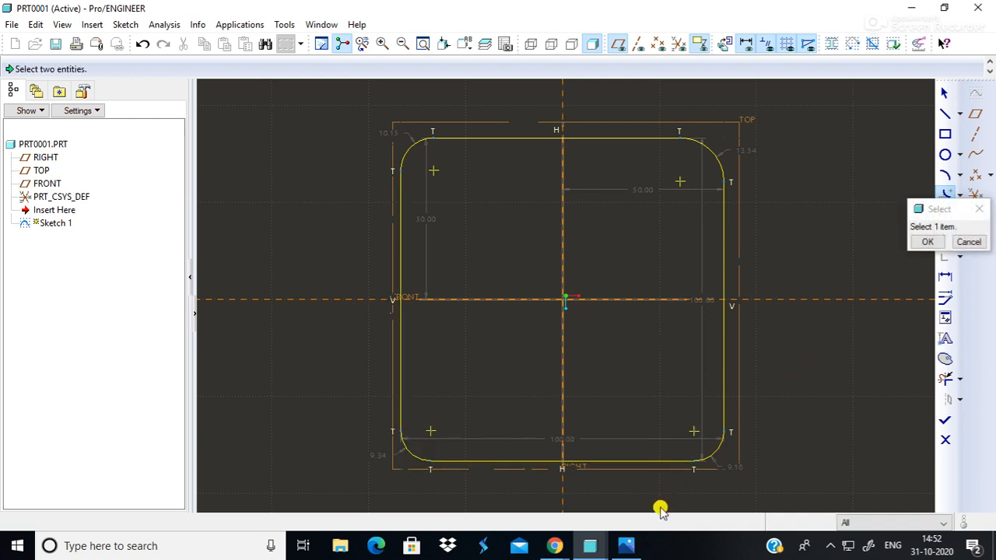
- Set the radii of the two upper corner fillets to 10 mm each
click(616, 552)
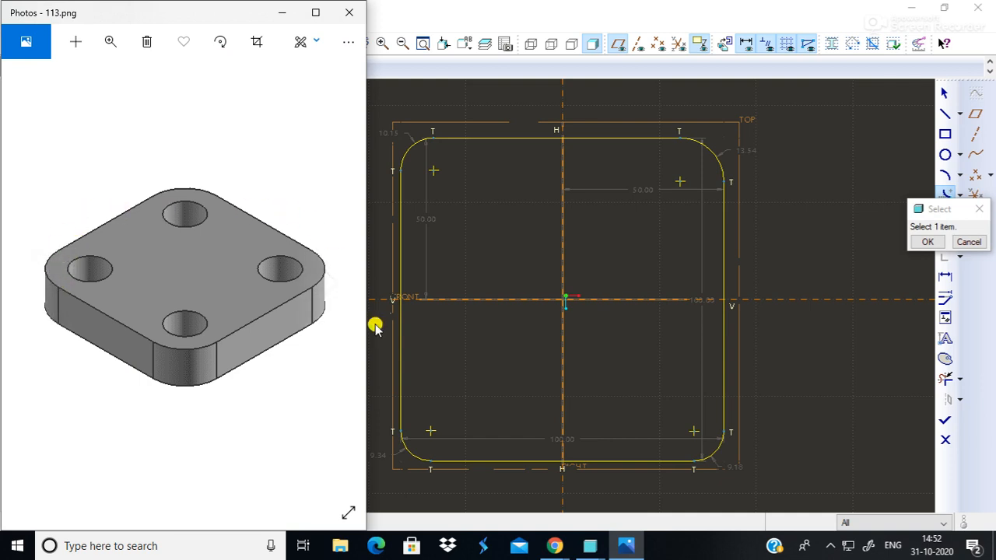
click(802, 394)
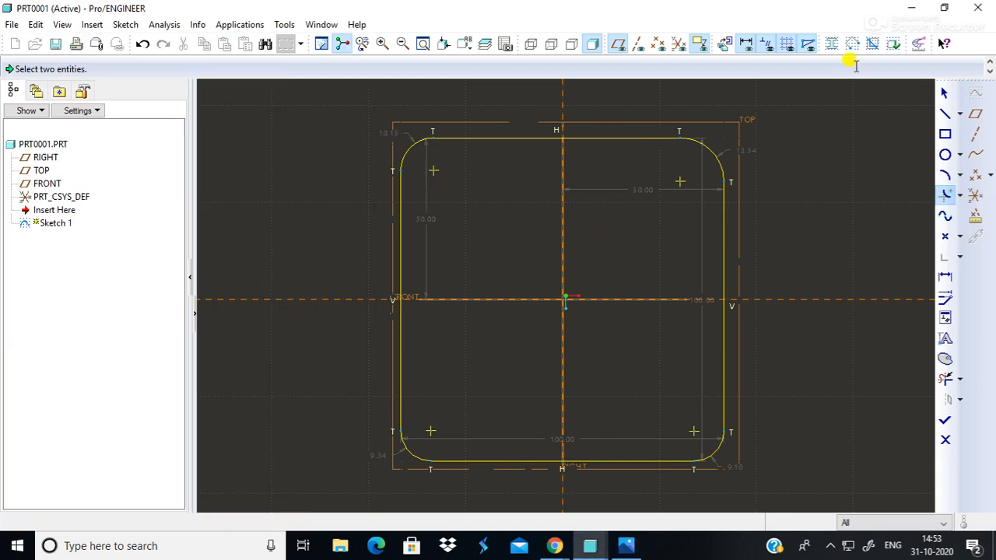
click(944, 93)
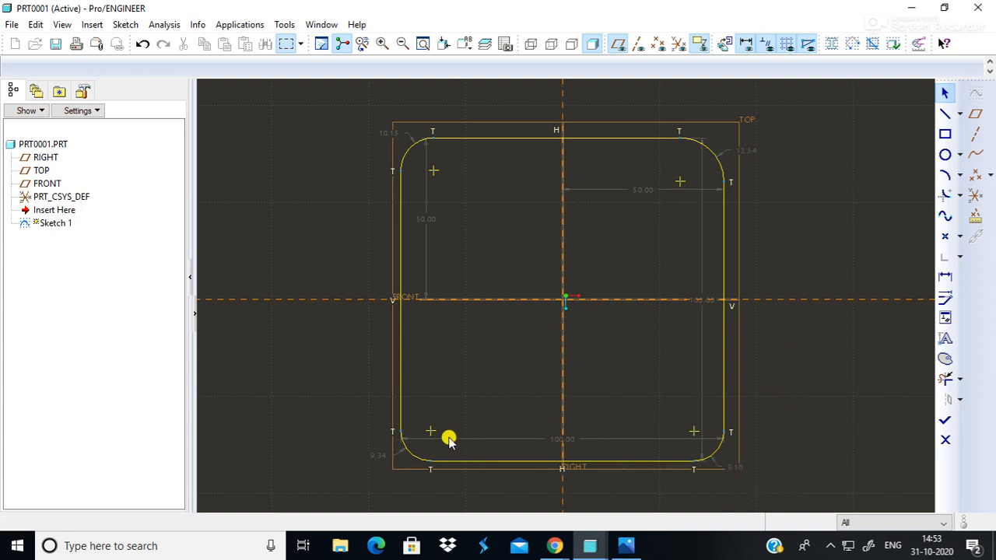
double_click(382, 137)
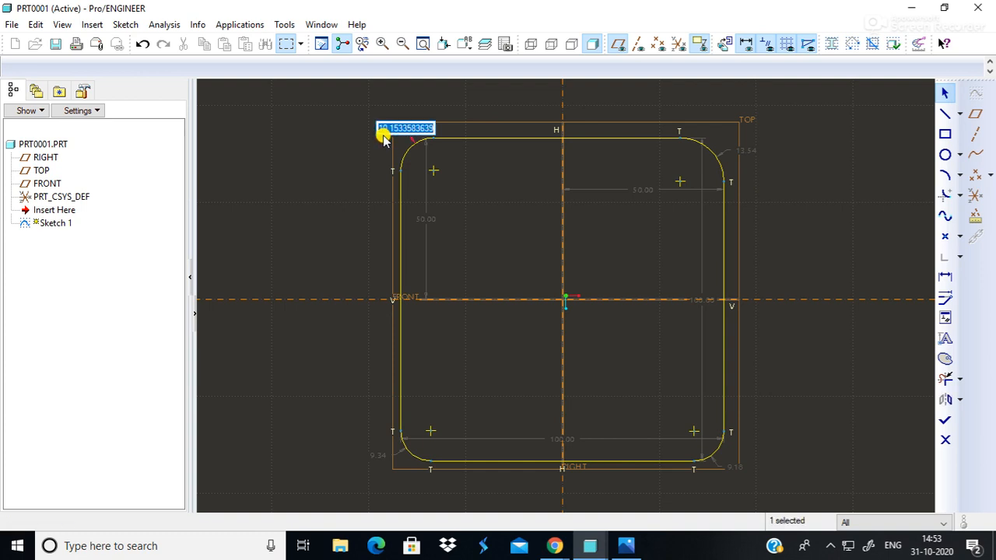
text(1)
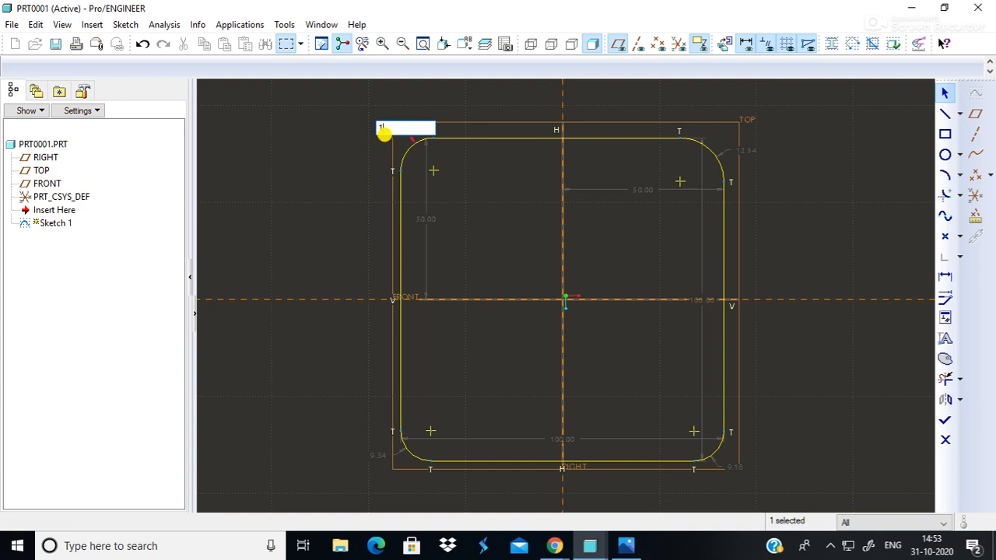
text(0)
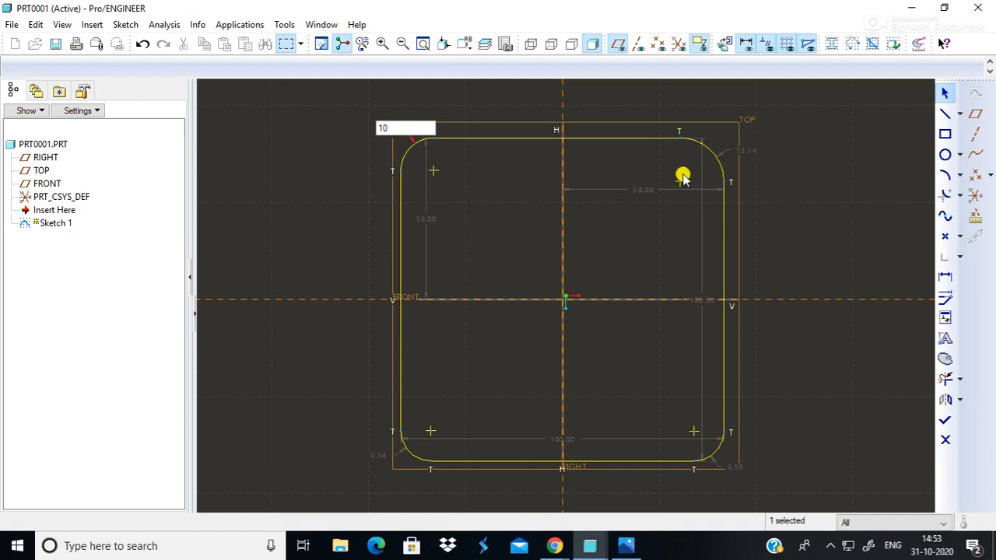
double_click(410, 125)
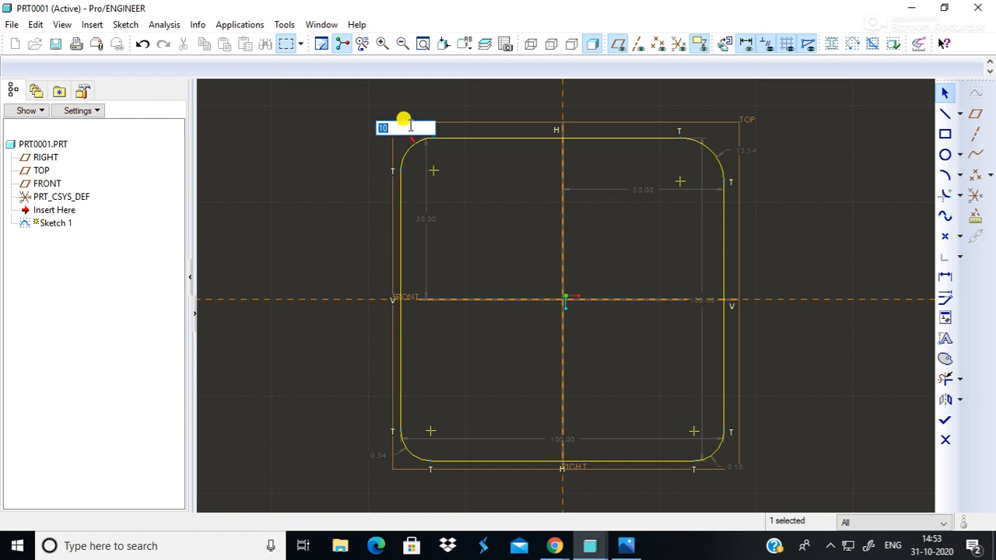
key(Return)
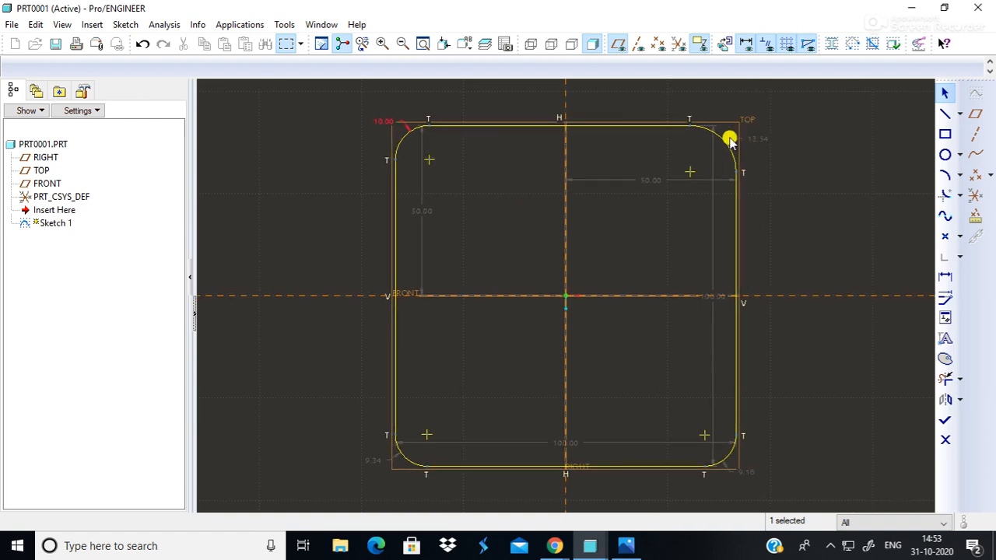
double_click(756, 141)
text(10)
key(Return)
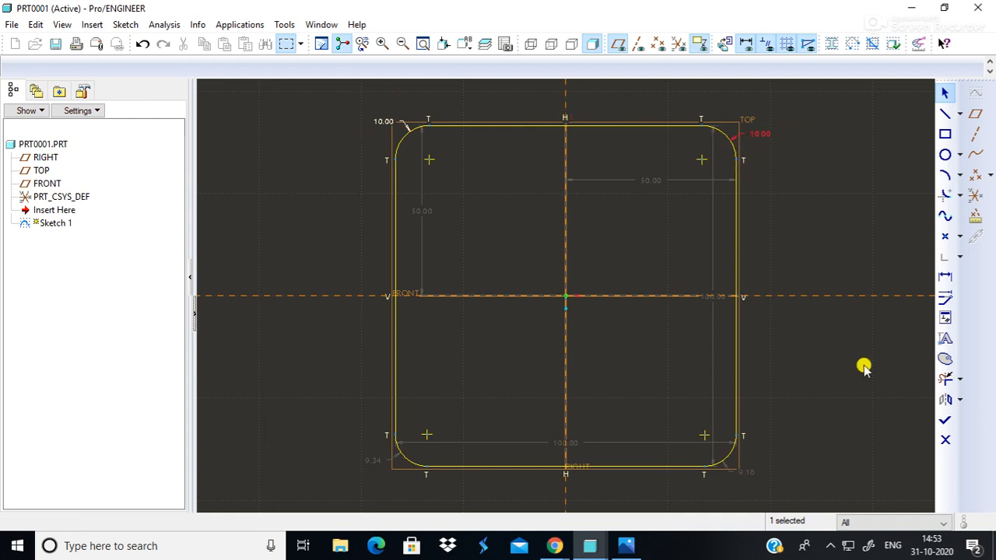
- Set the radii of the two lower corner fillets to 10 mm each
double_click(743, 472)
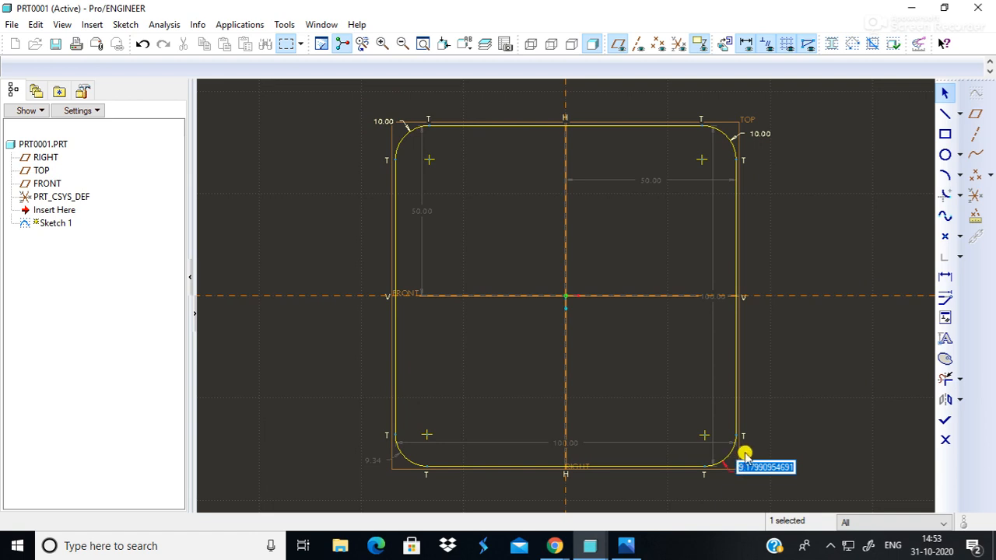
text(10)
key(Return)
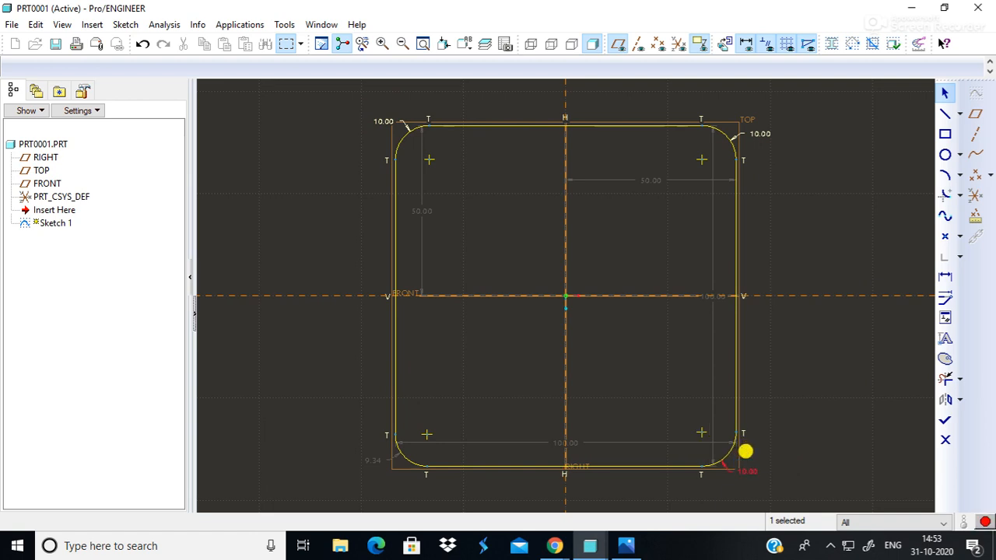
double_click(380, 459)
text(10)
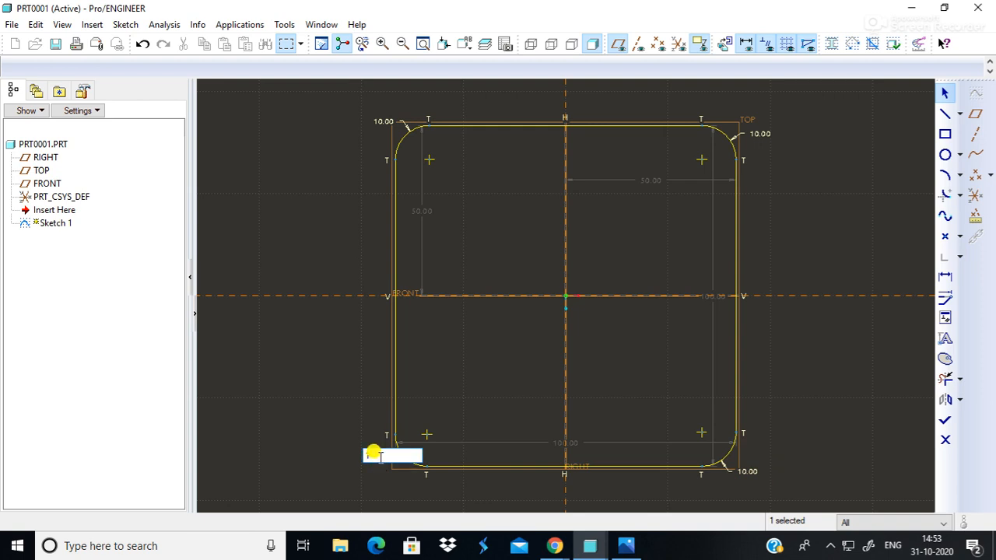
key(Return)
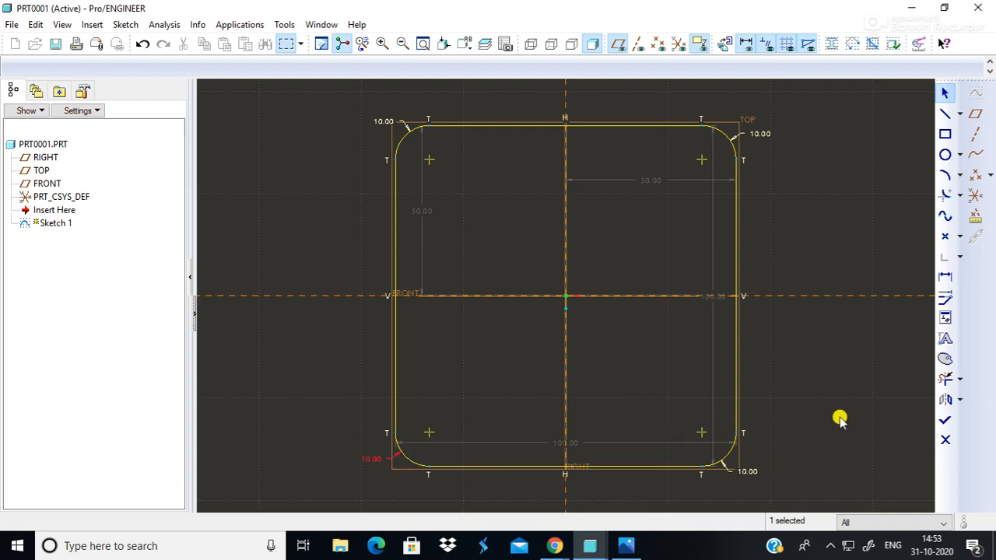
click(840, 421)
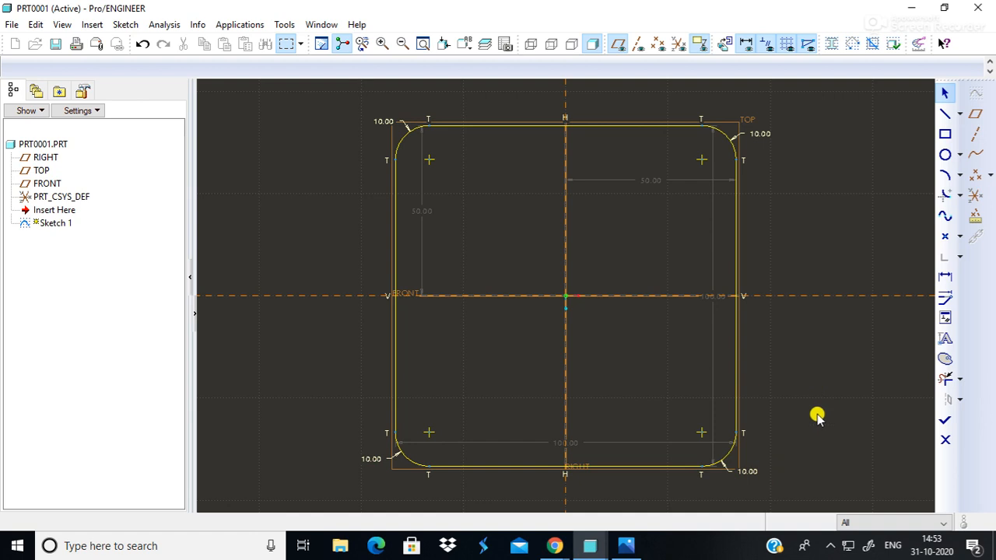
- Examine the plate's shape and its four corner holes in the 113.png reference image in Photos
click(626, 545)
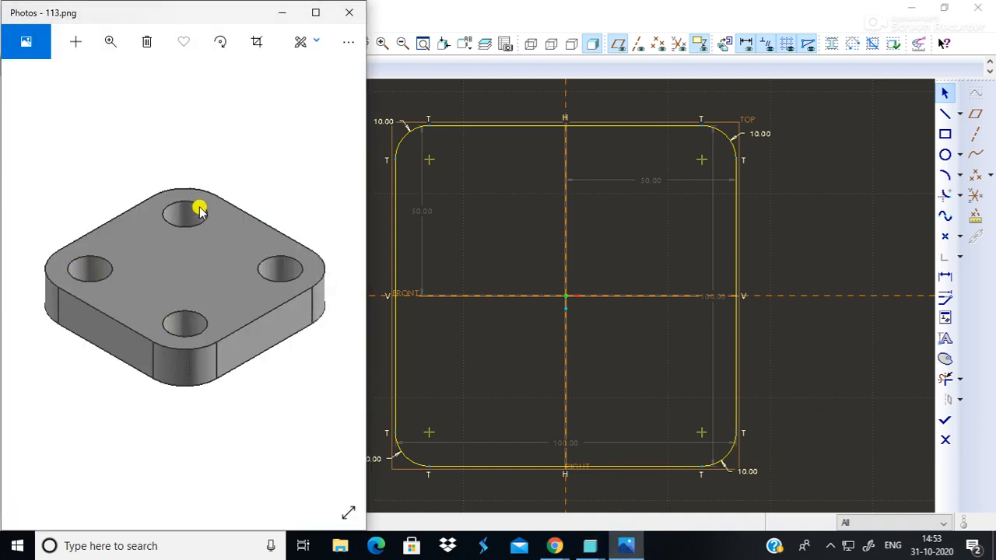
click(877, 375)
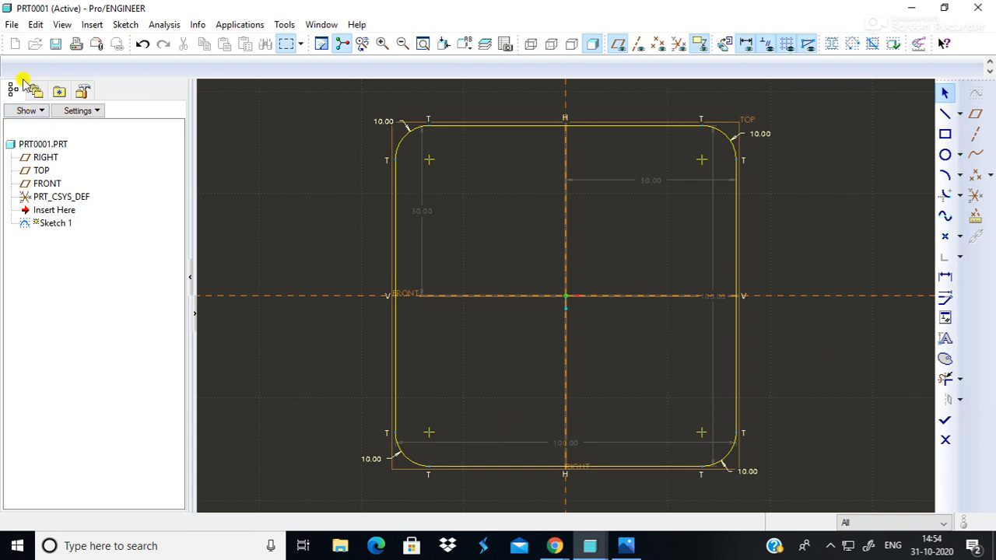
click(12, 24)
key(Escape)
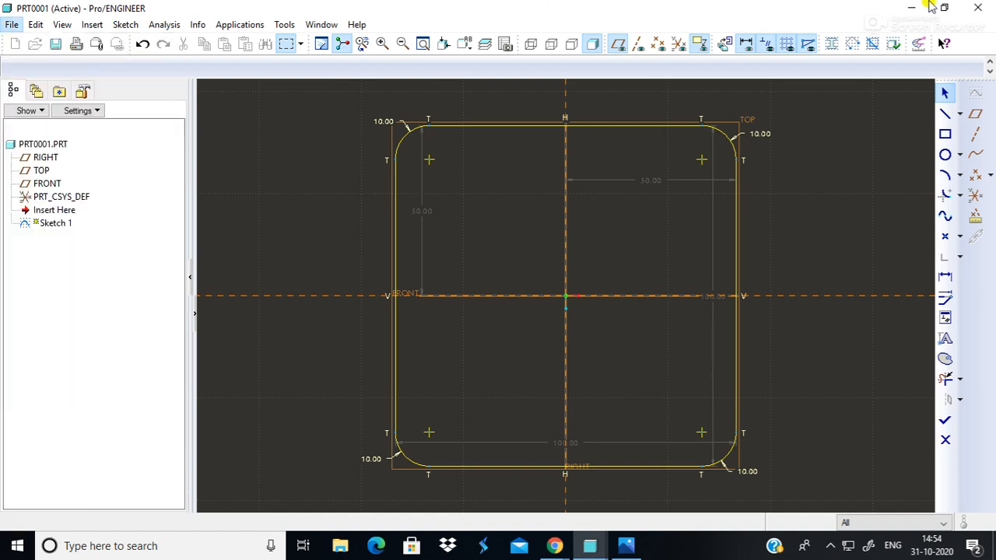
click(907, 10)
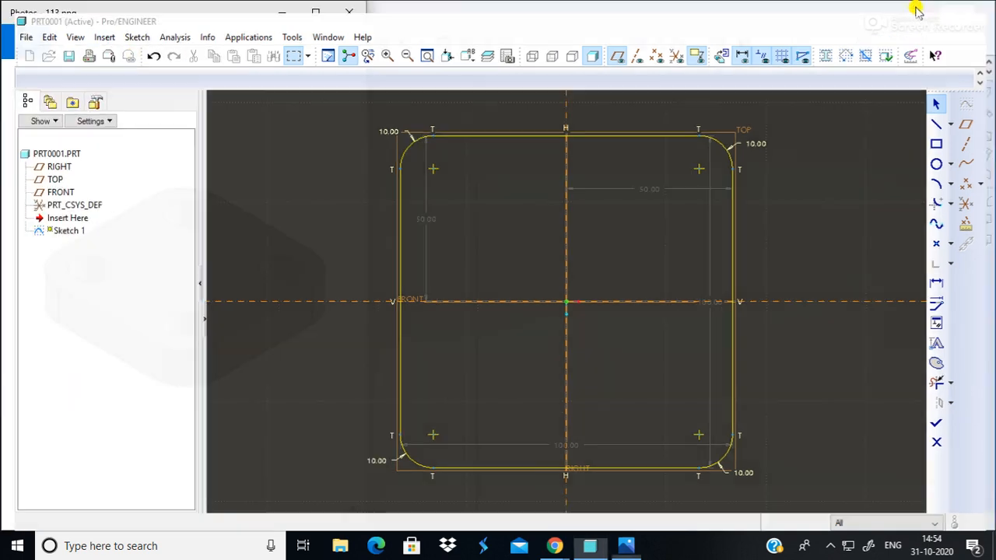
click(911, 10)
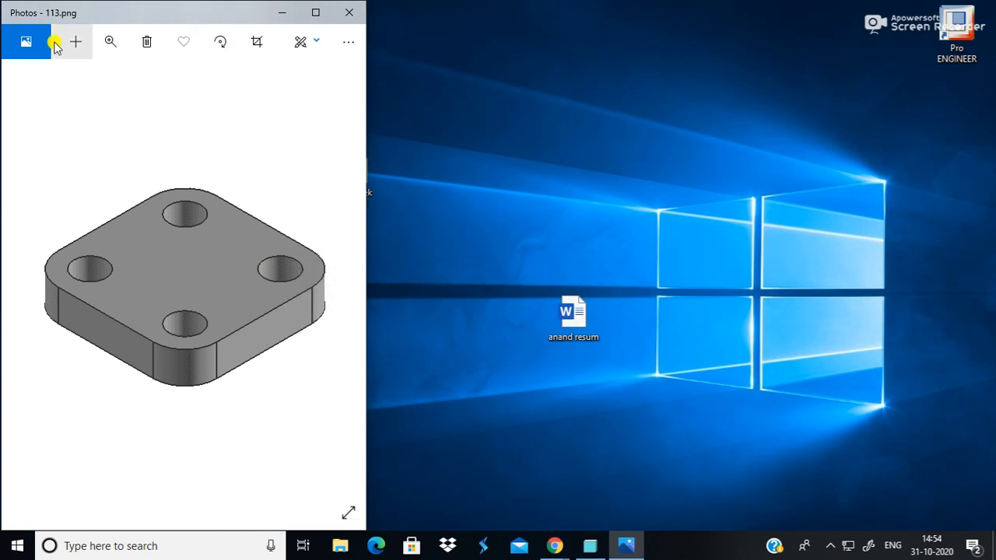
click(599, 549)
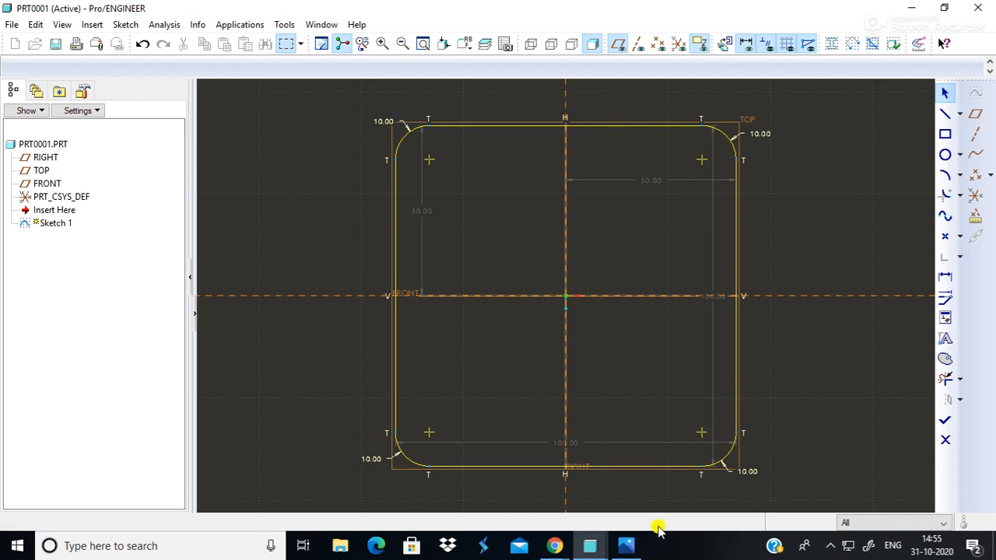
click(626, 545)
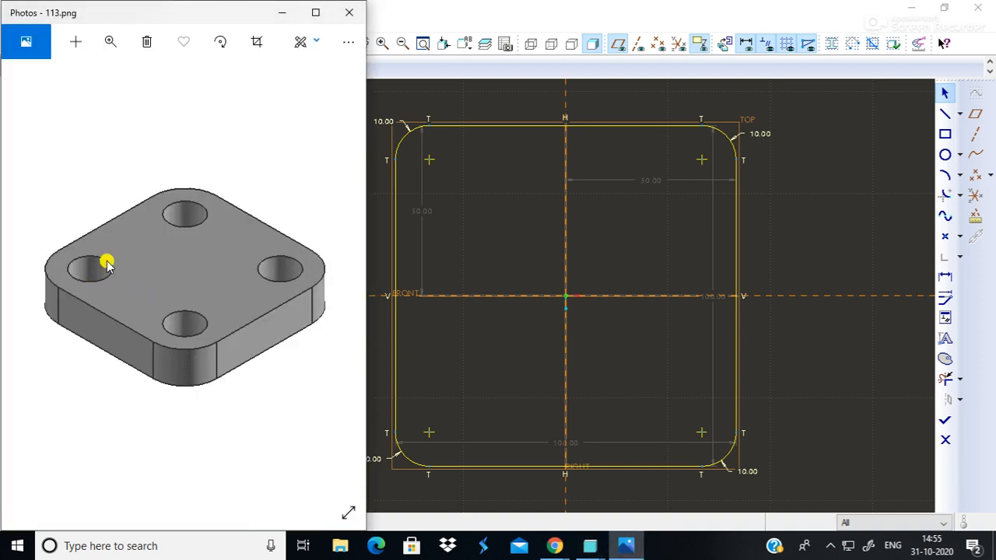
- Switch back to Pro/ENGINEER and draw four equal circles of about 13 mm diameter, centred on the corner fillet centres
click(618, 548)
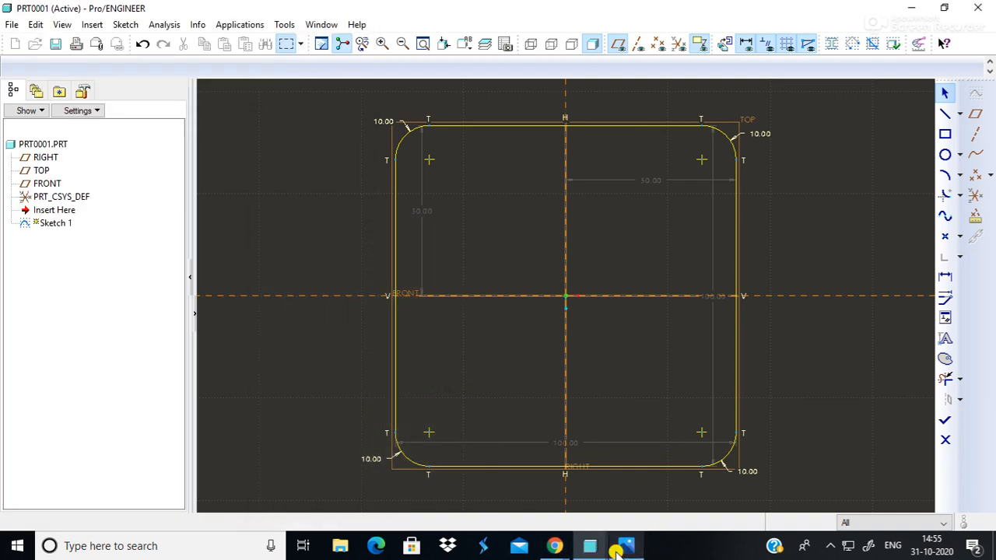
click(946, 154)
click(429, 159)
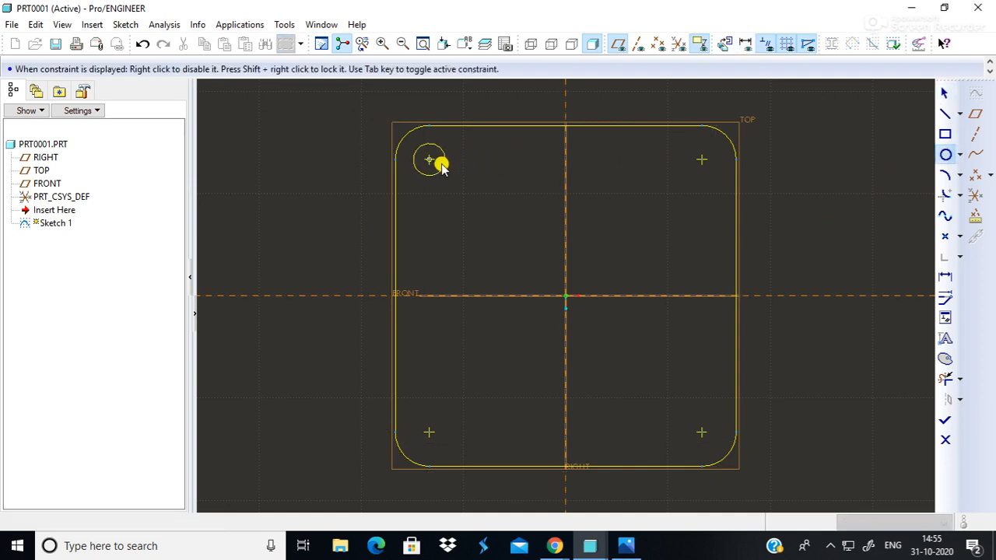
click(451, 164)
click(705, 163)
click(713, 179)
click(702, 433)
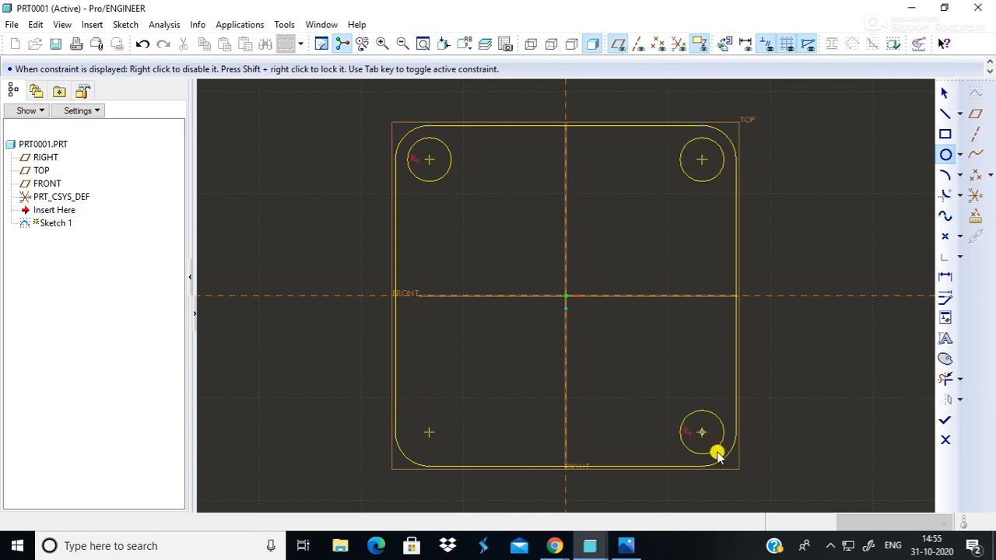
click(716, 456)
click(429, 434)
click(449, 435)
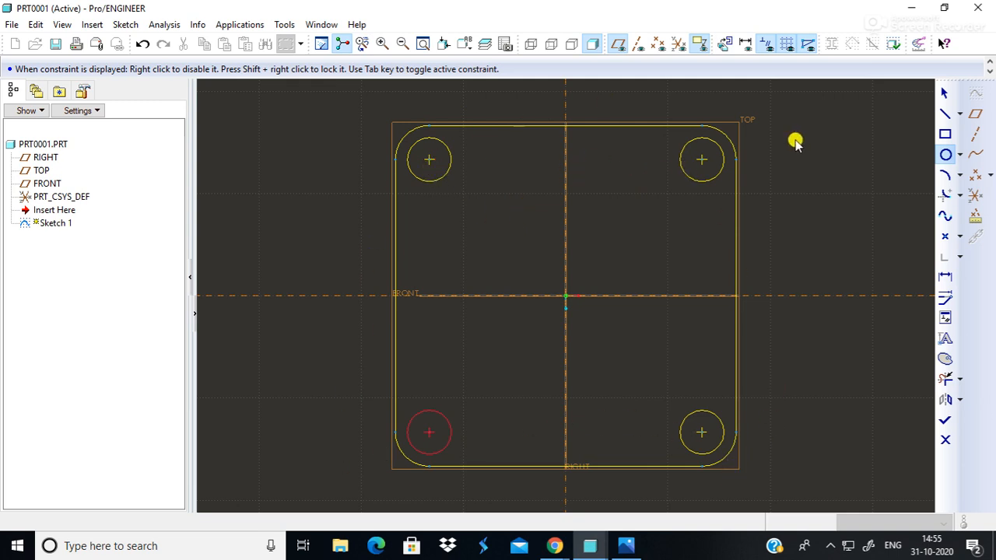
click(945, 93)
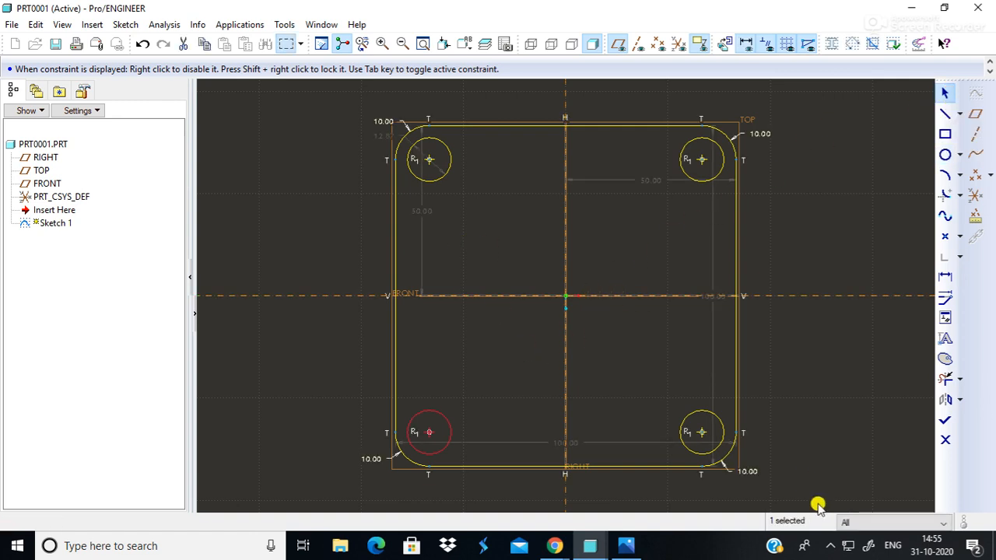
- Finish the plate sketch and hide the datum planes
click(945, 421)
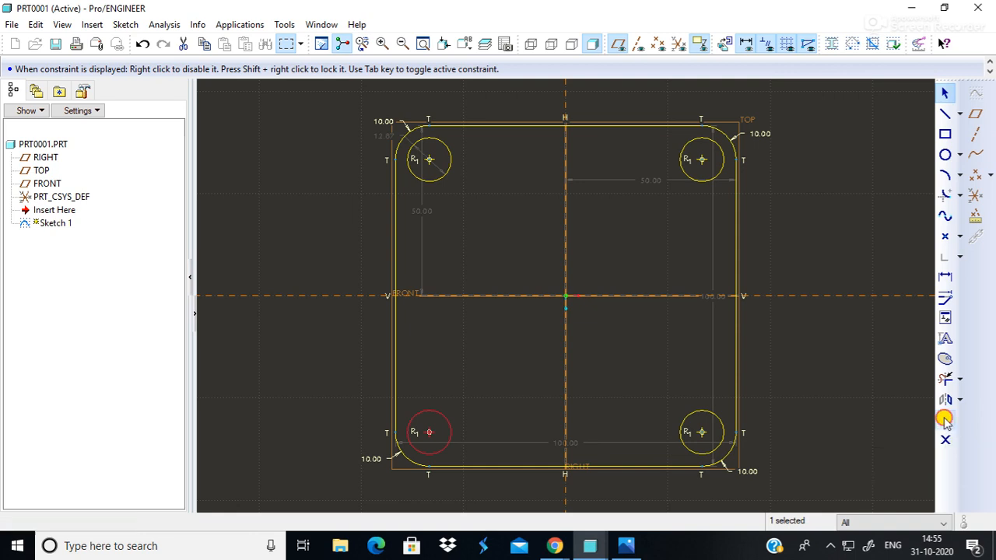
mouse_move(901, 424)
middle_down()
mouse_move(909, 413)
mouse_move(811, 258)
mouse_move(789, 400)
mouse_move(893, 408)
mouse_move(825, 325)
middle_up()
mouse_move(813, 276)
ctrl+middle_down()
mouse_move(773, 171)
mouse_move(762, 229)
mouse_move(774, 238)
ctrl+middle_up()
mouse_move(777, 239)
middle_down()
mouse_move(783, 246)
mouse_move(749, 164)
mouse_move(811, 162)
mouse_move(775, 260)
mouse_move(622, 226)
mouse_move(693, 100)
mouse_move(767, 278)
mouse_move(718, 325)
mouse_move(642, 269)
mouse_move(689, 244)
mouse_move(704, 284)
middle_up()
shift+middle_drag(778, 251, 770, 332)
mouse_move(652, 435)
ctrl+middle_down()
mouse_move(703, 389)
mouse_move(796, 367)
mouse_move(667, 337)
mouse_move(692, 391)
ctrl+middle_up()
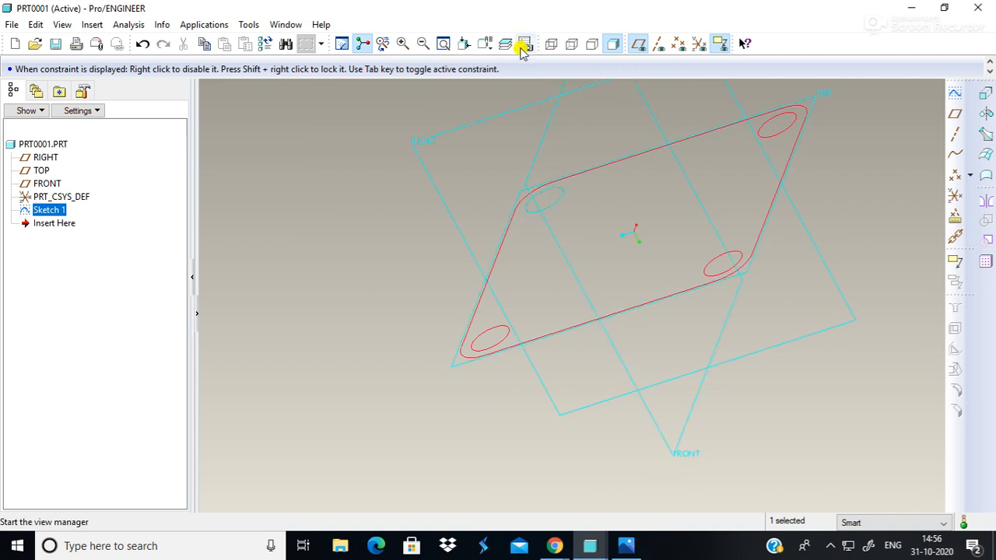
click(444, 44)
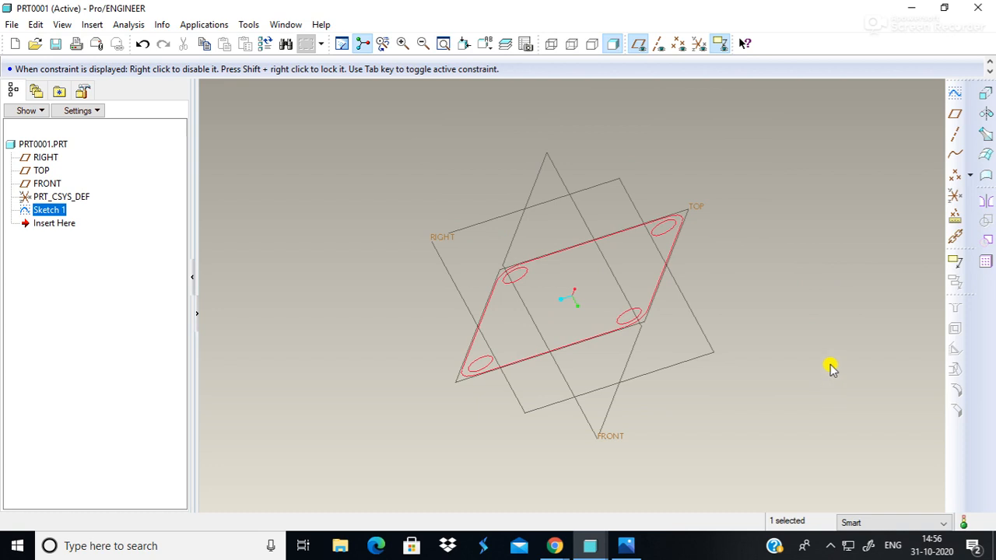
click(636, 44)
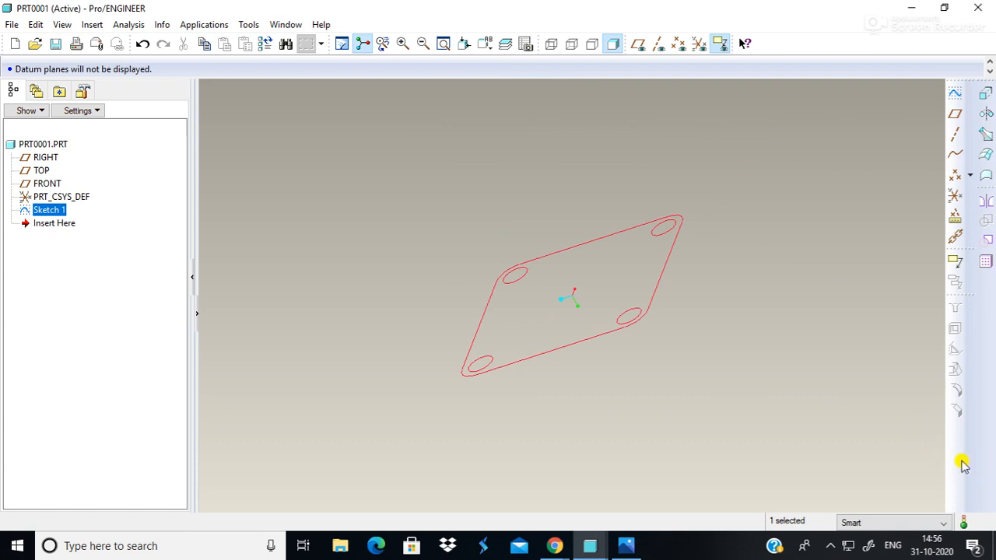
- Start a solid extrusion of the plate sketch with a one-sided depth of about 18 mm
click(986, 95)
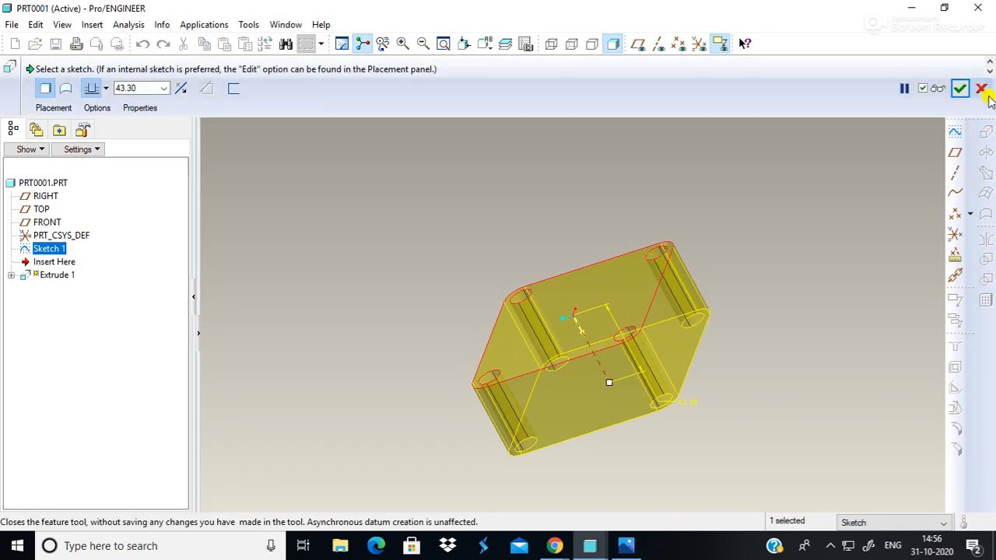
middle_drag(796, 220, 643, 259)
middle_drag(733, 209, 676, 109)
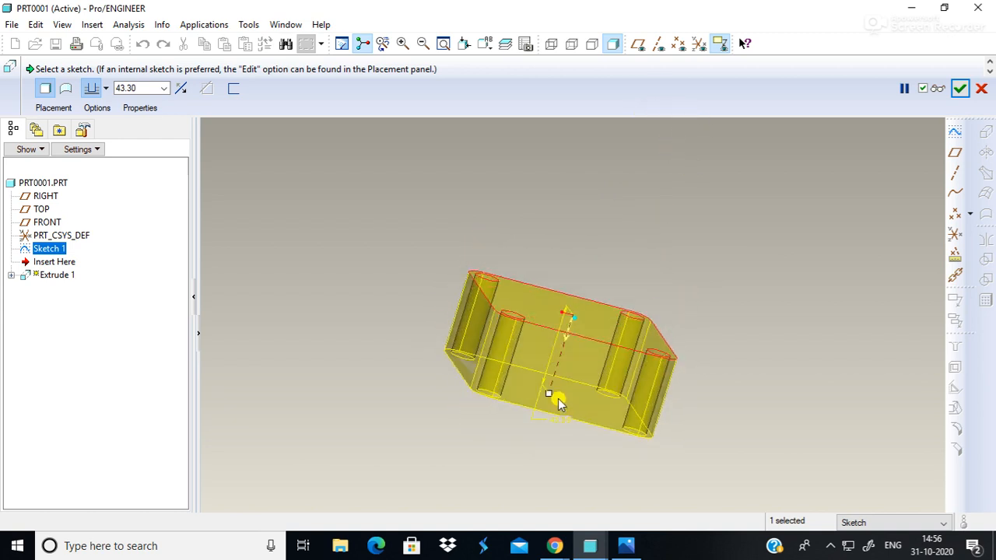
drag(552, 392, 582, 351)
- Make the extrusion symmetric about the sketch plane with a total depth of 20 mm
double_click(144, 87)
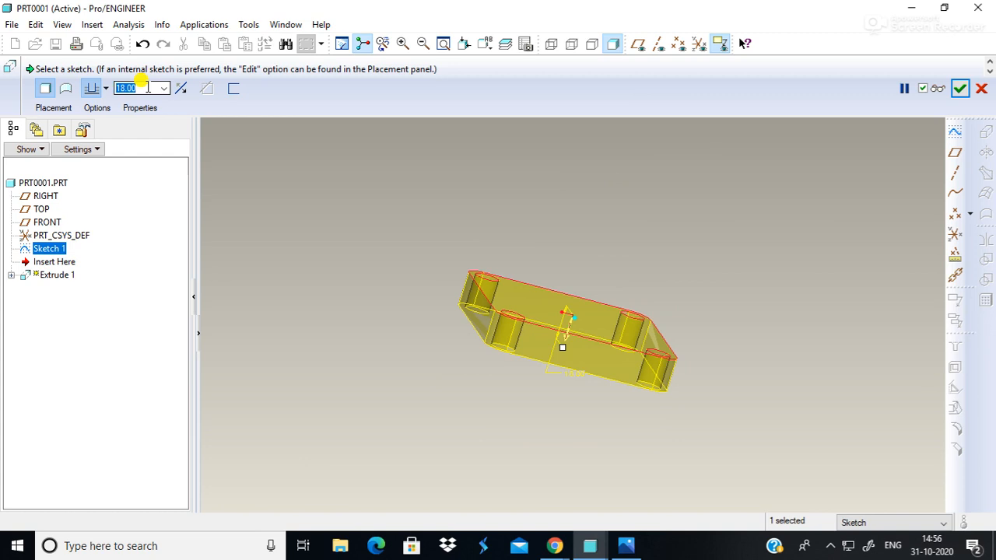
text(20)
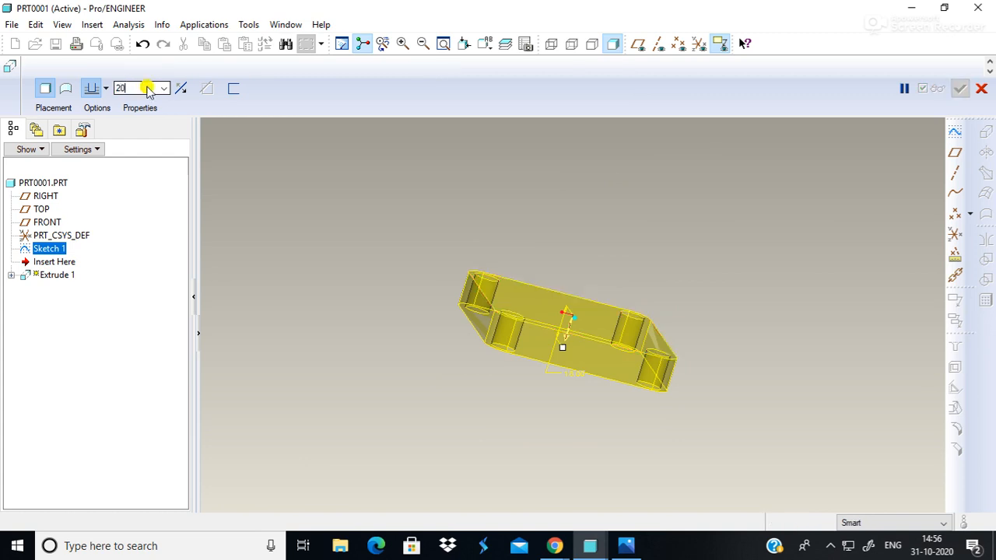
click(106, 89)
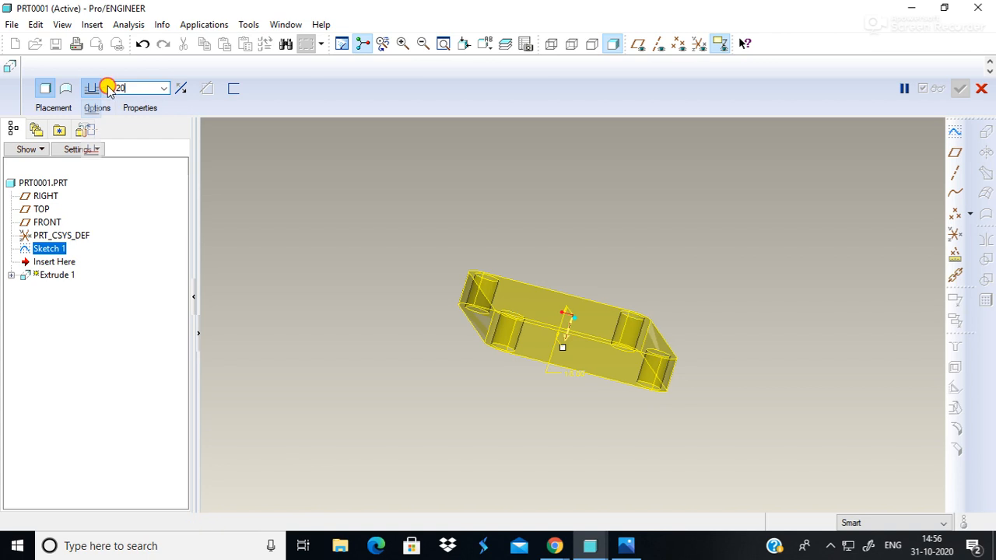
click(91, 134)
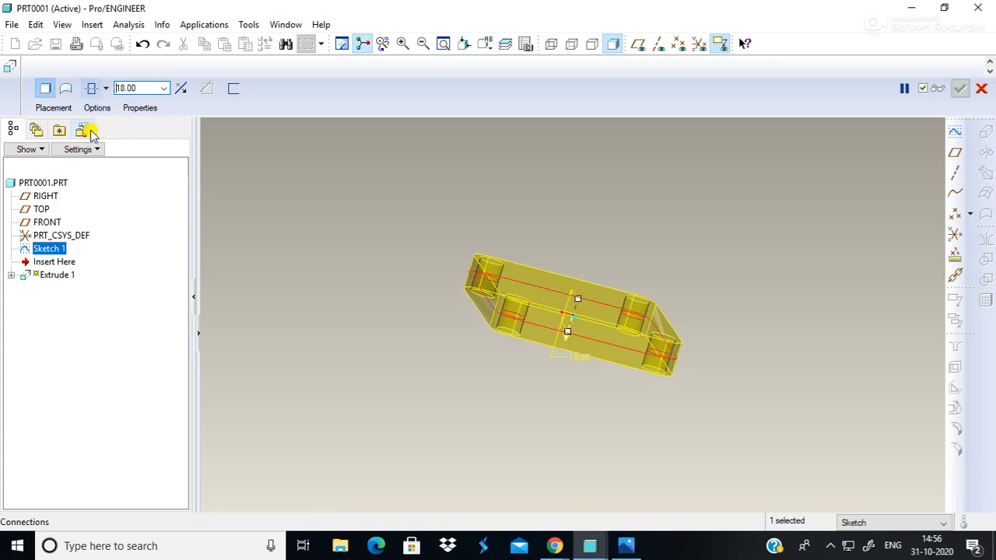
click(144, 86)
key(BackSpace)
key(BackSpace)
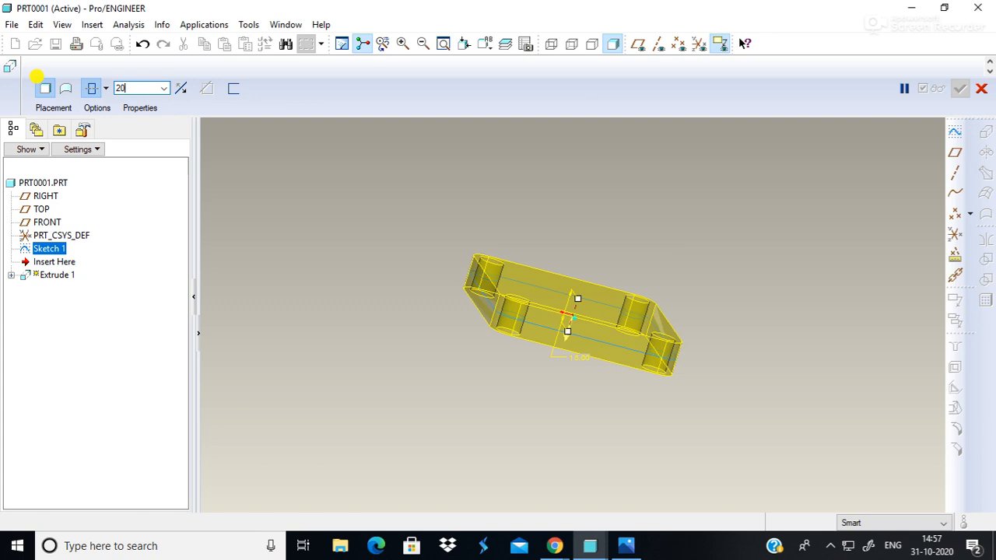
key(Return)
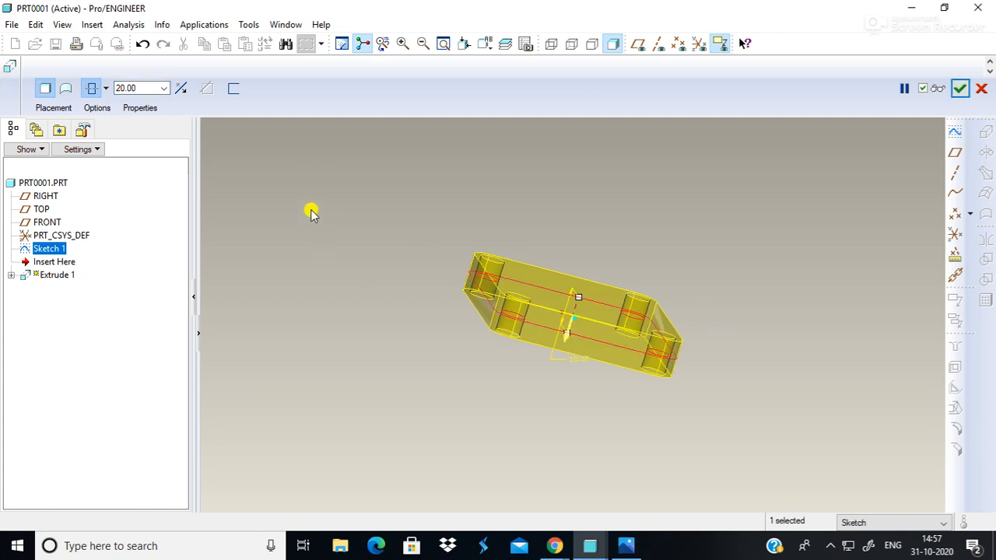
- Try the 20 mm extrusion one-sided with its direction flipped, and return it to symmetric about the sketch plane
click(181, 89)
click(106, 88)
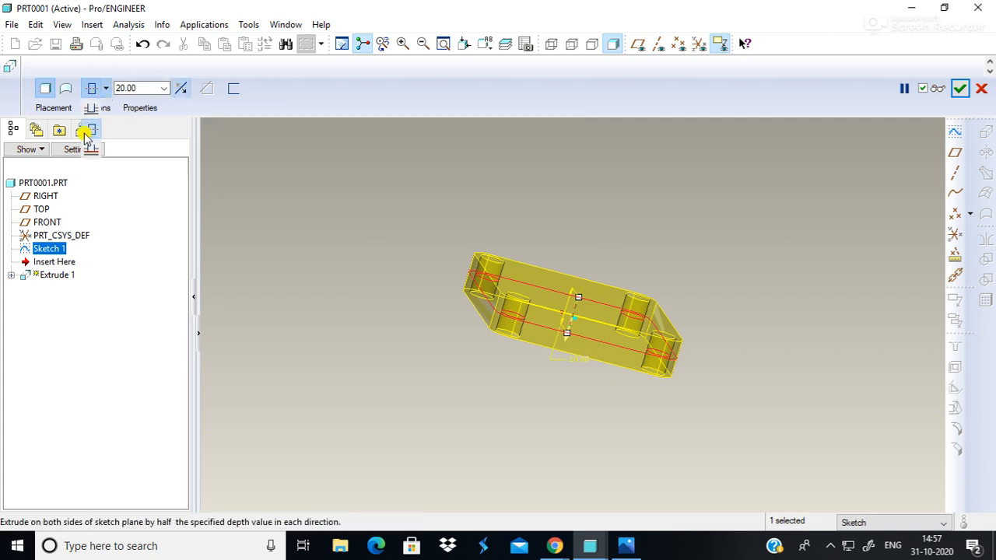
click(90, 111)
click(184, 89)
click(183, 89)
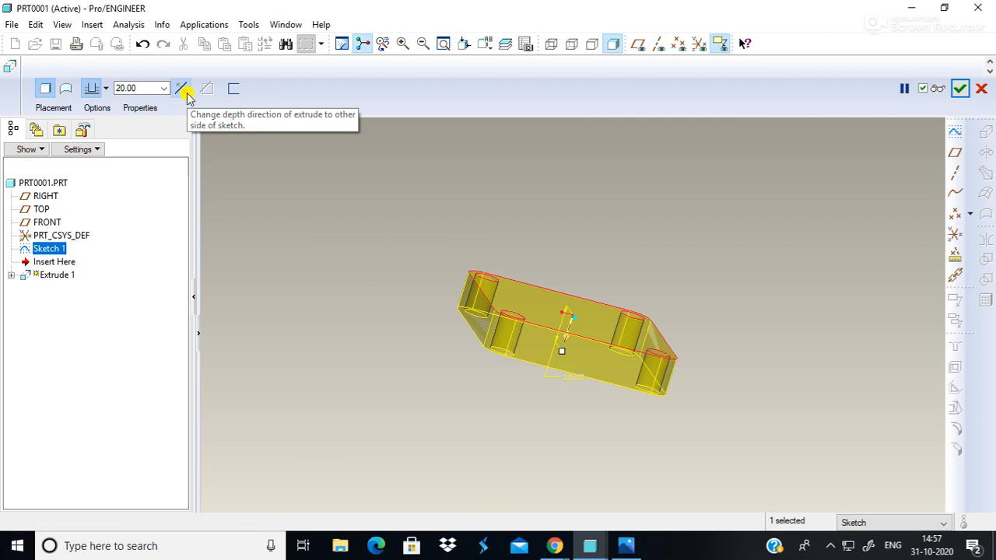
click(184, 91)
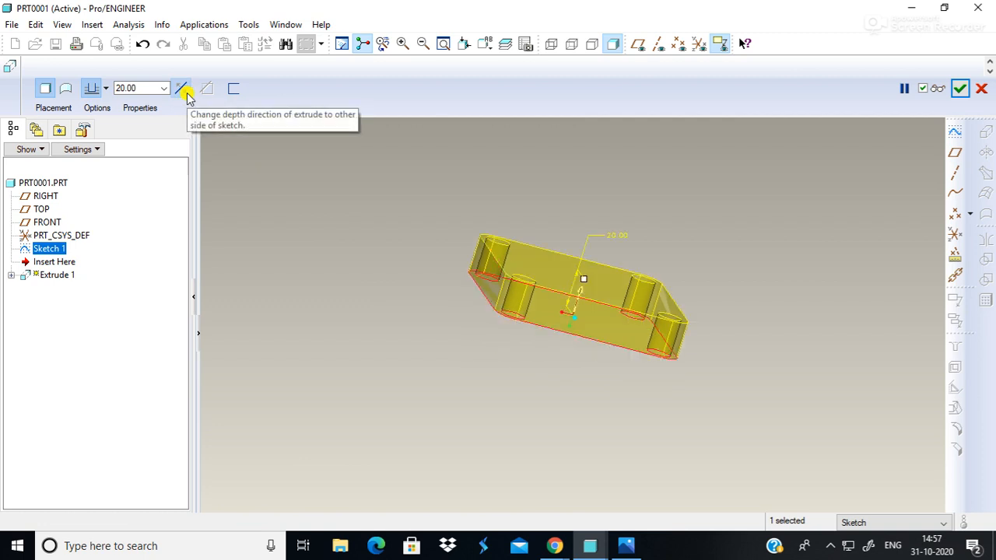
click(106, 88)
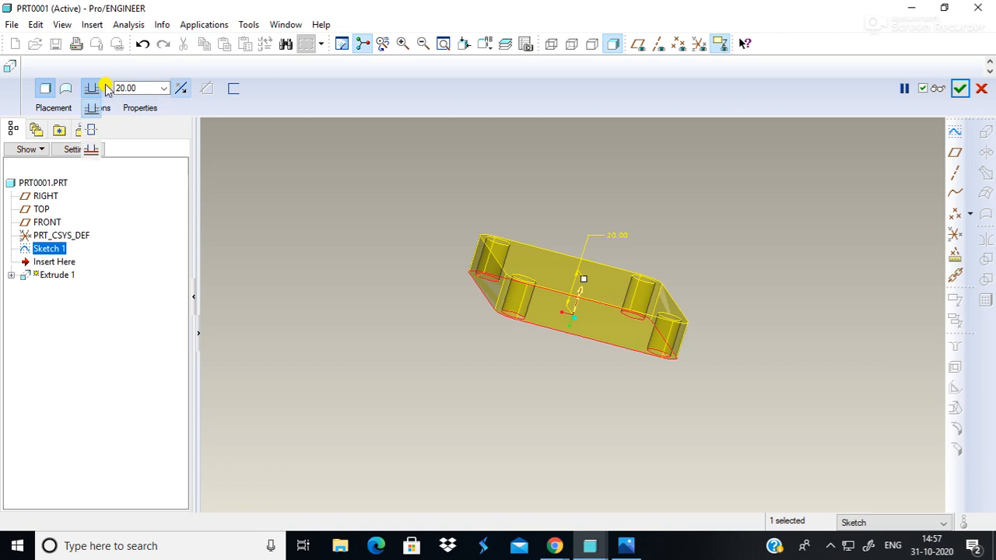
click(93, 132)
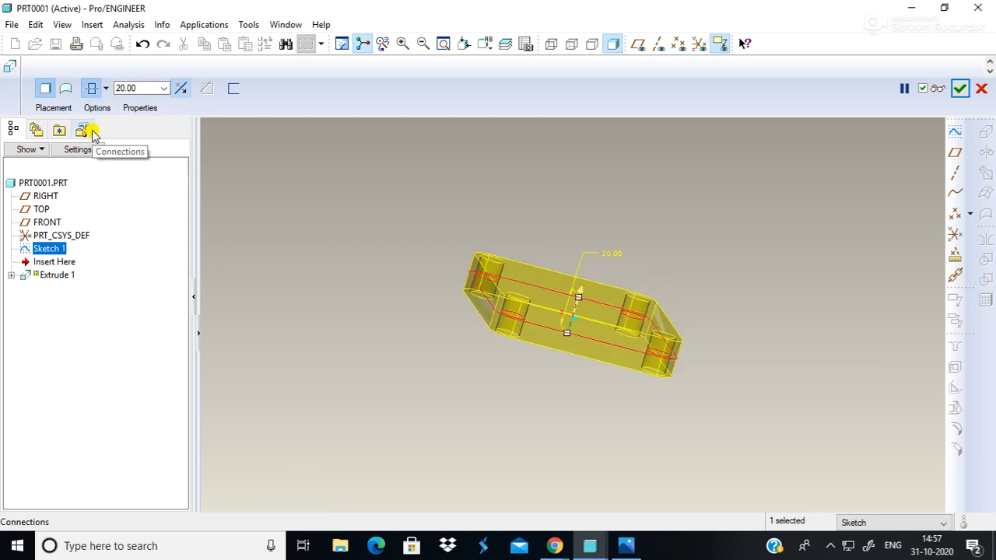
- Try the surface option and the thickened-sketch option on the extrusion
click(65, 89)
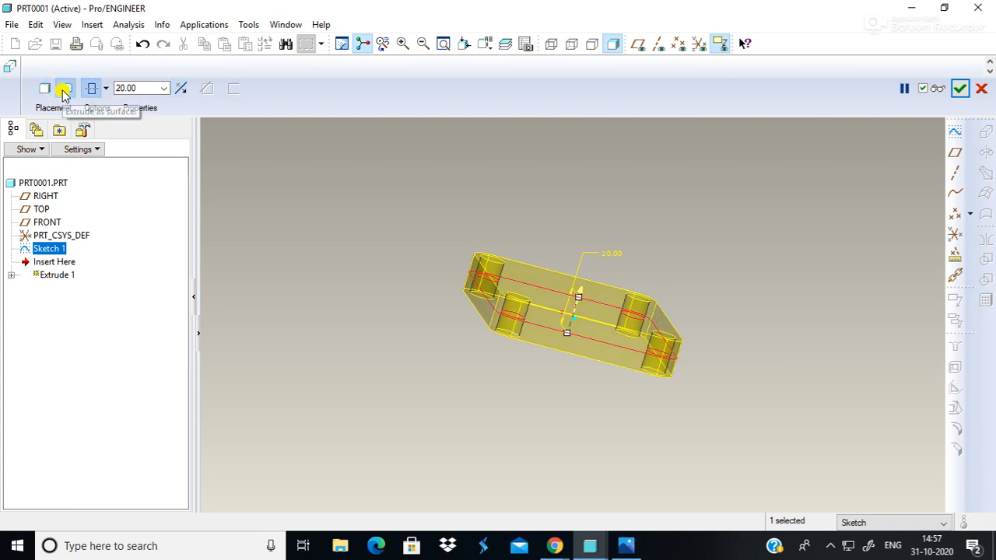
click(44, 88)
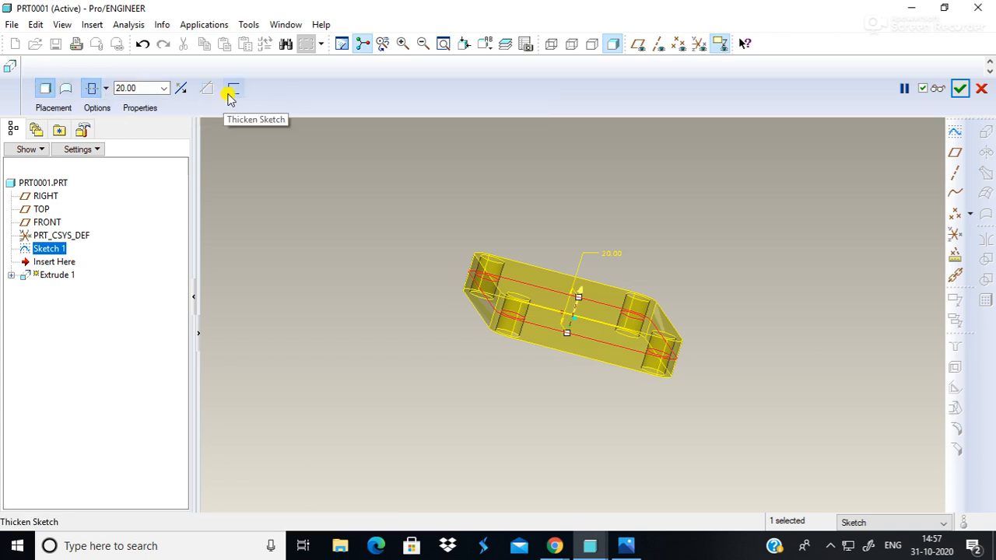
click(232, 91)
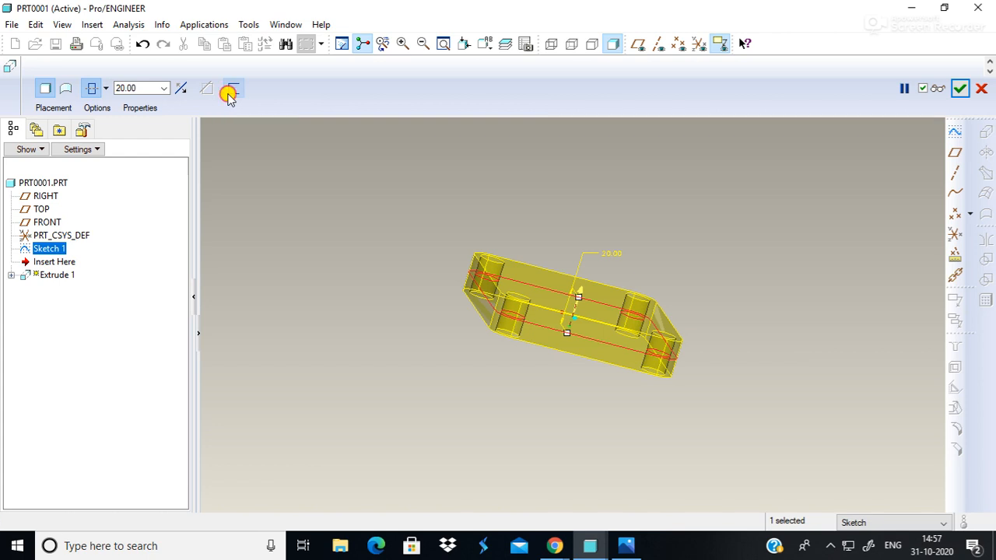
middle_drag(767, 307, 752, 342)
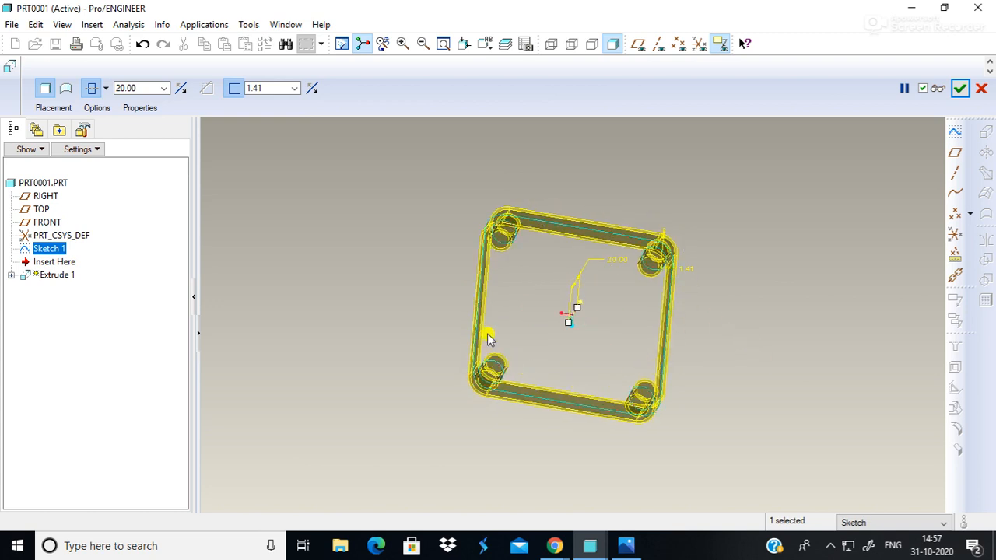
- Try wall thicknesses of 15, 5 and 10 mm for the thickened sketch, and turn thickening off
click(281, 89)
click(299, 90)
click(275, 132)
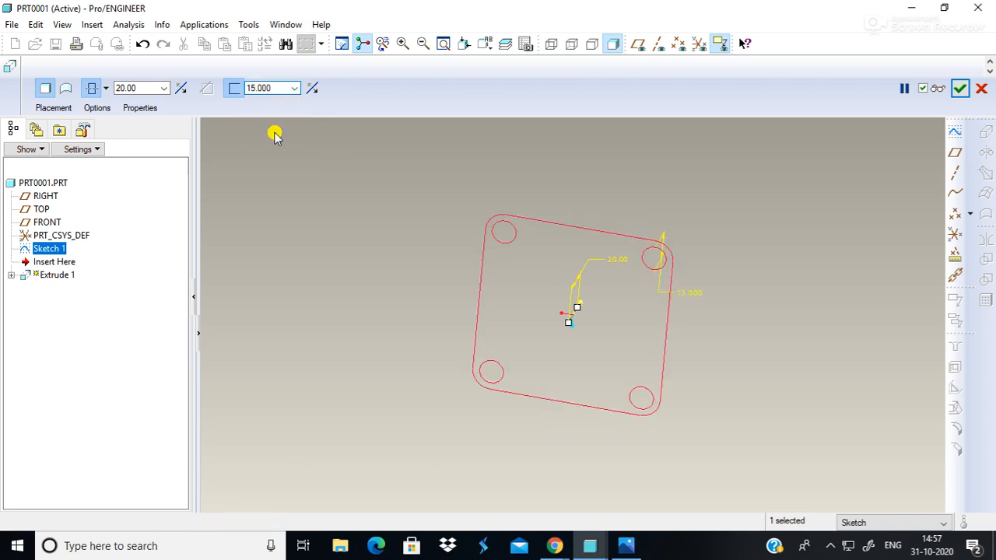
click(288, 87)
click(294, 88)
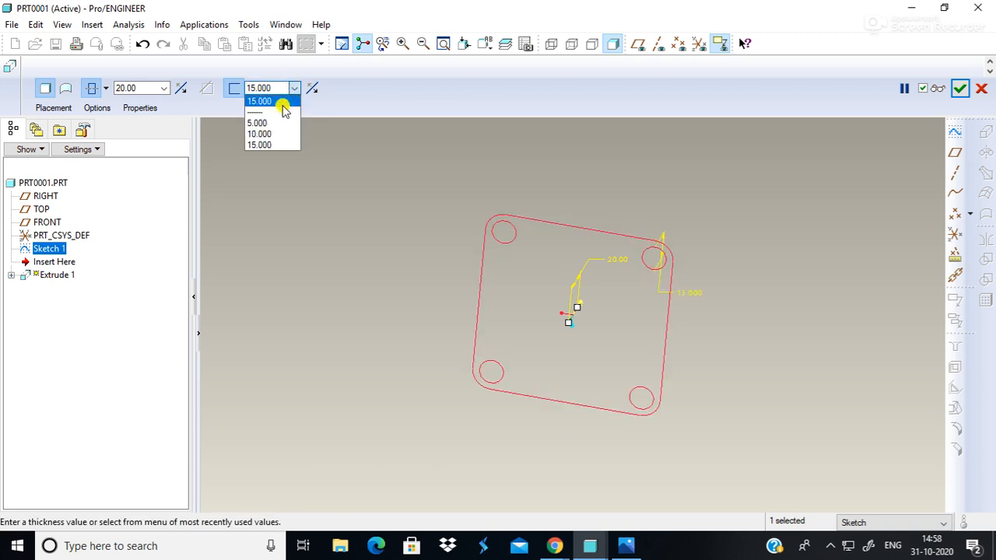
click(261, 123)
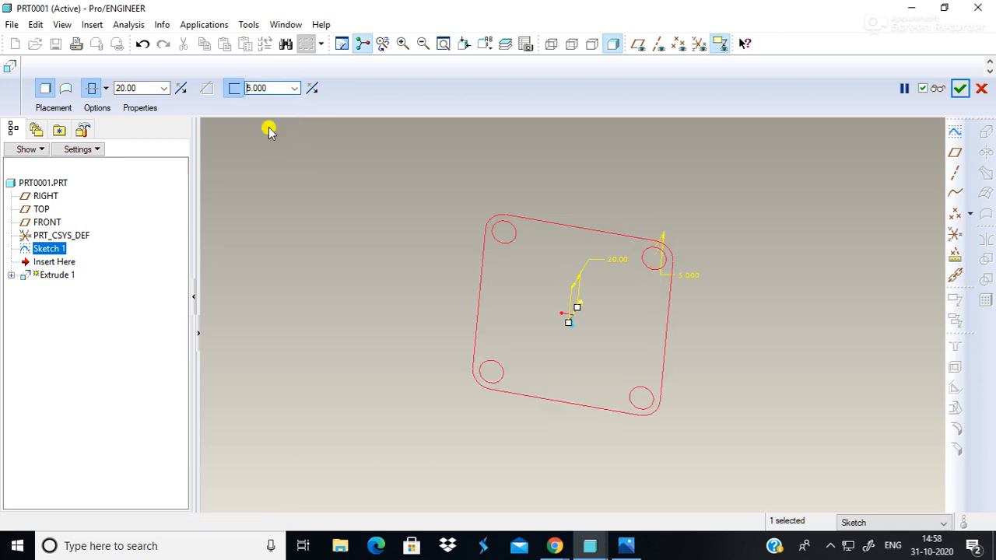
click(290, 89)
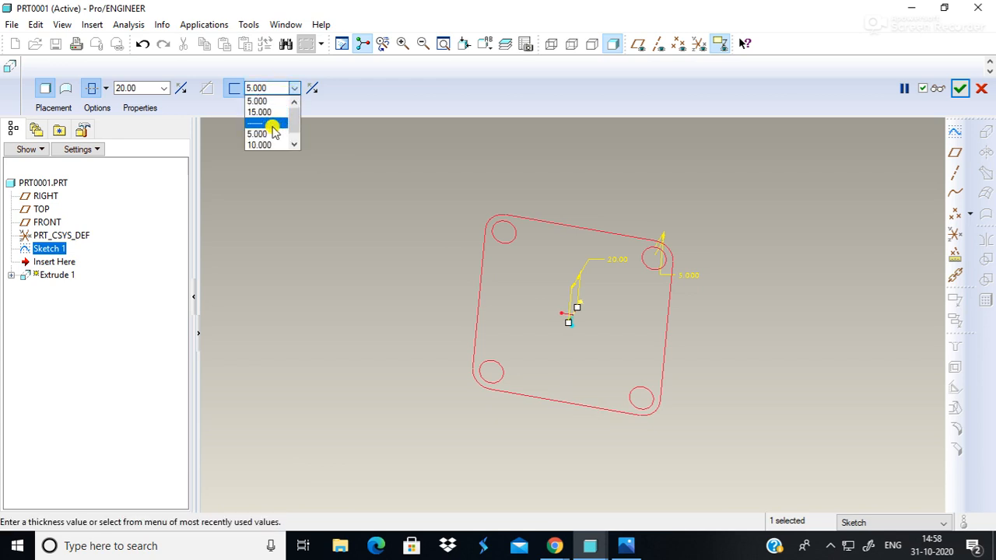
click(269, 144)
click(286, 85)
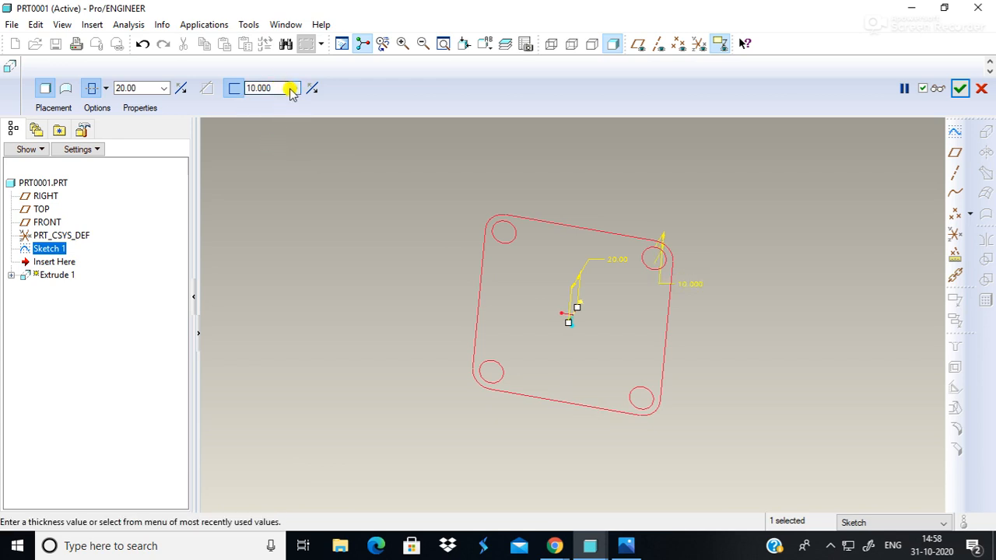
click(233, 90)
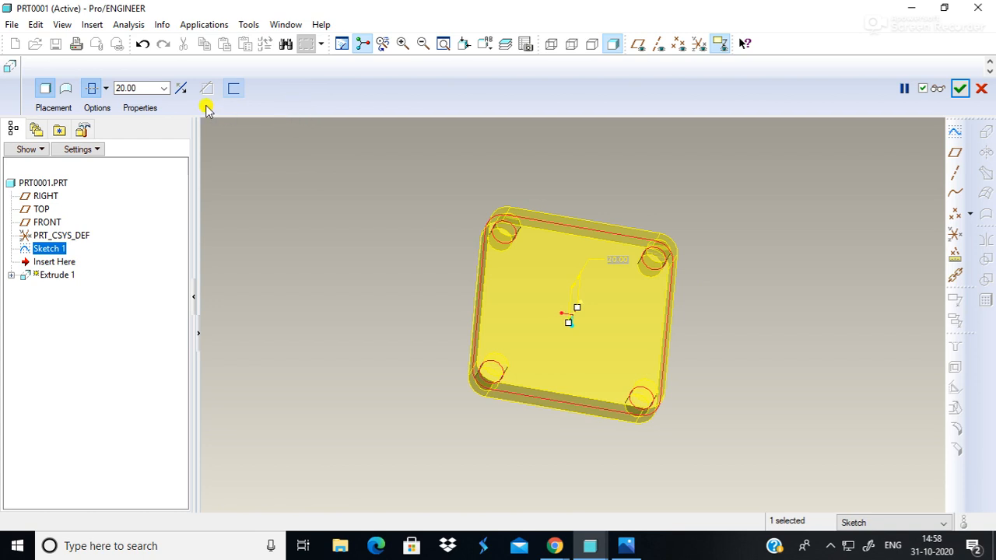
- Inspect the extrusion preview from several angles and complete the symmetric 20 mm solid plate
middle_drag(463, 417, 544, 345)
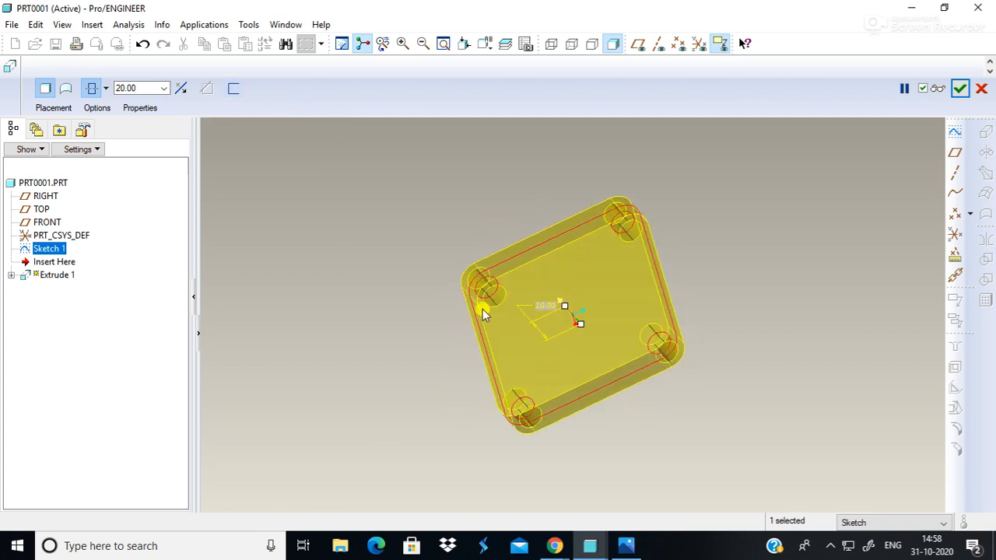
middle_drag(434, 356, 660, 199)
middle_drag(565, 243, 405, 355)
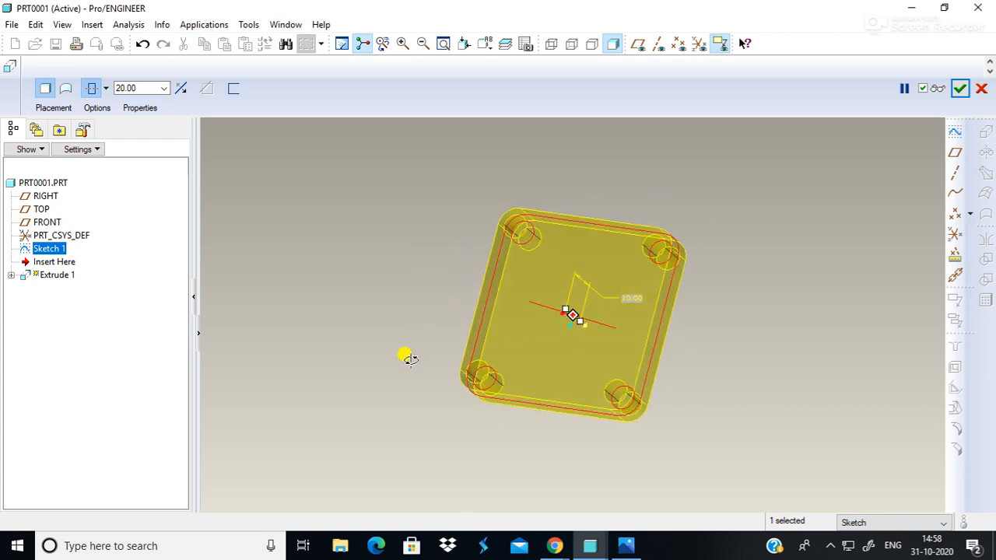
click(959, 87)
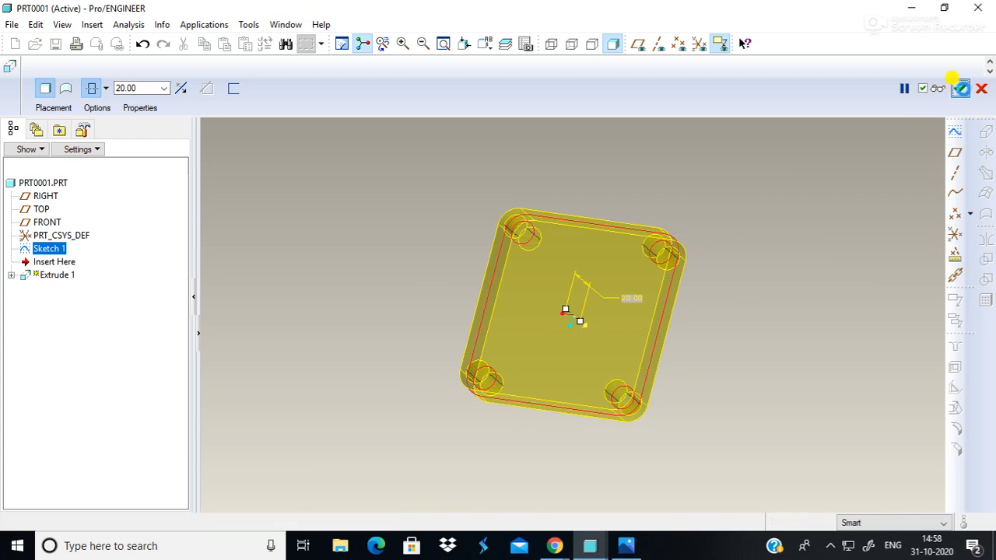
- Open the appearance editor and apply the ptc-painted-yellow appearance to the whole plate
ctrl+middle_drag(829, 259, 826, 284)
shift+middle_drag(837, 336, 789, 282)
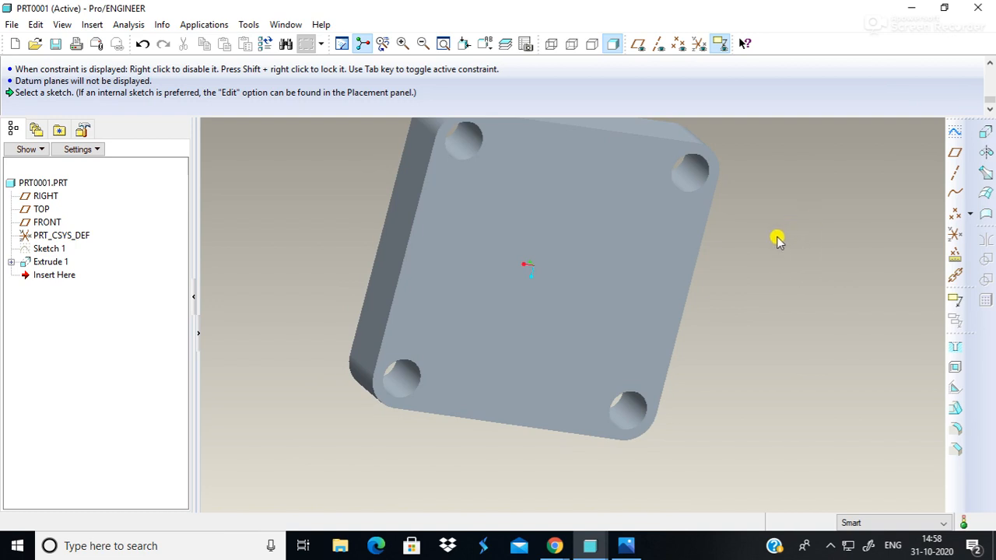
mouse_move(799, 262)
middle_down()
mouse_move(749, 335)
mouse_move(778, 336)
mouse_move(801, 314)
mouse_move(809, 327)
mouse_move(785, 356)
middle_up()
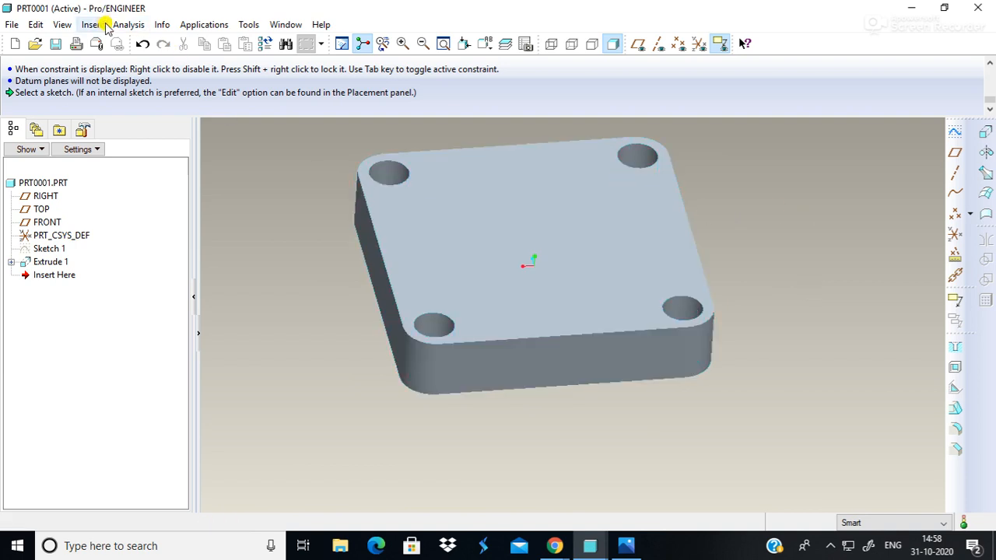
click(62, 24)
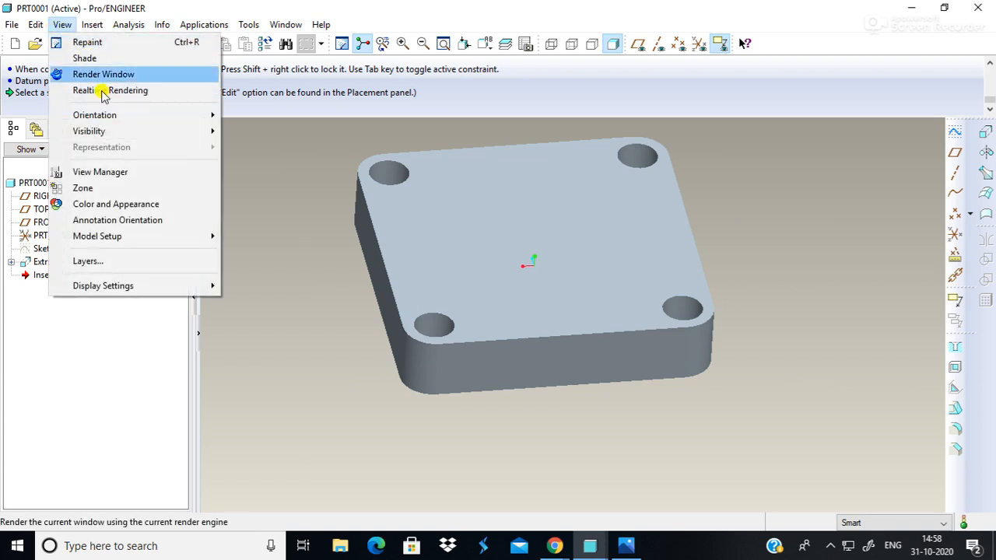
click(134, 206)
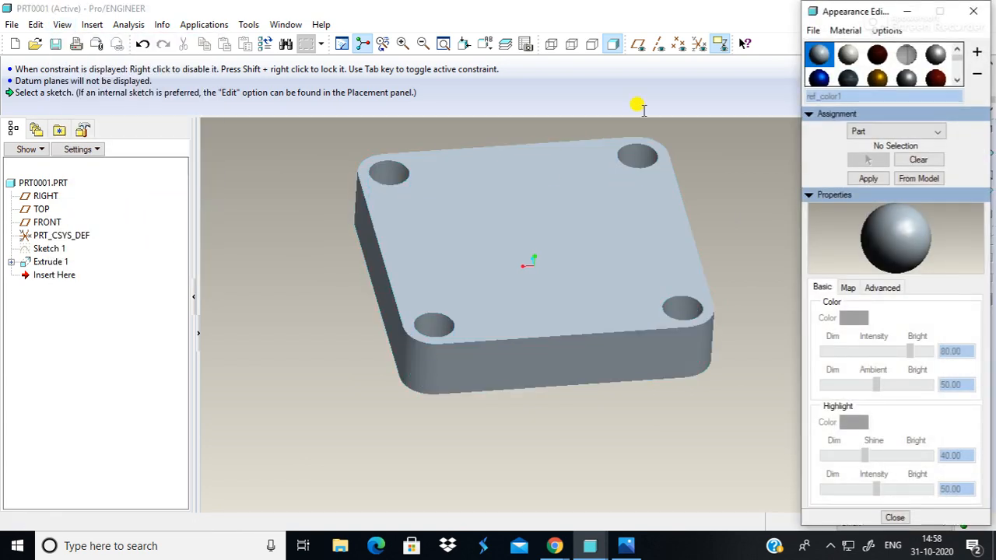
click(958, 81)
click(957, 81)
click(876, 55)
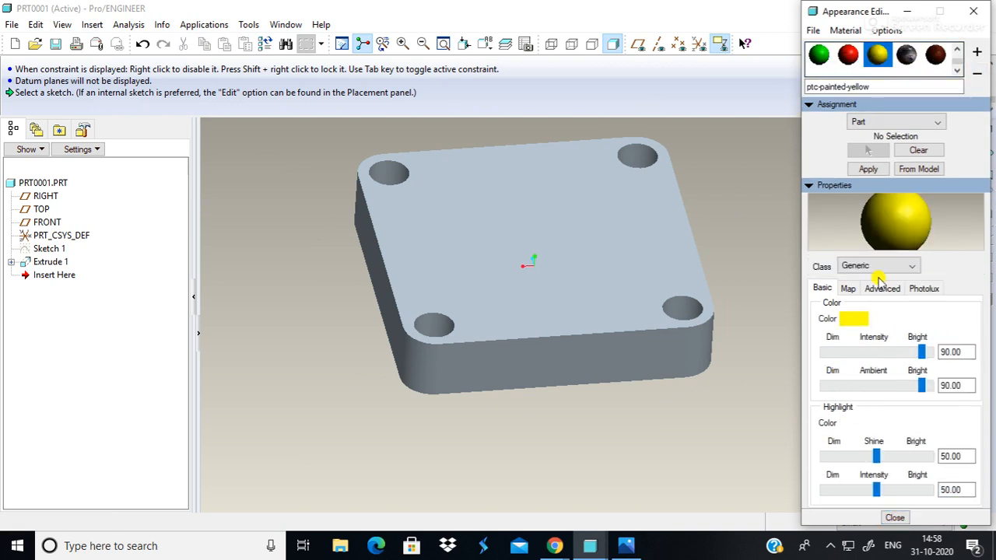
click(864, 167)
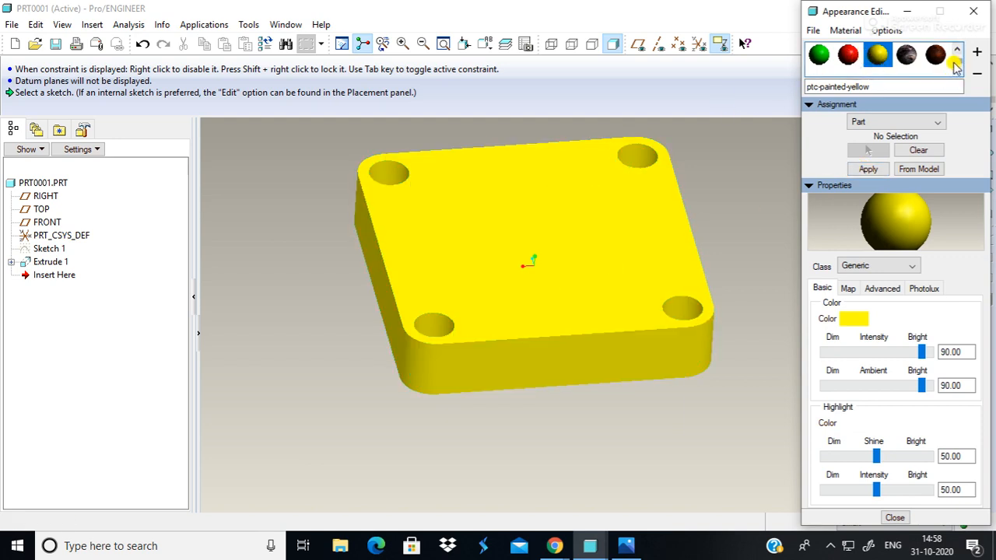
- Try the ptc-ceramic and ptc-fabric-leather appearances on the plate
click(956, 69)
click(847, 58)
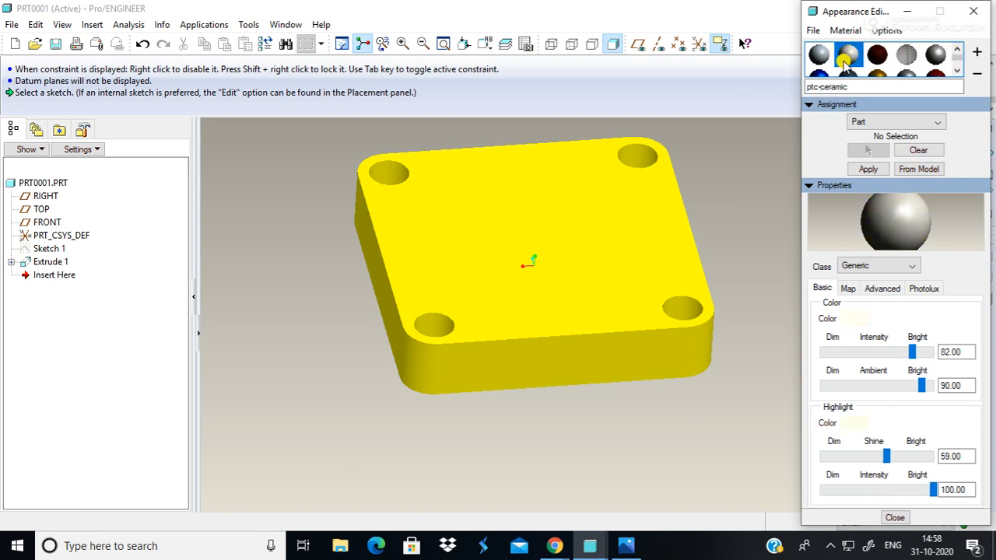
click(868, 168)
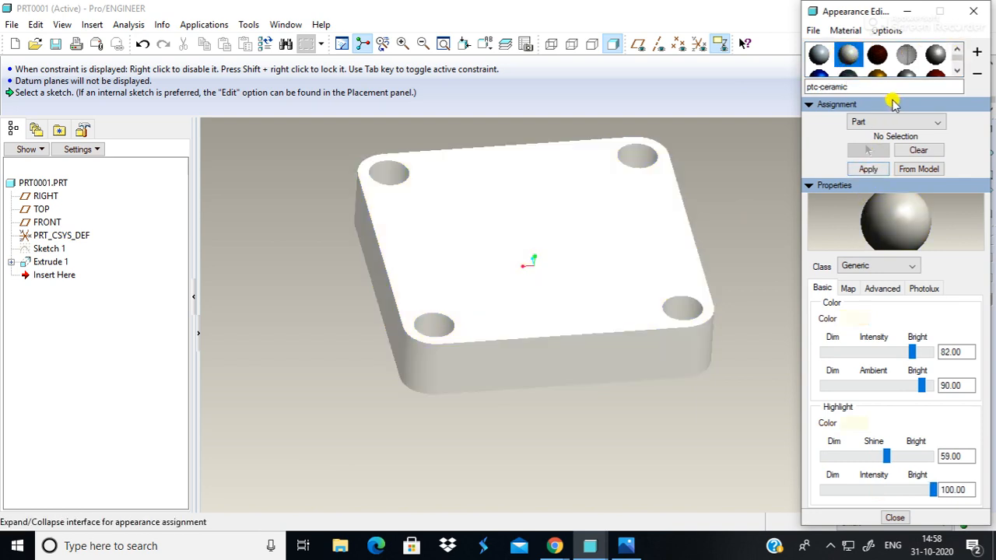
click(877, 55)
click(870, 170)
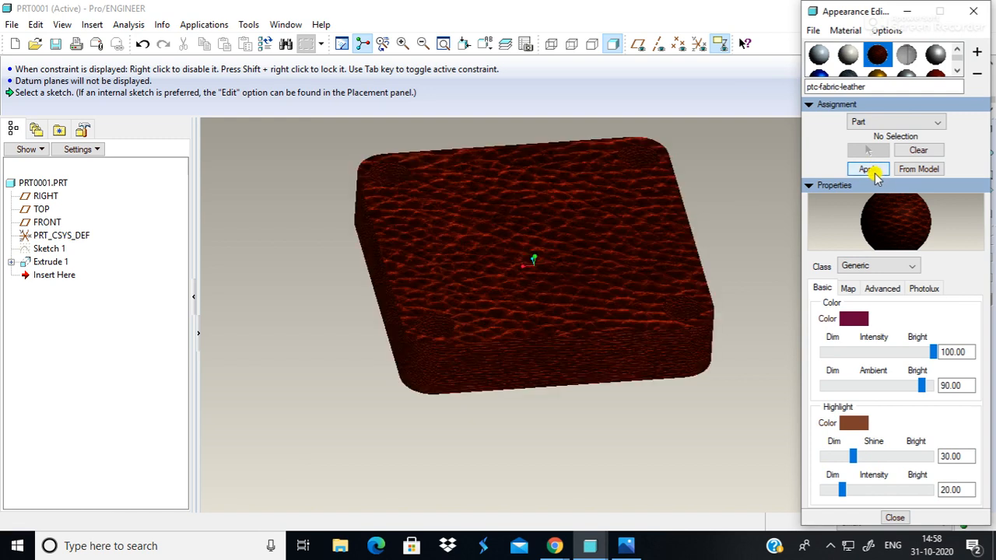
- Apply the ptc-metallic-aluminium appearance to the whole plate
click(936, 55)
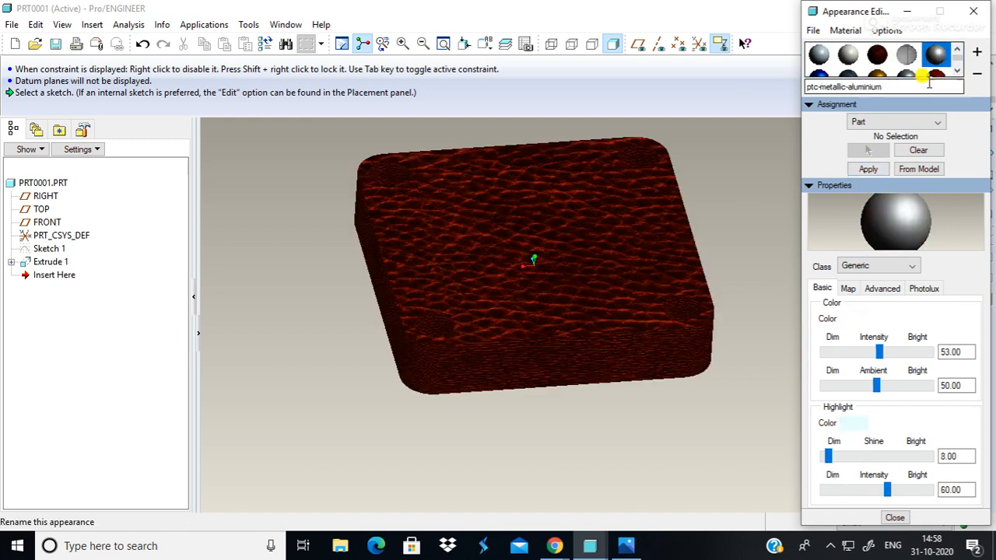
click(866, 168)
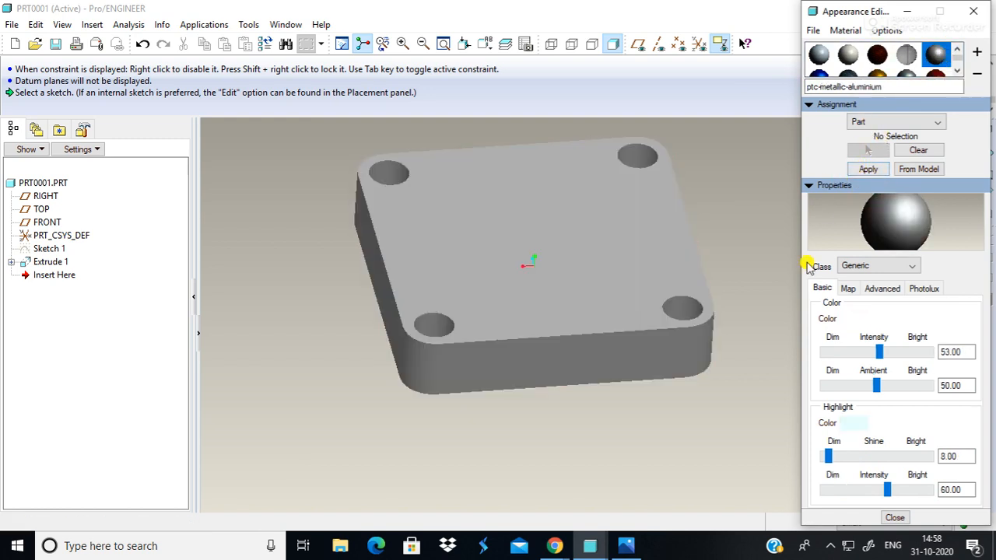
- Close the appearance editor and examine the plate with its four corner holes
click(894, 517)
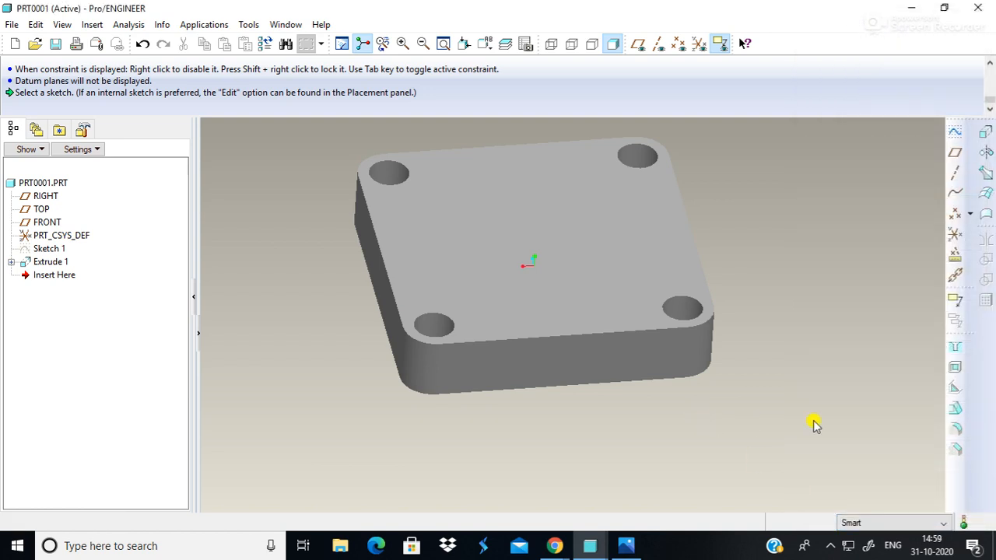
shift+middle_drag(854, 397, 846, 347)
mouse_move(830, 240)
ctrl+middle_down()
mouse_move(811, 329)
mouse_move(815, 247)
mouse_move(848, 245)
ctrl+middle_up()
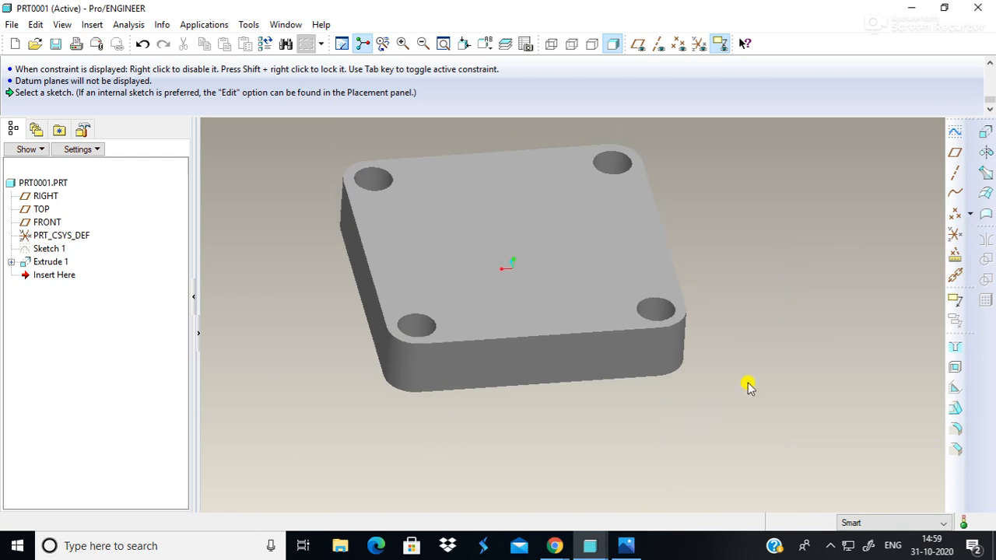
middle_drag(782, 378, 708, 215)
middle_drag(795, 272, 695, 223)
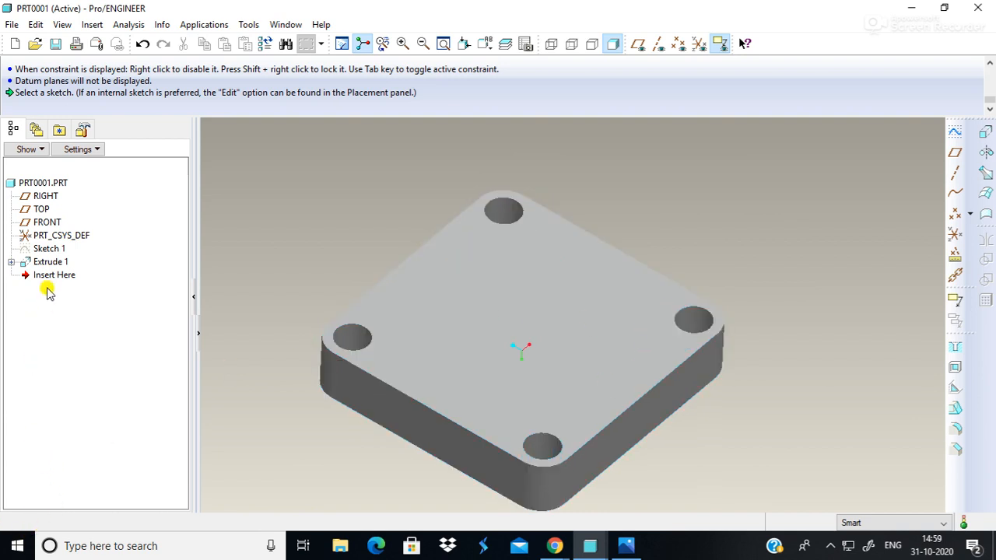
- Redefine Sketch 1 so the four corner circles have a diameter of 5, and finish the sketch
right_click(49, 248)
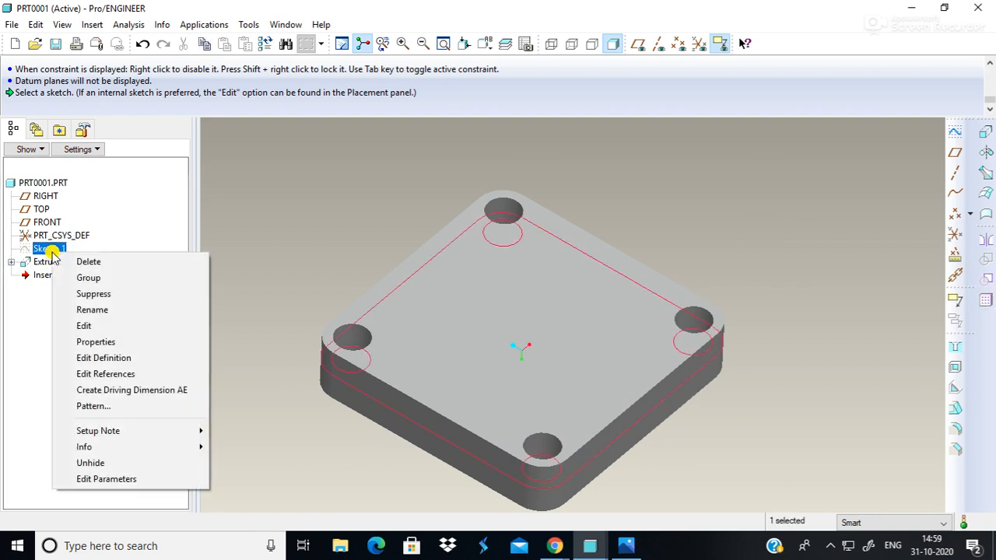
click(121, 357)
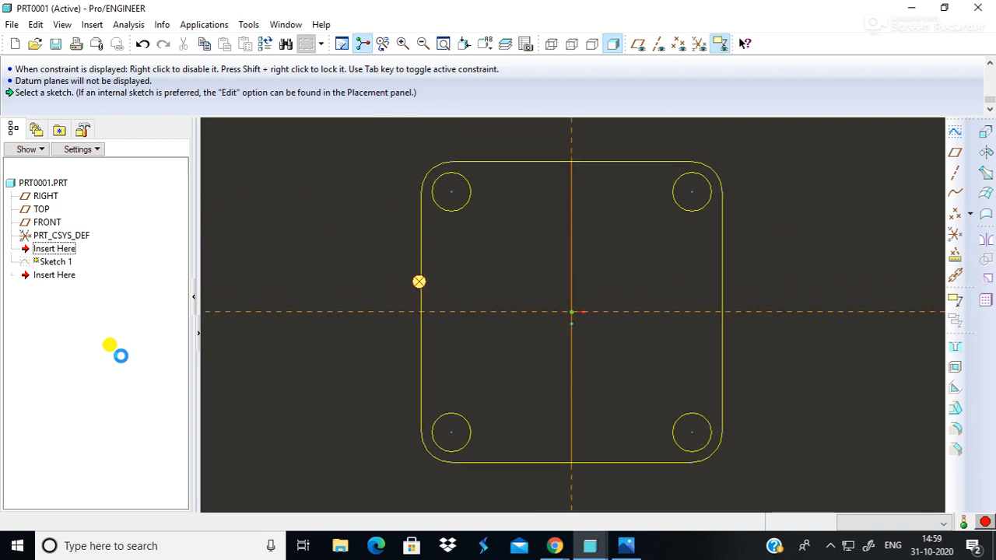
click(404, 173)
double_click(404, 173)
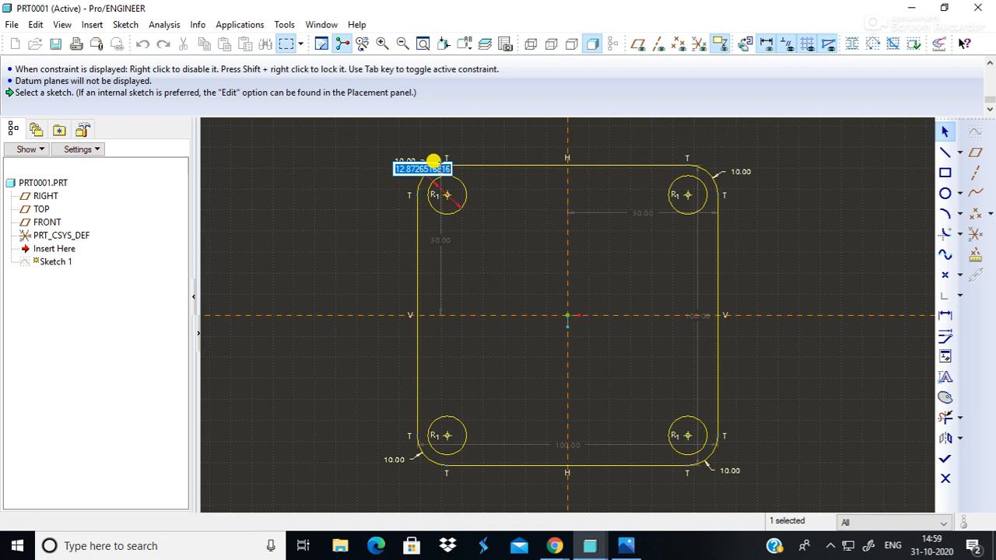
text(1)
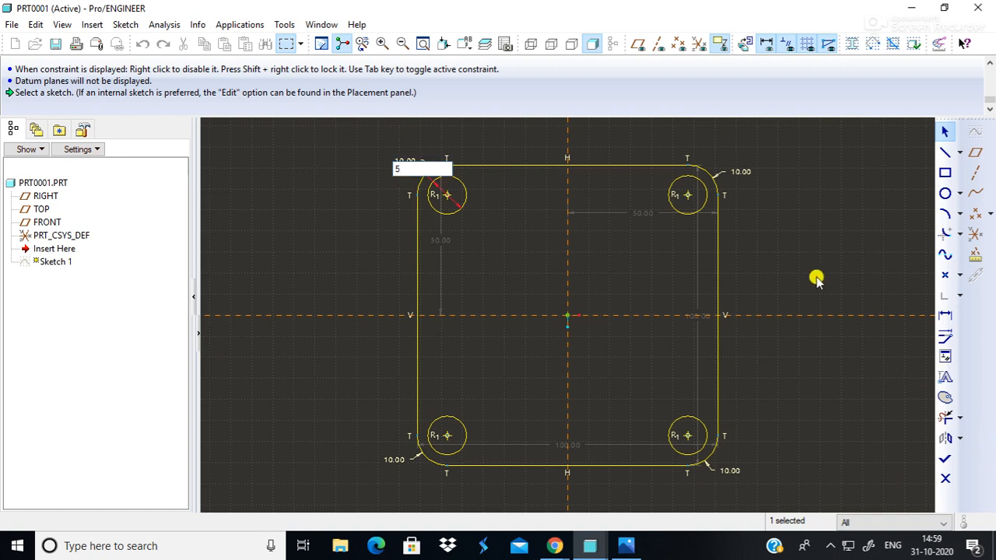
key(Return)
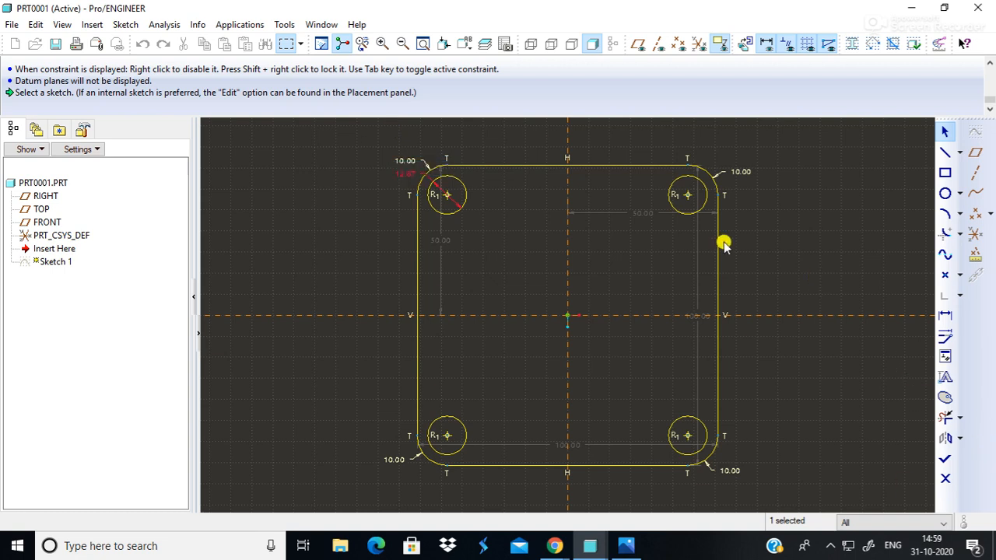
click(412, 169)
double_click(413, 169)
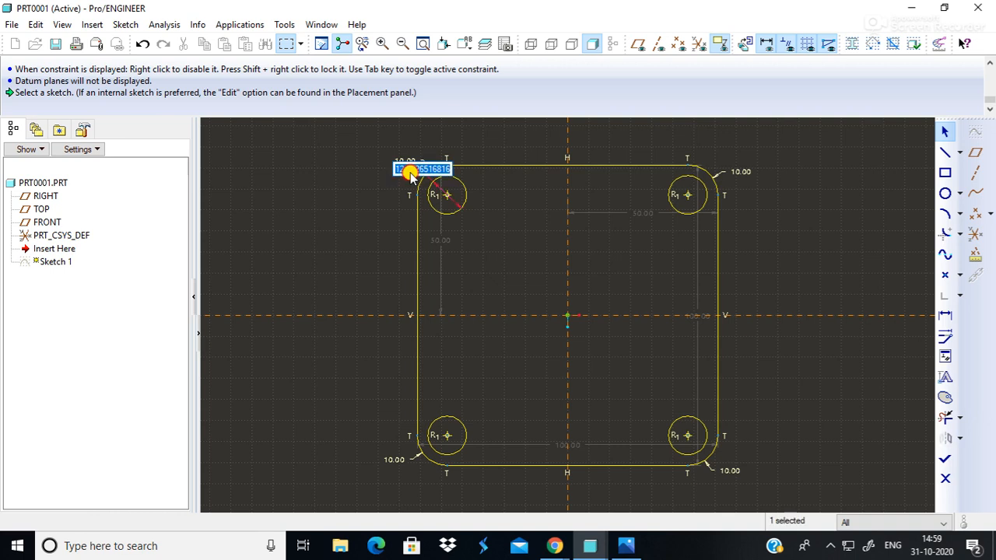
text(5)
key(Return)
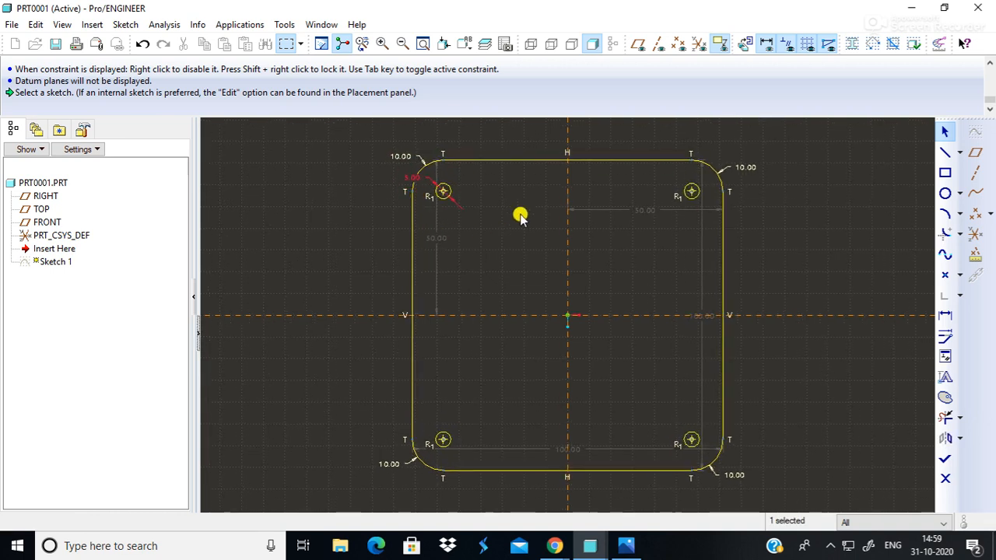
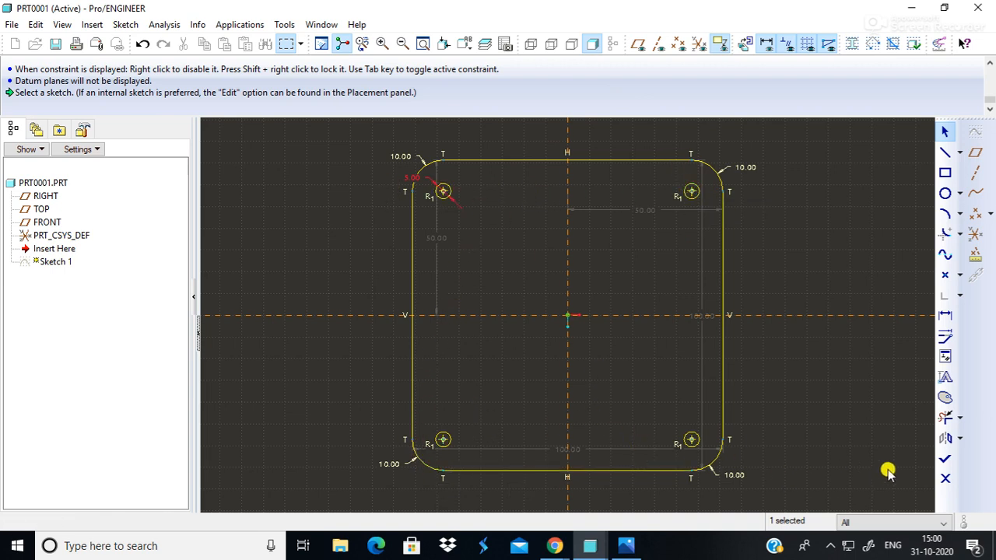
click(946, 458)
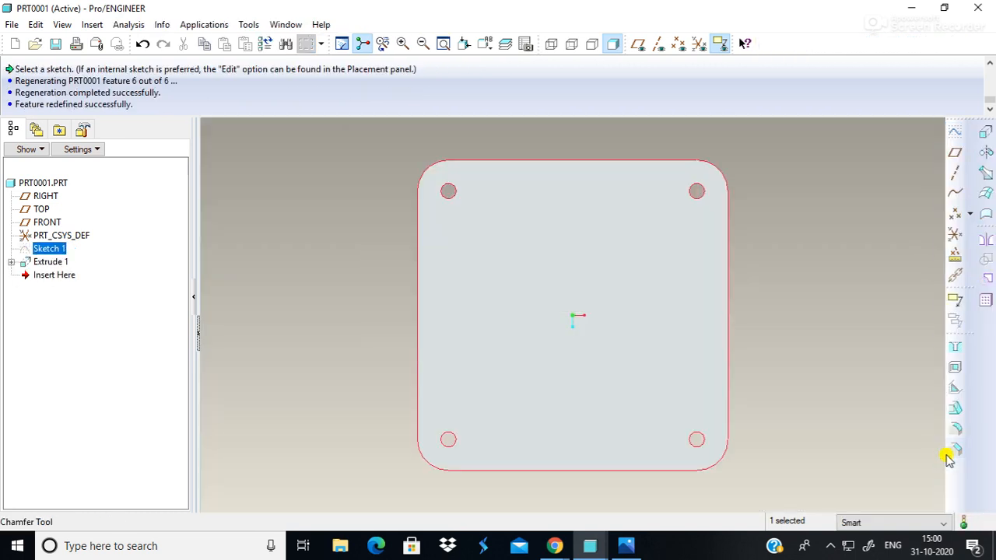
mouse_move(806, 418)
middle_down()
mouse_move(756, 319)
mouse_move(816, 284)
mouse_move(882, 291)
mouse_move(901, 303)
mouse_move(880, 306)
mouse_move(887, 329)
mouse_move(887, 305)
mouse_move(887, 318)
middle_up()
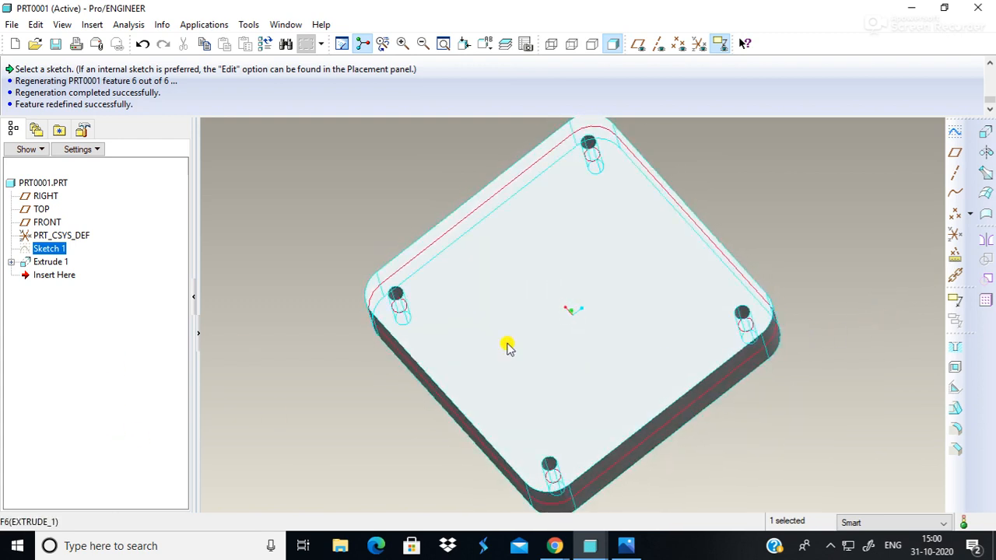
middle_drag(925, 402, 887, 385)
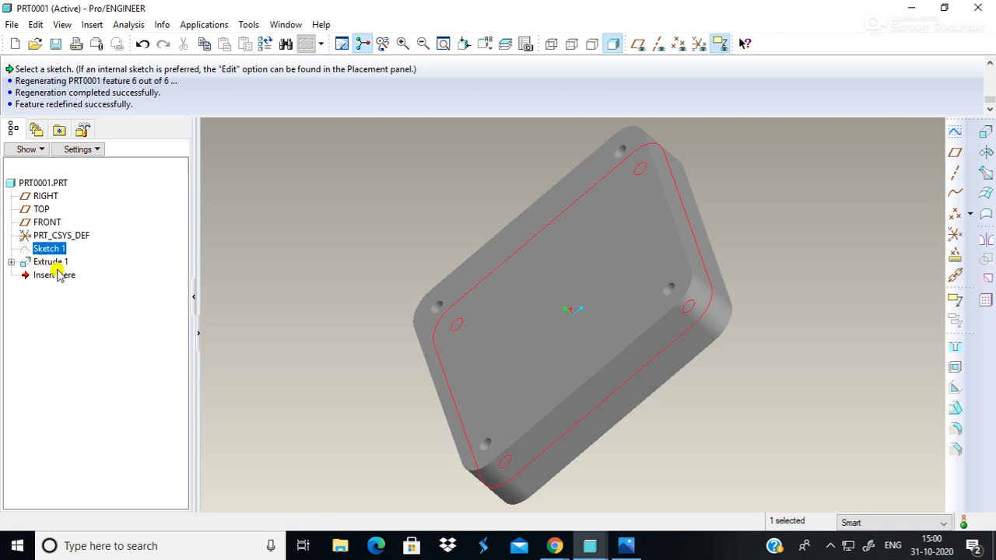
middle_drag(707, 403, 675, 387)
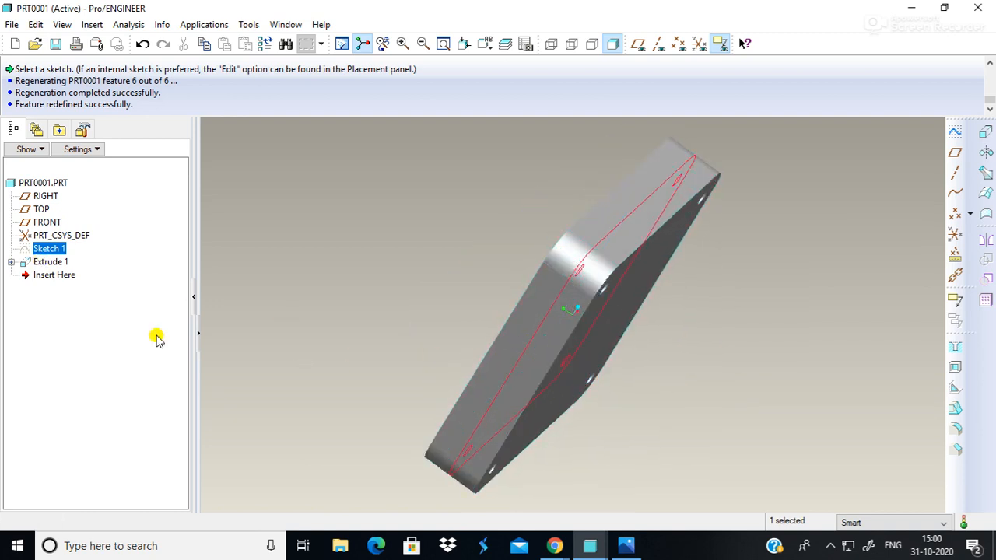
click(45, 263)
right_click(44, 263)
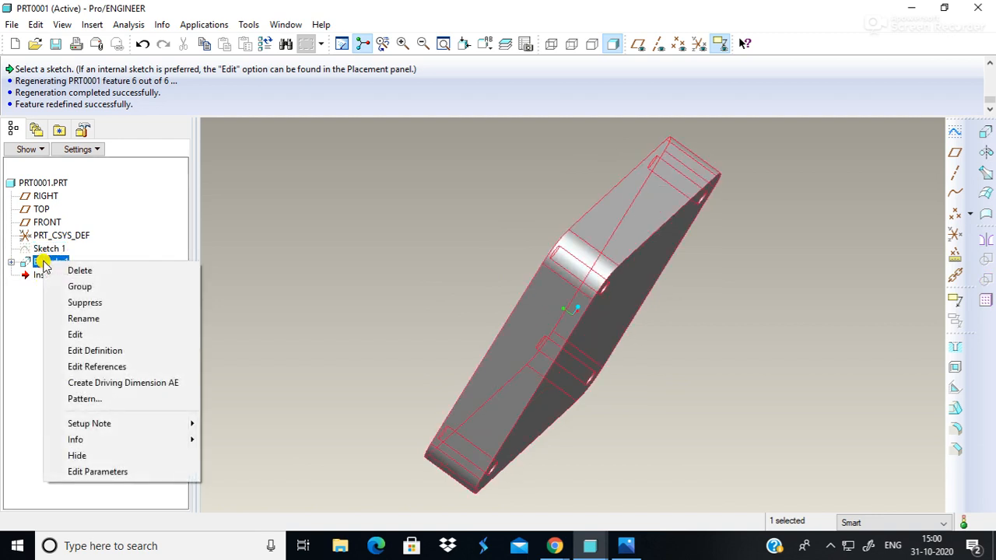
click(76, 334)
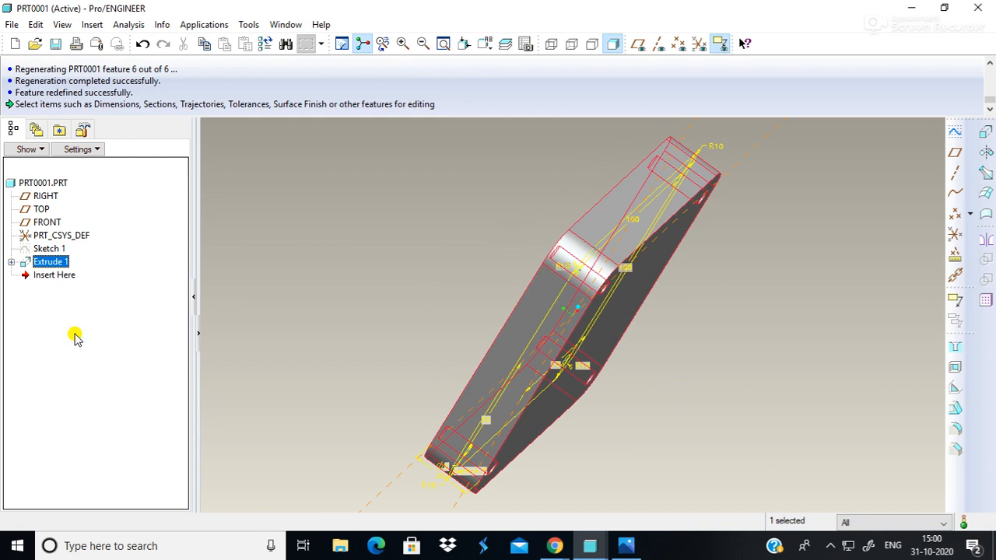
middle_drag(691, 411, 827, 396)
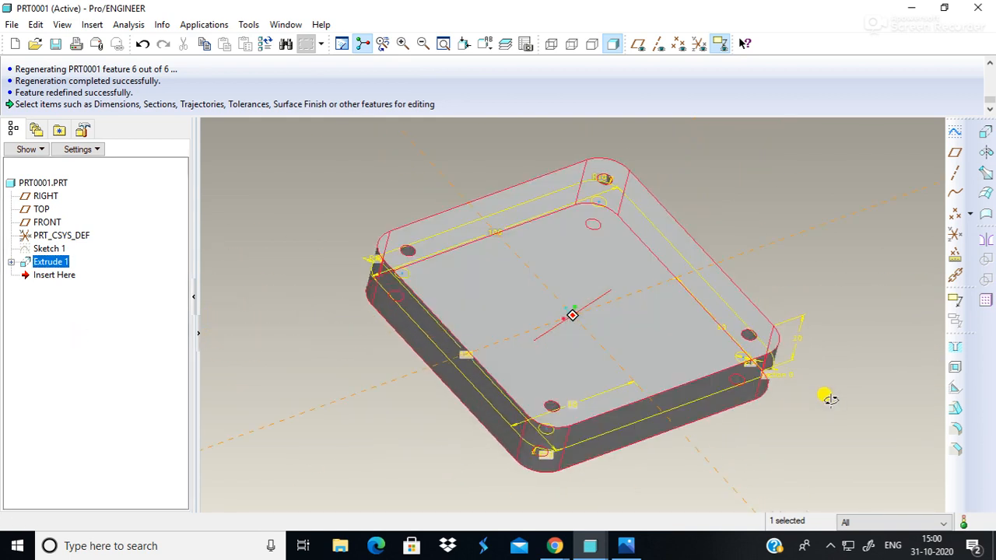
click(311, 262)
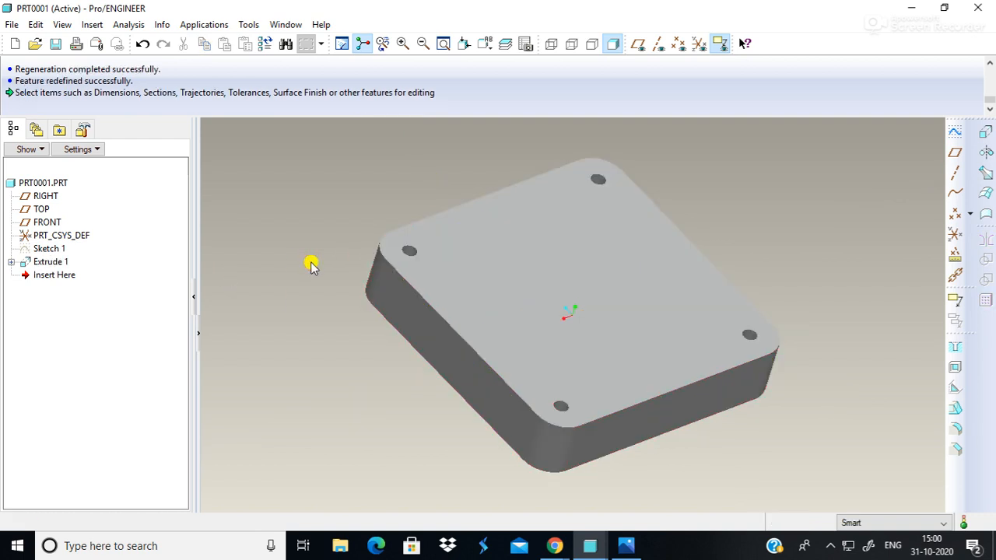
- Redefine Extrude 1 with a depth of 10
right_click(61, 262)
click(105, 349)
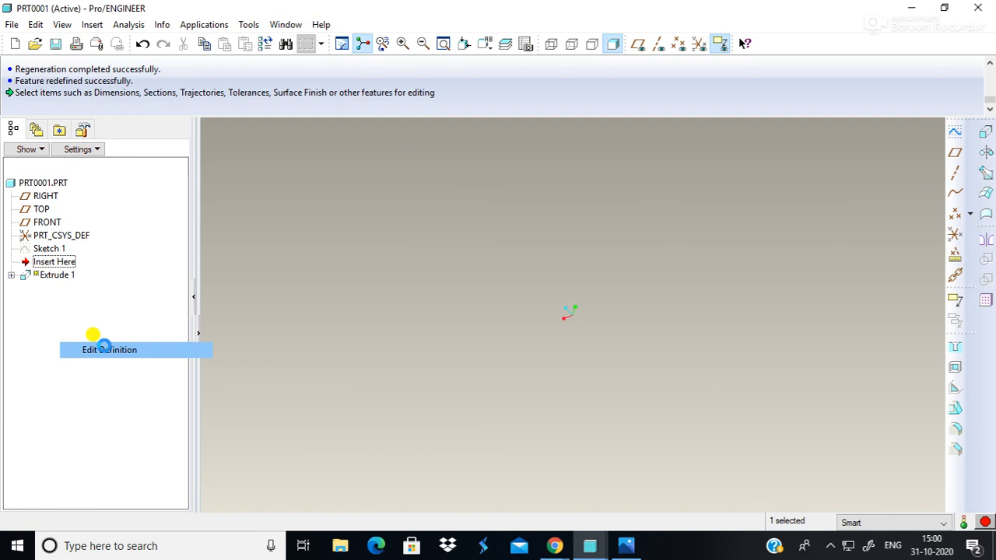
middle_drag(724, 456, 645, 427)
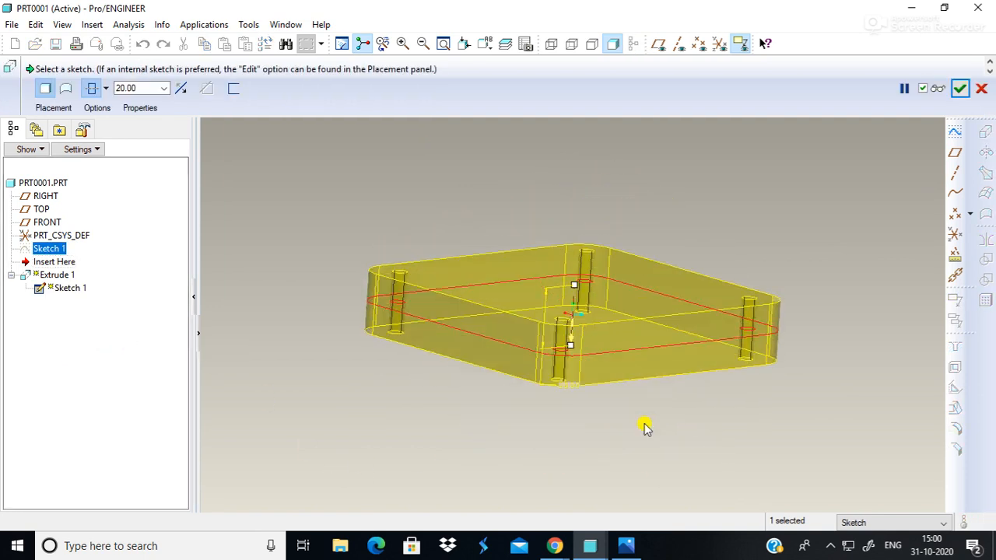
click(140, 88)
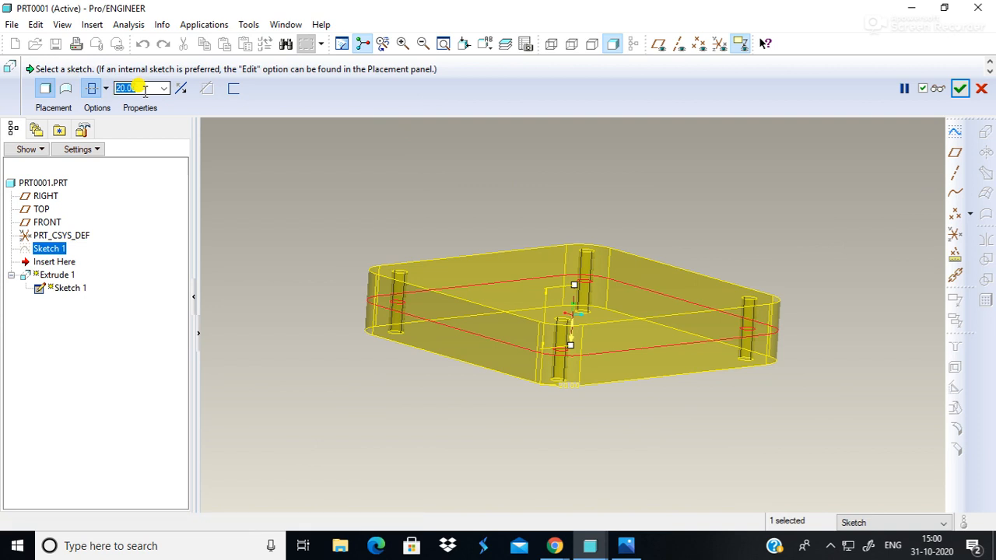
text(10)
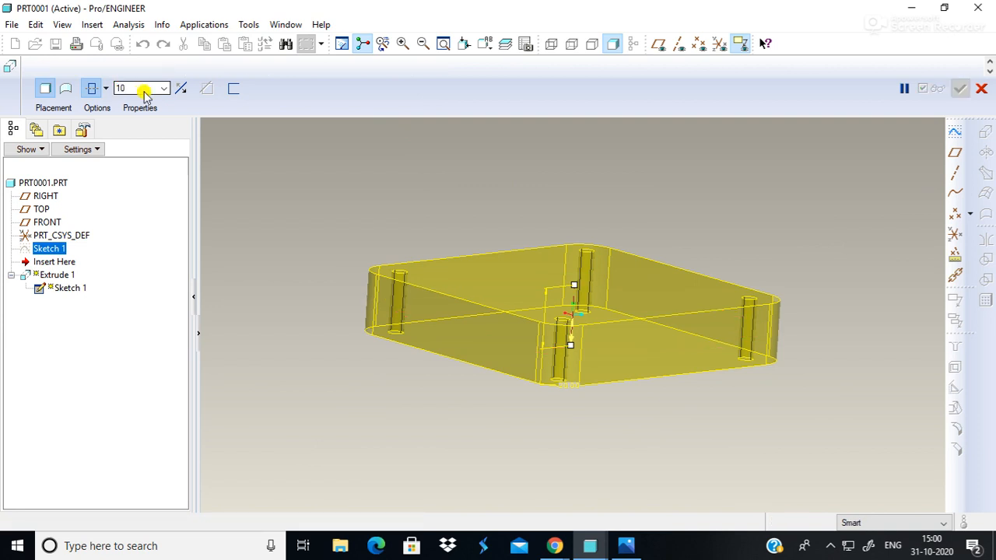
key(Return)
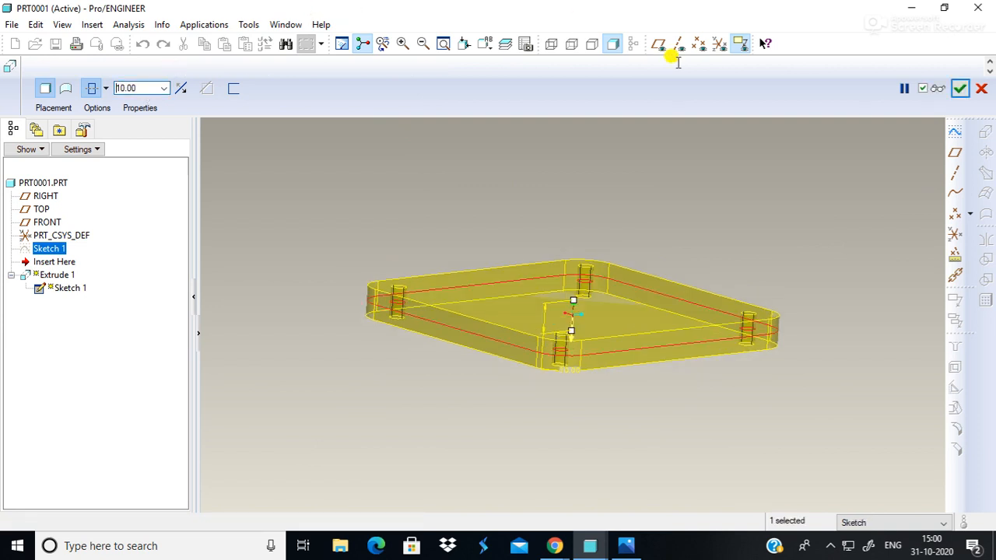
click(959, 88)
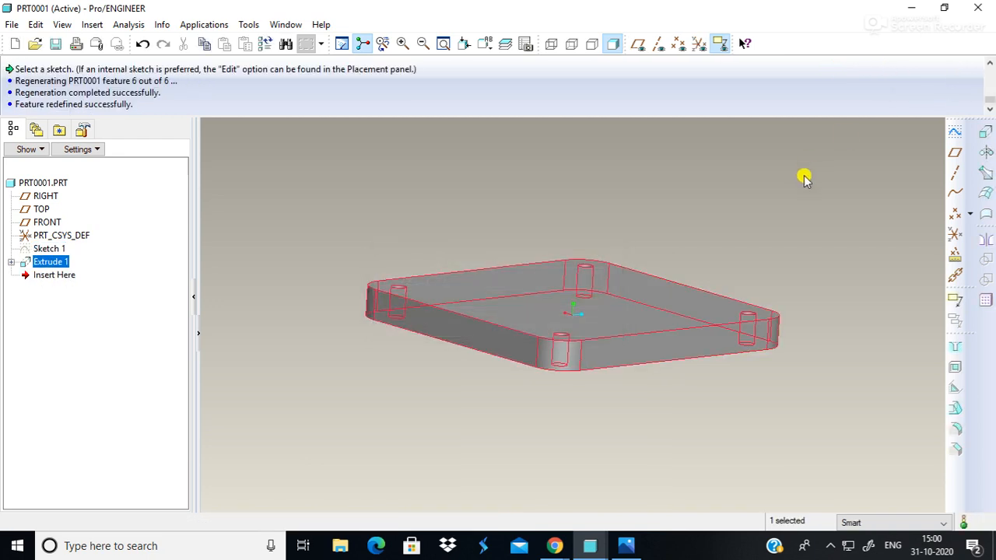
click(903, 355)
- Change the definition of Extrude 1 to give the plate an extrusion depth of 15
middle_drag(895, 358, 755, 349)
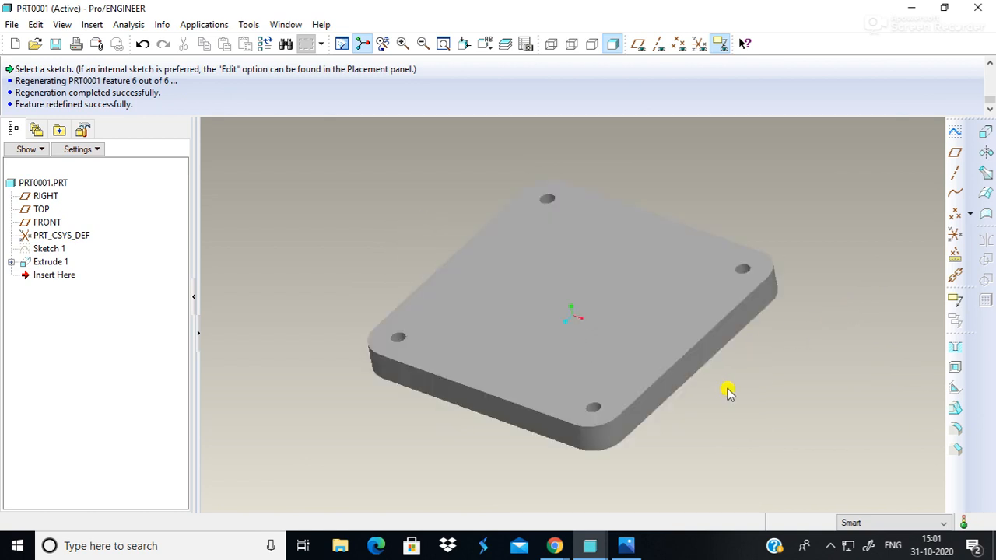
middle_drag(726, 396, 695, 327)
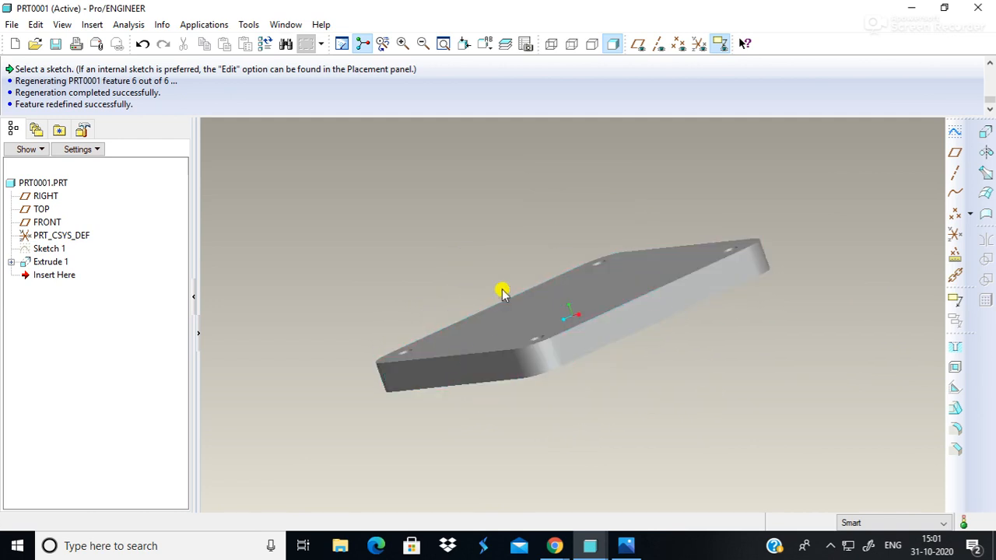
middle_drag(720, 395, 723, 369)
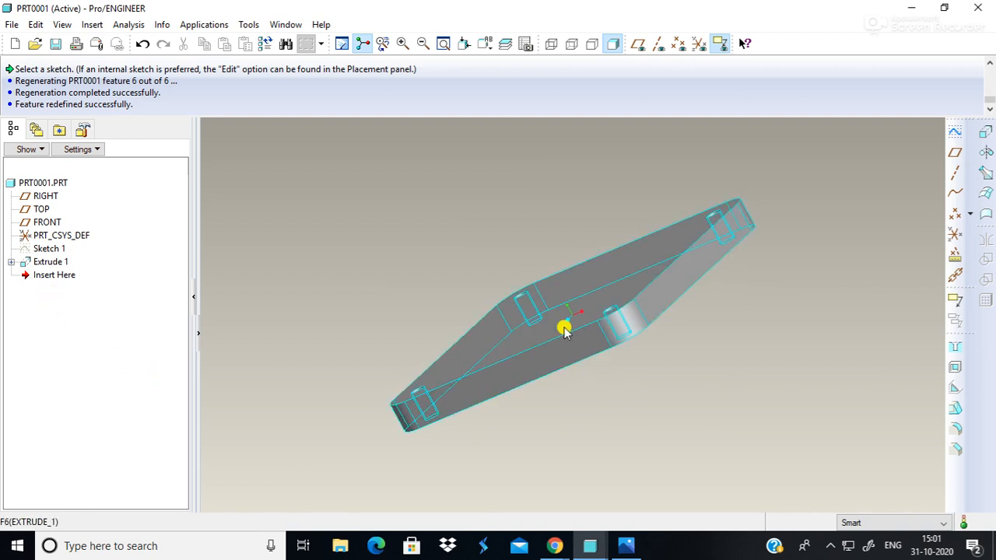
click(44, 261)
right_click(45, 261)
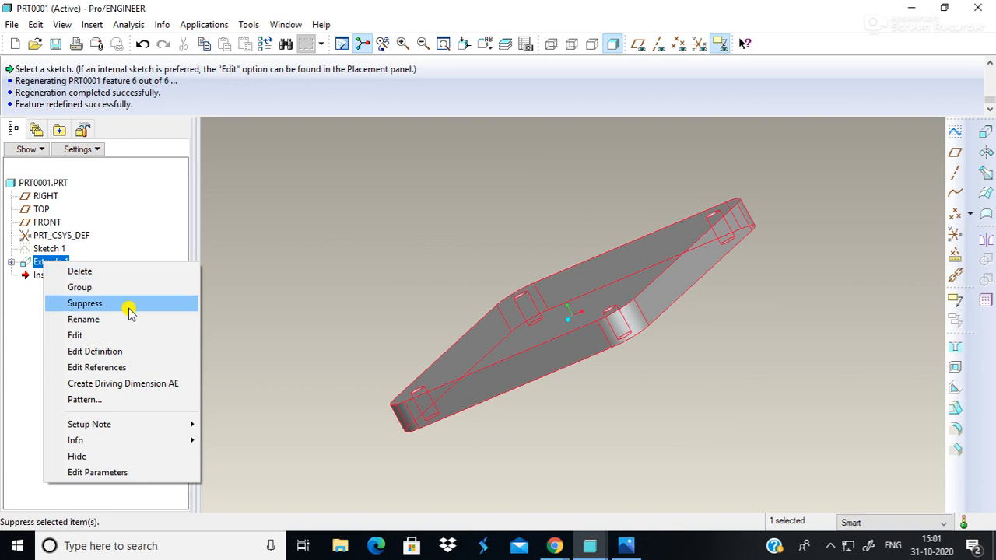
click(158, 350)
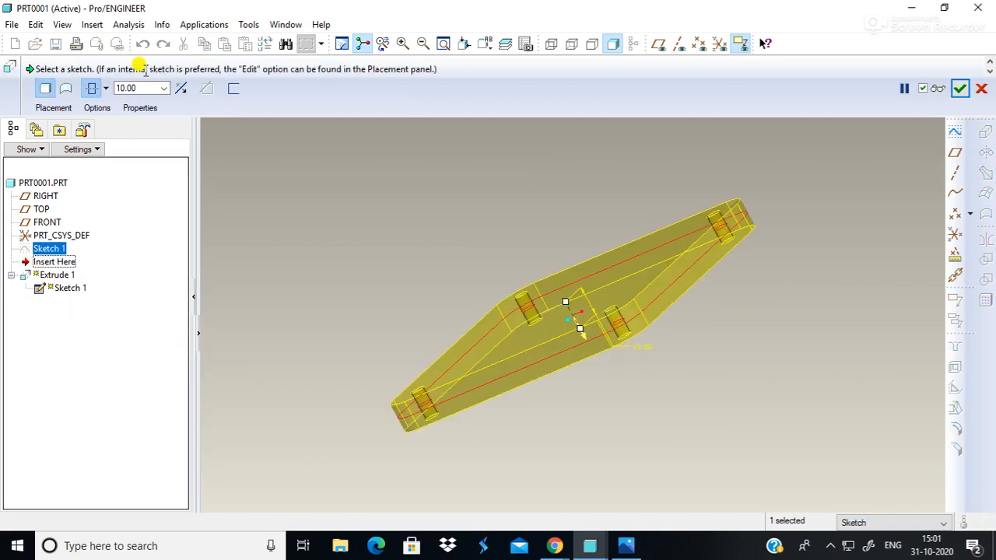
drag(120, 89, 233, 76)
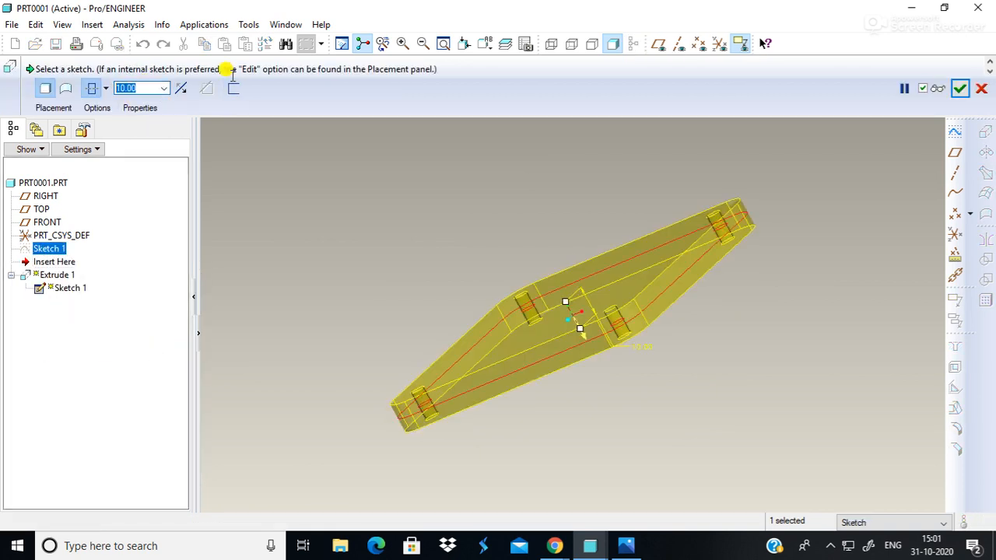
text(15)
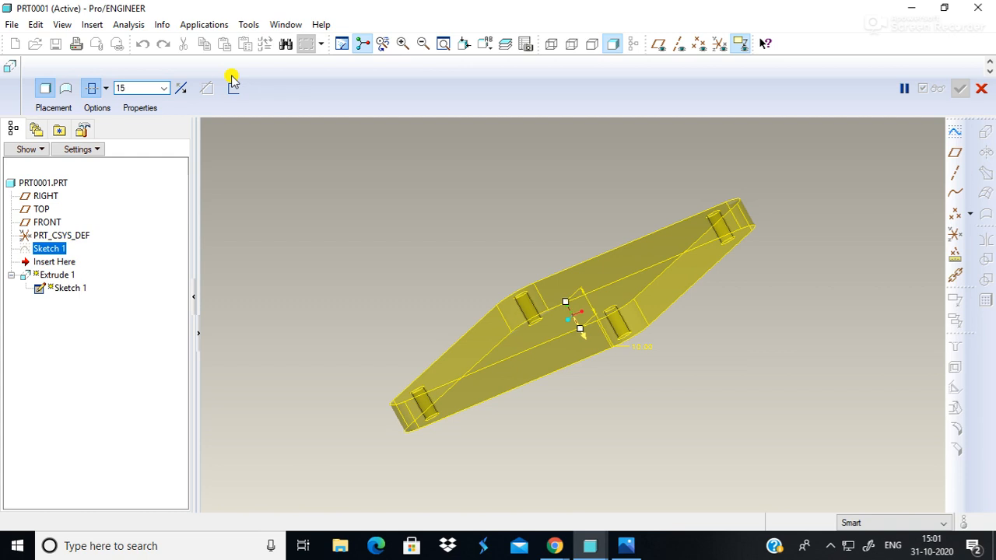
key(Return)
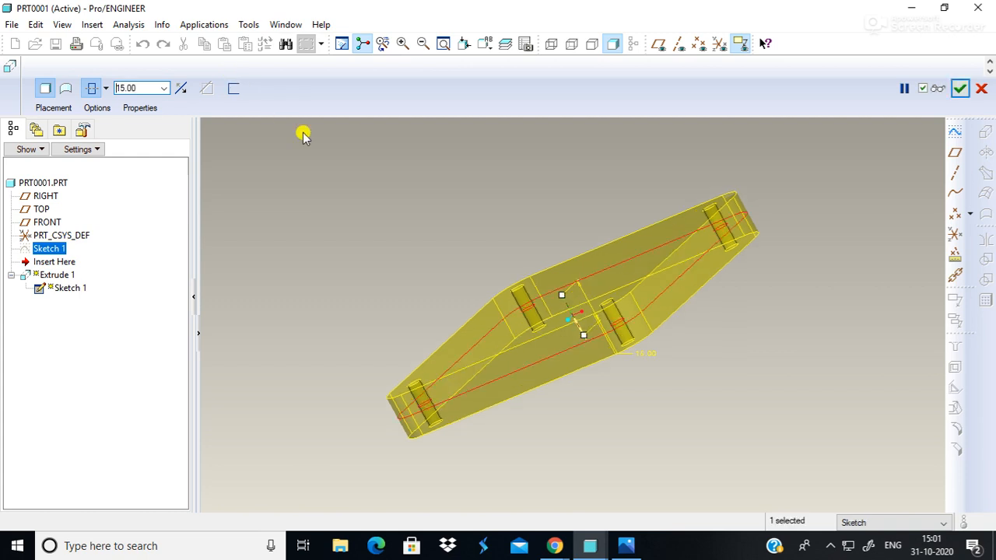
click(965, 89)
middle_drag(838, 143, 871, 340)
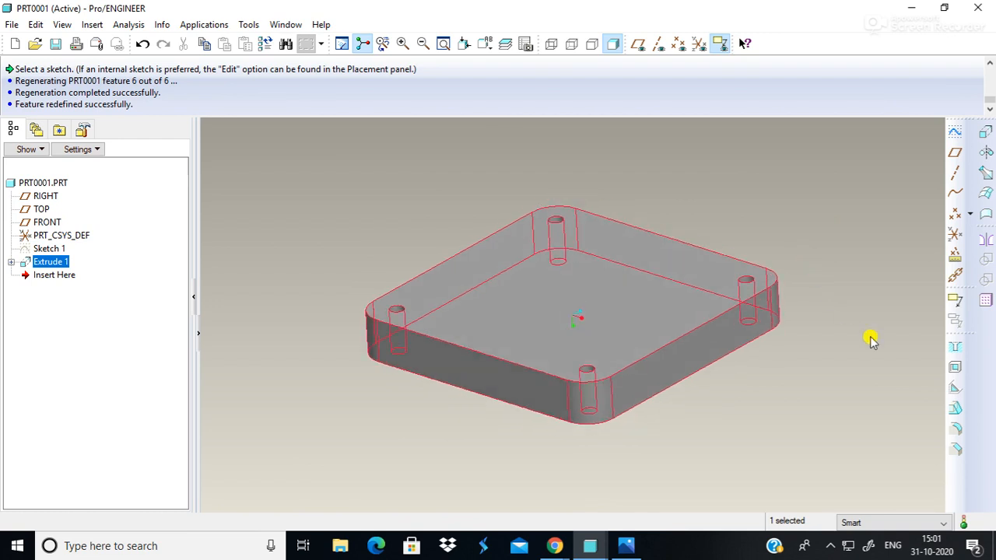
click(832, 349)
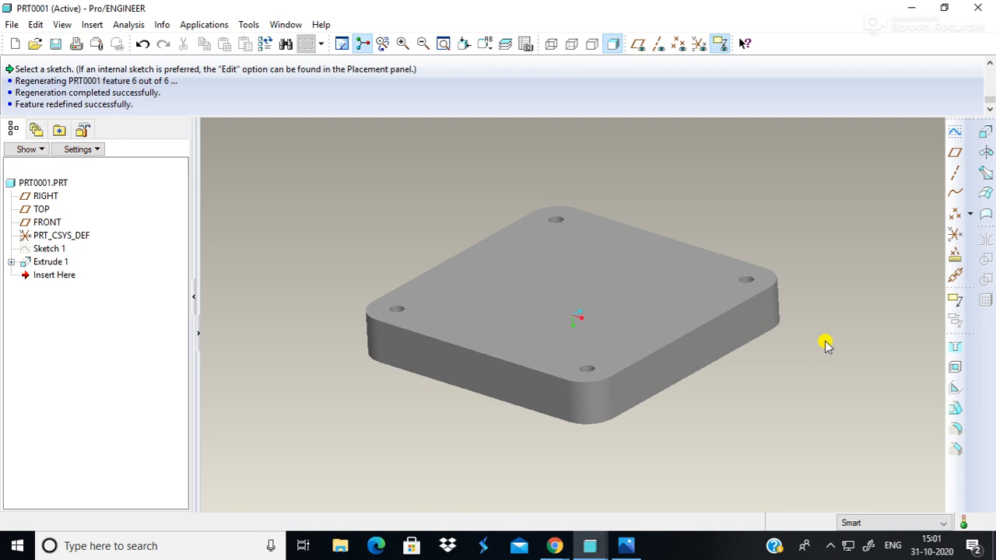
- Create a new solid part named prt0002 from the mmns_part_solid template instead of the default template
mouse_move(318, 241)
middle_down()
mouse_move(347, 303)
mouse_move(327, 285)
mouse_move(338, 249)
middle_up()
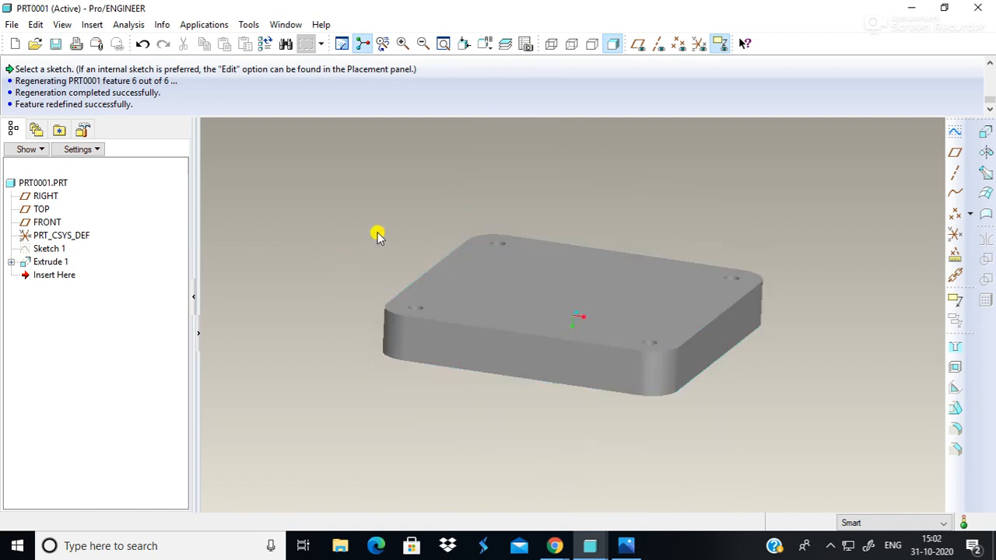
click(11, 26)
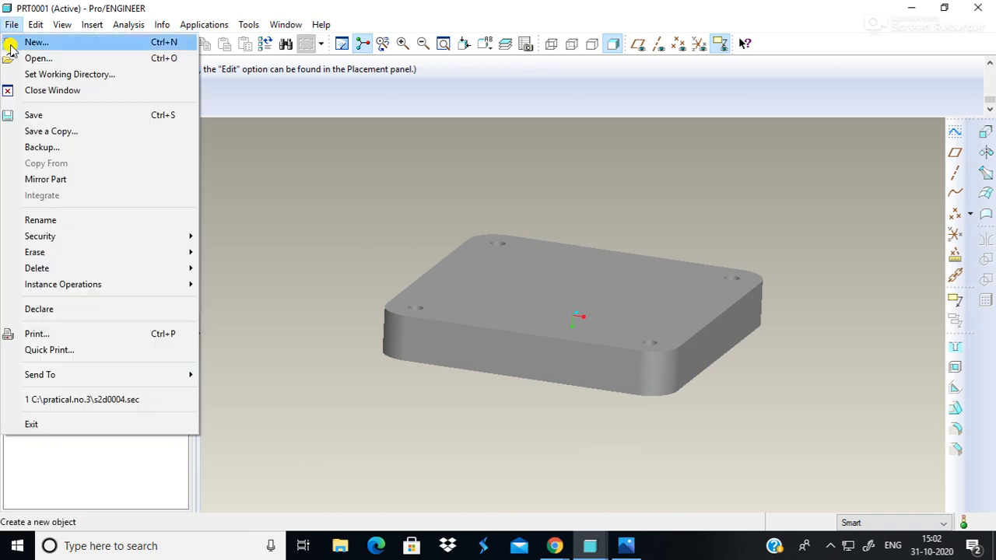
click(11, 45)
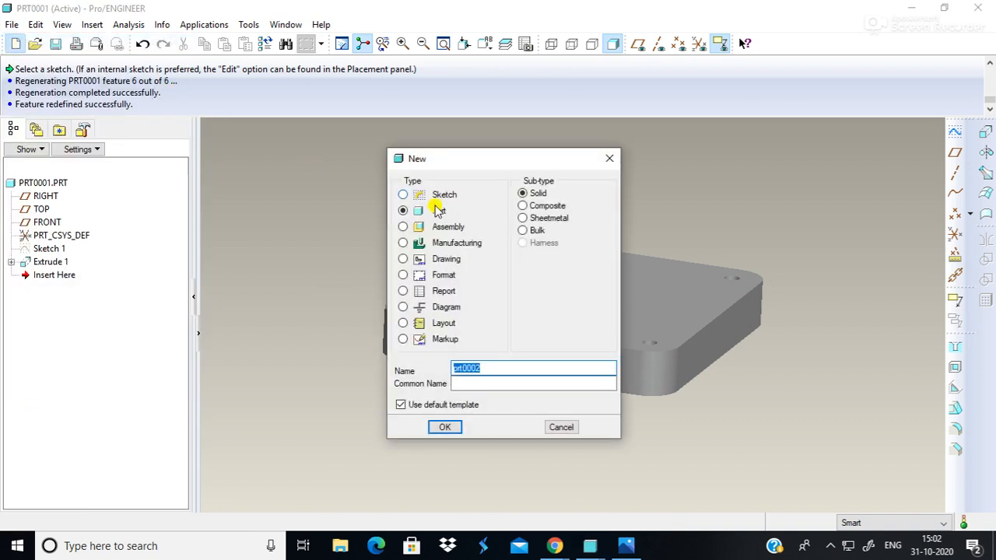
click(400, 405)
click(473, 382)
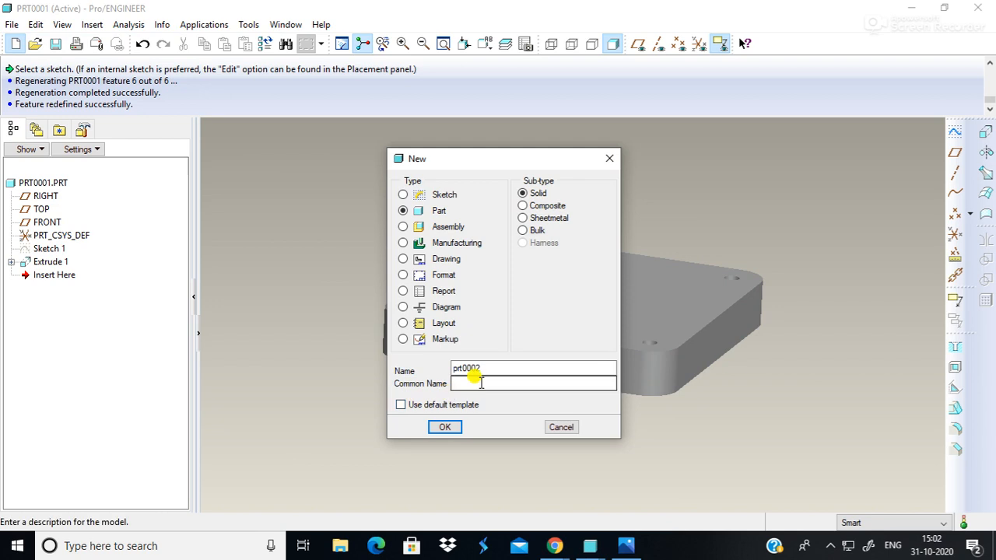
click(449, 425)
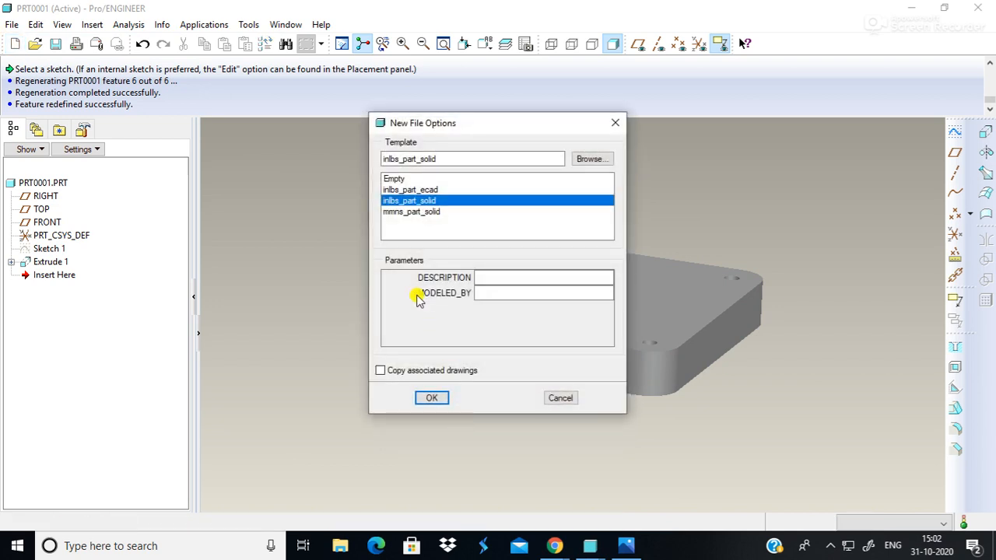
click(402, 212)
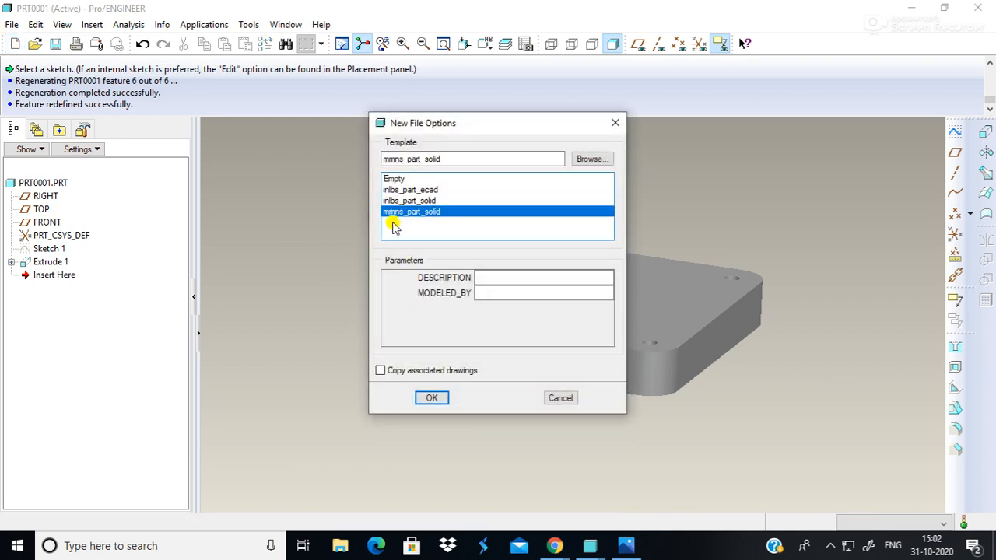
click(431, 397)
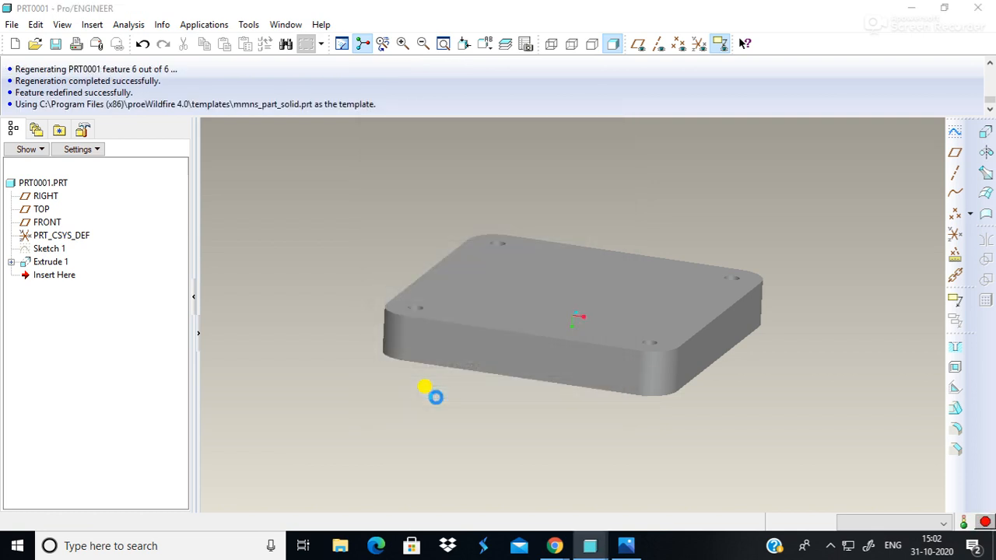
click(838, 11)
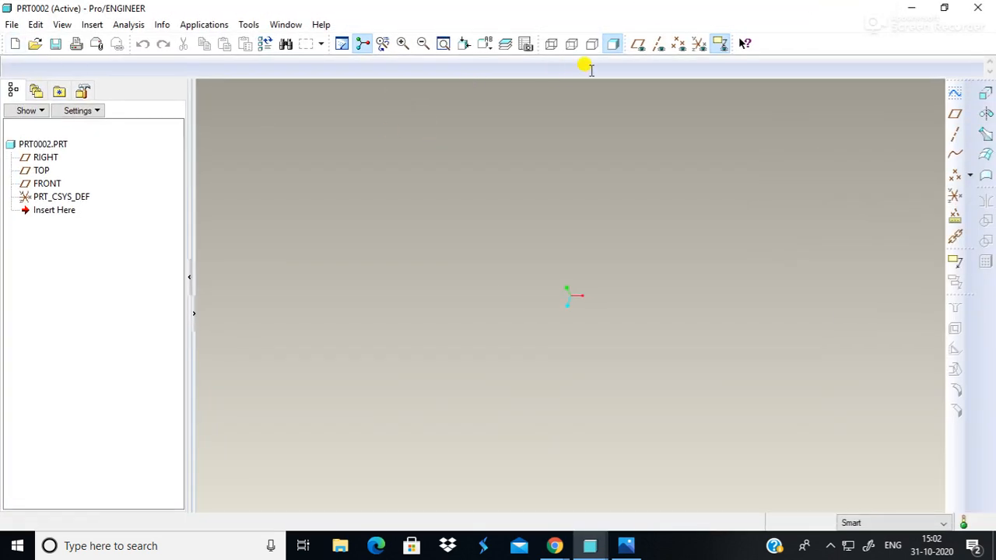
- Show the datum planes and start a sketch on the TOP plane, with RIGHT as the reference and orientation Right
click(638, 45)
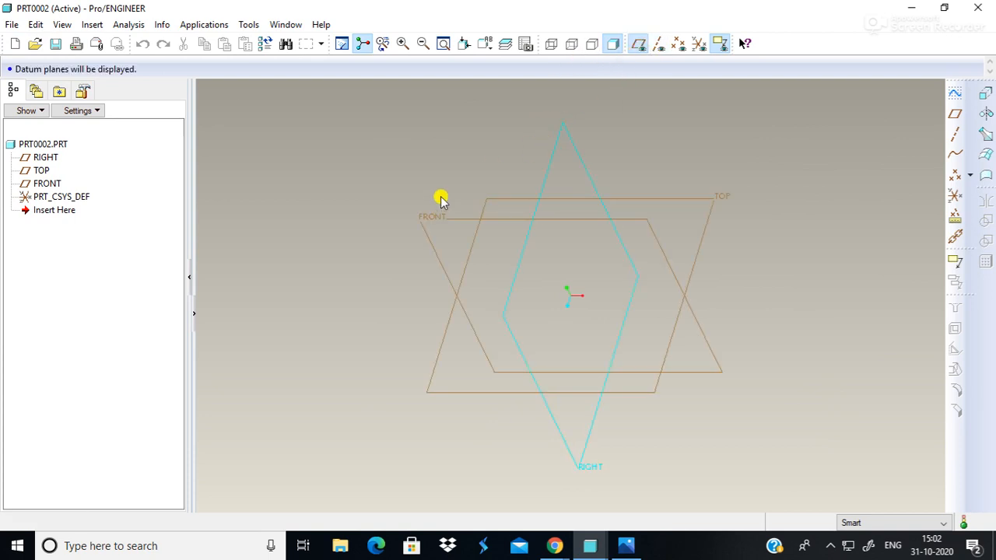
click(715, 202)
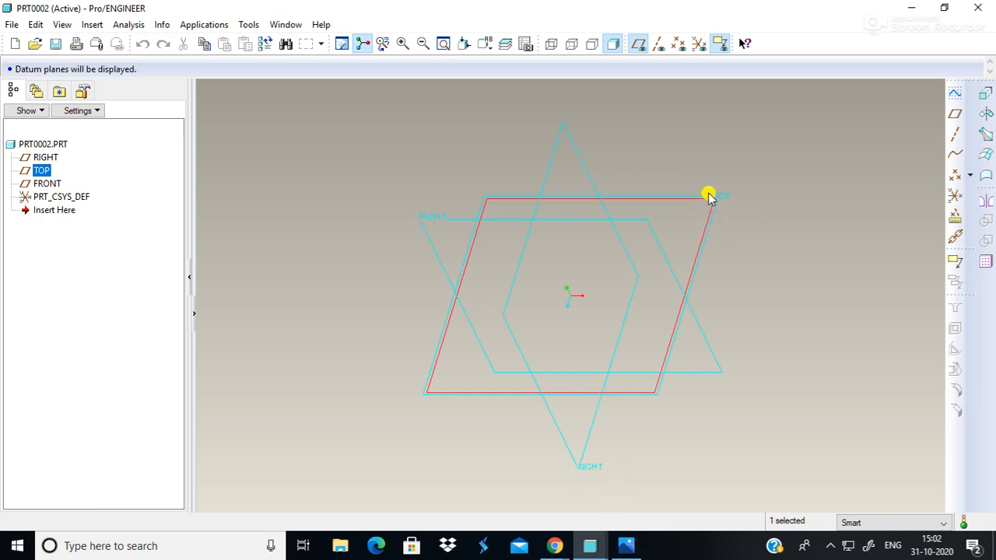
click(956, 94)
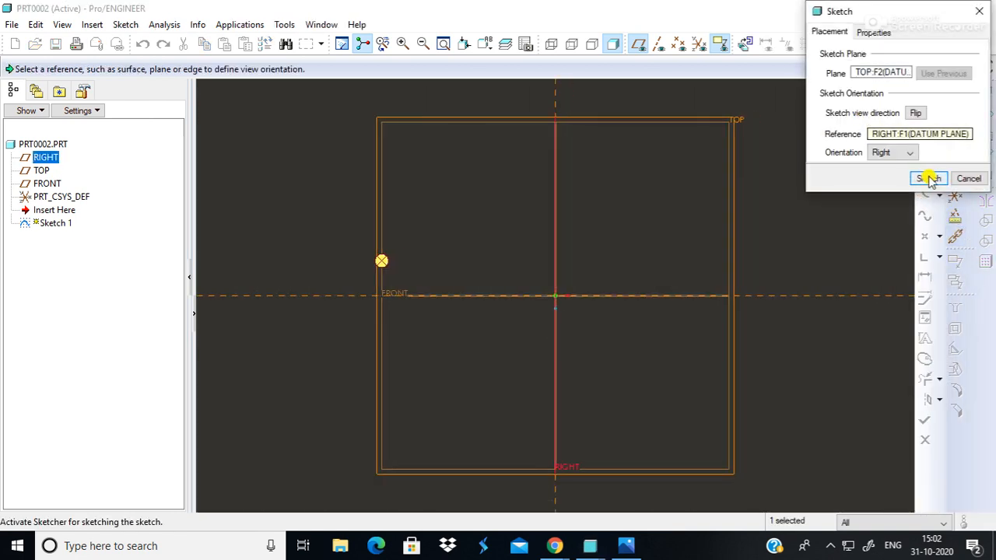
click(930, 179)
- Sketch a rectangle of about 403 by 370 mm around the intersection of the FRONT and RIGHT references
click(945, 134)
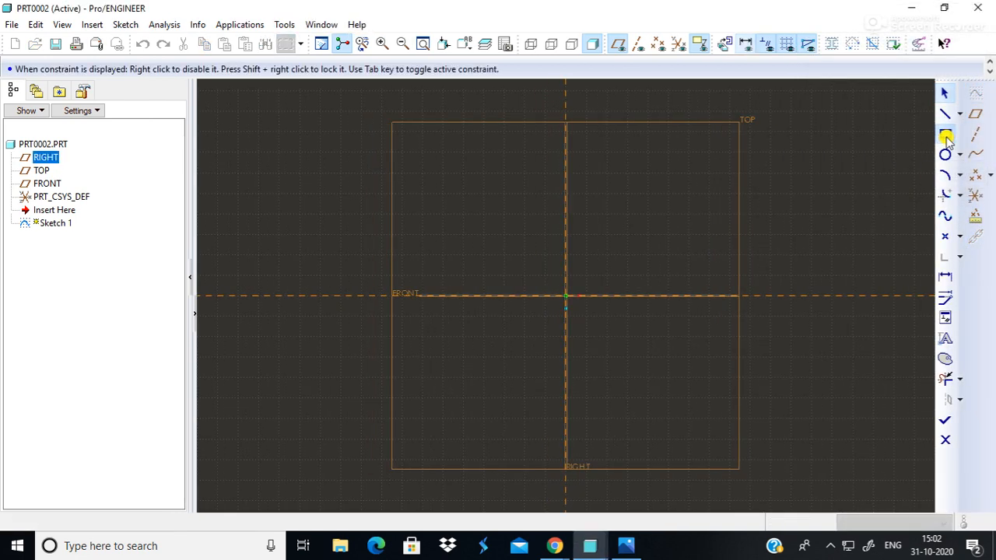
click(434, 177)
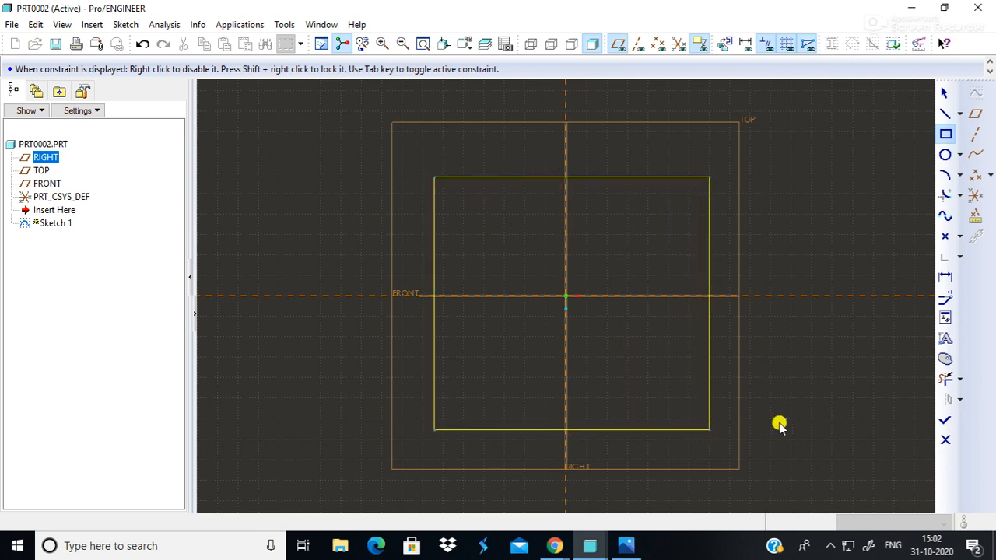
click(813, 384)
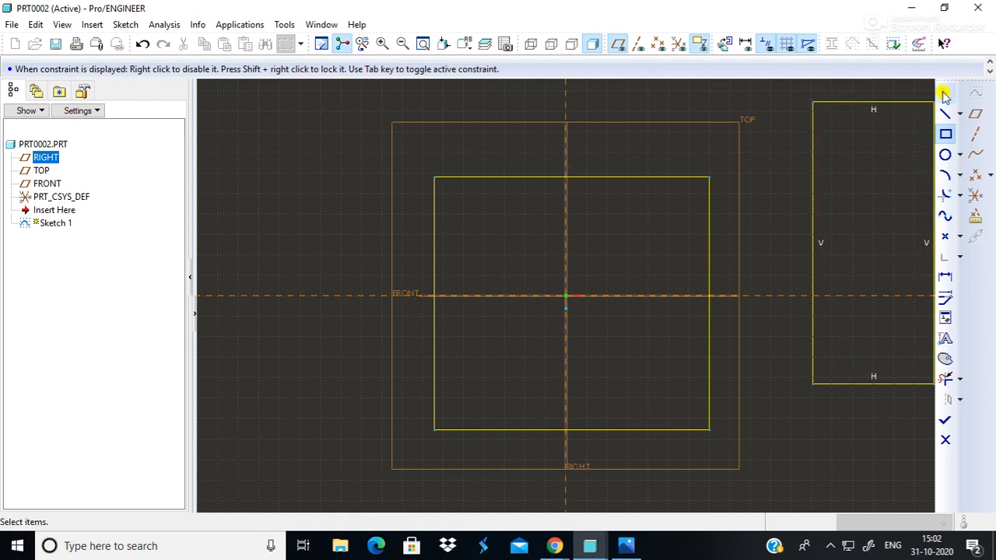
click(943, 93)
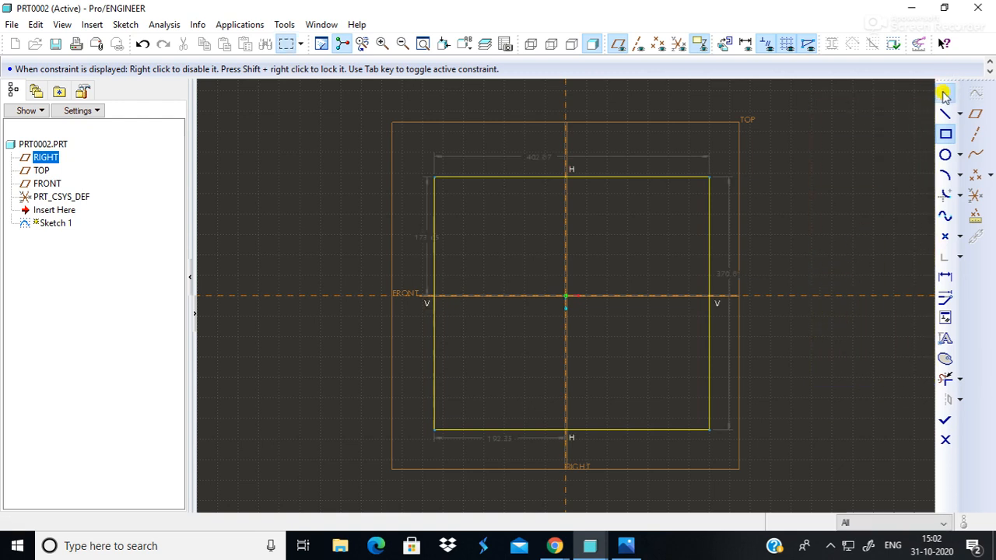
- Set the rectangle's width and height to 100 mm each
double_click(542, 155)
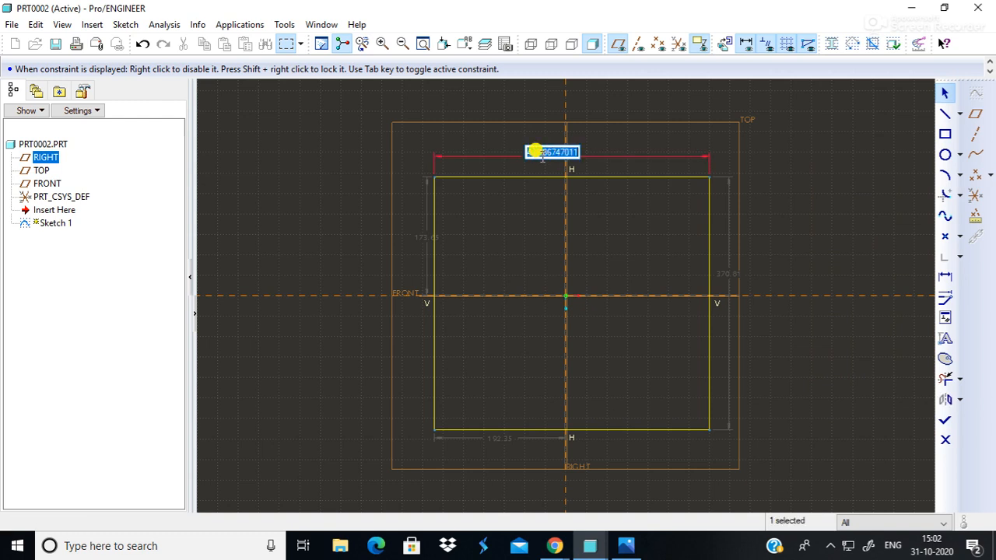
text(100)
key(Return)
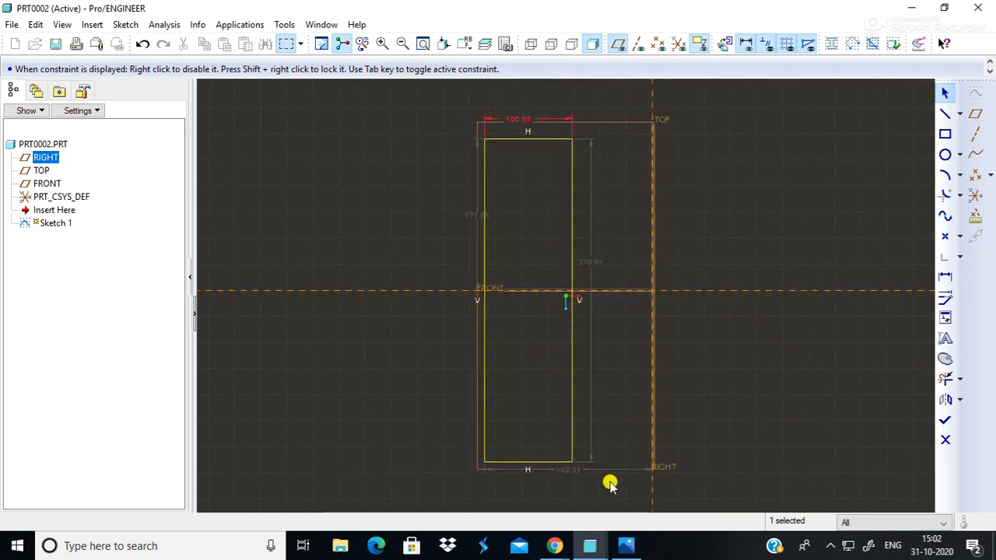
double_click(592, 263)
text(100)
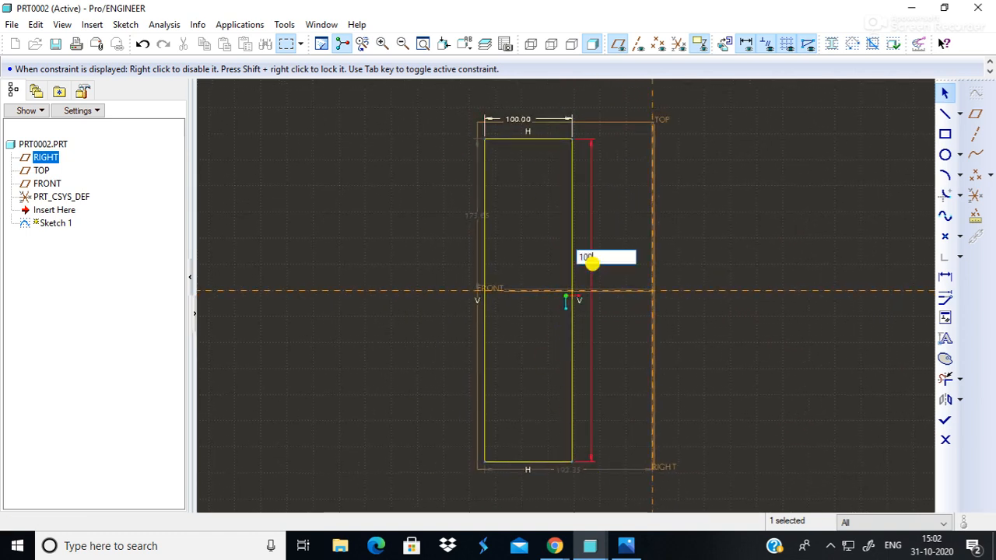
key(Return)
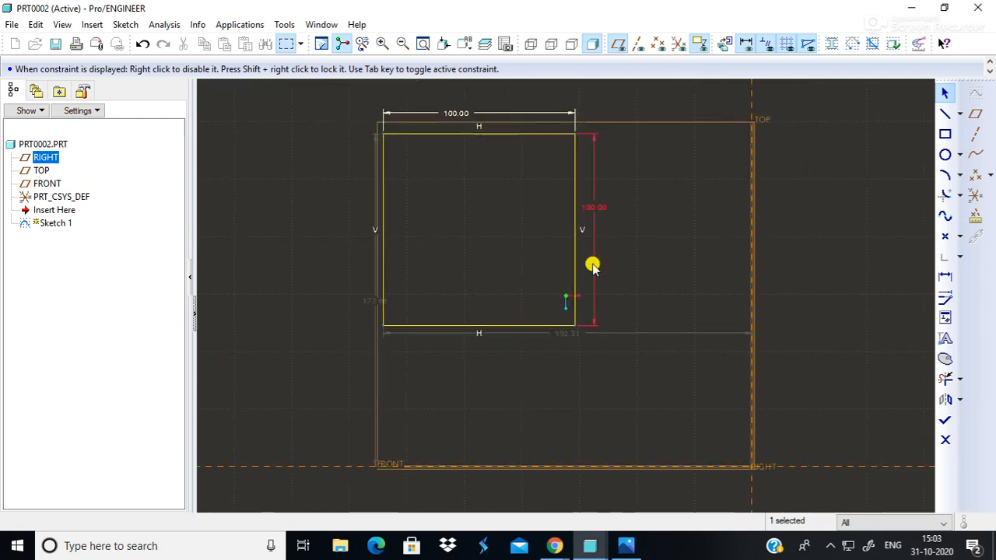
- Center the square on the references by setting its left edge 50 mm from RIGHT and its upper edge 50 mm from FRONT
double_click(566, 331)
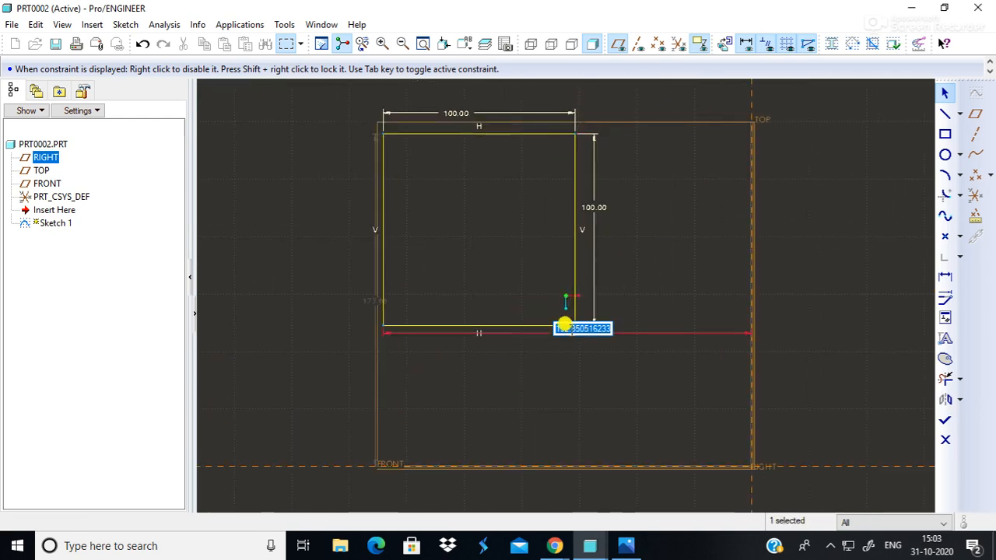
text(50)
key(Return)
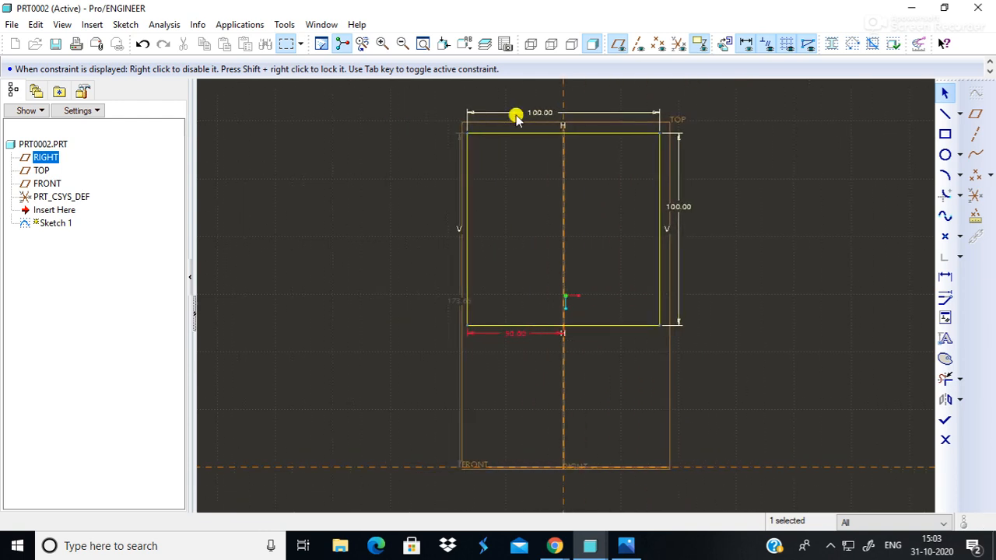
double_click(456, 302)
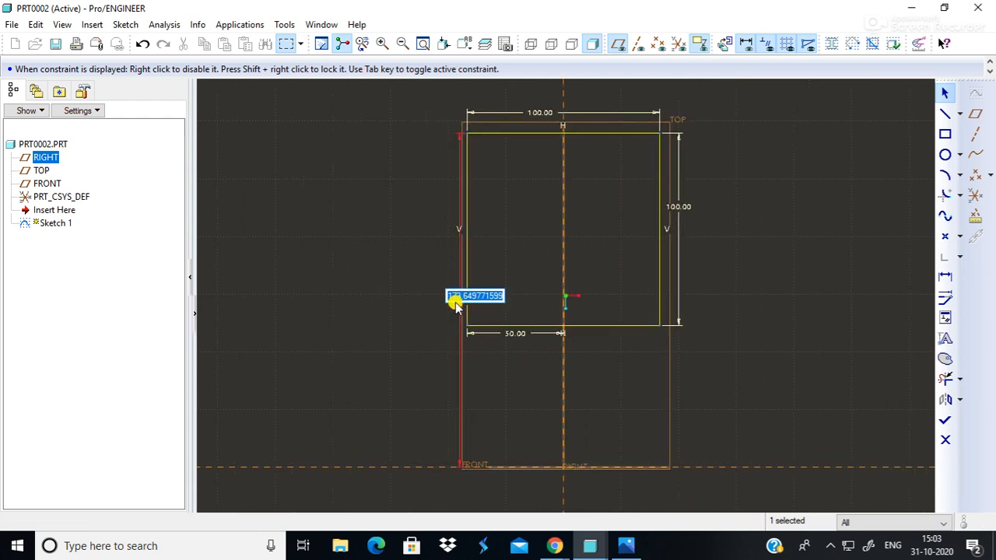
text(50)
key(Return)
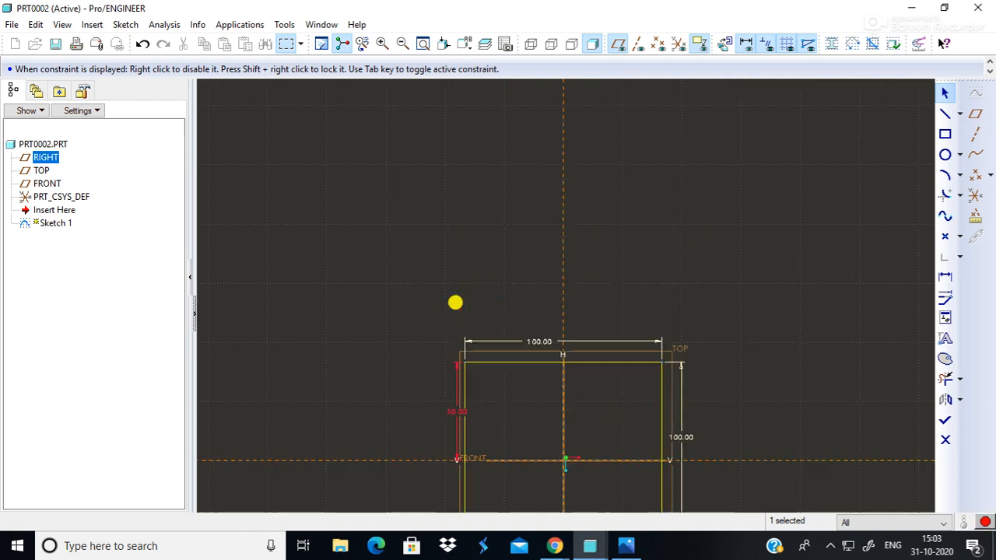
click(789, 384)
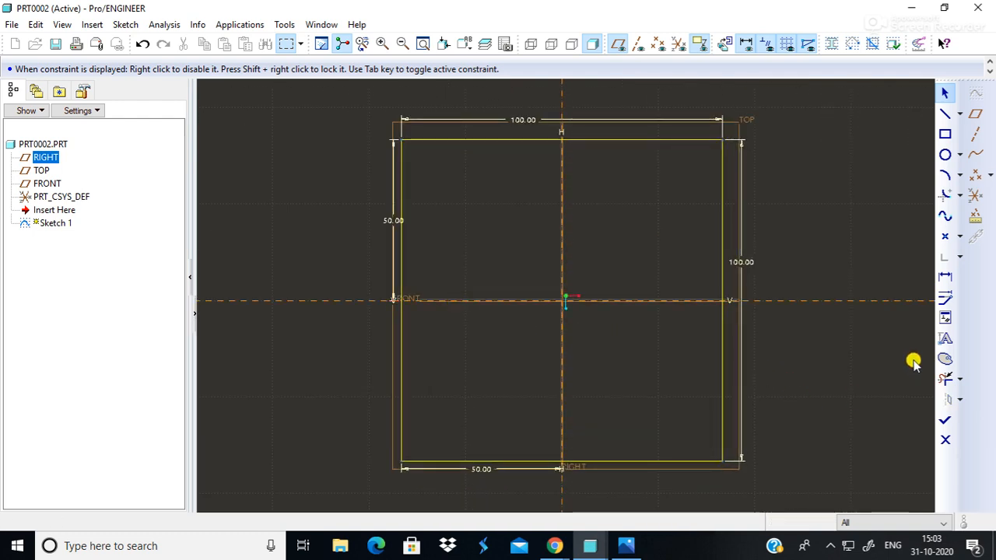
- Try rounding all four corners of the square with circular fillets of about 7 to 10 mm radius
click(944, 195)
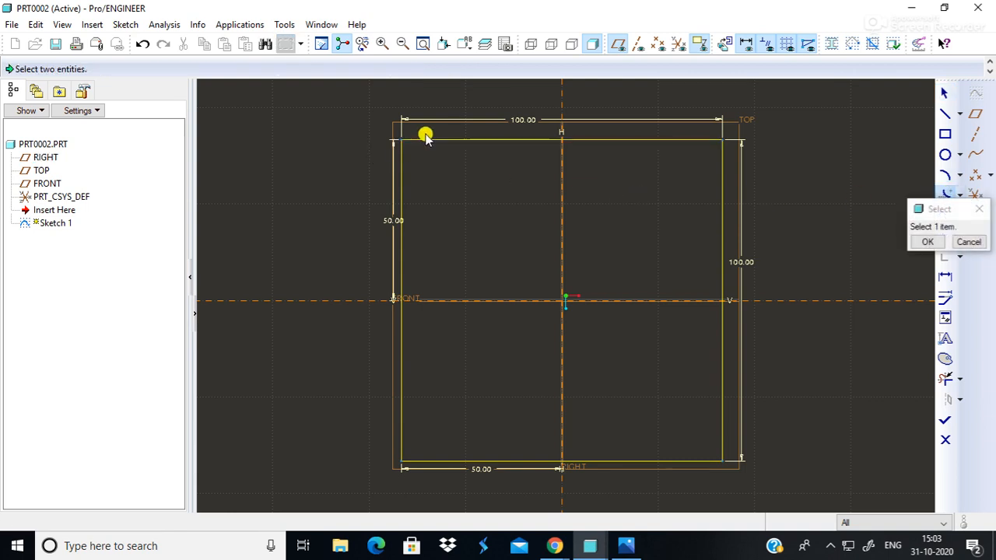
click(453, 143)
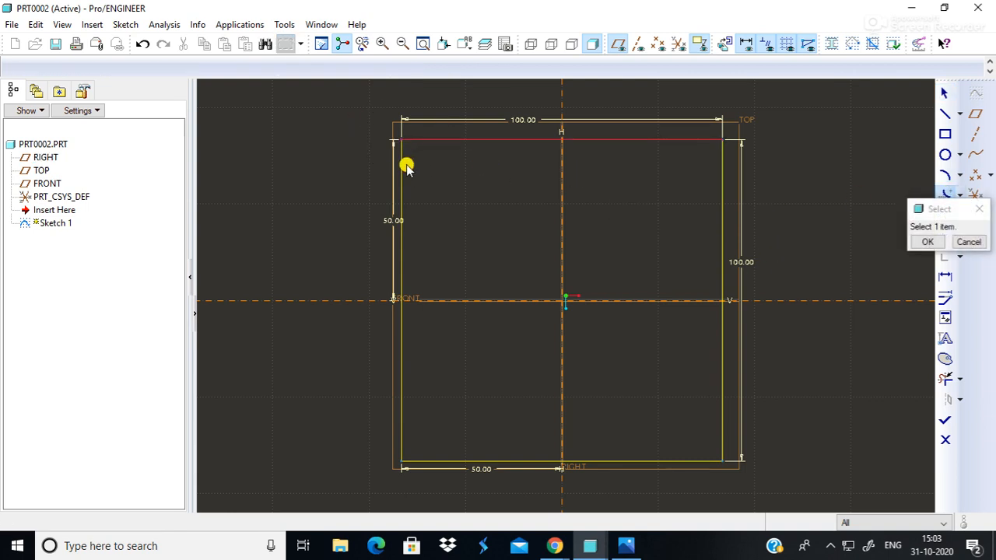
click(405, 168)
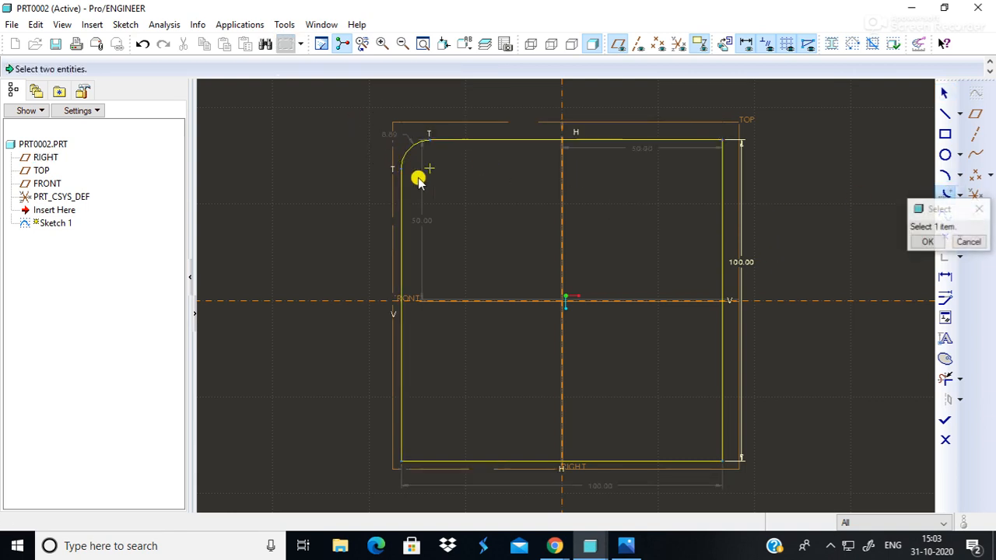
click(691, 141)
click(722, 180)
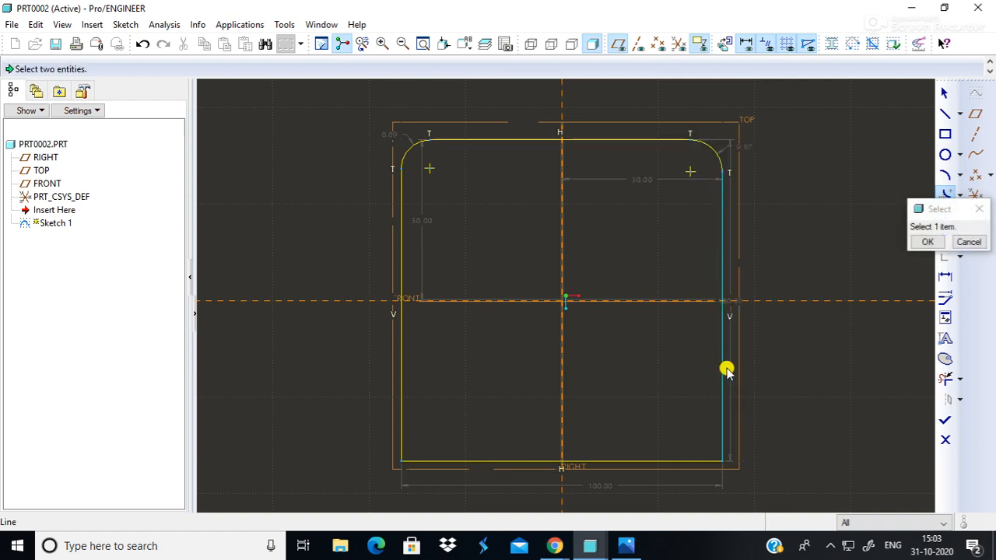
click(723, 421)
click(700, 464)
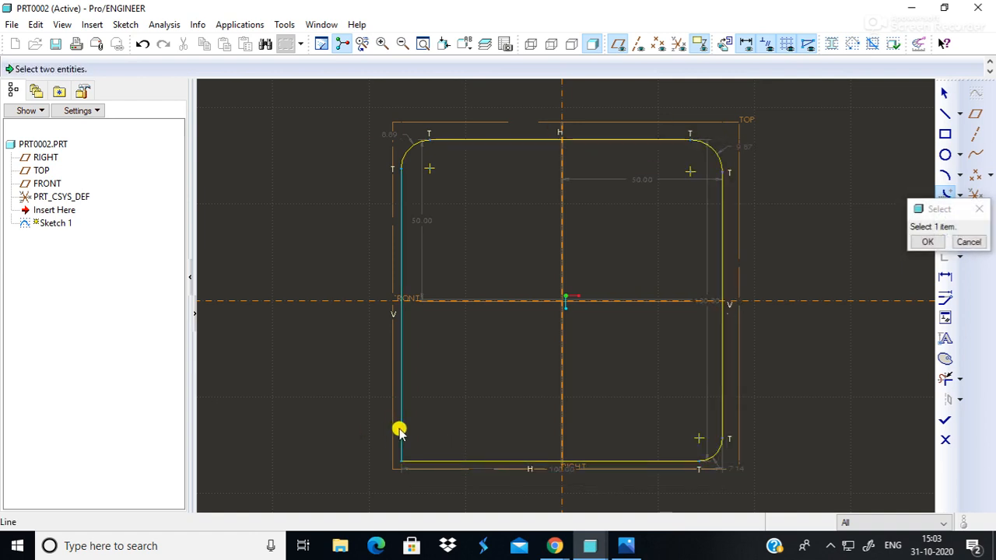
click(401, 426)
click(429, 460)
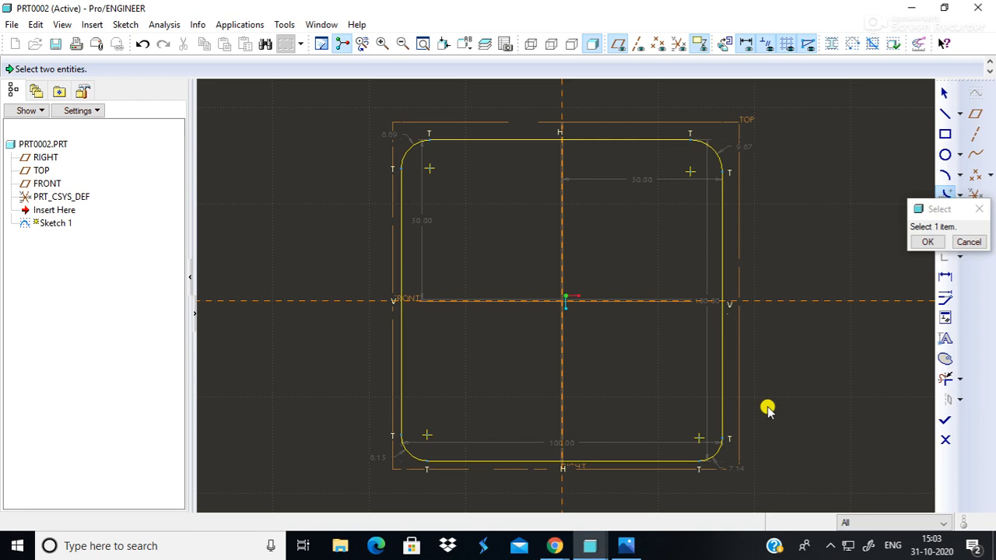
click(970, 242)
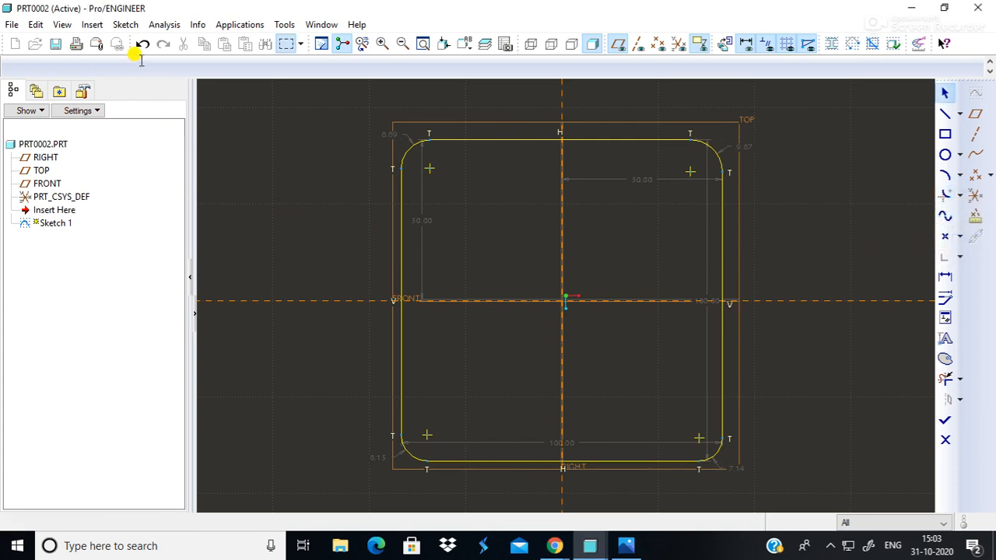
- Undo the four corner fillets on the square
click(143, 44)
click(142, 44)
click(143, 44)
click(143, 44)
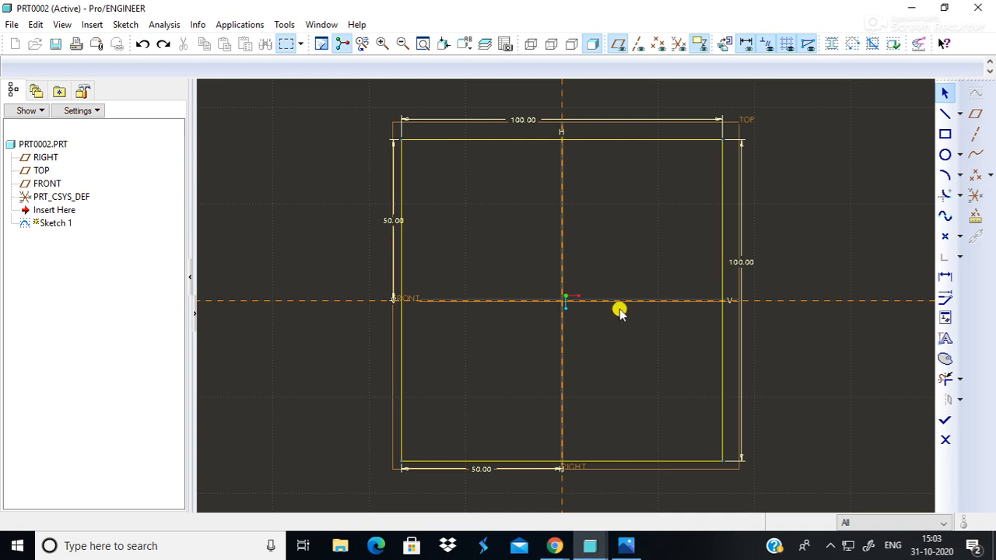
- Finish the square sketch and hide the datum planes
click(946, 422)
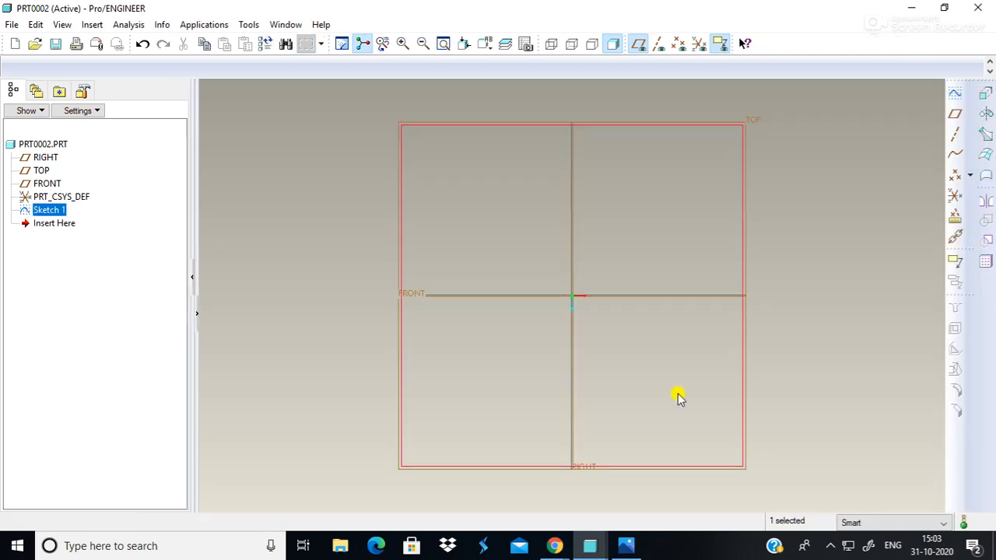
mouse_move(881, 394)
middle_down()
mouse_move(851, 311)
mouse_move(861, 300)
mouse_move(887, 322)
mouse_move(869, 339)
mouse_move(823, 318)
mouse_move(811, 326)
mouse_move(845, 278)
mouse_move(876, 307)
middle_up()
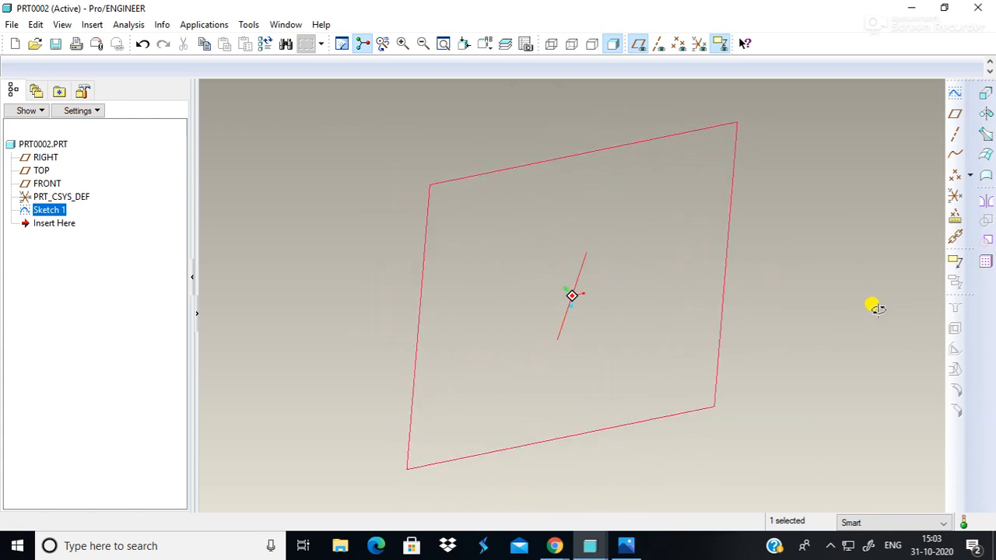
click(637, 43)
- Extrude the square sketch into a solid symmetrically on both sides of its sketch plane
click(984, 93)
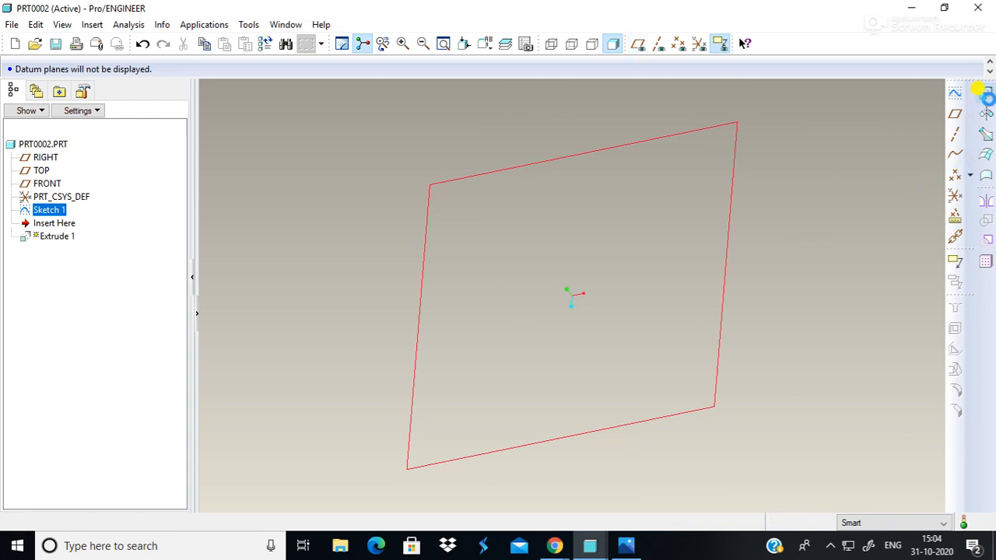
middle_drag(765, 327, 764, 349)
double_click(138, 87)
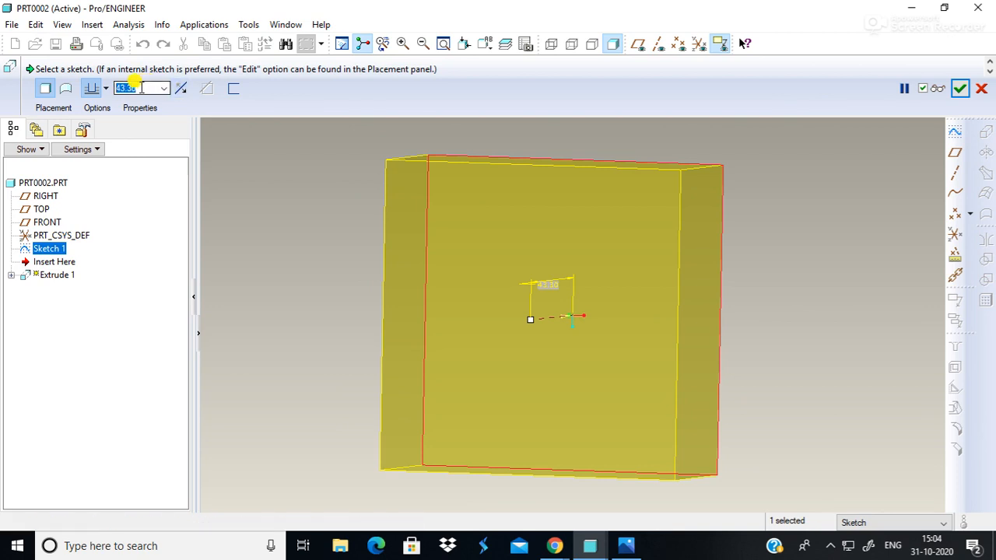
text(20)
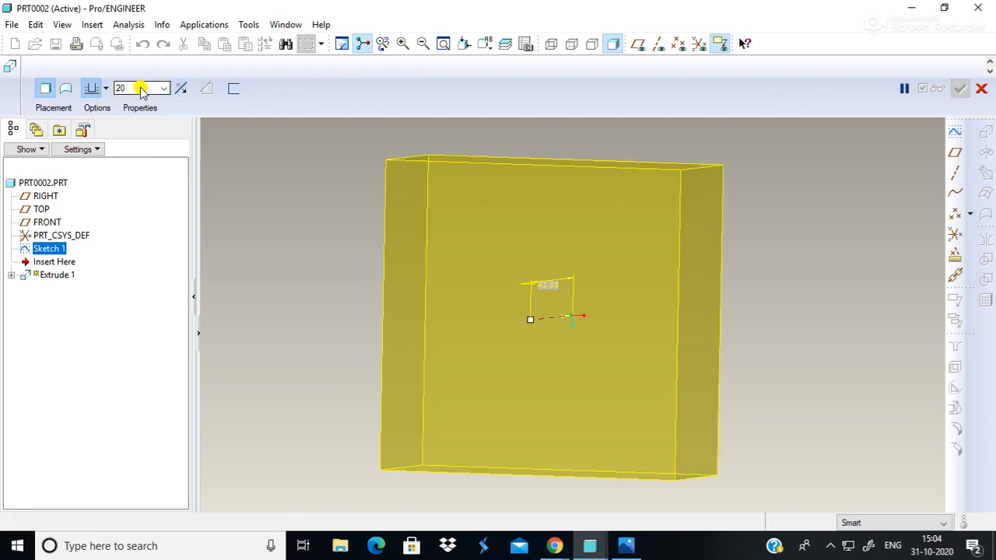
click(106, 90)
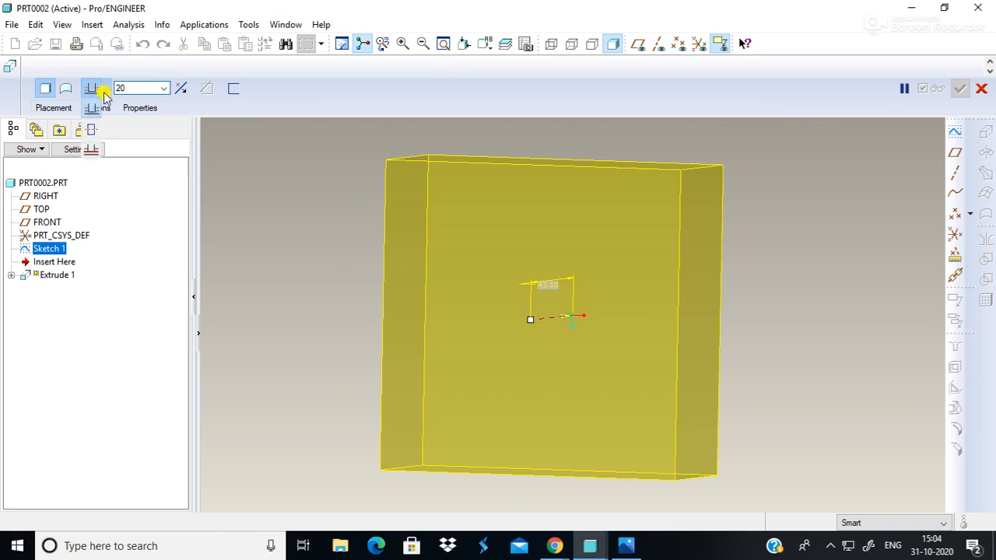
click(90, 129)
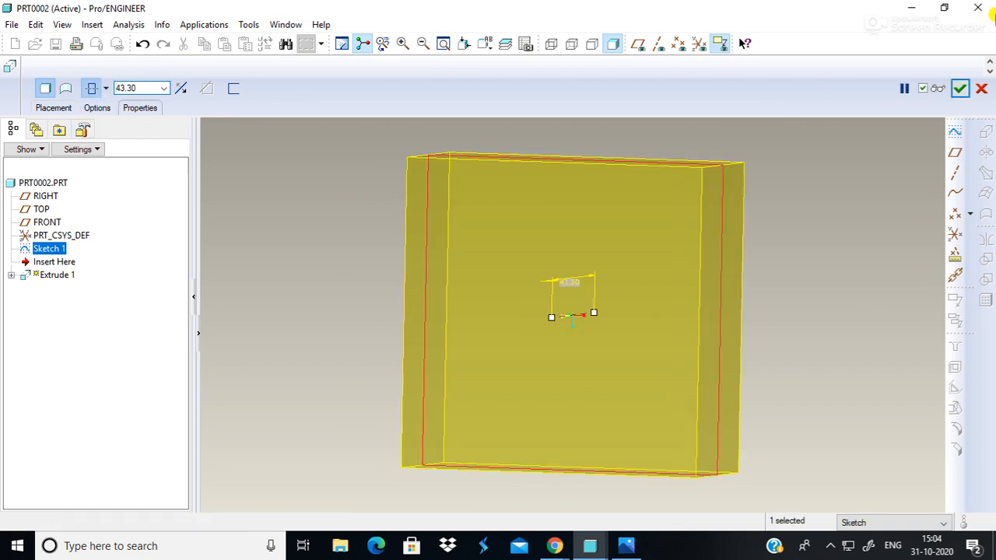
click(959, 88)
middle_drag(842, 264, 811, 365)
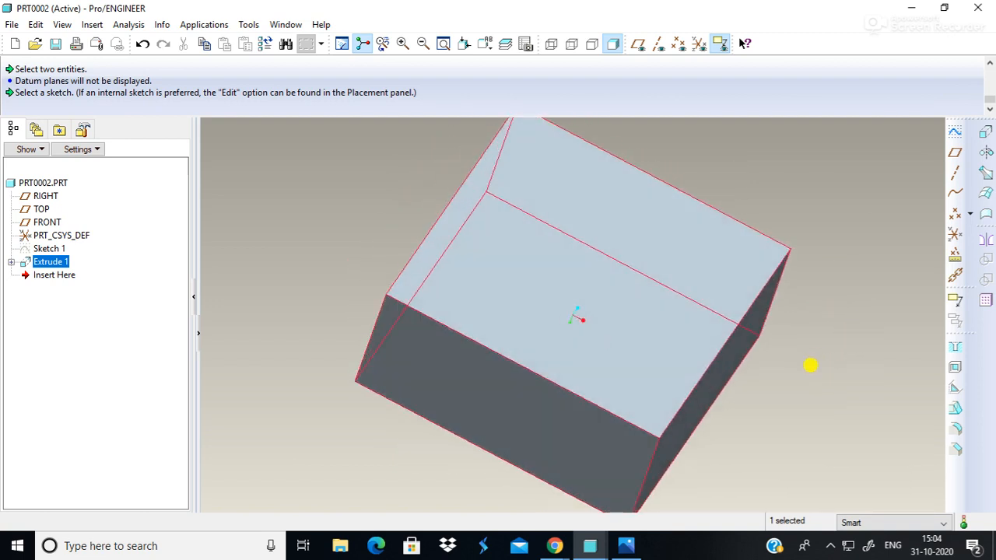
- Redefine the extrusion with a total depth of 20 mm and compare the plate with the reference image 113.png in Photos
right_click(53, 265)
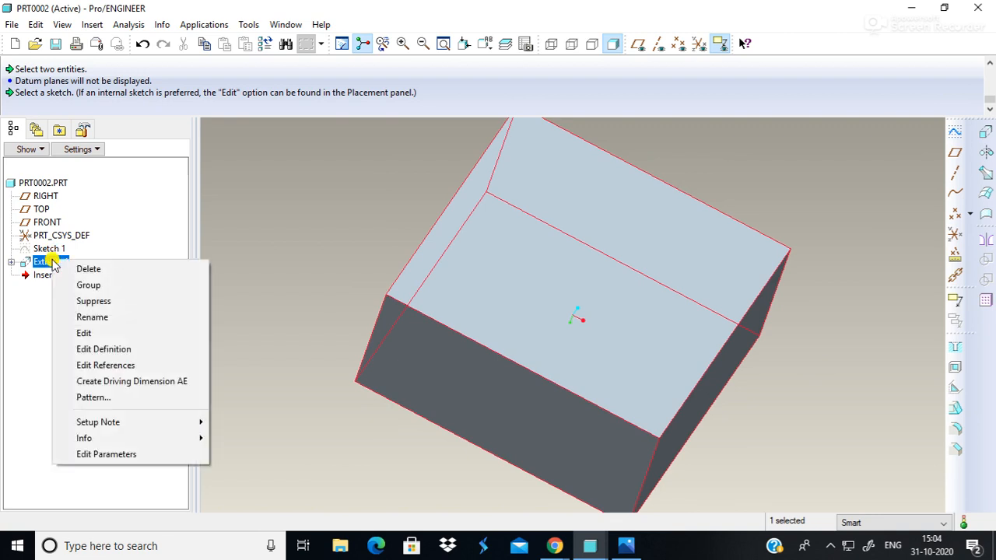
click(78, 347)
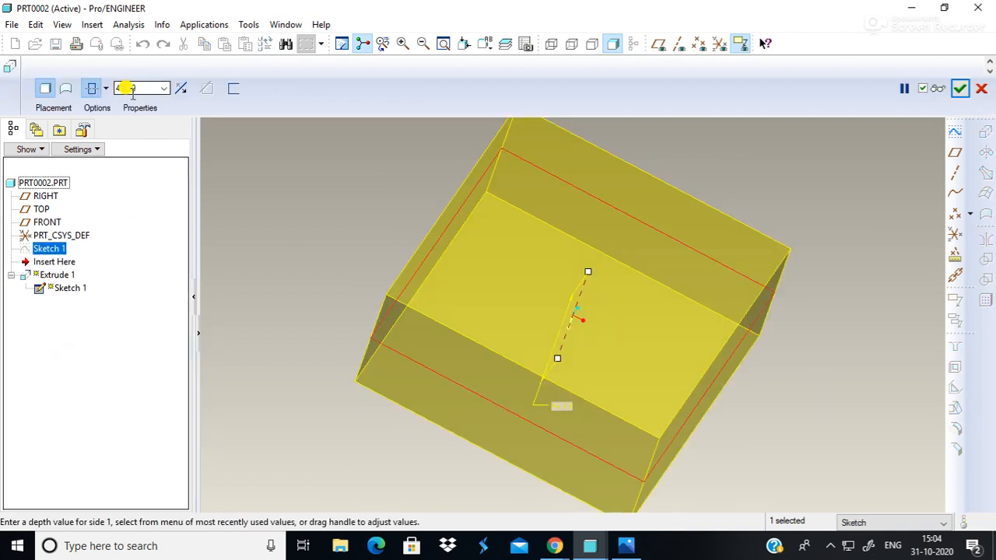
click(164, 88)
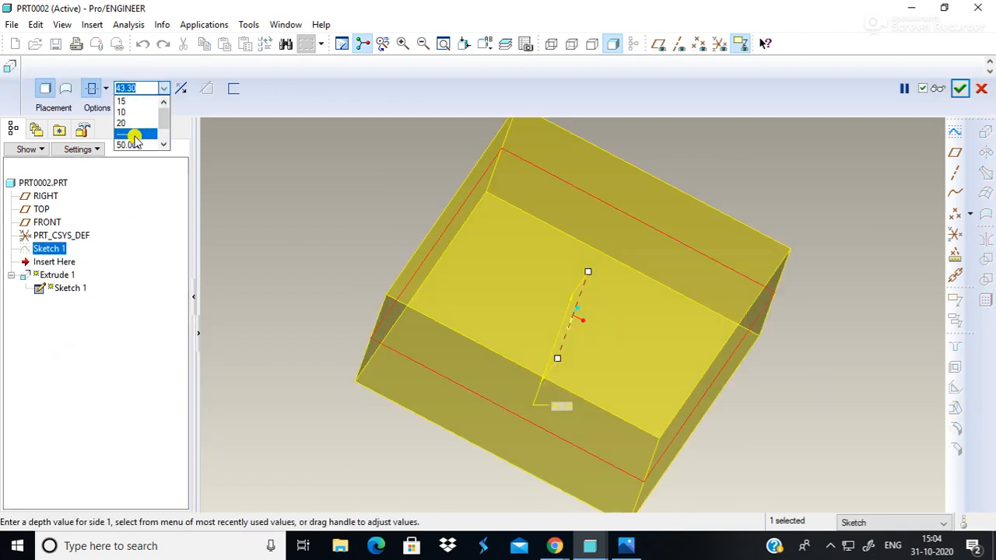
click(130, 124)
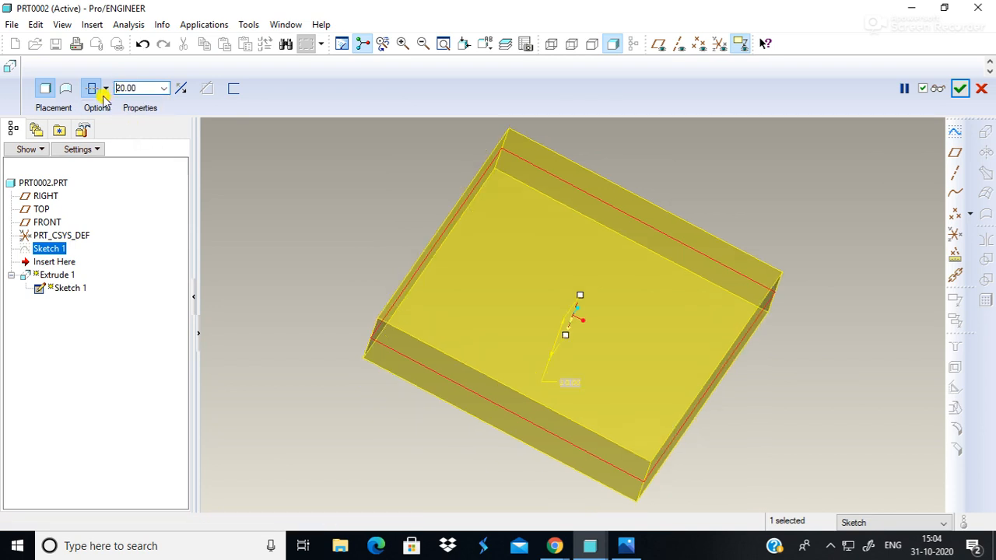
click(959, 88)
mouse_move(898, 455)
middle_down()
mouse_move(867, 434)
mouse_move(864, 382)
mouse_move(895, 389)
mouse_move(922, 424)
mouse_move(882, 407)
mouse_move(887, 423)
mouse_move(911, 435)
mouse_move(891, 415)
mouse_move(915, 395)
middle_up()
mouse_move(826, 247)
middle_down()
mouse_move(715, 238)
mouse_move(729, 300)
mouse_move(702, 306)
mouse_move(724, 329)
middle_up()
click(627, 547)
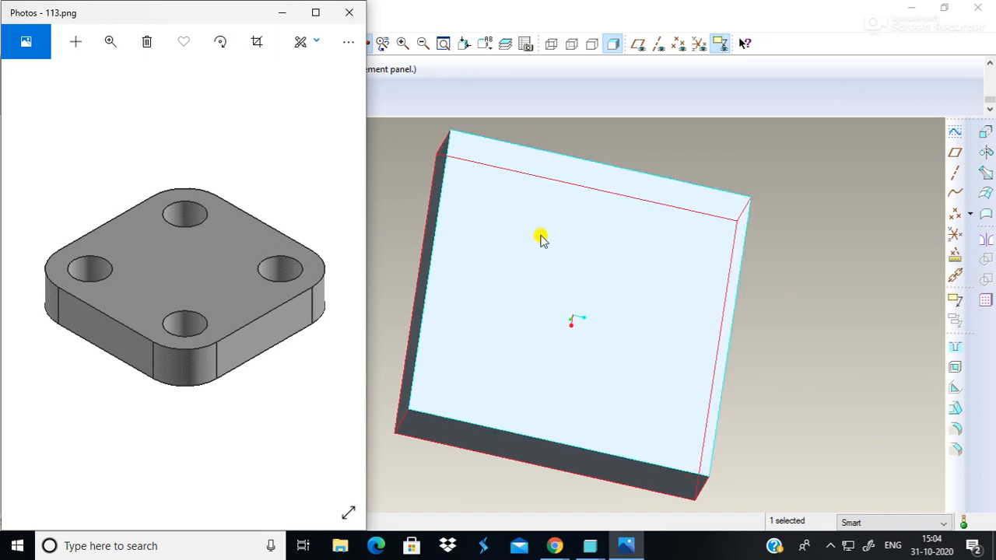
click(831, 350)
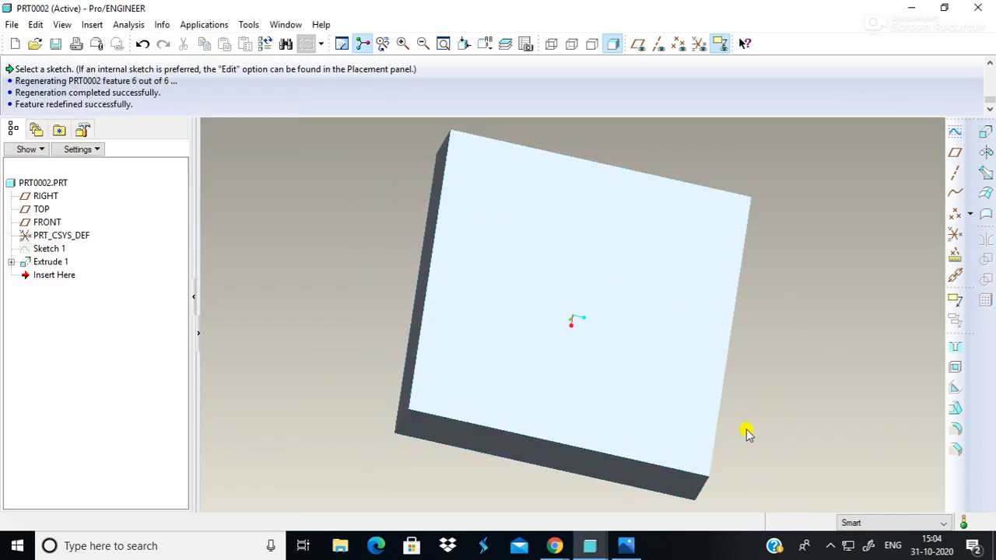
middle_drag(749, 434, 759, 381)
mouse_move(858, 381)
middle_down()
mouse_move(848, 402)
mouse_move(871, 454)
mouse_move(845, 444)
mouse_move(839, 454)
middle_up()
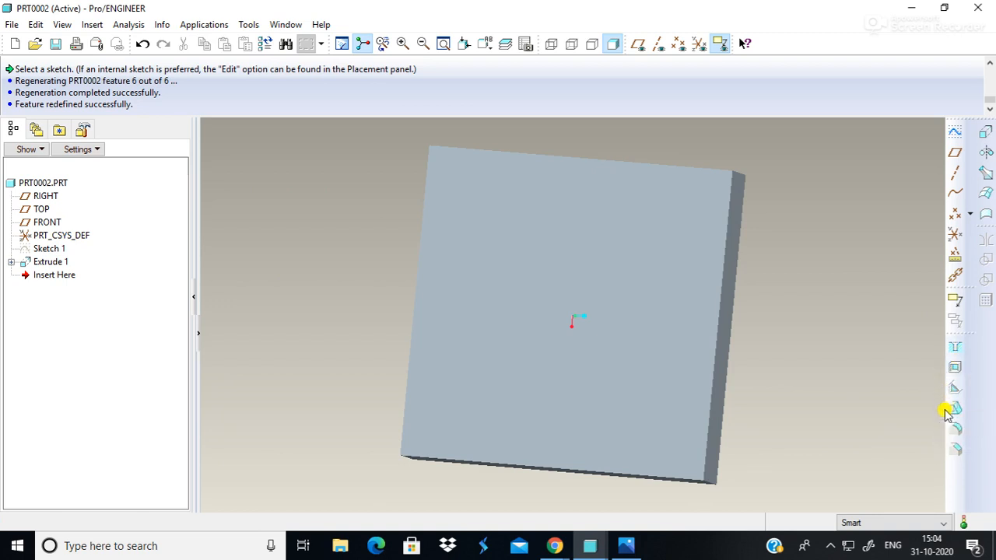
- Add rounds of about 17 mm radius to two adjacent vertical corner edges of the plate
click(956, 429)
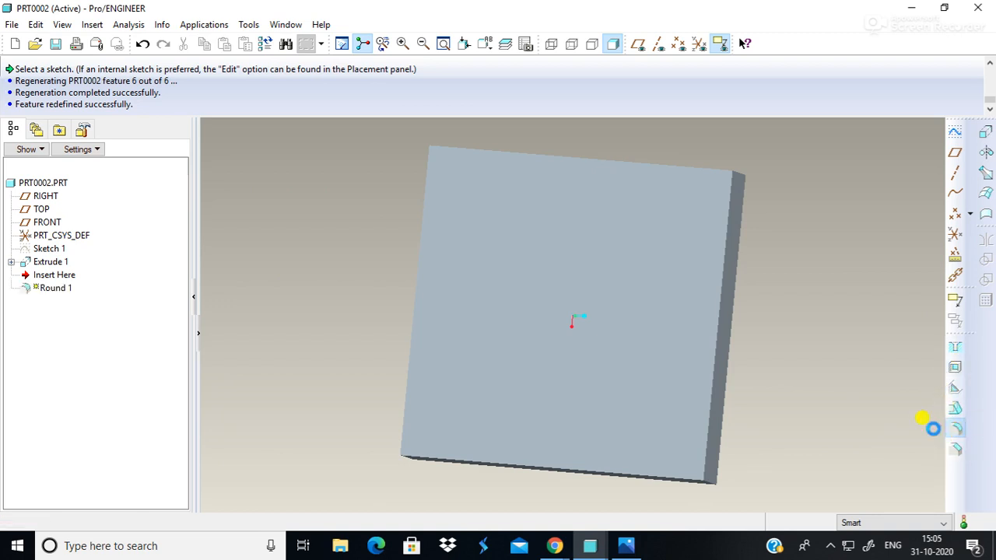
middle_drag(817, 454, 687, 344)
key(ctrl+d)
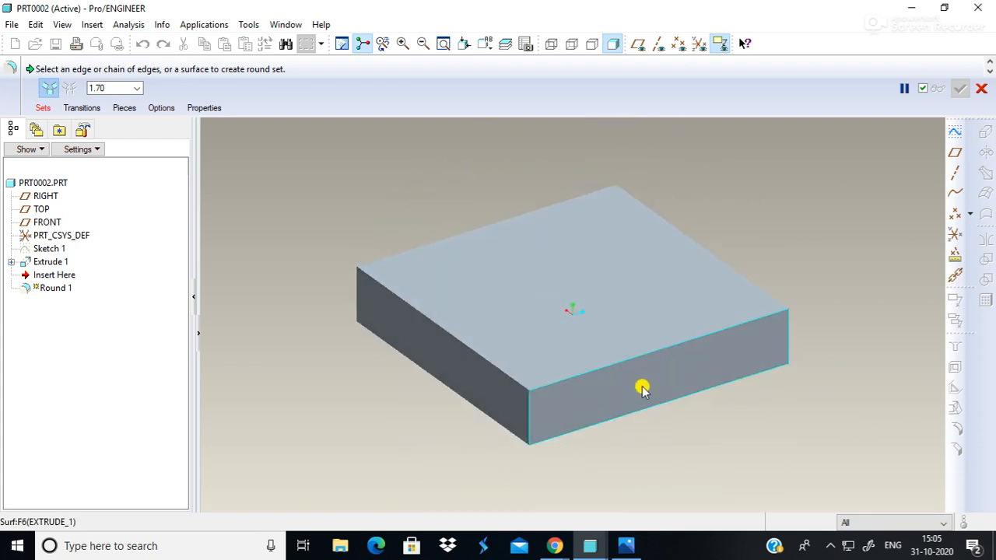
click(530, 417)
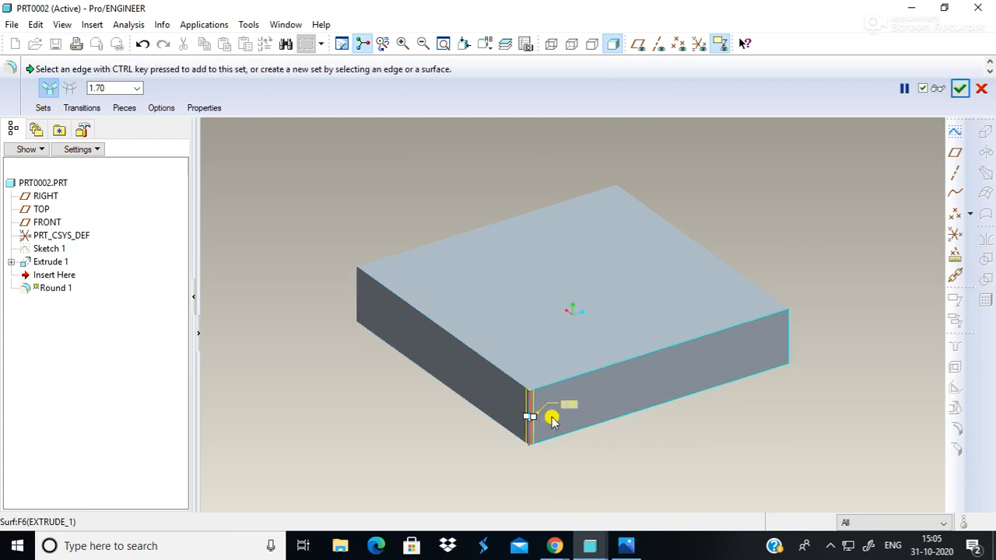
drag(534, 422, 580, 412)
ctrl+click(788, 350)
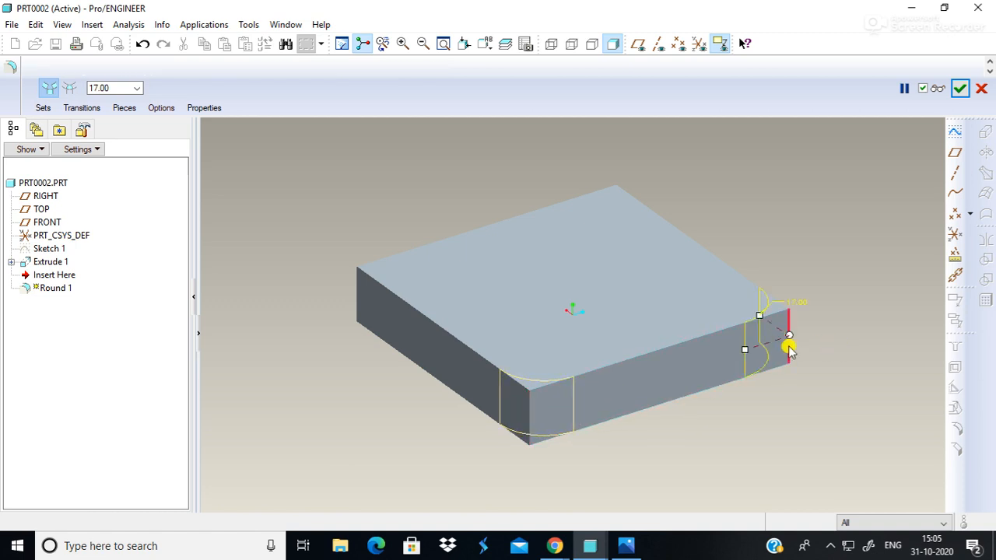
middle_drag(852, 354, 823, 348)
mouse_move(817, 315)
middle_down()
mouse_move(782, 381)
mouse_move(809, 373)
mouse_move(826, 330)
middle_up()
- Set the radius of both corner rounds to 10 mm
double_click(735, 413)
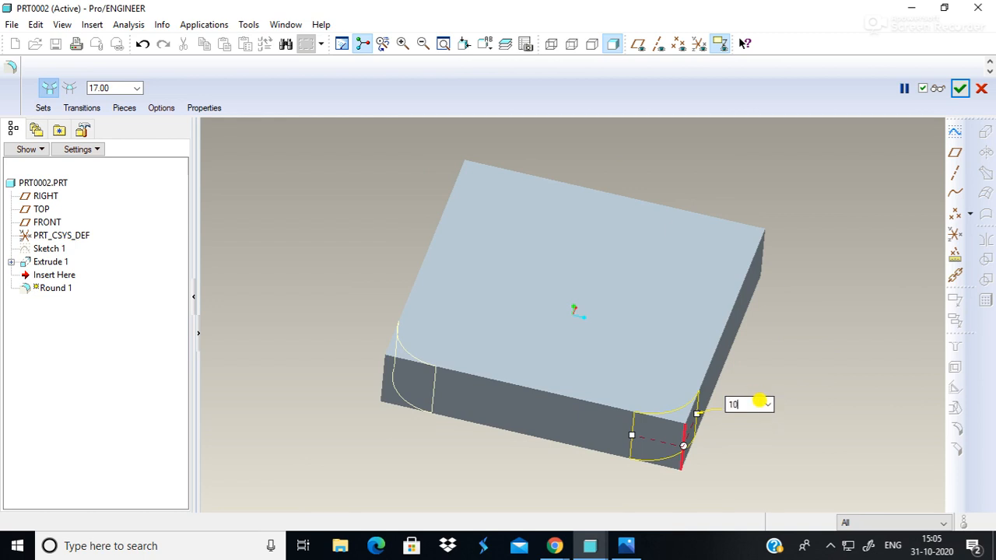
click(862, 404)
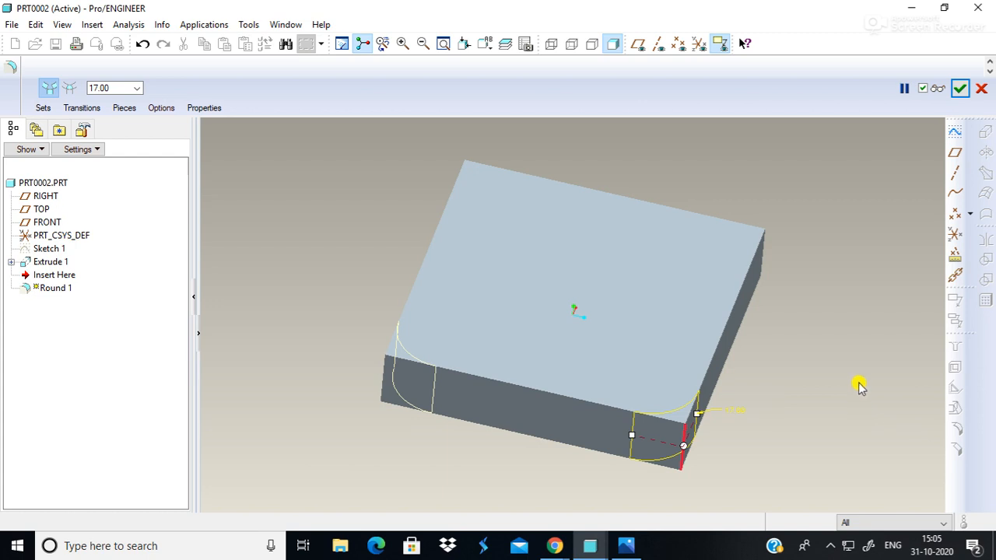
double_click(739, 413)
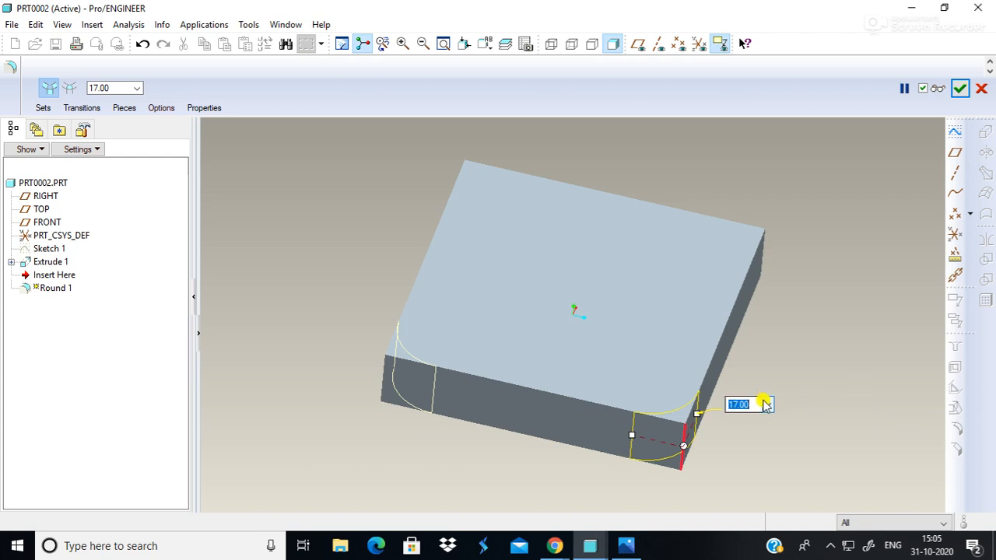
key(Return)
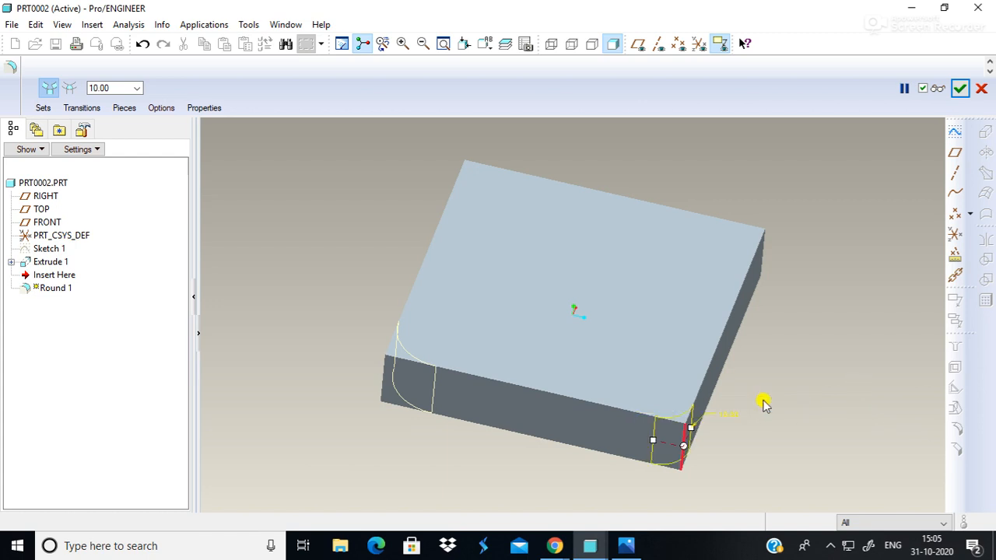
click(406, 356)
double_click(472, 380)
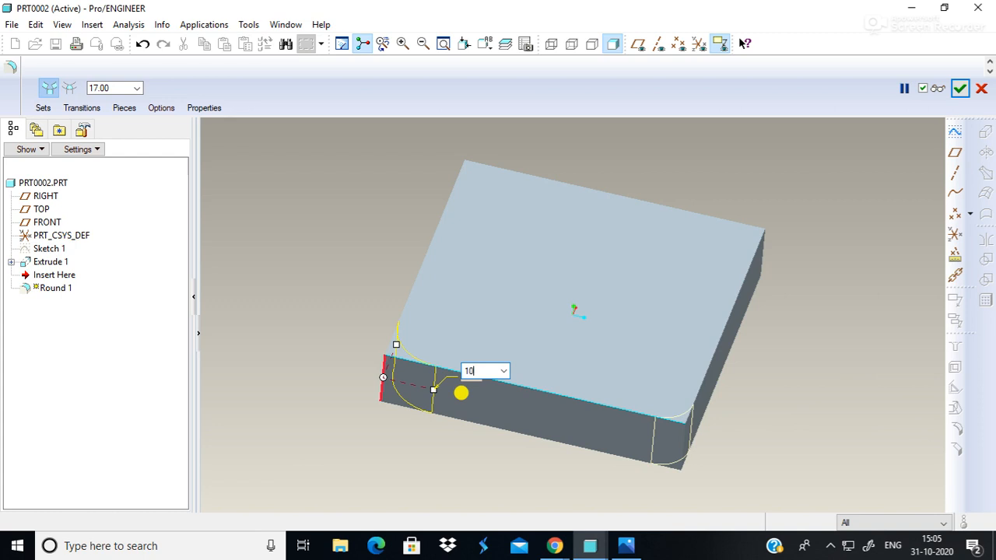
key(Return)
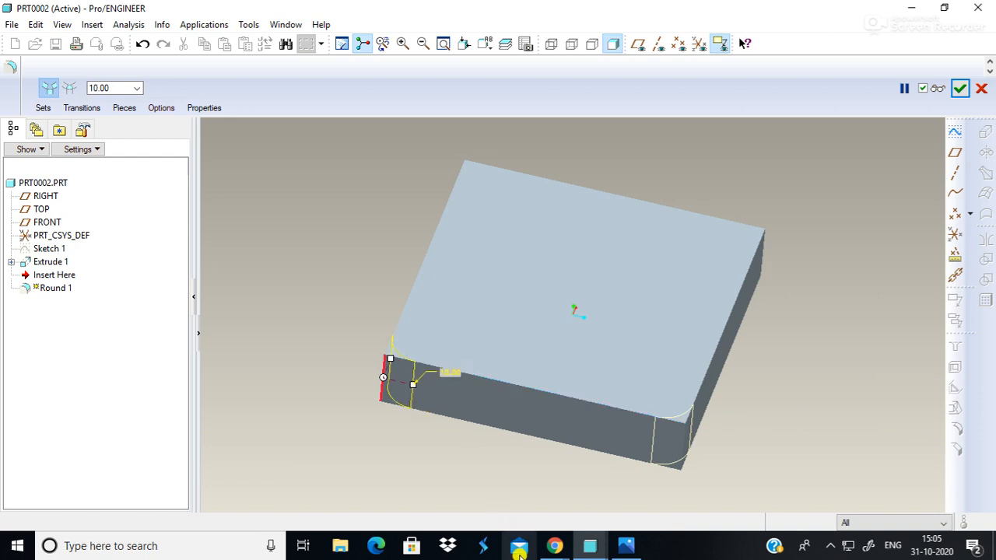
- Round the remaining two vertical corner edges with a 10 mm radius and finish the round feature
middle_drag(777, 295, 667, 322)
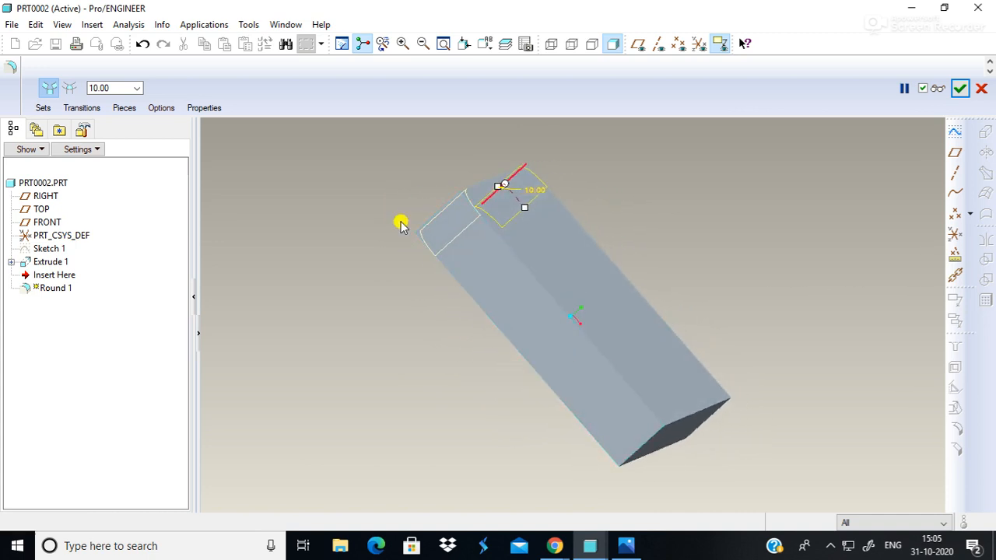
middle_drag(400, 223, 385, 242)
mouse_move(722, 460)
middle_down()
mouse_move(704, 400)
mouse_move(756, 378)
mouse_move(762, 453)
mouse_move(728, 447)
middle_up()
click(680, 373)
middle_drag(874, 373, 858, 444)
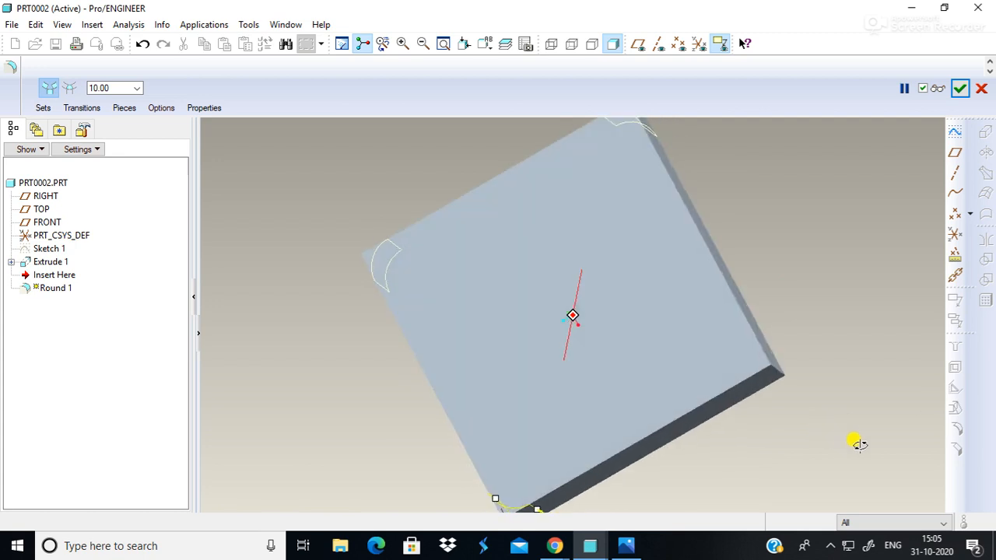
click(774, 367)
middle_drag(856, 416, 863, 295)
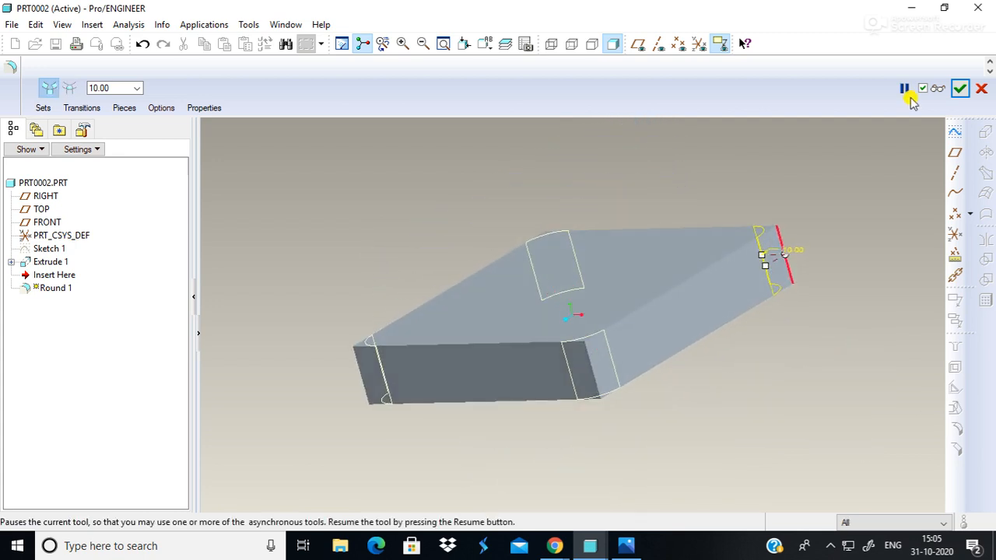
click(960, 88)
middle_drag(889, 228, 884, 287)
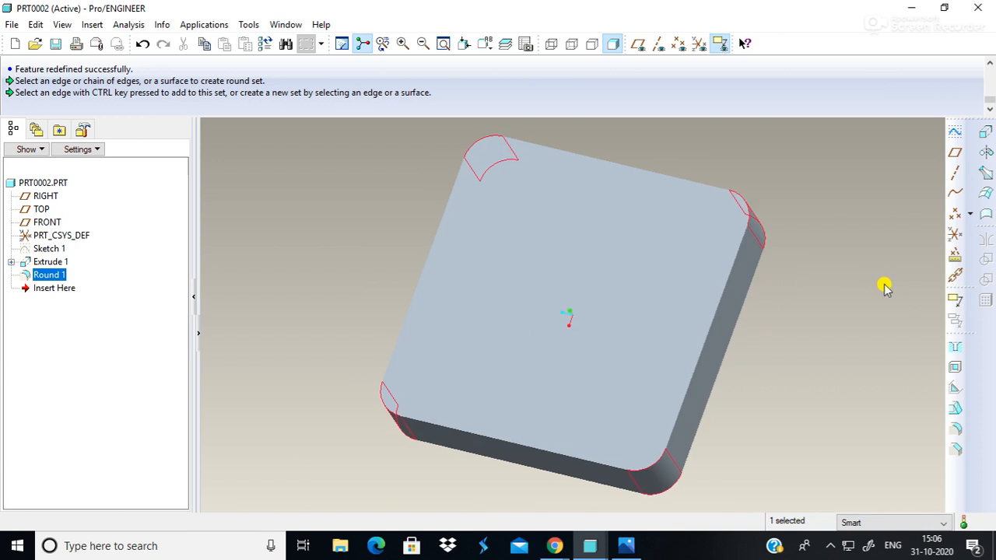
click(806, 376)
middle_drag(825, 405, 323, 219)
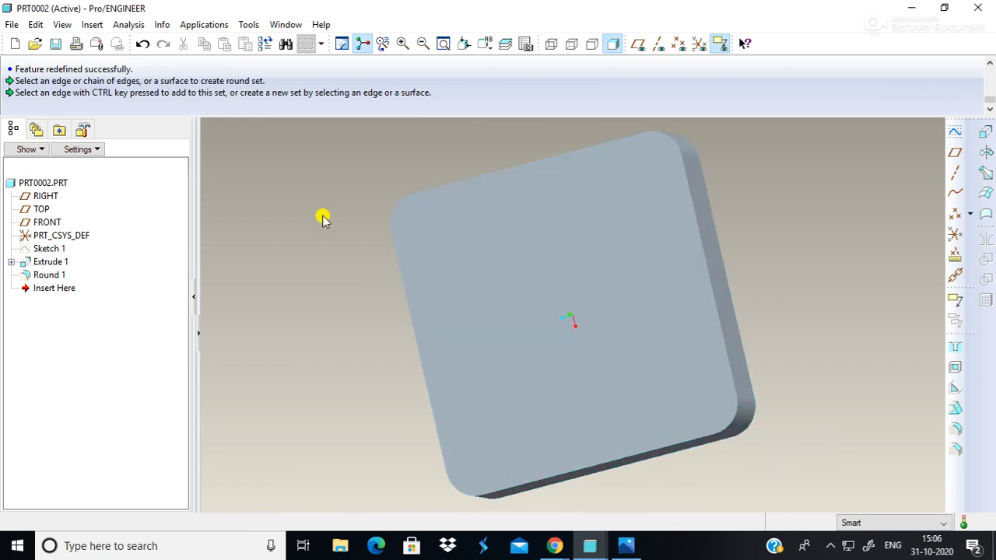
middle_drag(766, 329, 817, 321)
middle_drag(379, 473, 323, 438)
middle_drag(867, 311, 893, 336)
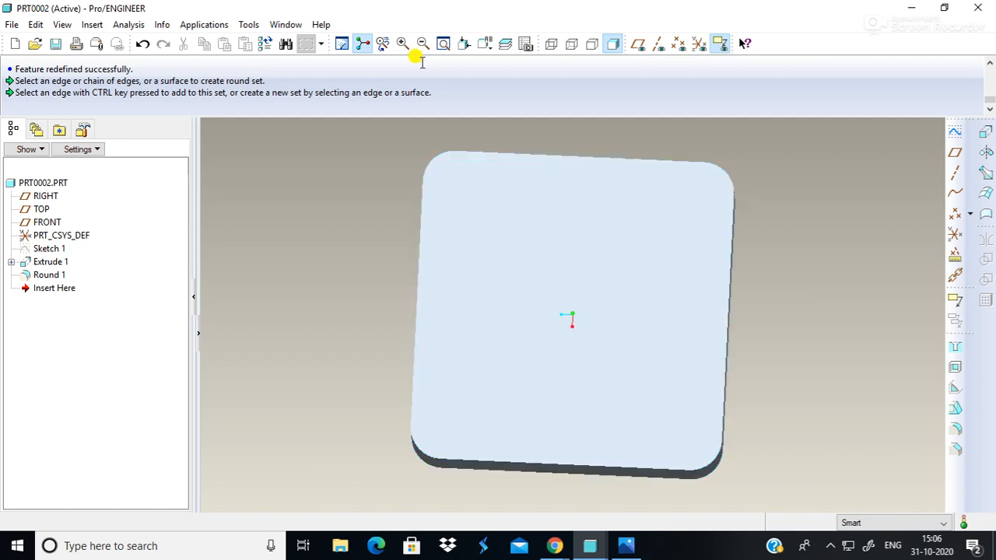
- Orient the plate face-on to its large face and place a simple hole near the upper-left rounded corner
click(495, 47)
click(505, 122)
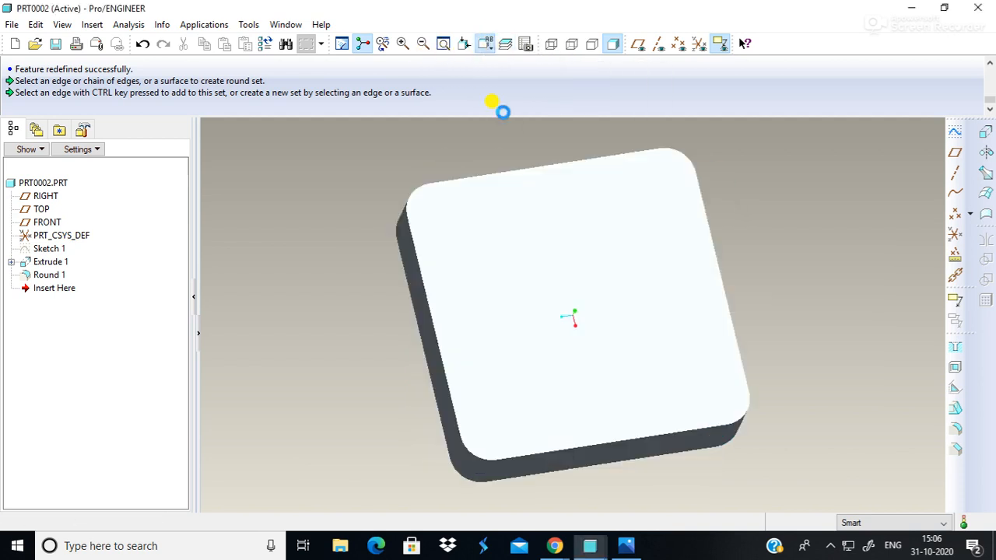
click(485, 44)
click(492, 97)
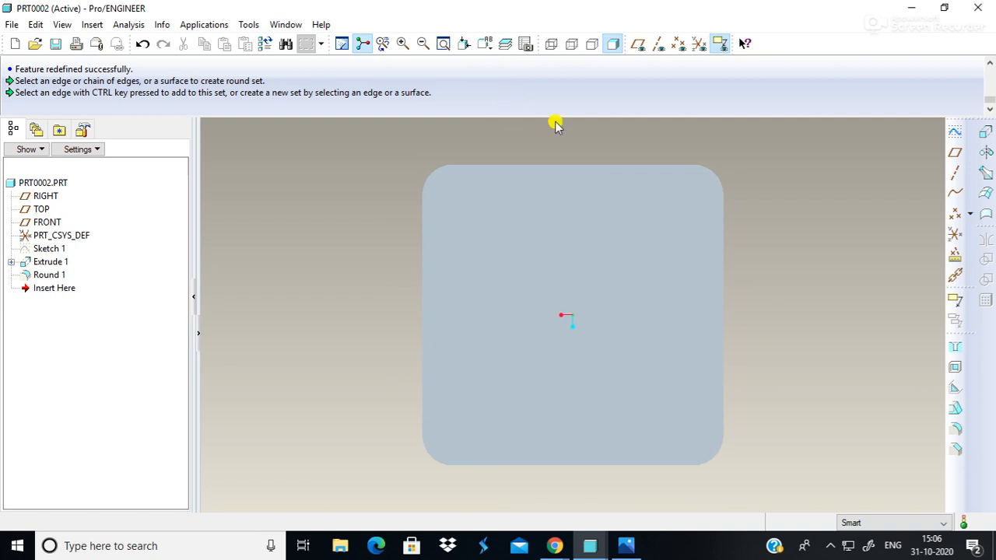
click(956, 344)
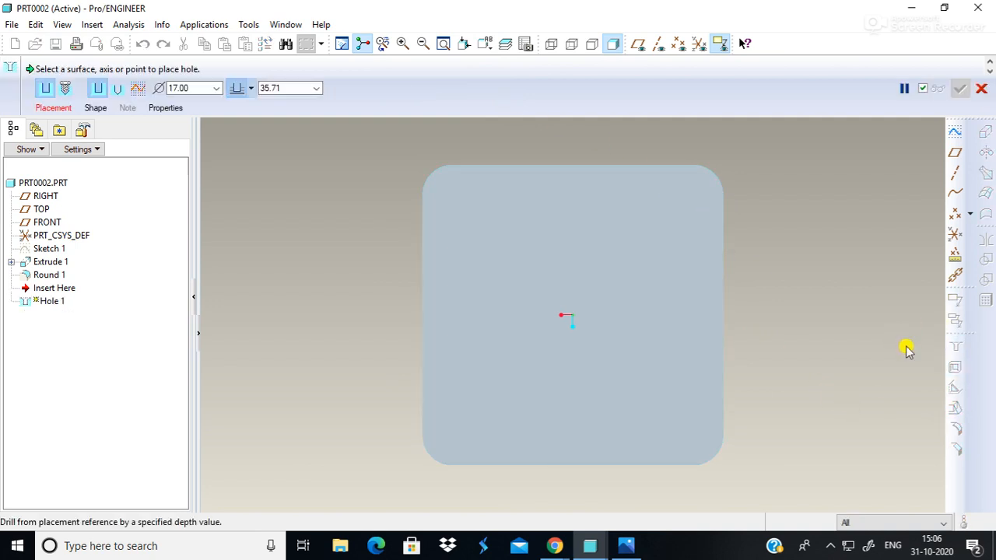
click(462, 169)
drag(465, 170, 455, 203)
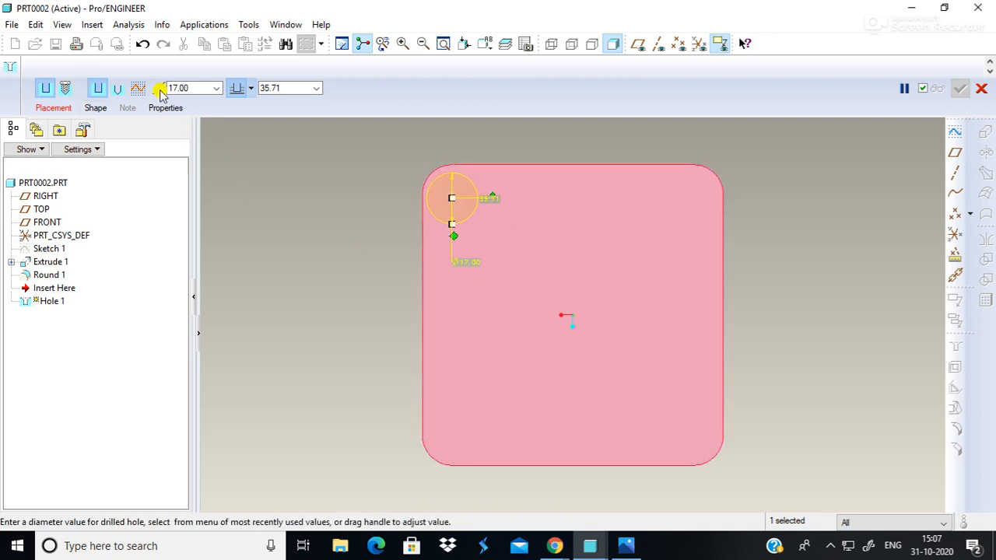
- Try to locate the corner hole by offset references from the plate's upper and left edges, and abandon the hole feature
click(66, 108)
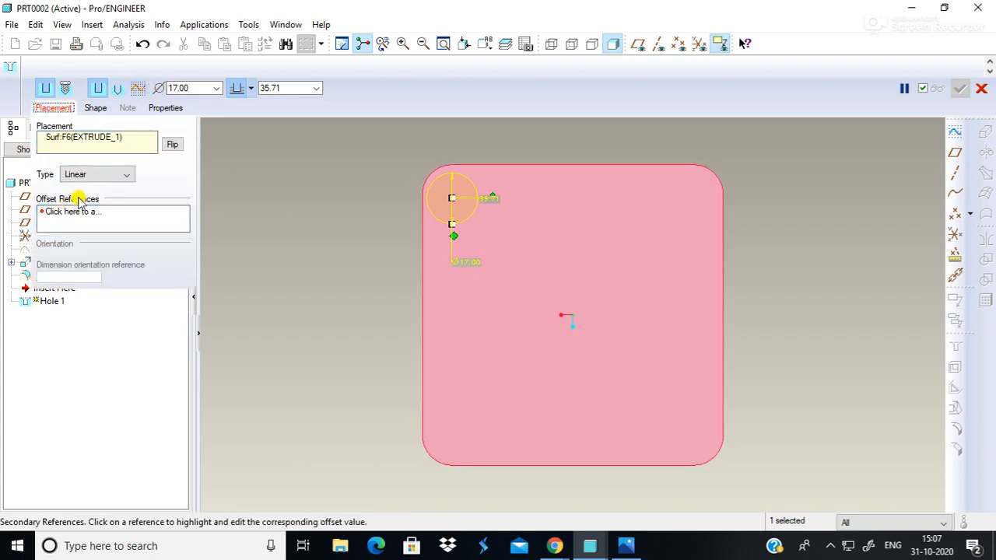
click(86, 216)
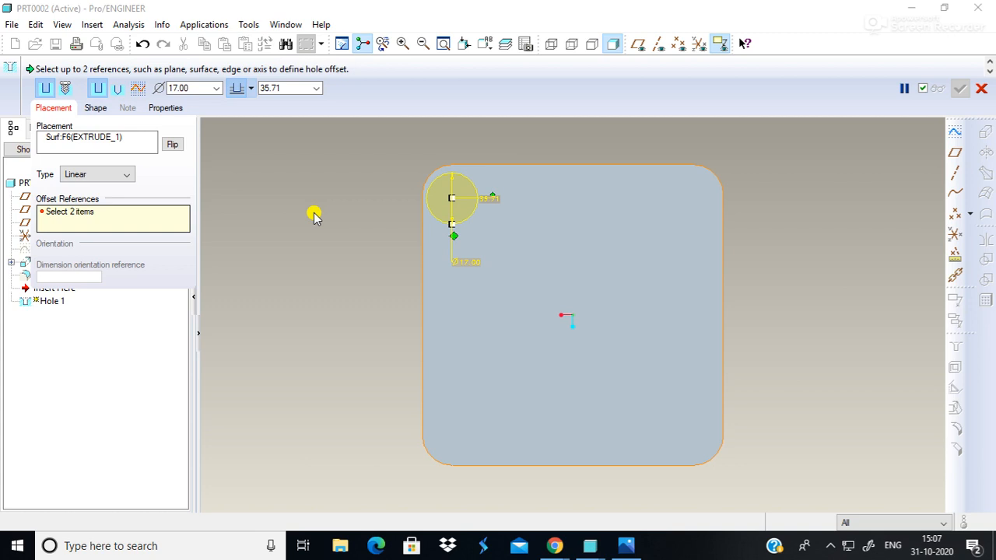
click(463, 165)
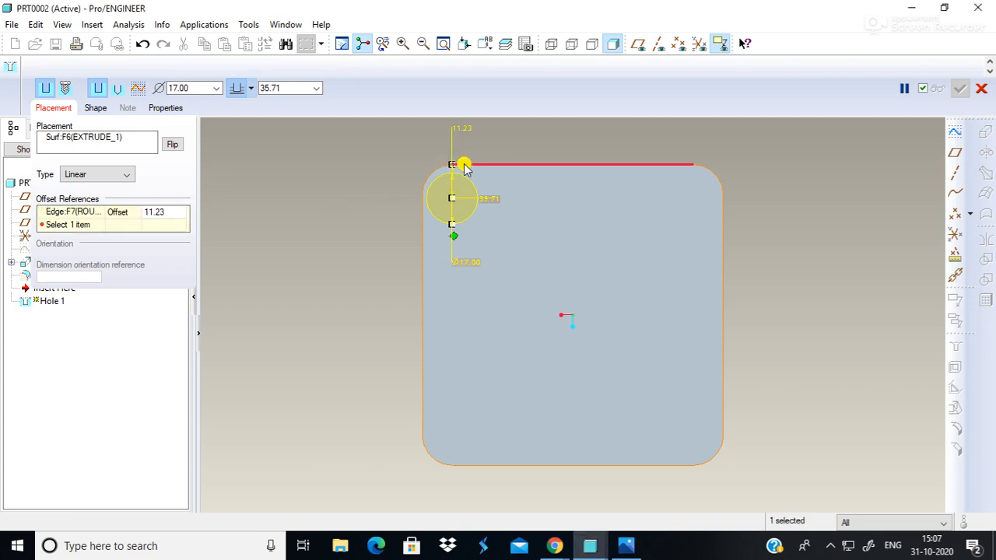
click(422, 224)
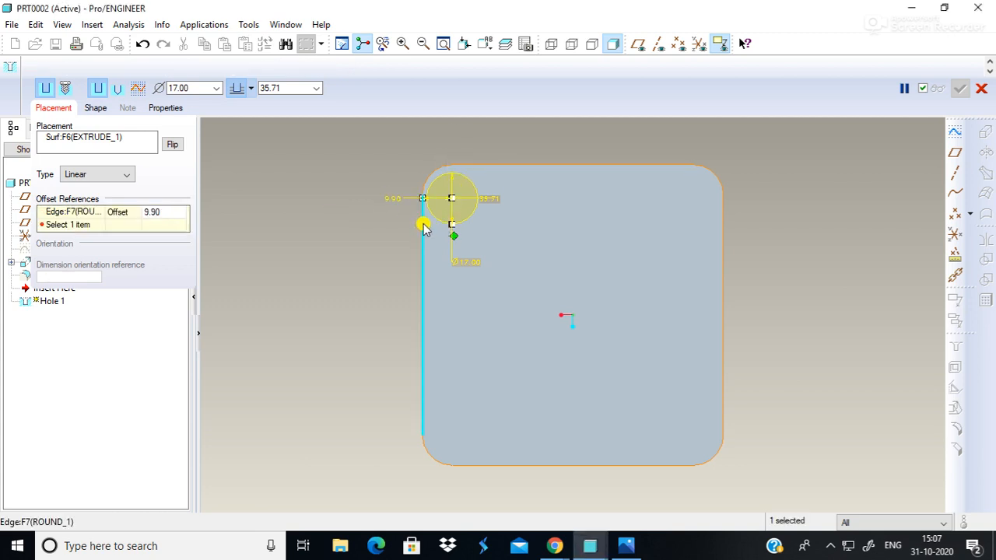
click(463, 165)
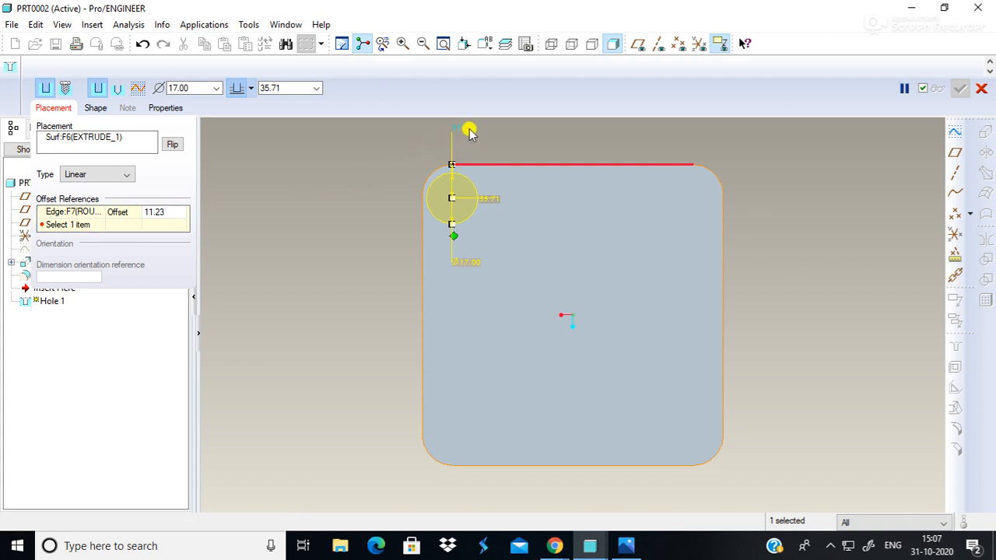
double_click(467, 128)
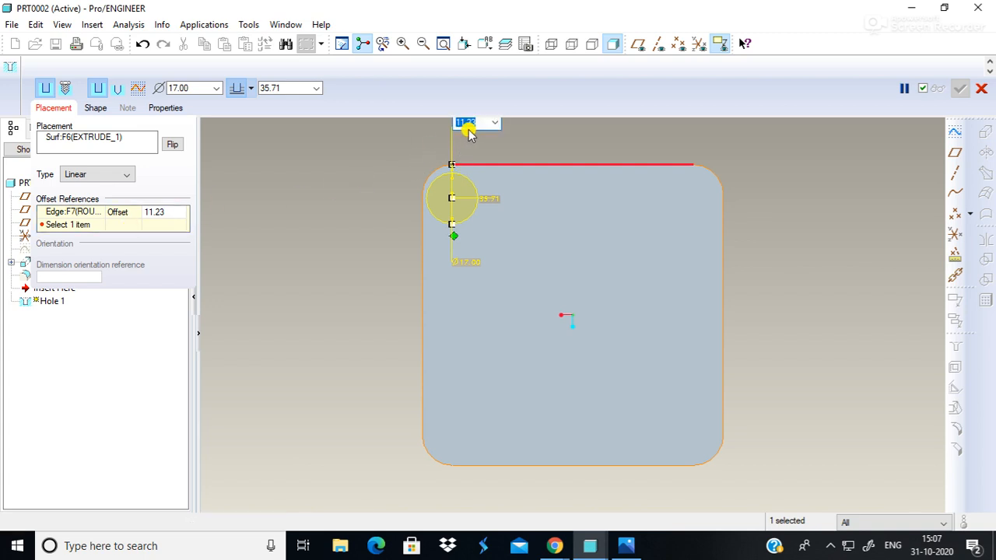
click(423, 225)
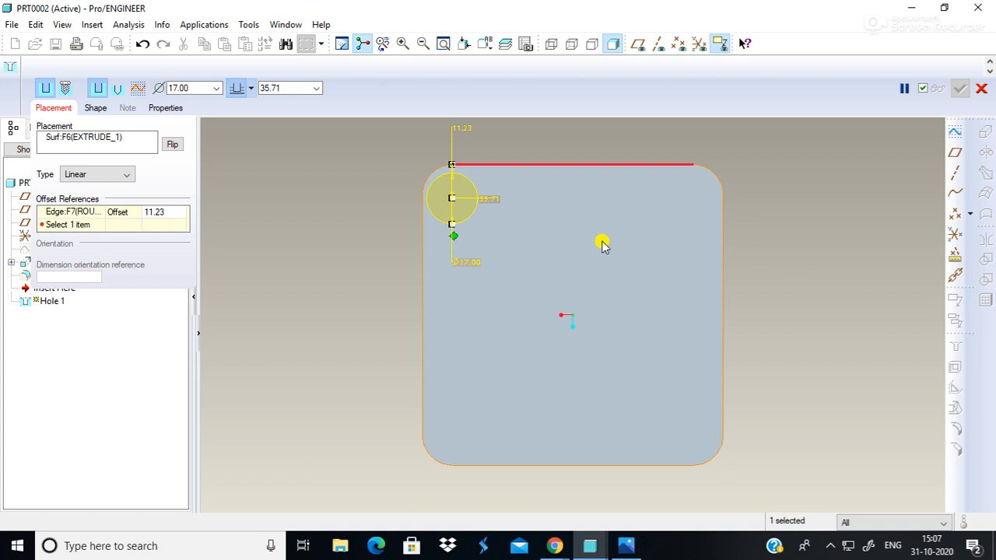
click(982, 87)
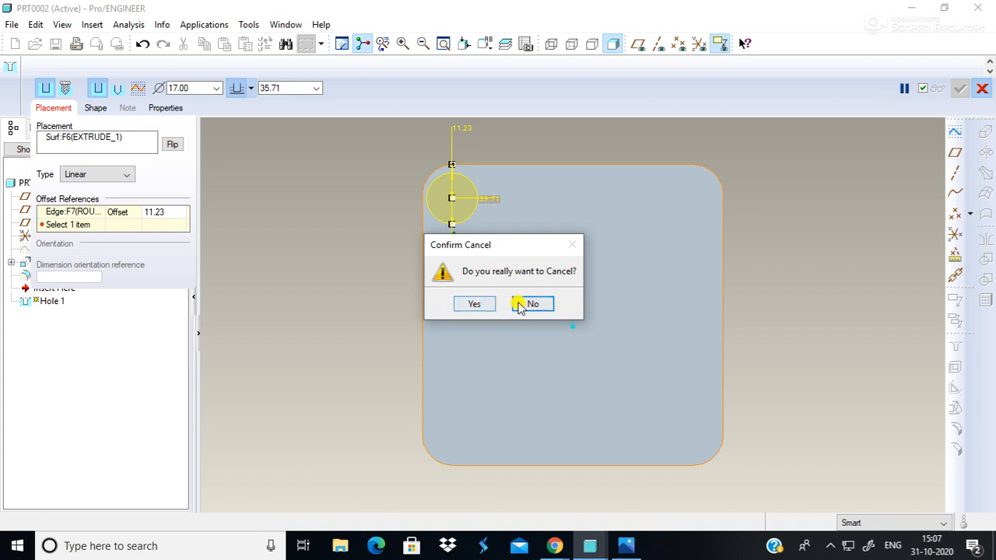
click(476, 303)
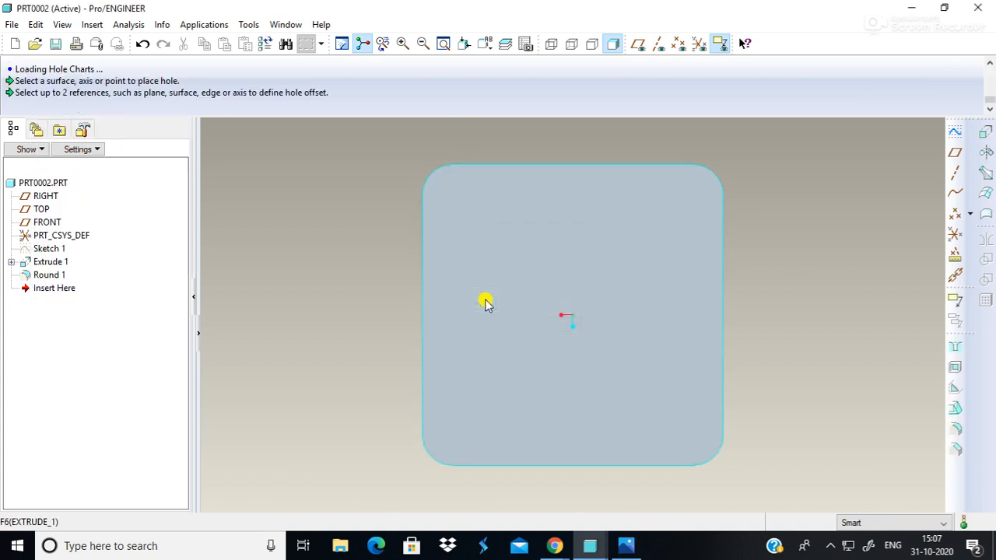
middle_drag(801, 362, 682, 280)
middle_drag(877, 351, 848, 358)
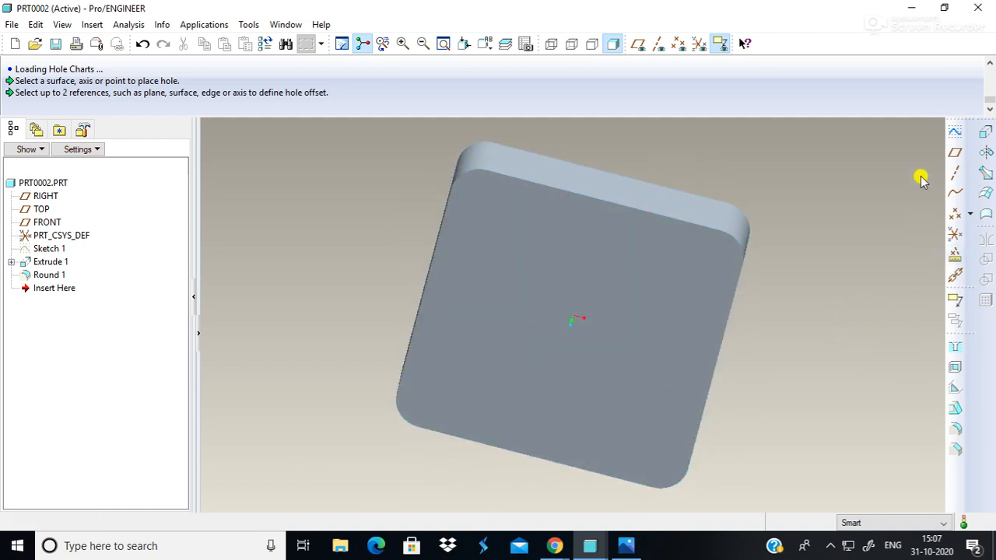
click(956, 132)
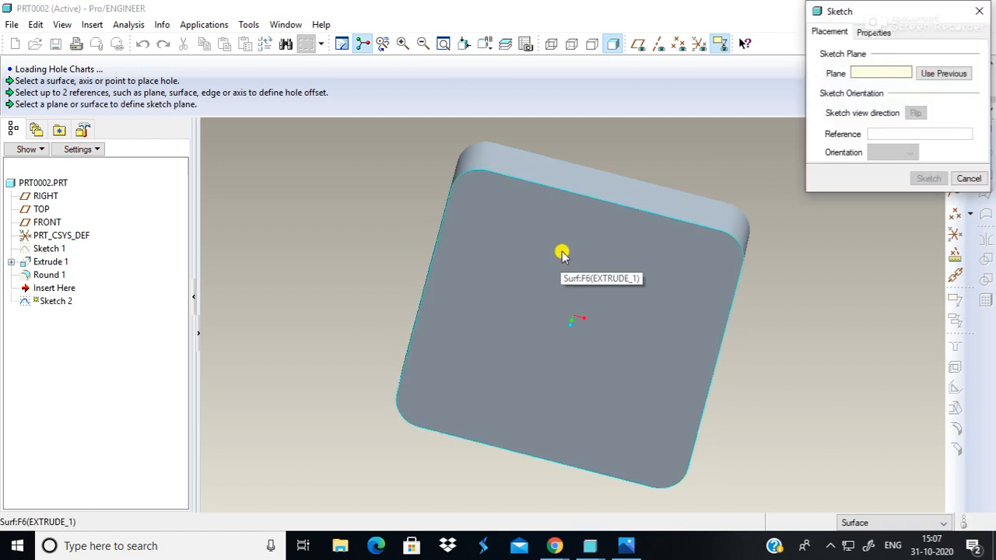
click(622, 547)
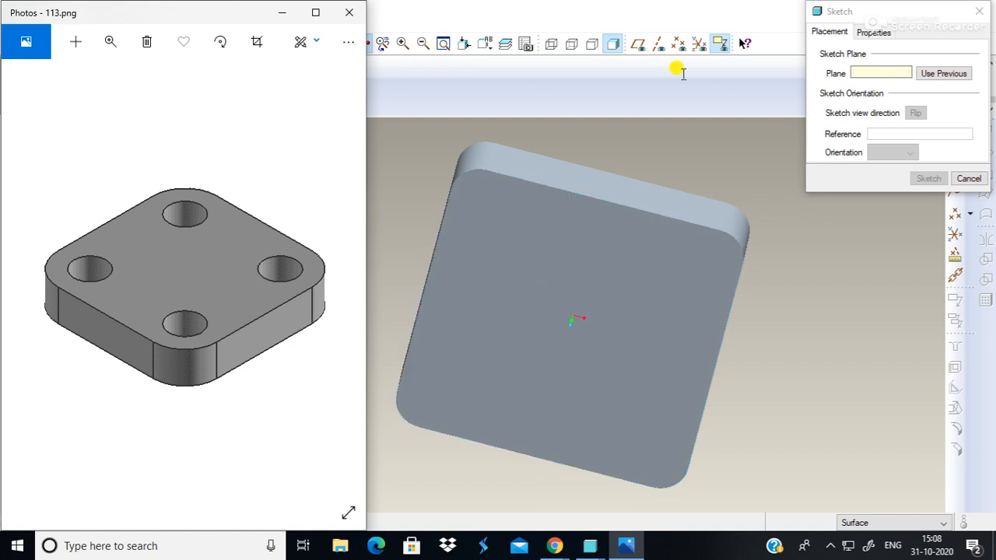
click(800, 316)
click(968, 178)
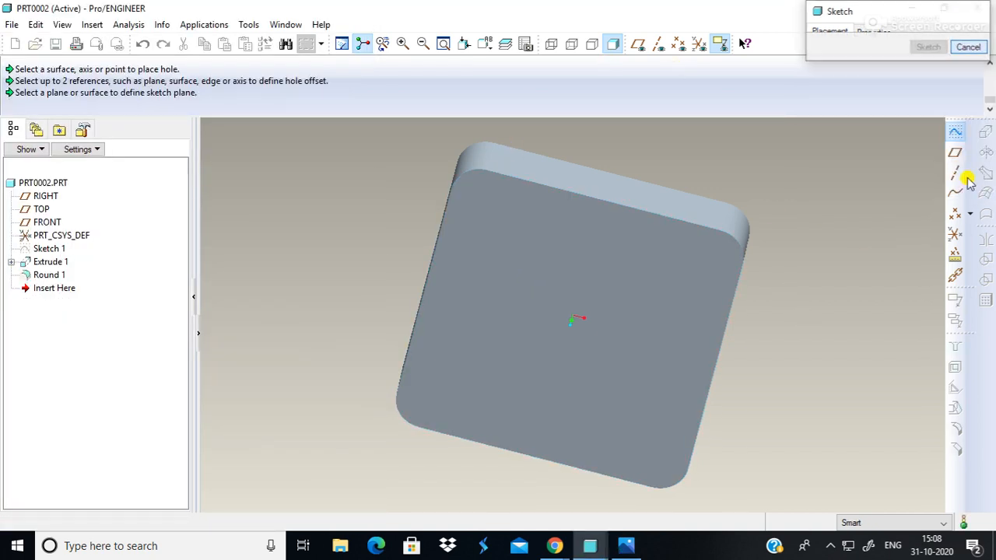
click(952, 151)
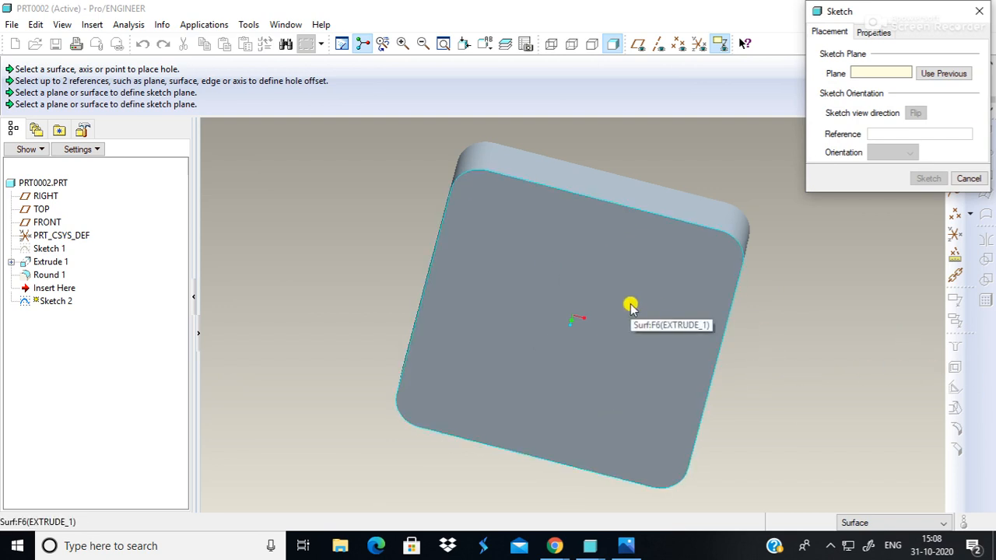
click(952, 180)
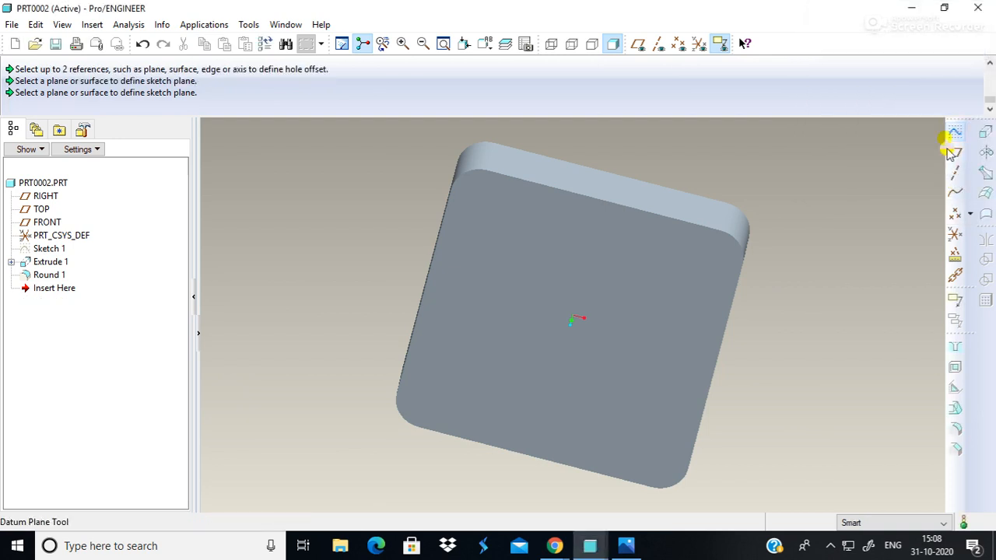
click(626, 545)
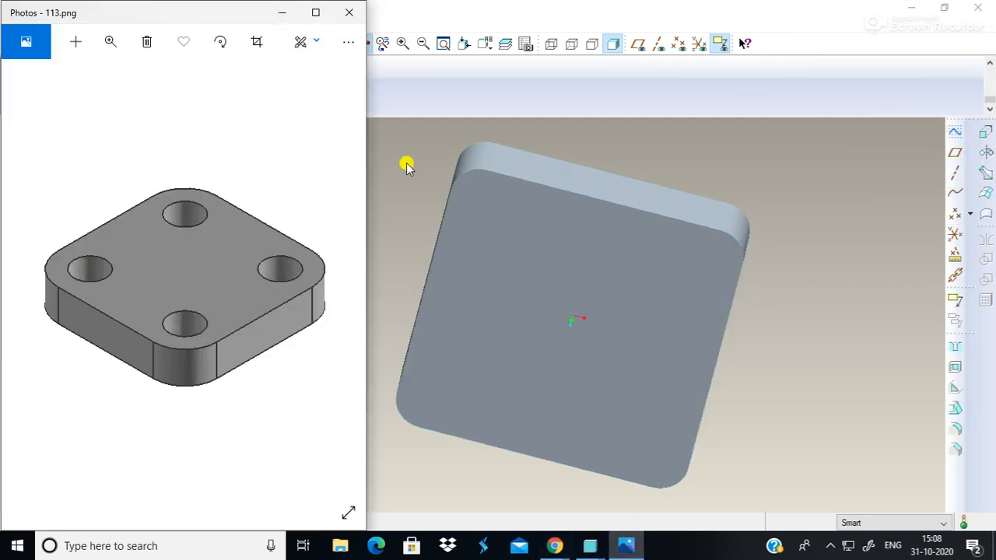
click(856, 204)
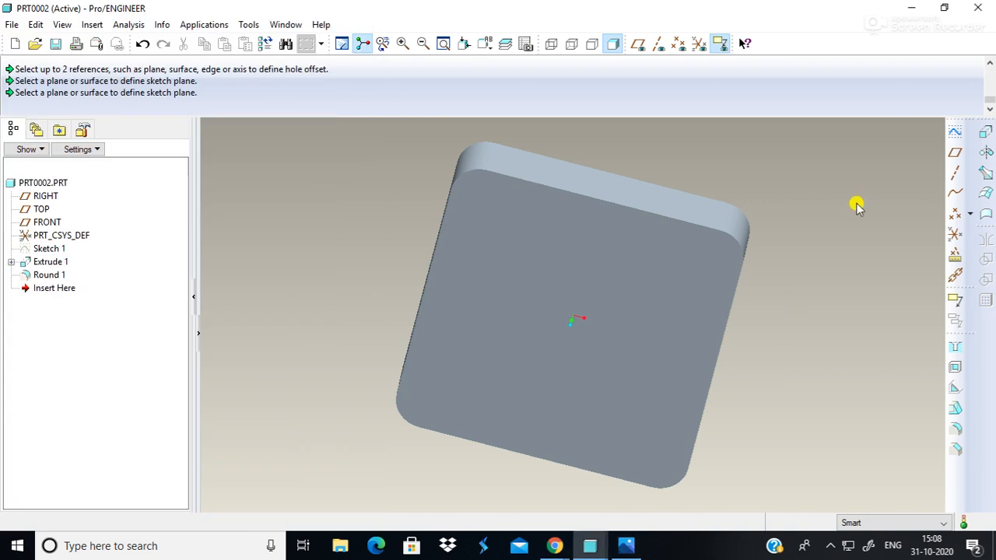
- Start a sketch on the plate's exposed large face, with the RIGHT datum plane as the Right orientation reference
click(956, 136)
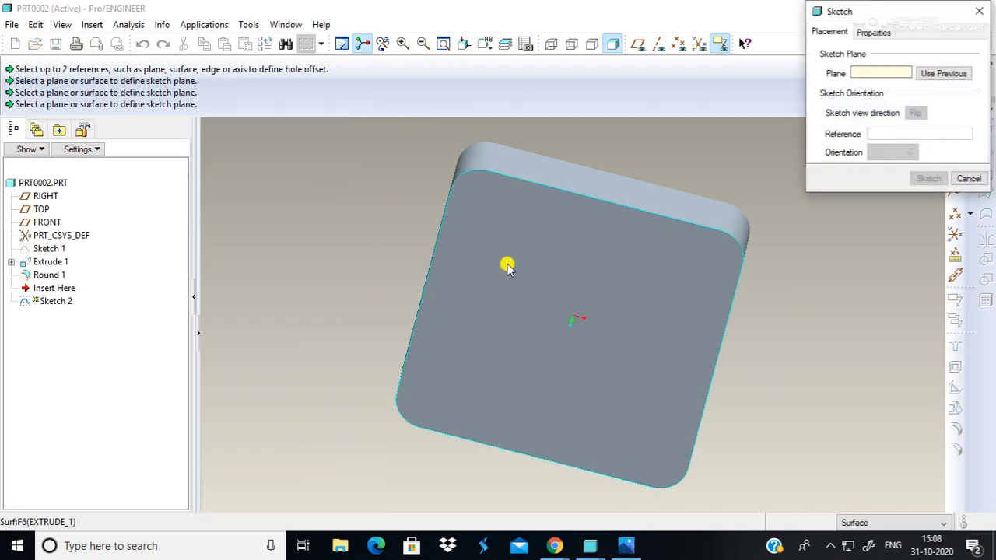
click(549, 267)
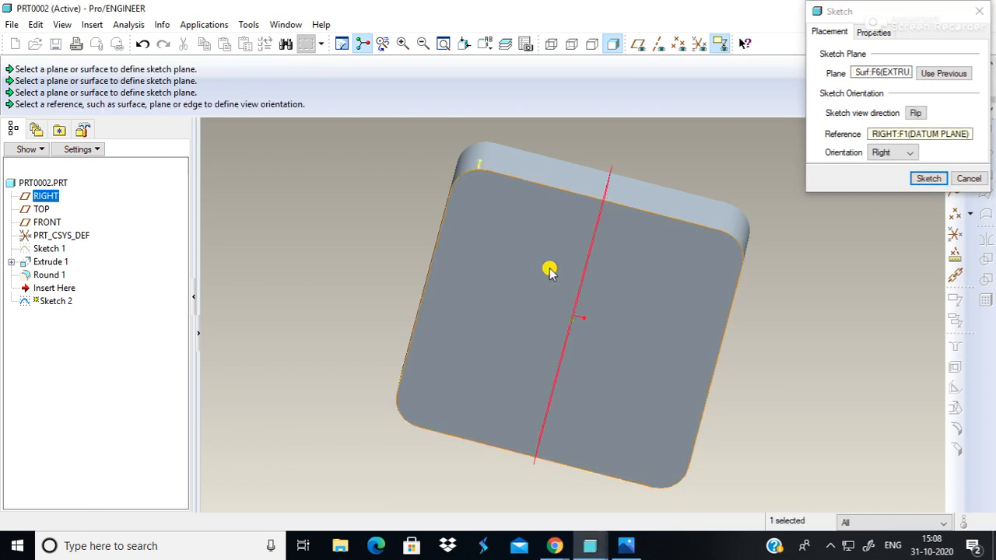
click(926, 179)
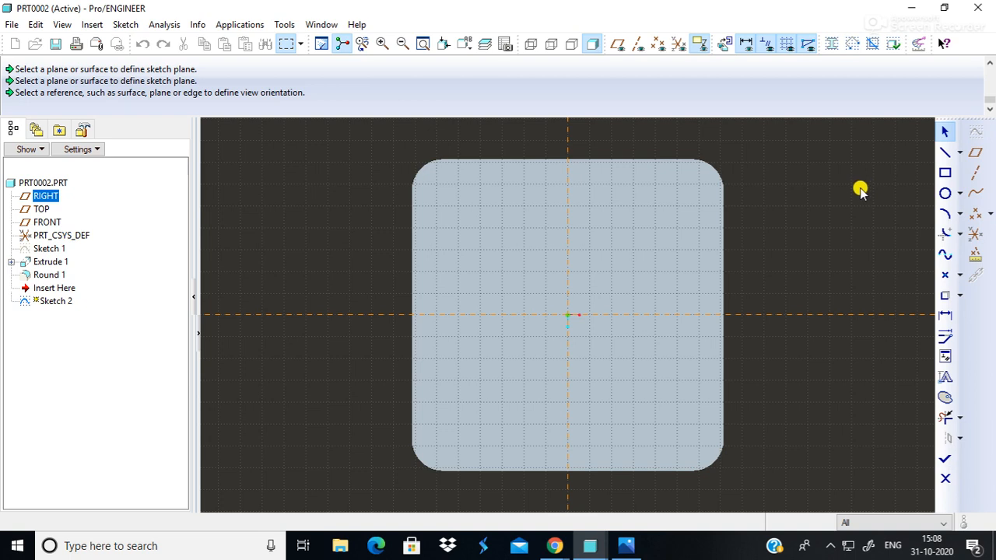
- Create a datum axis through the straight upper edge of the plate face
click(974, 174)
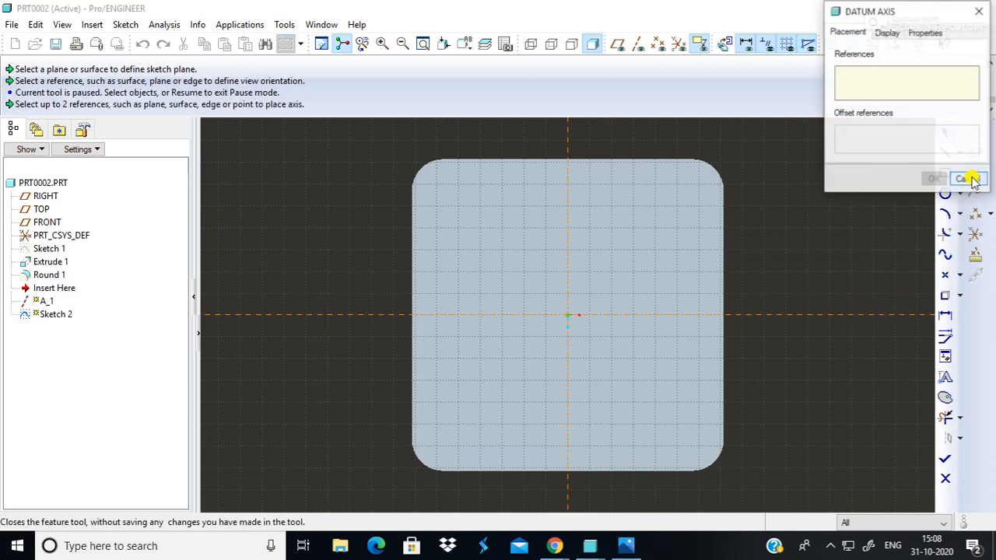
click(979, 11)
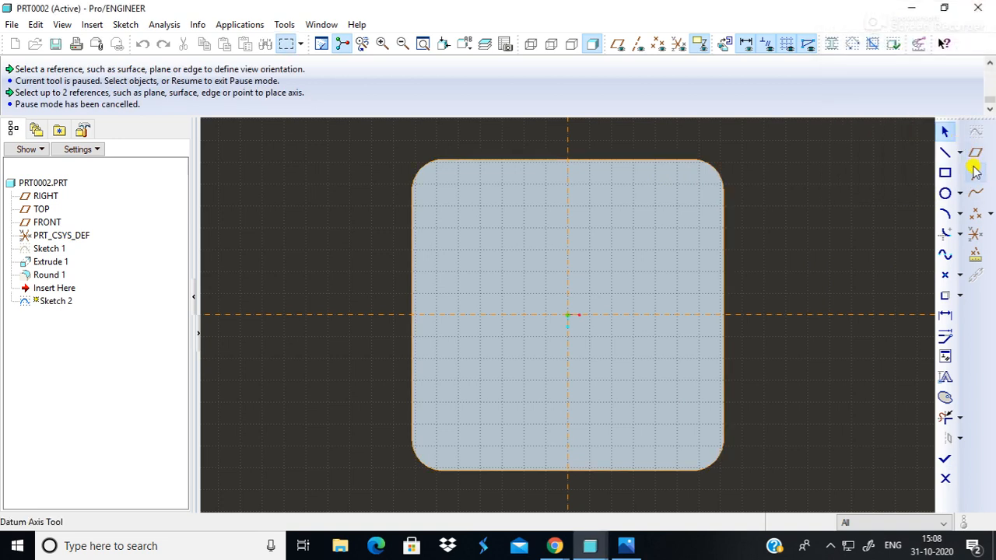
click(973, 171)
click(567, 159)
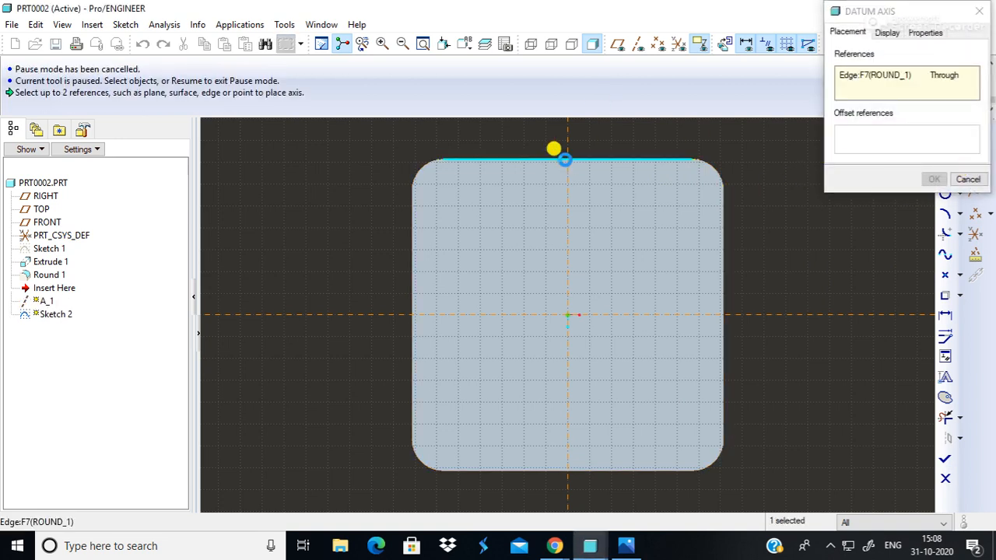
click(933, 179)
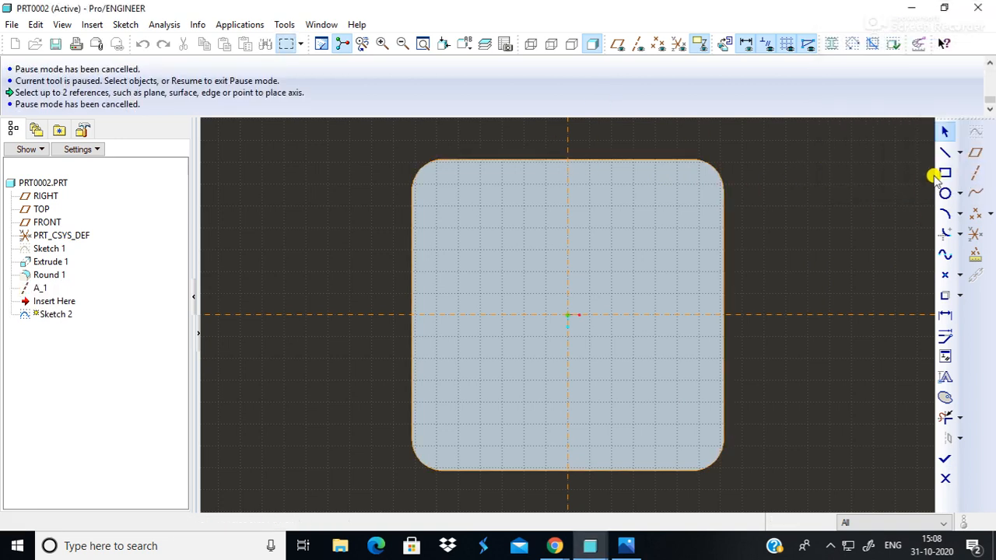
- Create a second datum axis through the straight left edge of the plate face
click(975, 171)
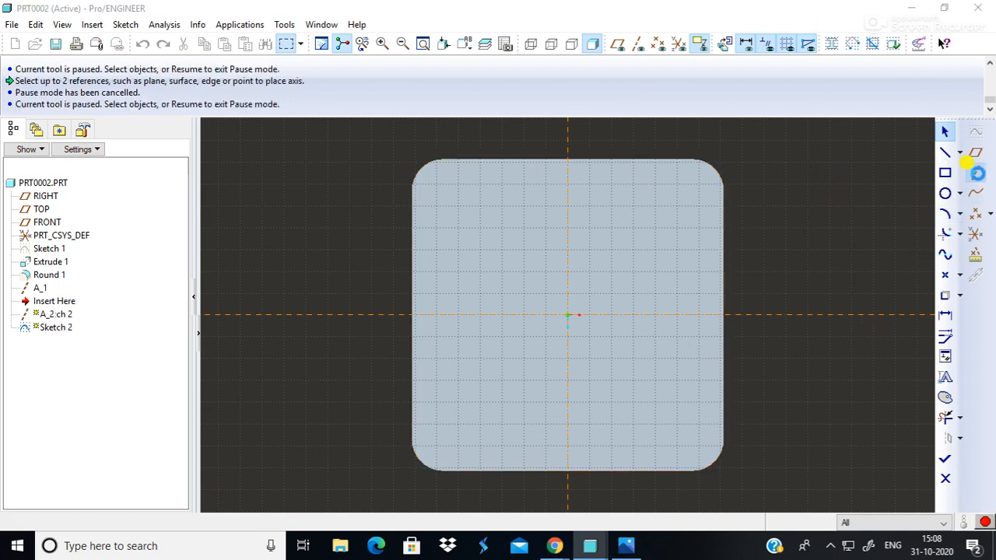
click(723, 301)
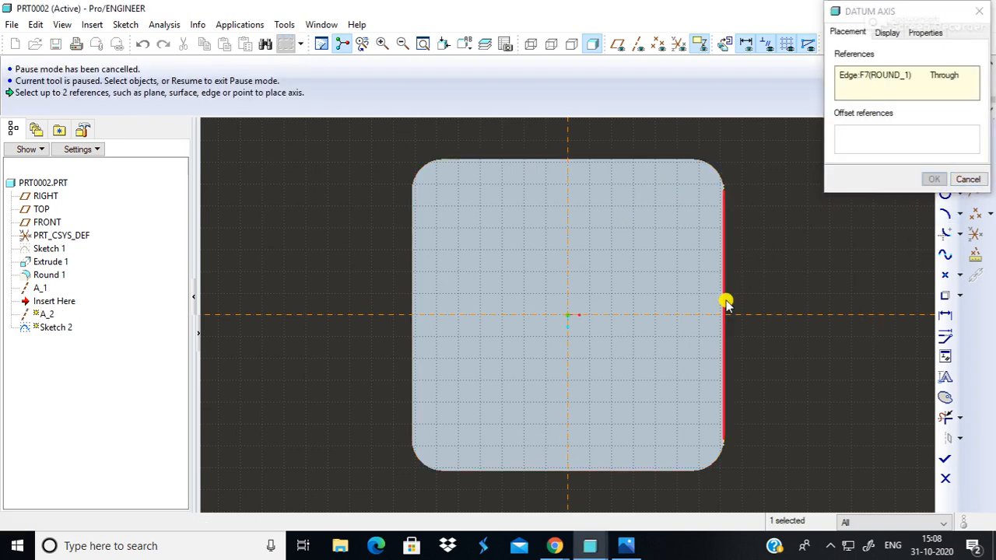
click(411, 318)
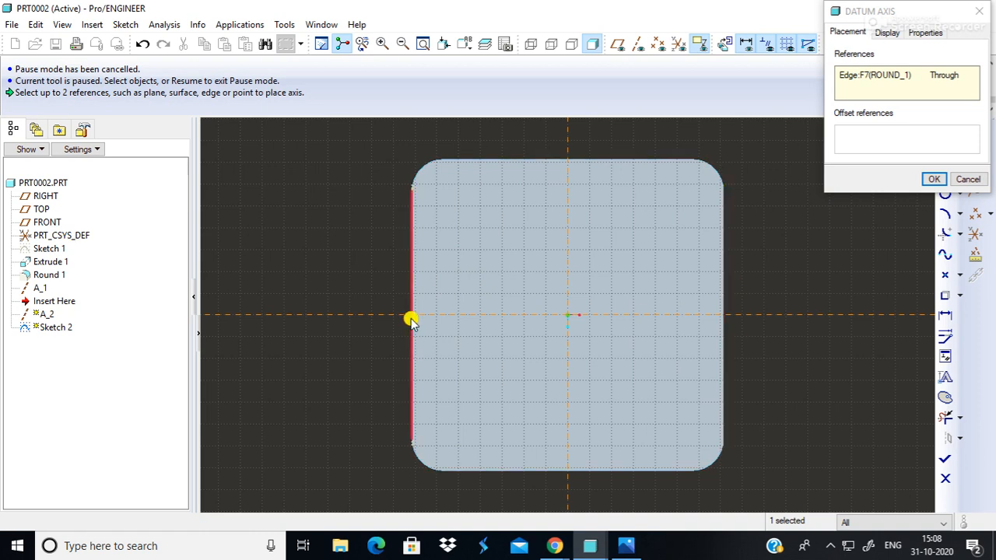
click(571, 470)
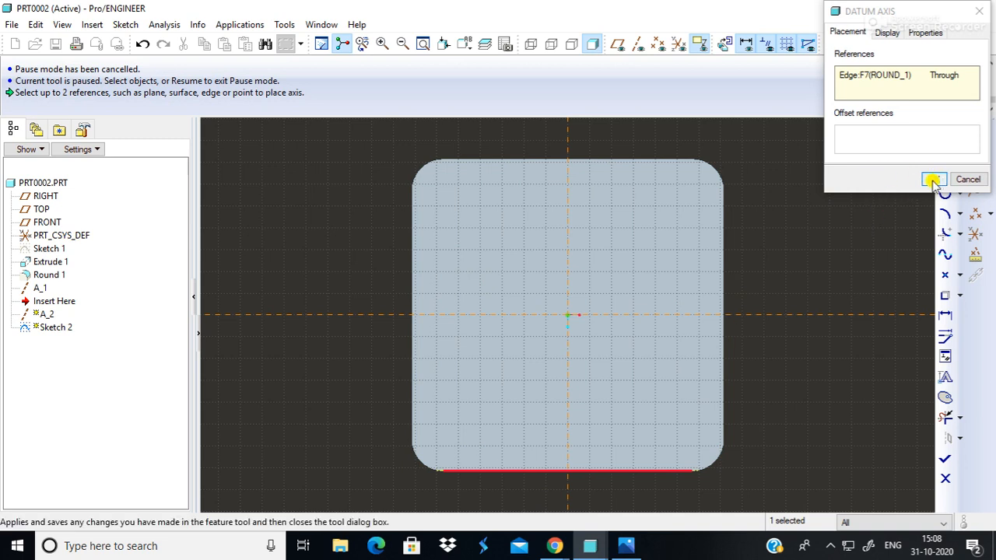
click(414, 266)
click(935, 179)
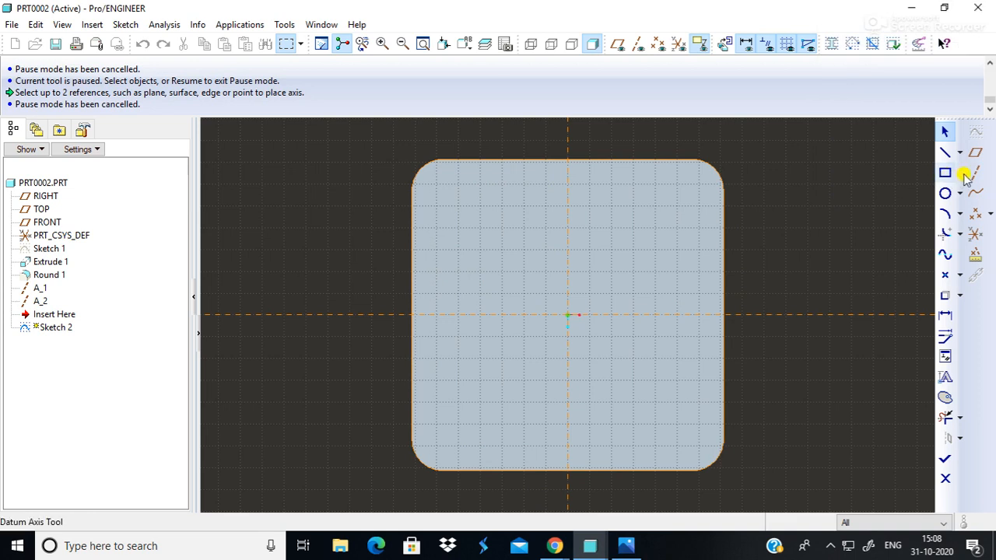
- Create two more datum axes, one through the right edge and one through the lower edge of the plate face
click(964, 176)
click(722, 286)
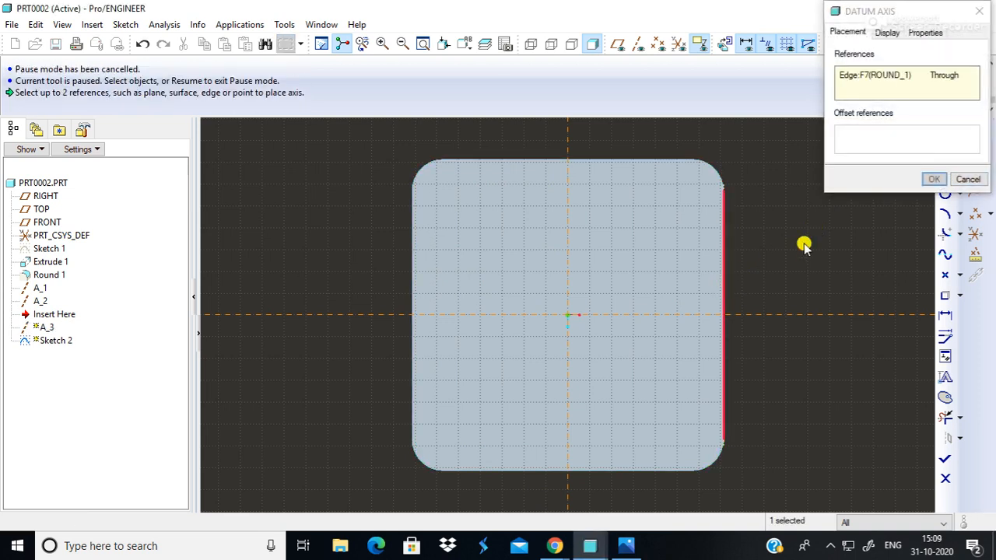
click(934, 179)
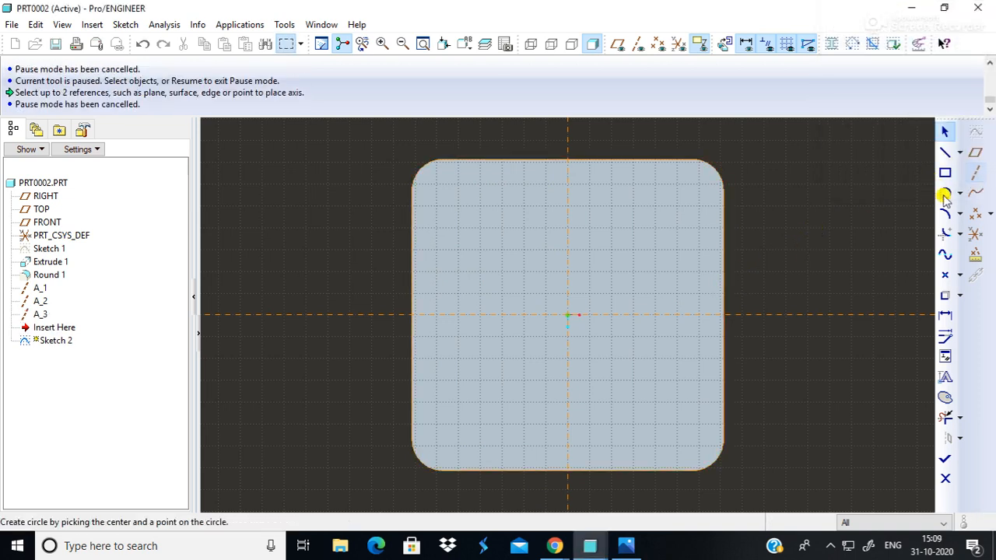
click(974, 174)
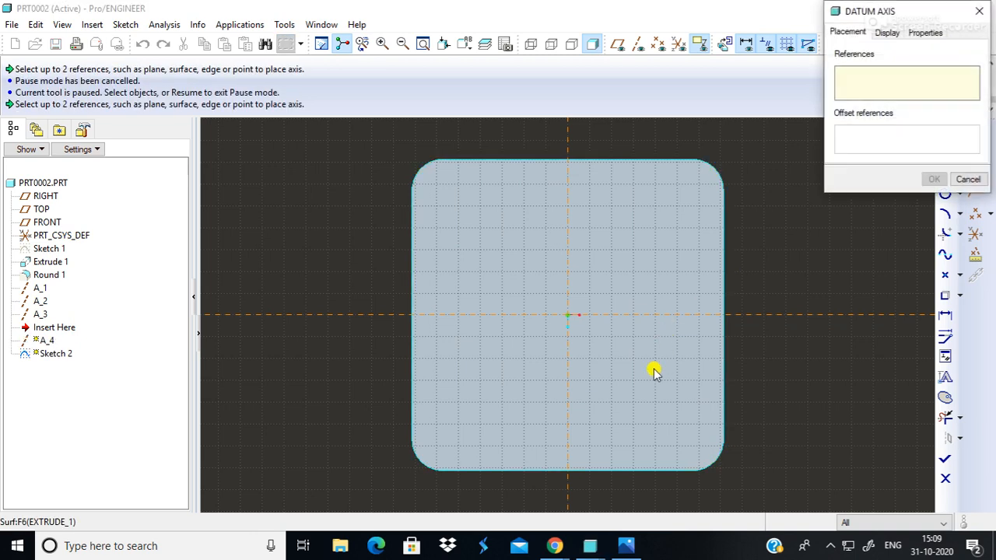
click(591, 471)
click(934, 180)
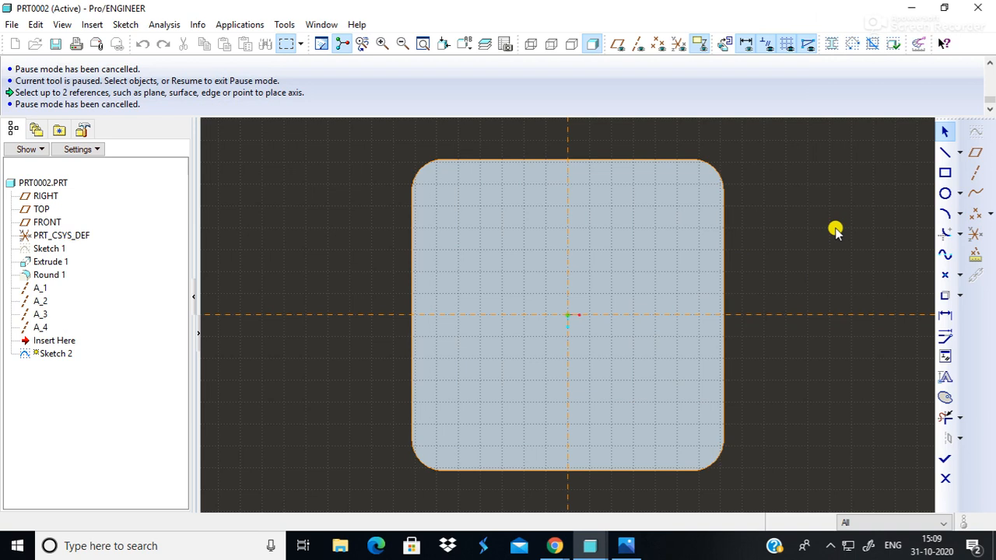
- Sketch a circle about 14 mm in diameter near the upper-left corner of the plate face
click(946, 196)
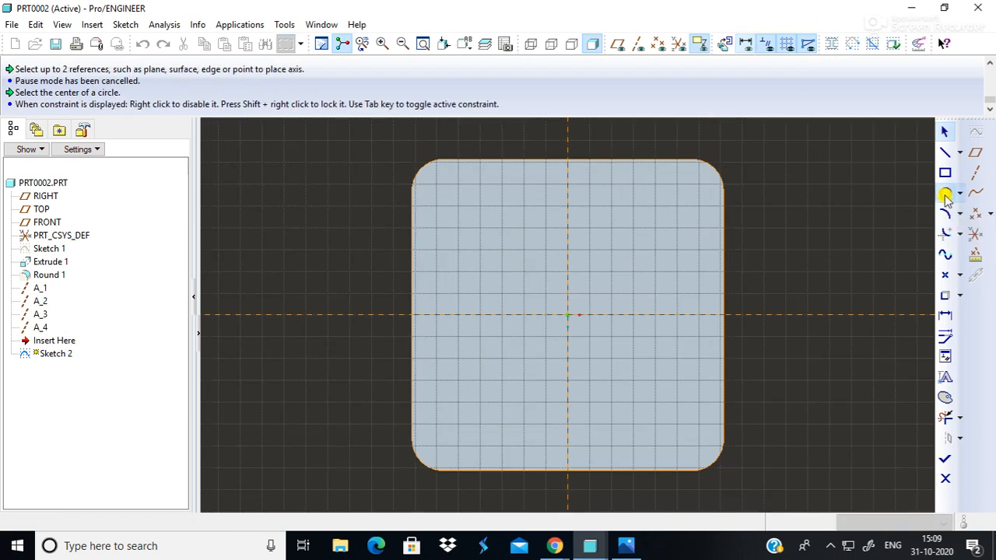
click(443, 198)
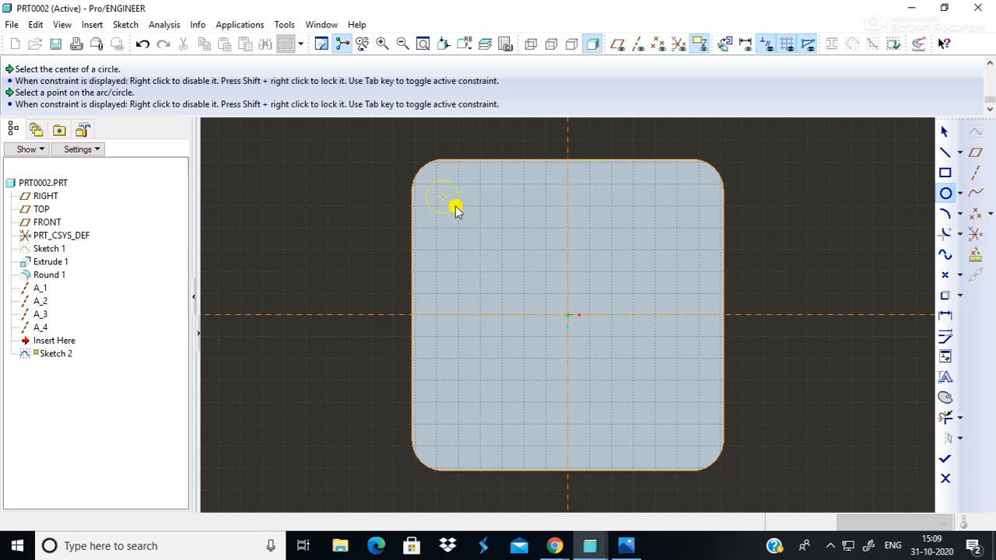
click(460, 216)
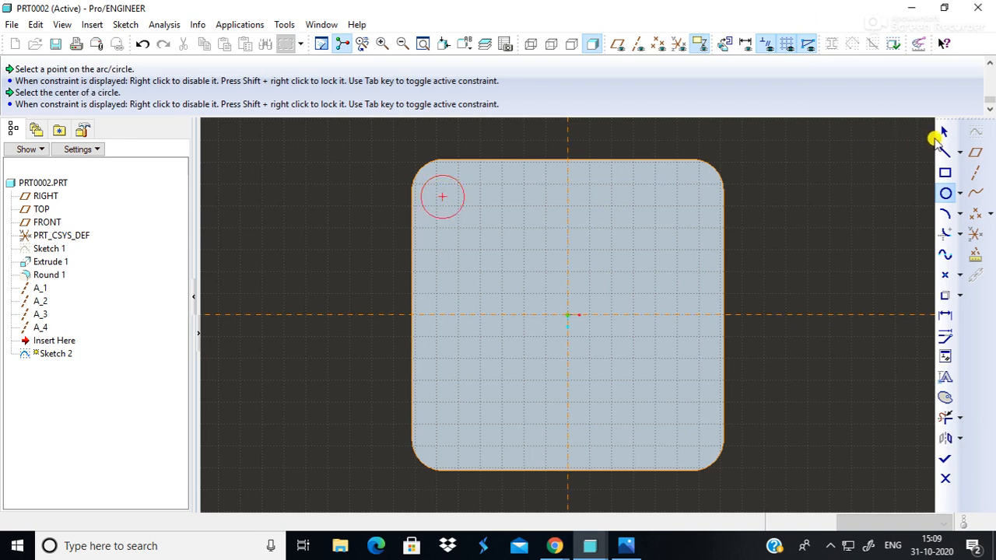
click(939, 138)
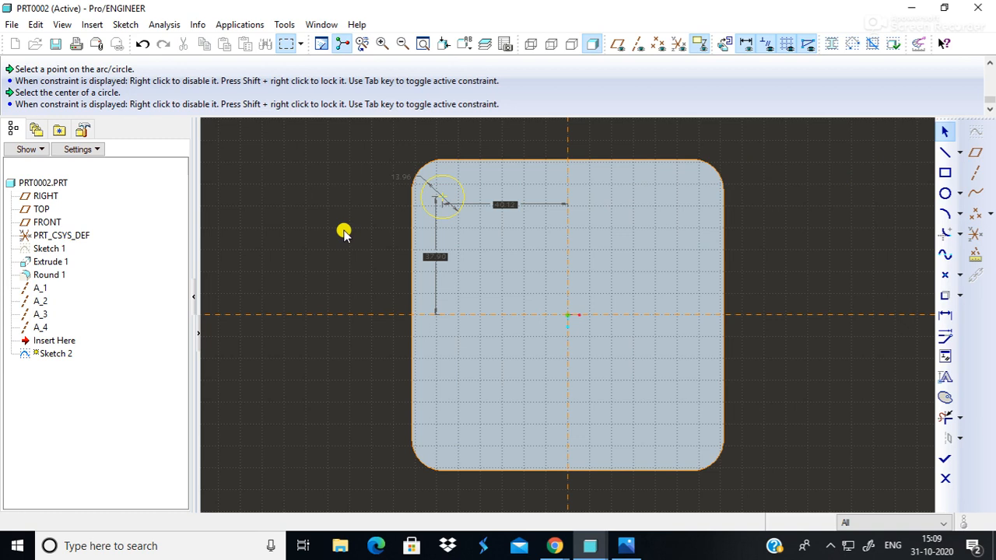
- Set the upper-left circle's centre distances from the vertical and horizontal references to 40 mm each
double_click(505, 205)
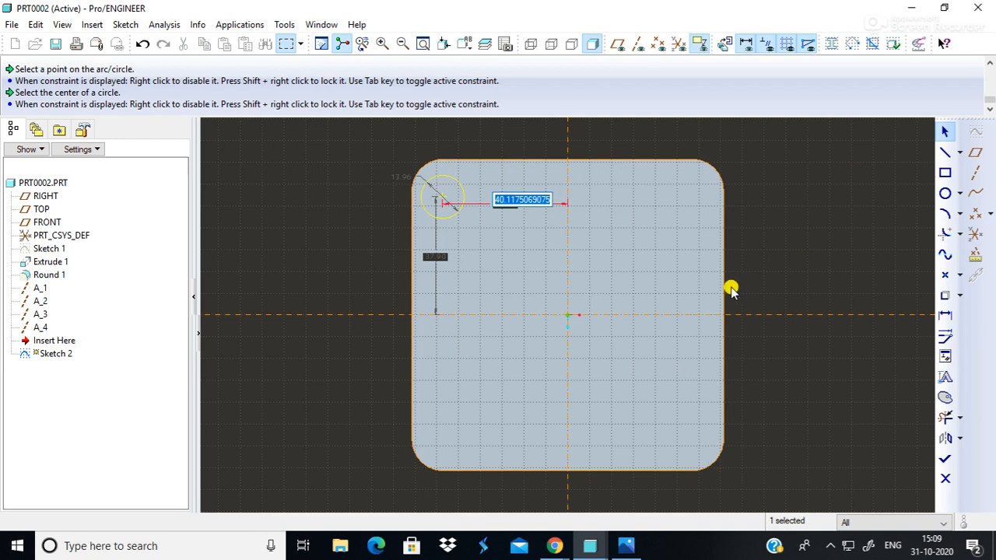
text(40)
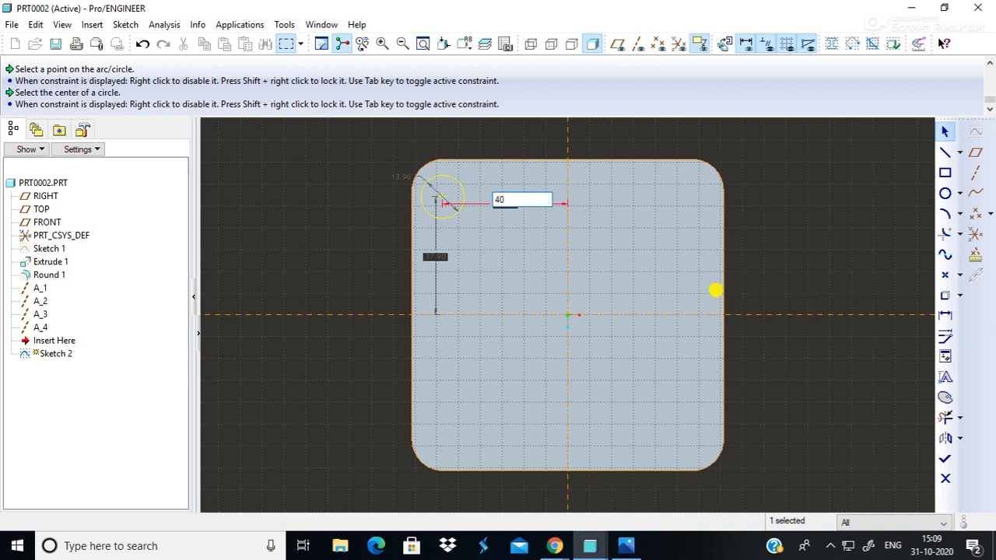
key(Return)
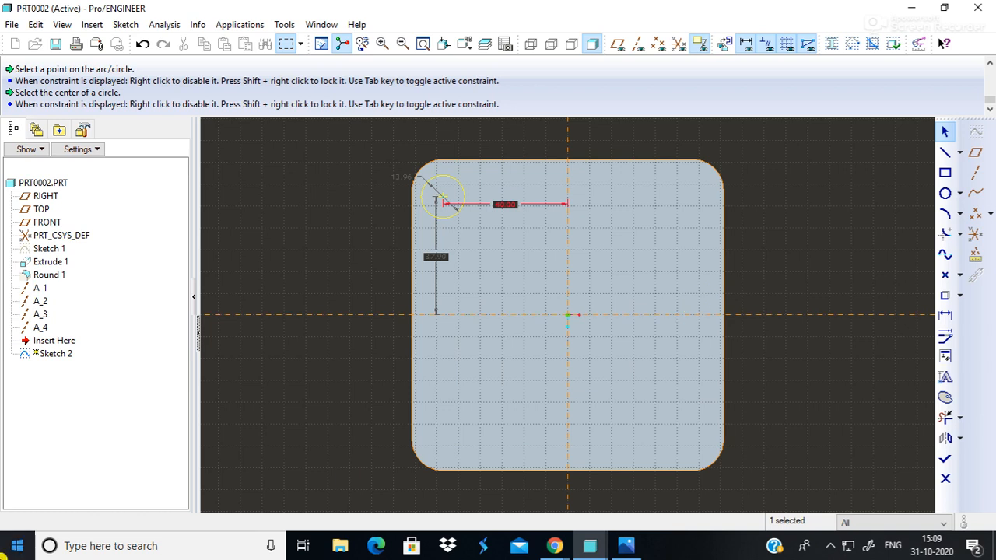
click(436, 258)
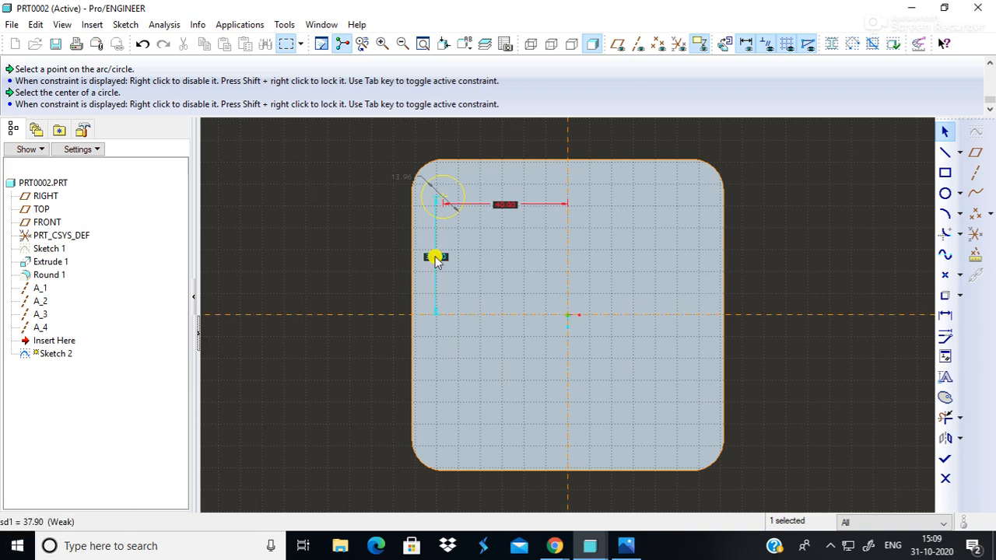
double_click(439, 257)
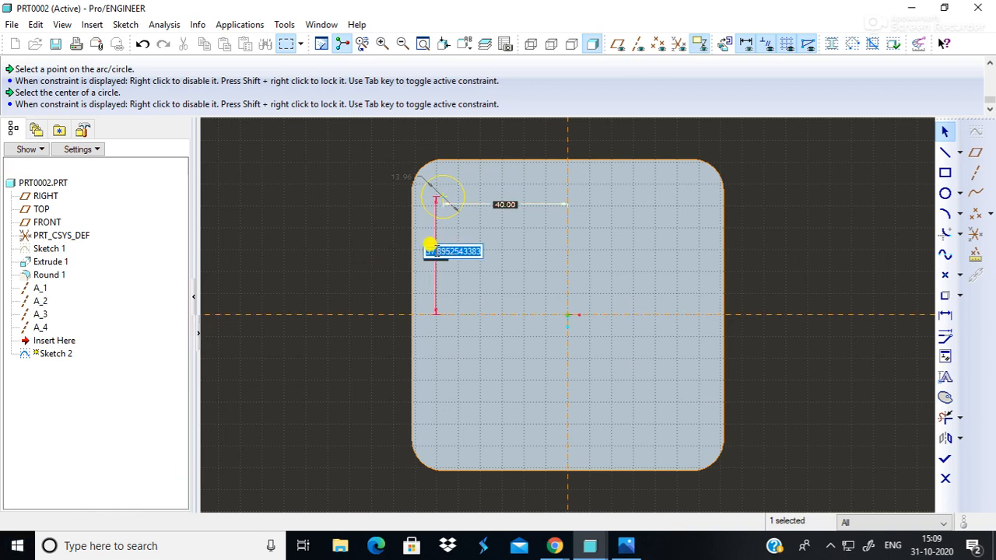
text(4)
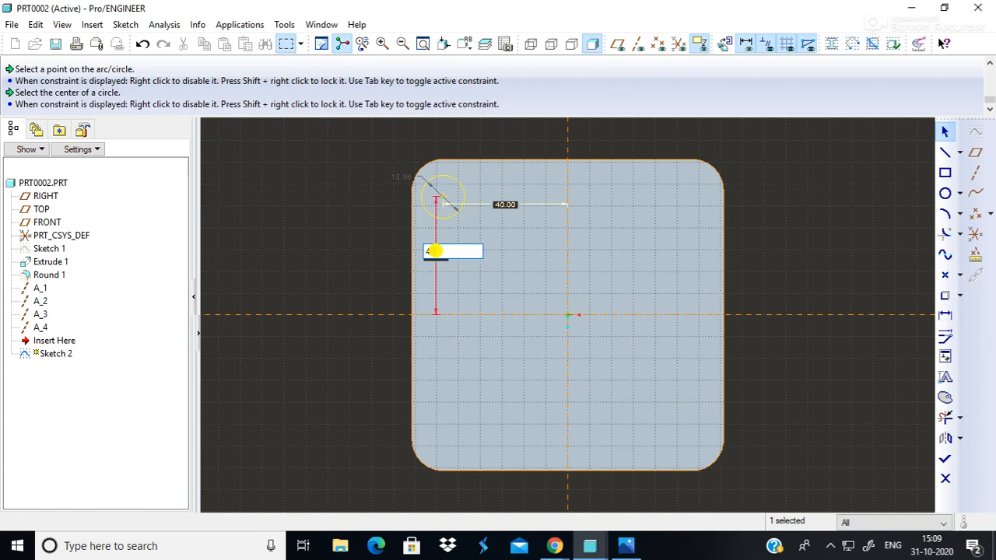
key(Return)
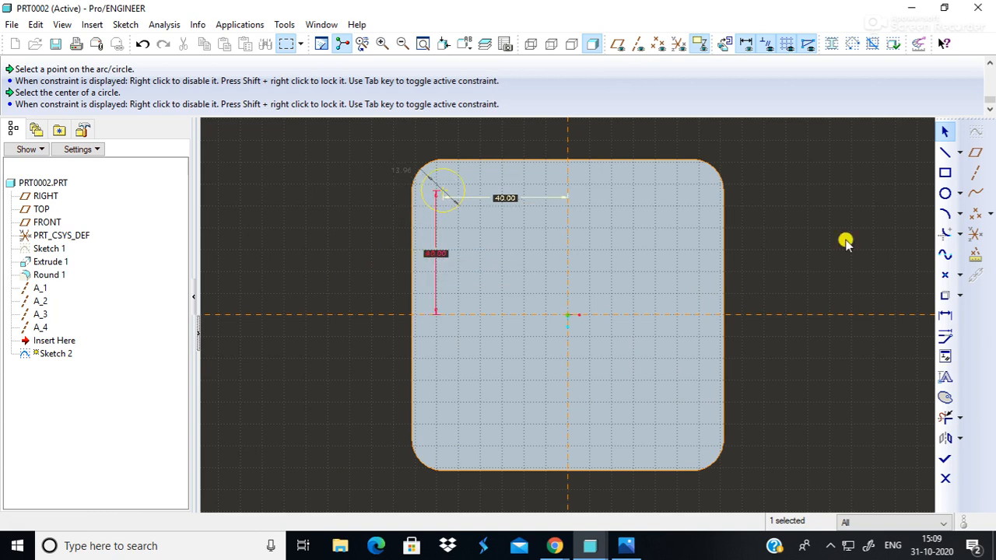
- Sketch a second circle near the upper-right corner, level with the first circle and equal to it in size
click(942, 193)
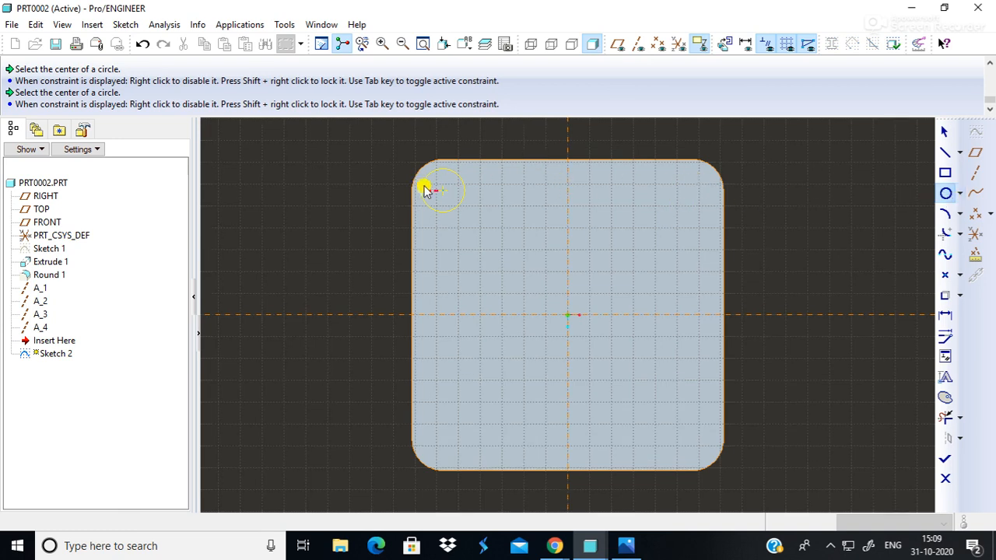
click(757, 45)
click(681, 191)
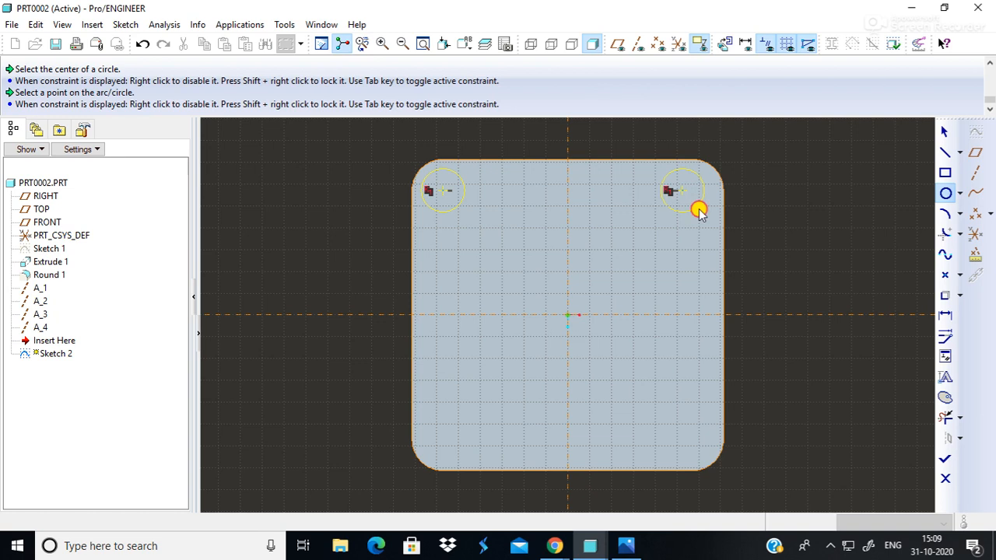
click(698, 212)
click(933, 124)
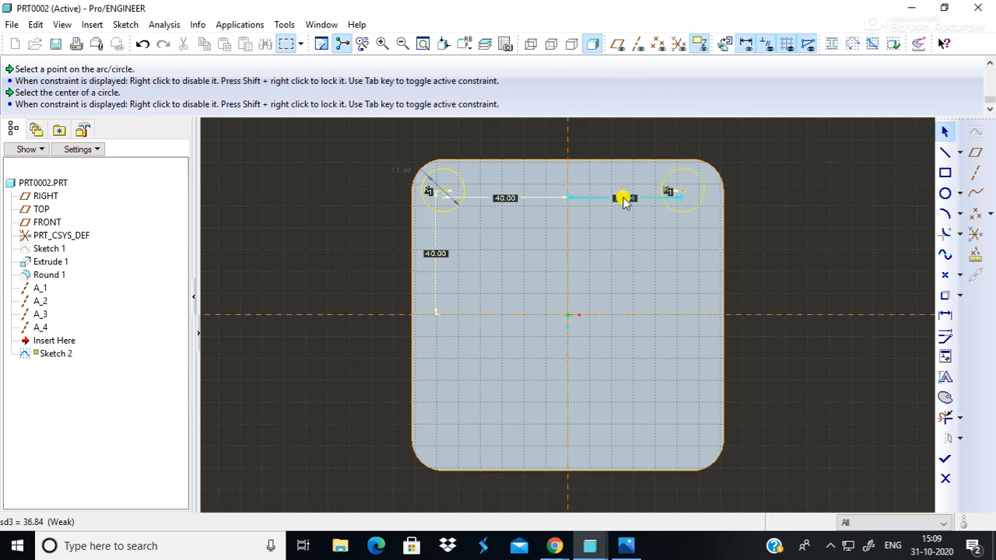
- Set the upper-right circle's centre distance from the vertical reference to 40 mm
double_click(625, 199)
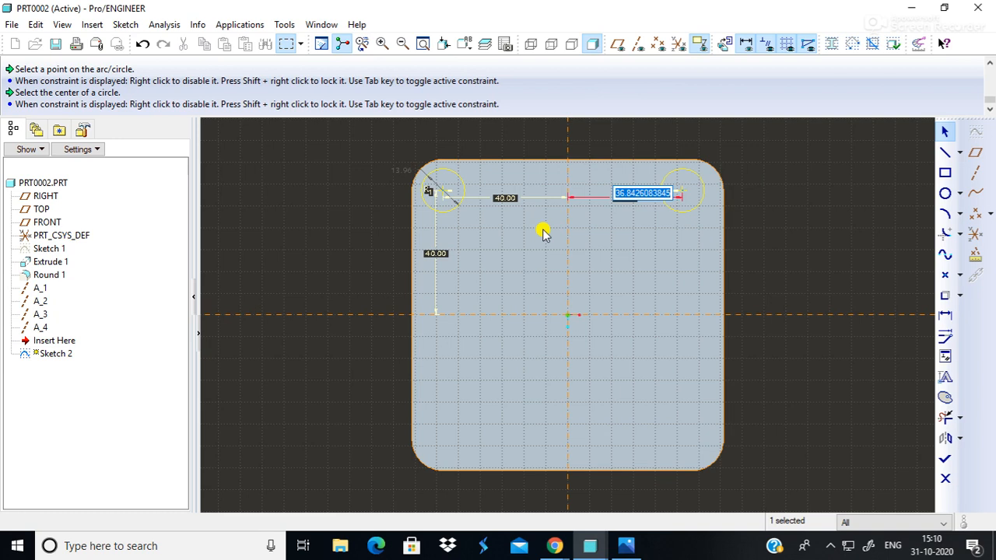
text(4)
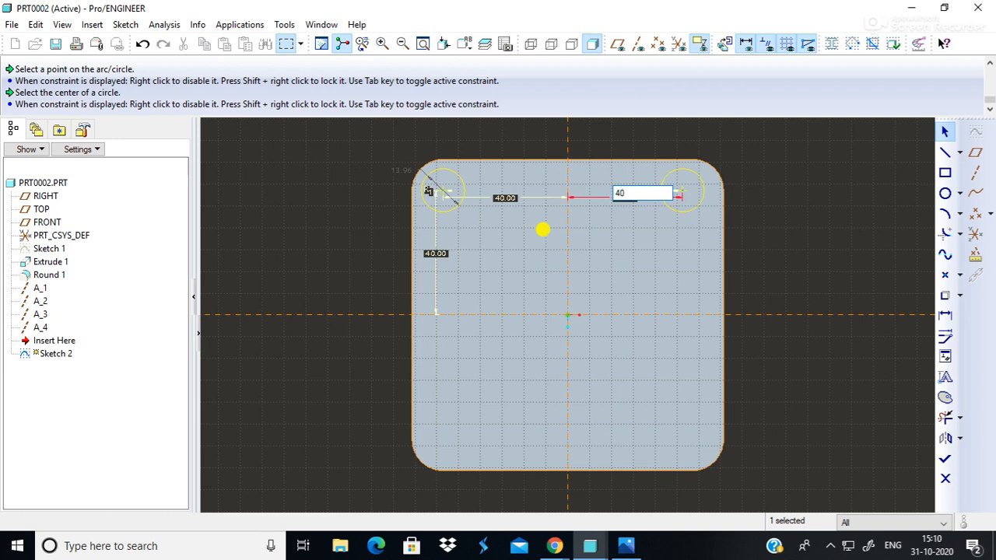
text(0)
key(Return)
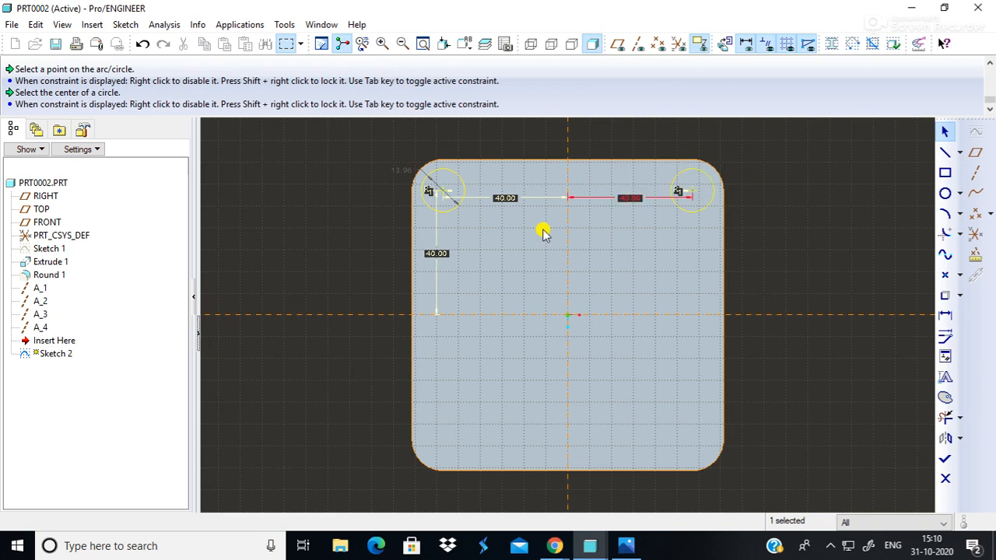
- Try to dimension the upper-right circle's centre from the horizontal reference
click(944, 314)
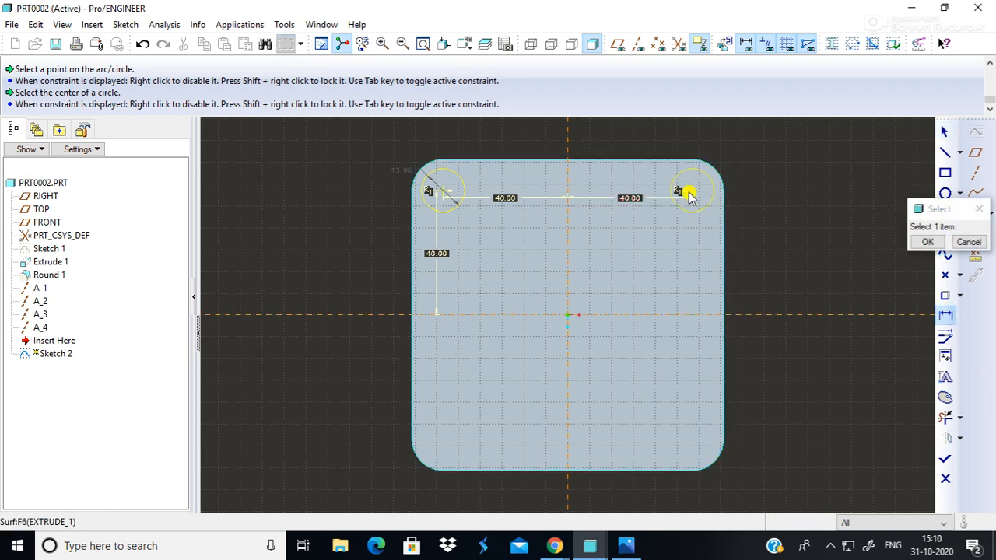
click(694, 191)
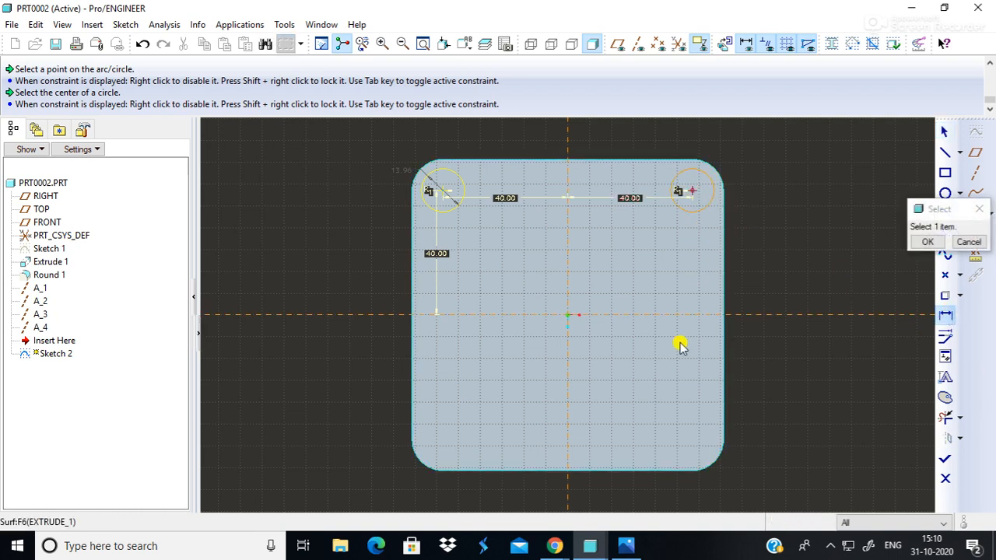
click(690, 314)
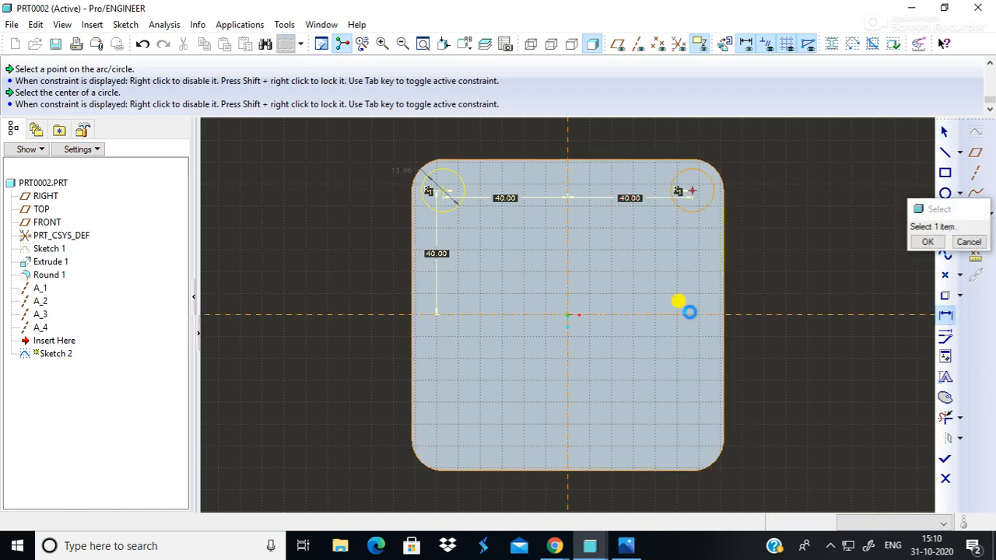
middle_click(693, 262)
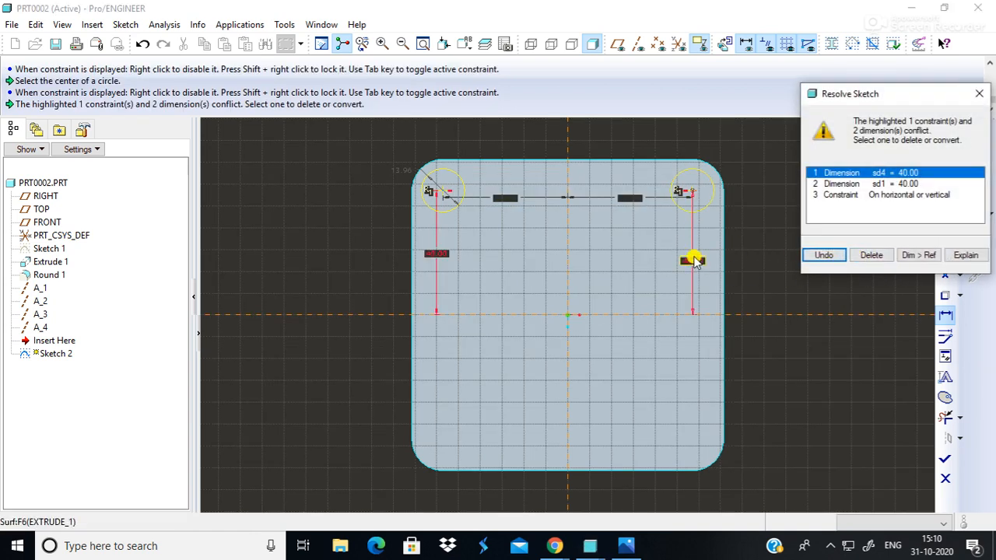
click(824, 255)
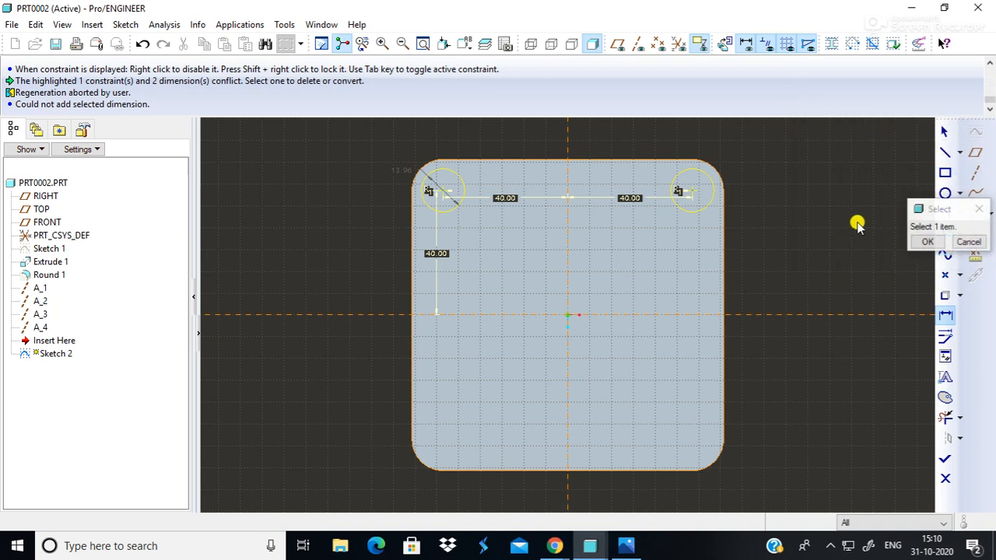
click(968, 241)
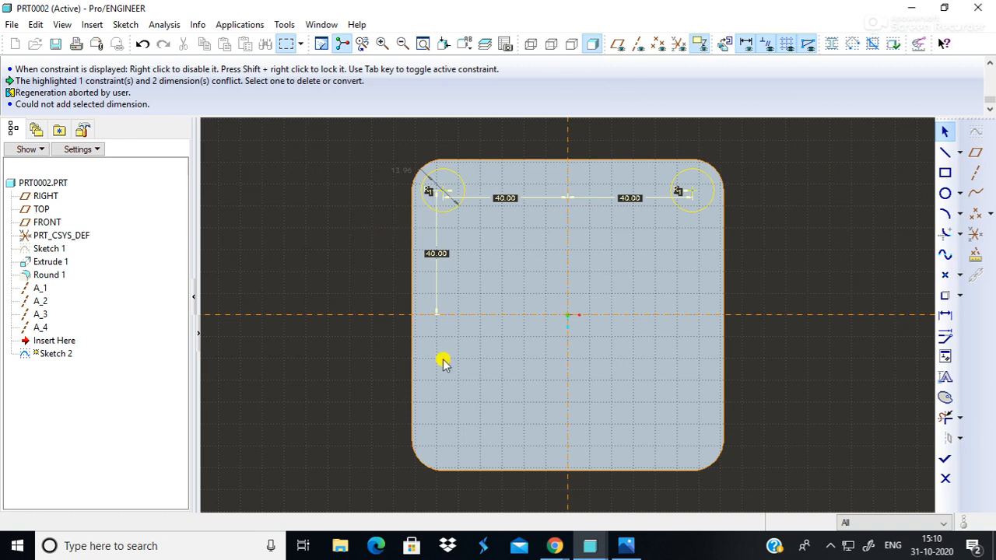
click(451, 211)
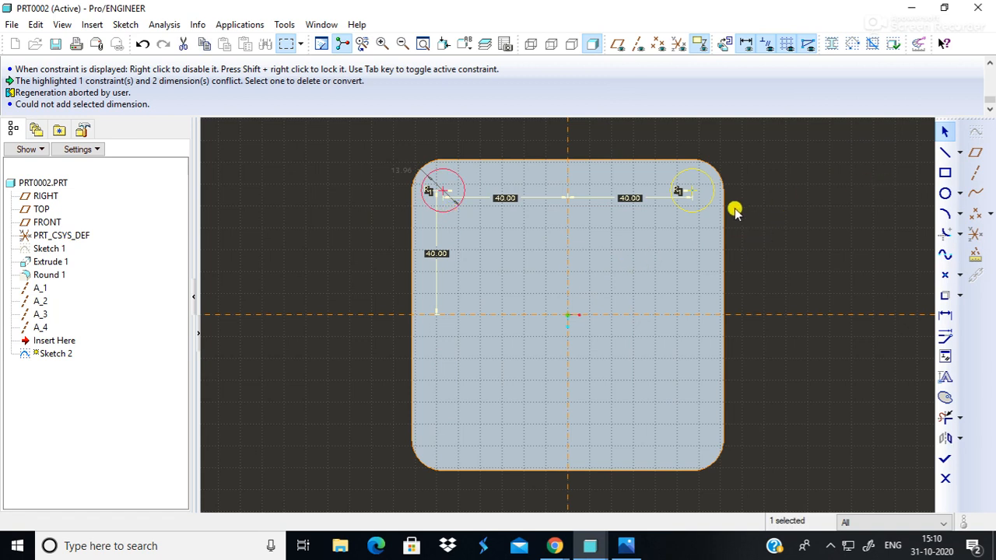
click(946, 440)
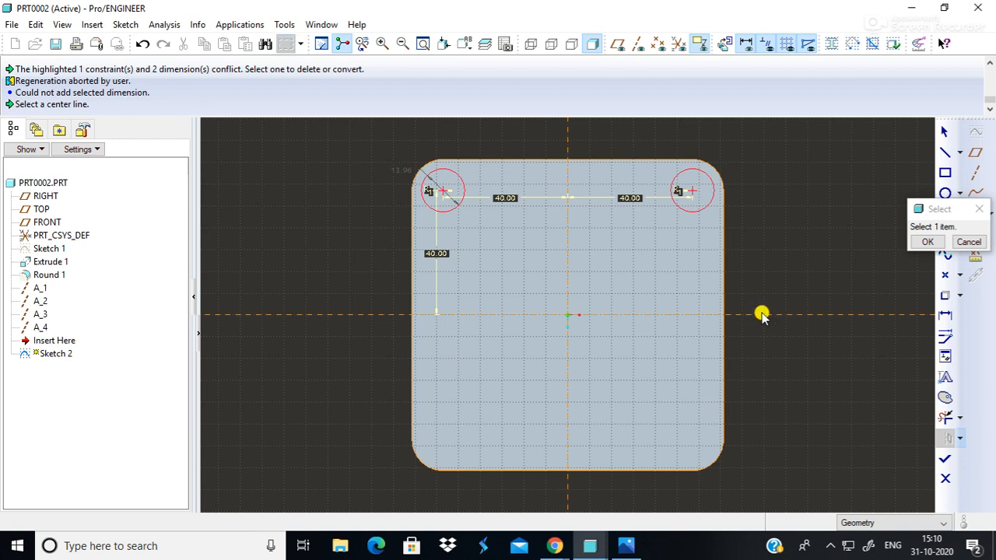
click(969, 241)
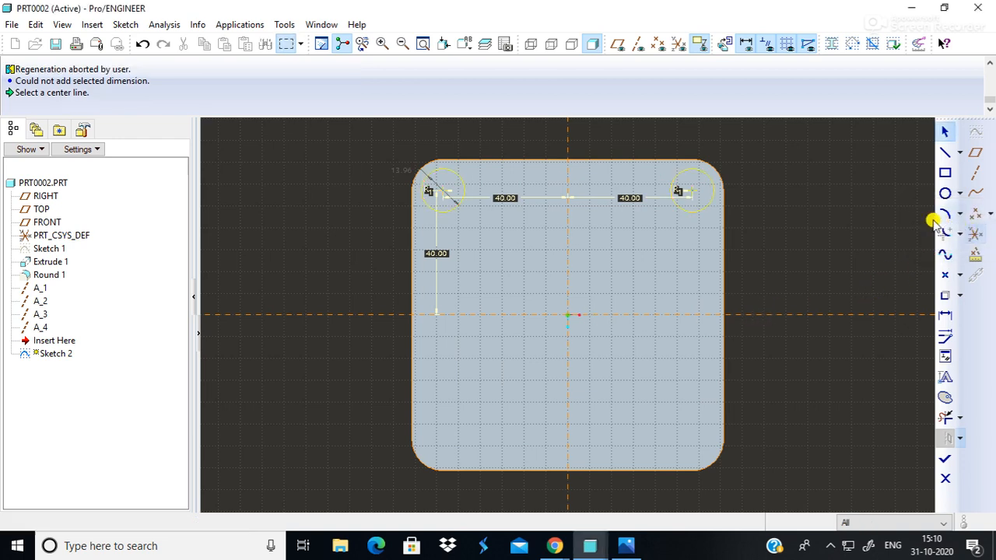
- Draw a horizontal centreline through the sketch origin along the horizontal reference
click(959, 152)
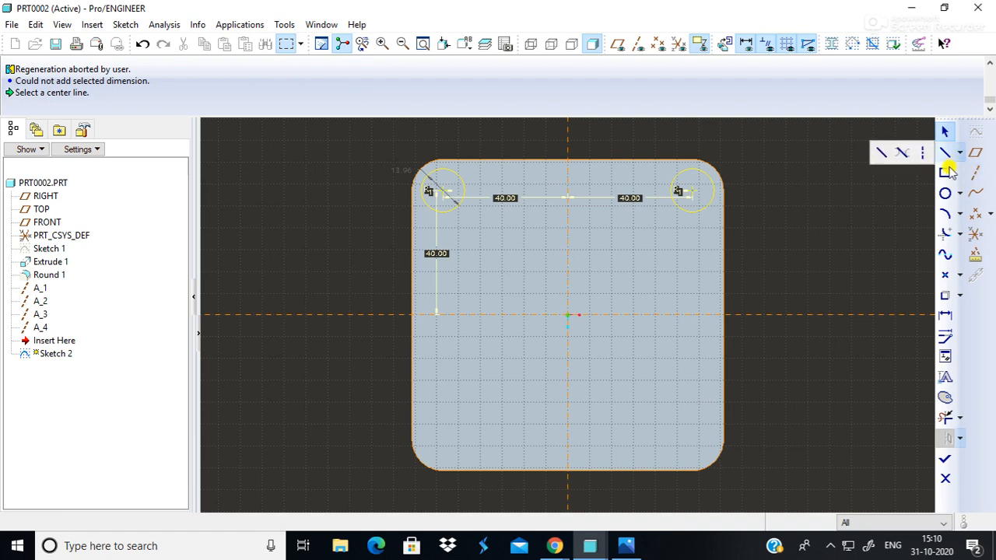
click(914, 154)
click(568, 316)
click(642, 315)
click(944, 132)
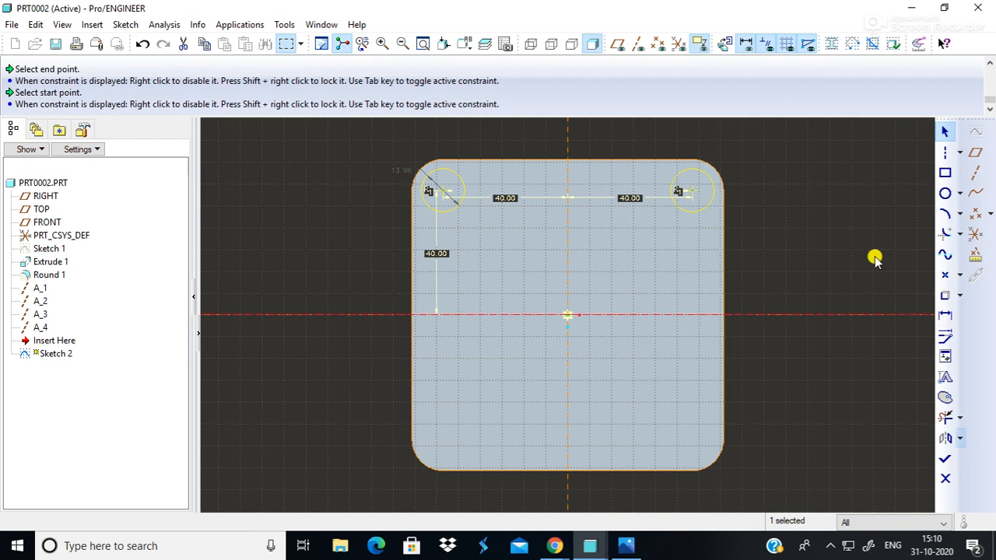
- Mirror both upper circles about the horizontal centreline and finish the sketch
click(451, 212)
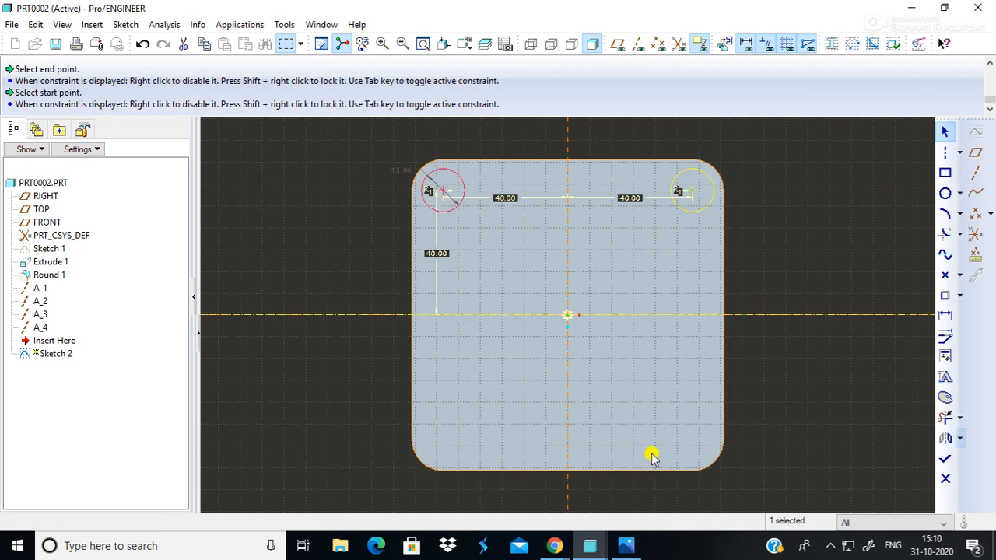
ctrl+click(687, 219)
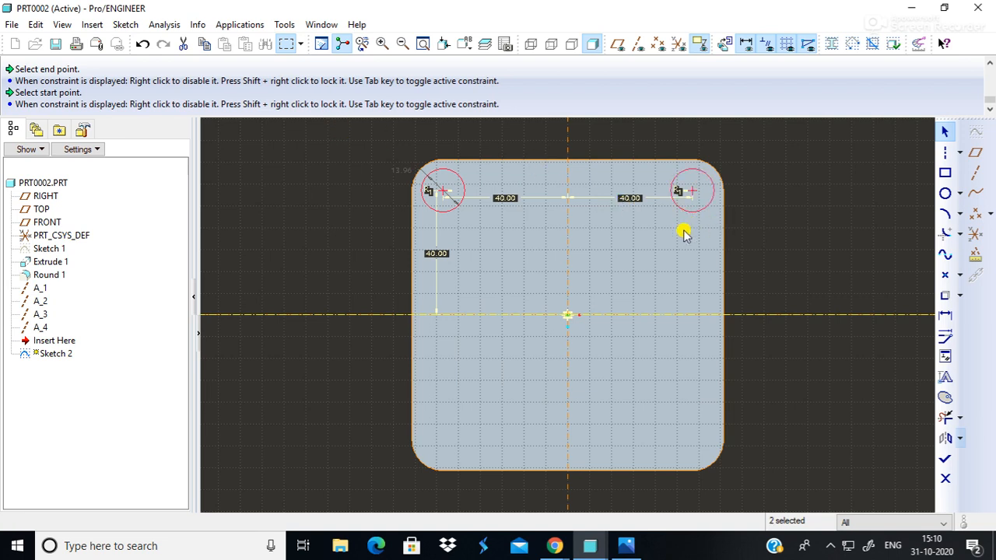
click(945, 438)
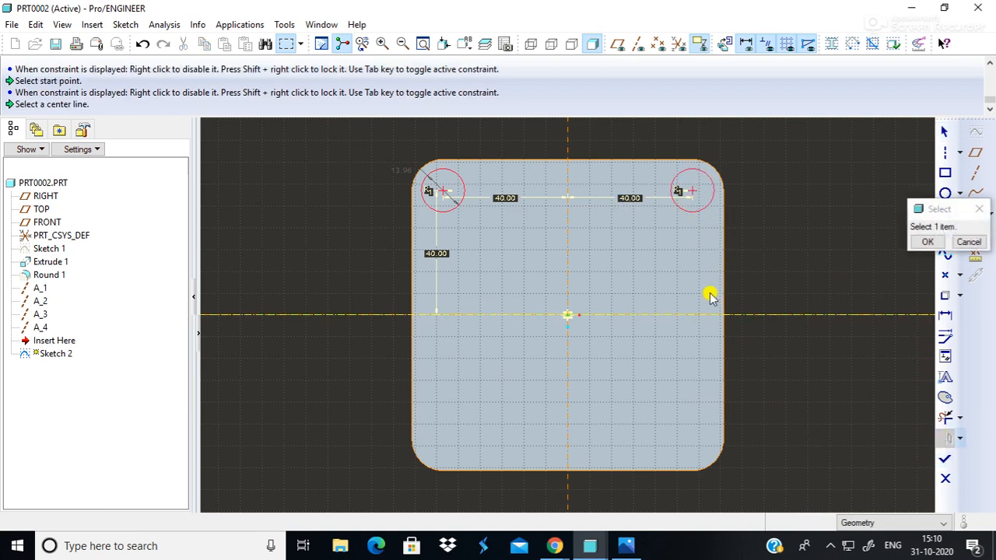
click(715, 315)
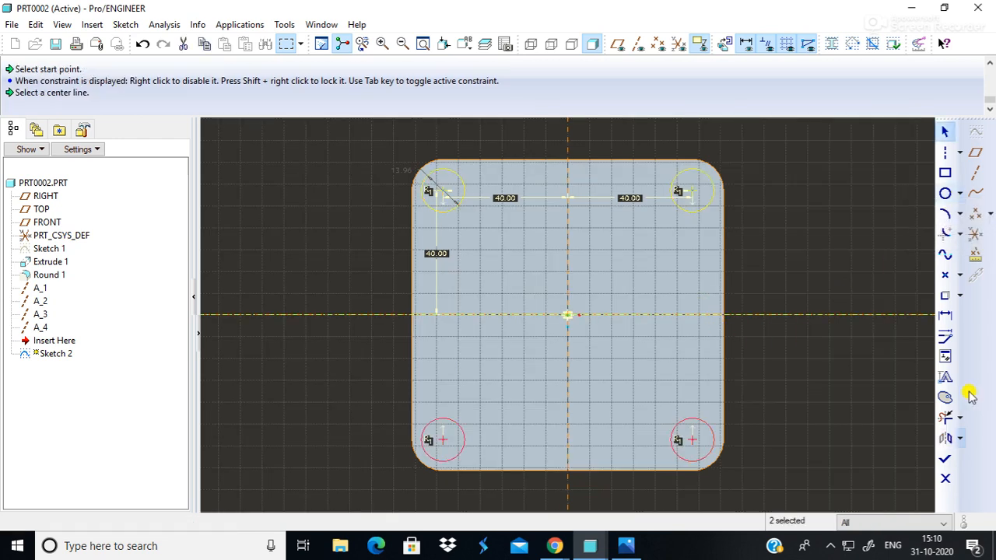
click(848, 260)
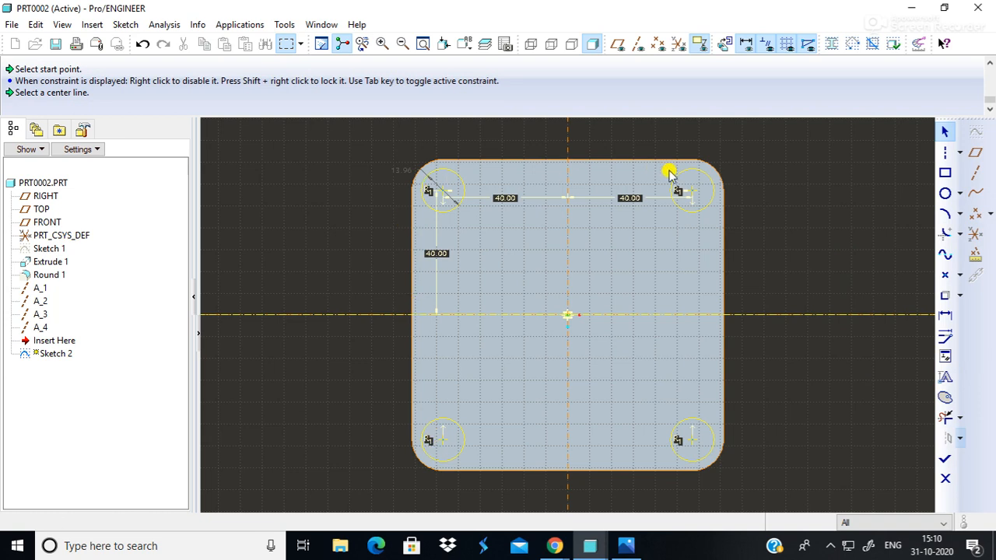
click(945, 460)
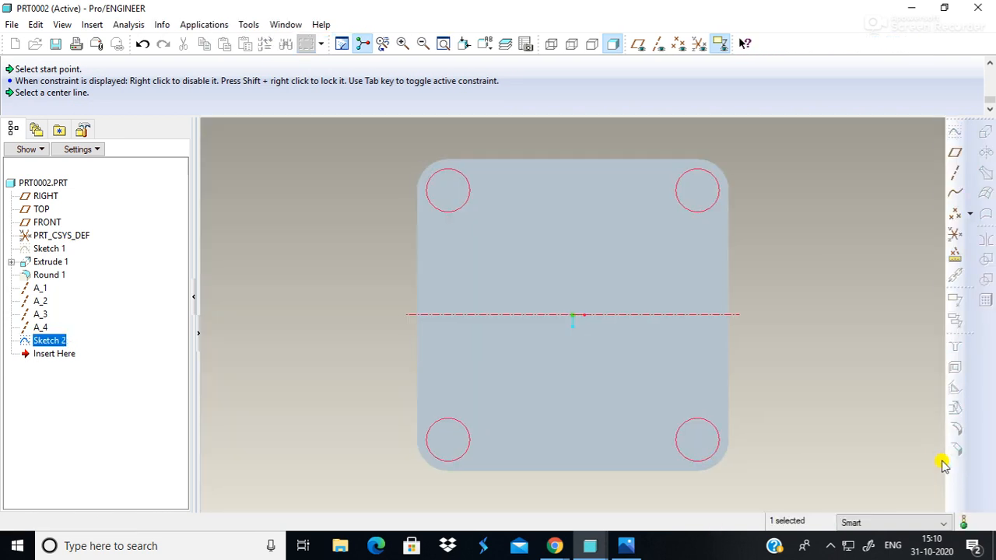
middle_drag(783, 418, 781, 367)
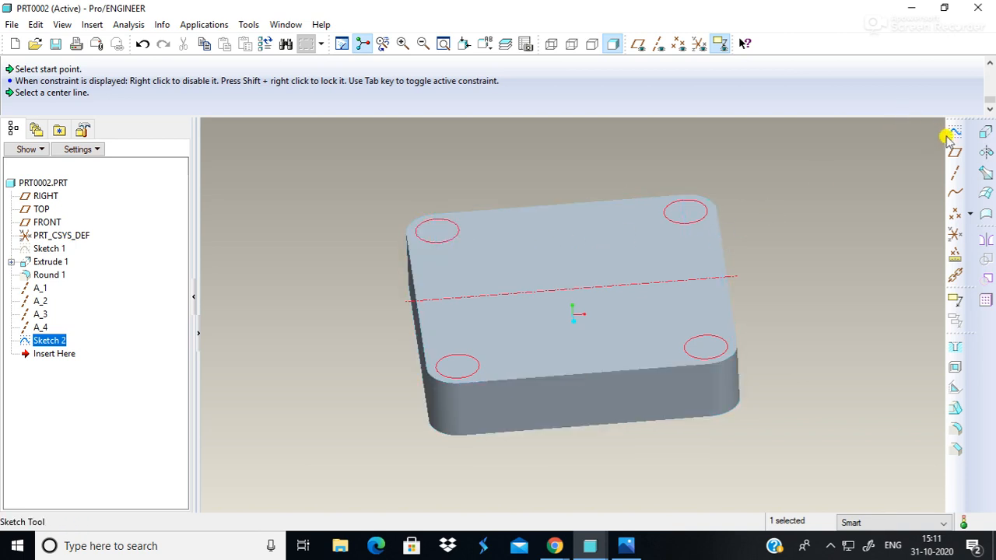
- Extrude the four-circle sketch downward through the plate to a depth of 60 mm as a material-removing cut
click(986, 135)
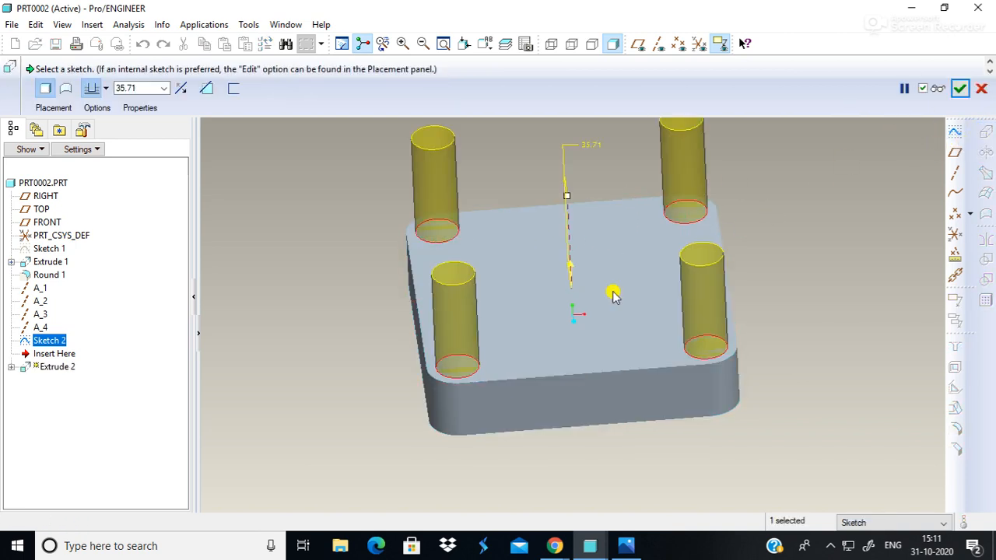
middle_drag(824, 369, 540, 164)
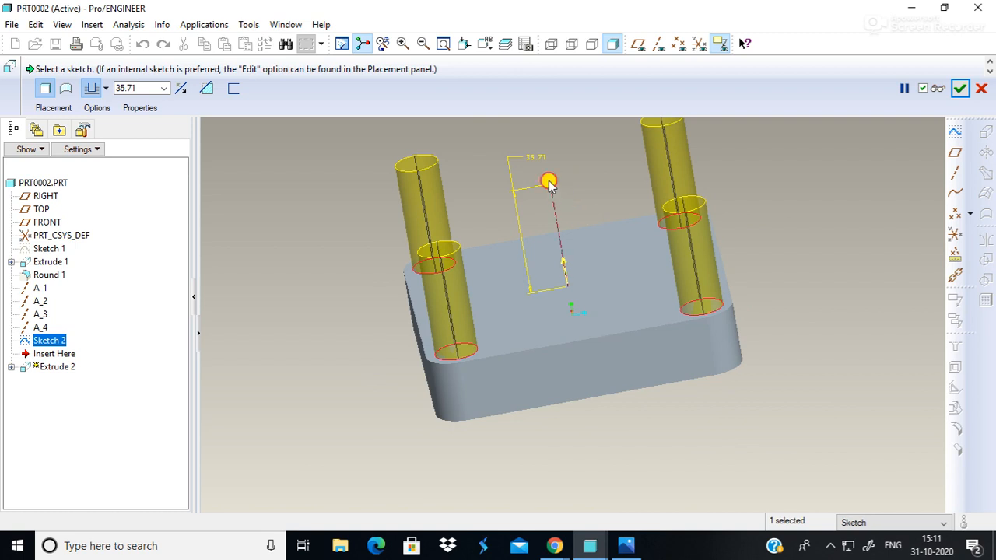
drag(549, 183, 560, 463)
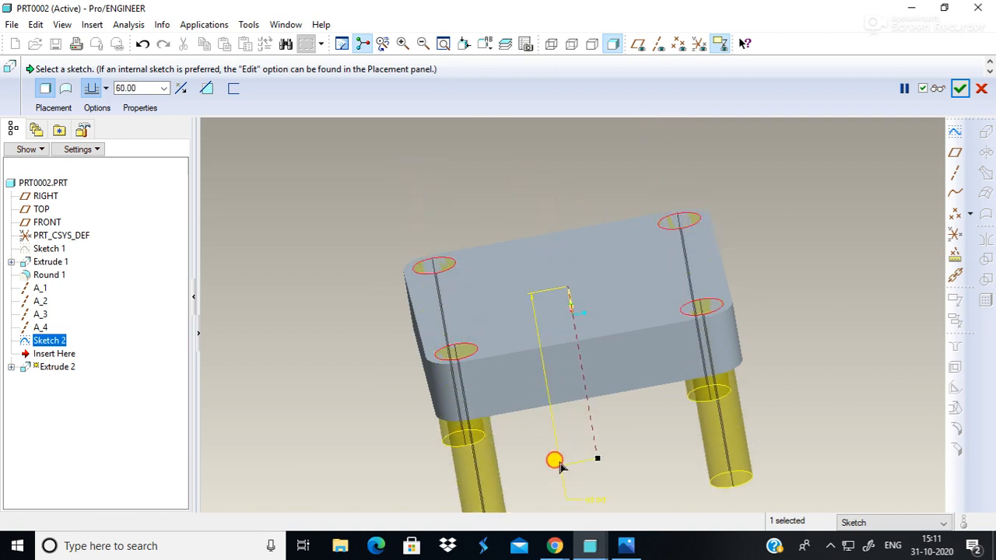
middle_drag(840, 396, 899, 372)
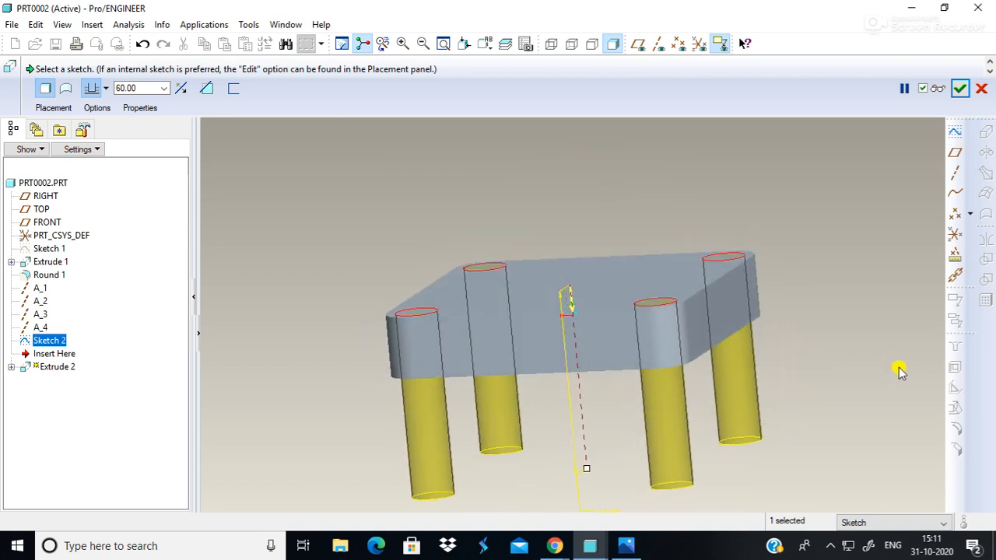
click(207, 90)
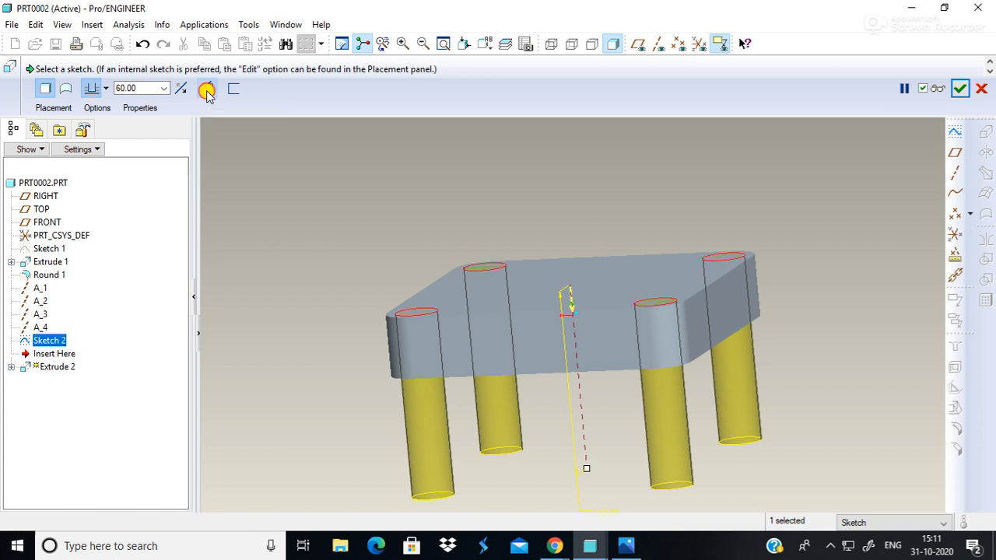
middle_drag(871, 265, 846, 265)
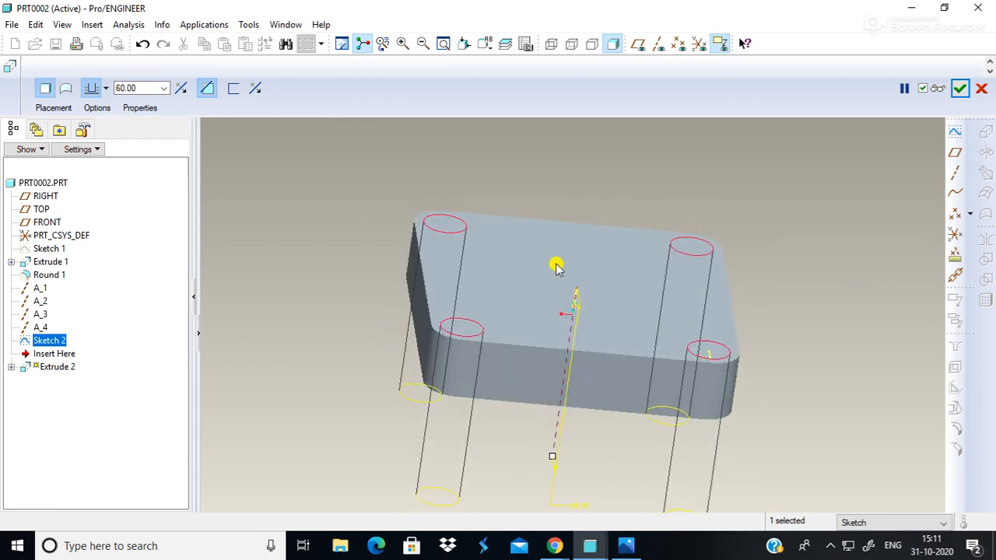
- Set the depth of the four-hole cut to 30 mm
double_click(142, 88)
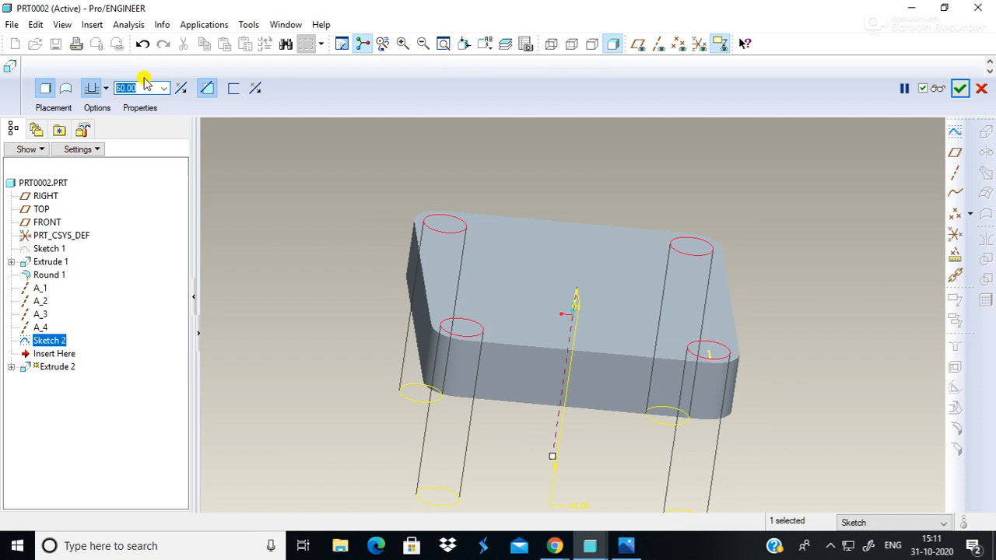
text(3)
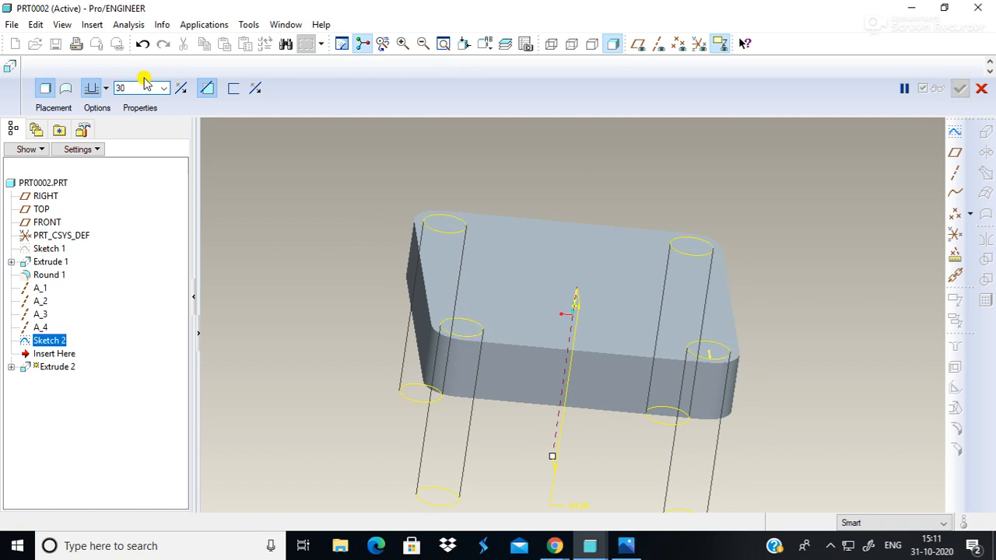
text(0)
key(Return)
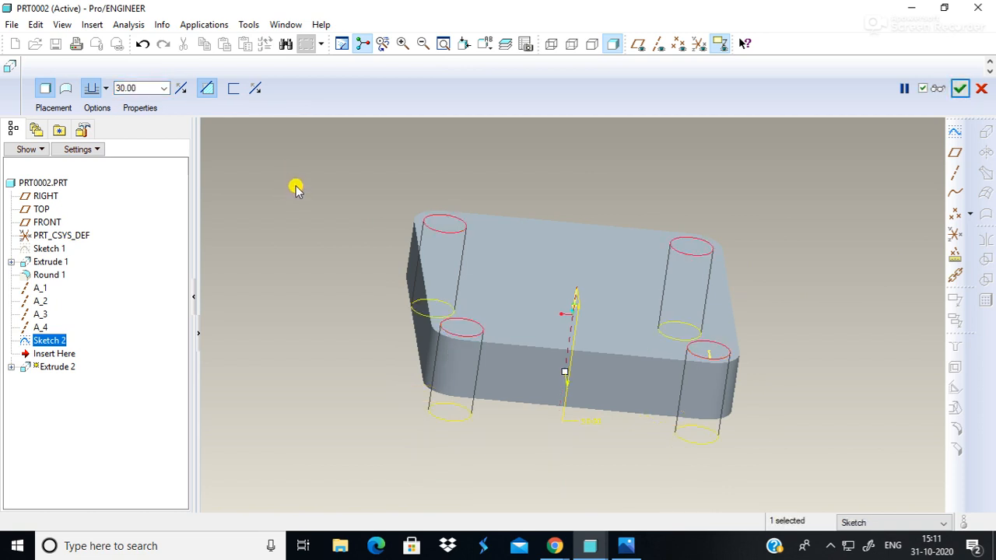
- Adjust the cut depth with the depth handle to 45 mm and complete the four-hole cut
middle_drag(774, 400, 746, 378)
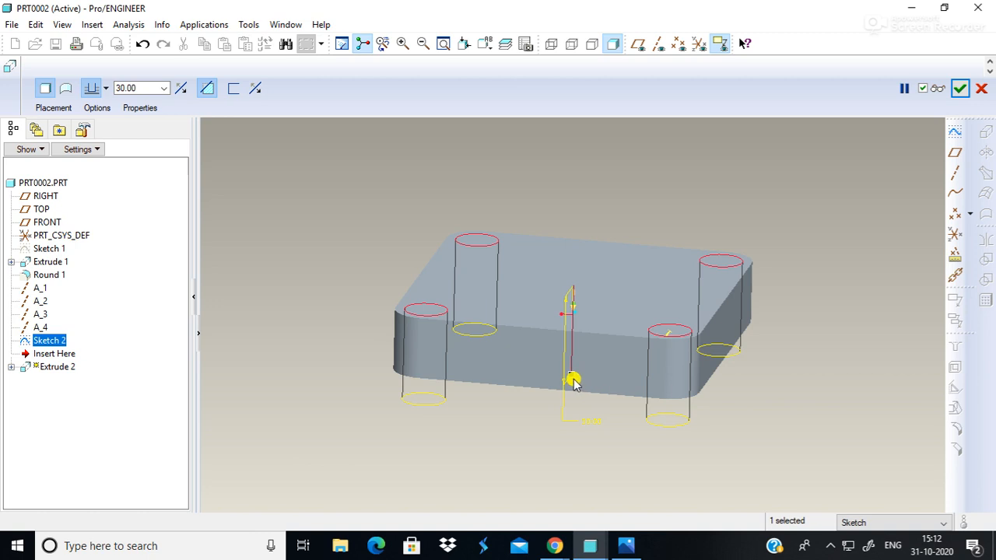
drag(574, 379, 580, 354)
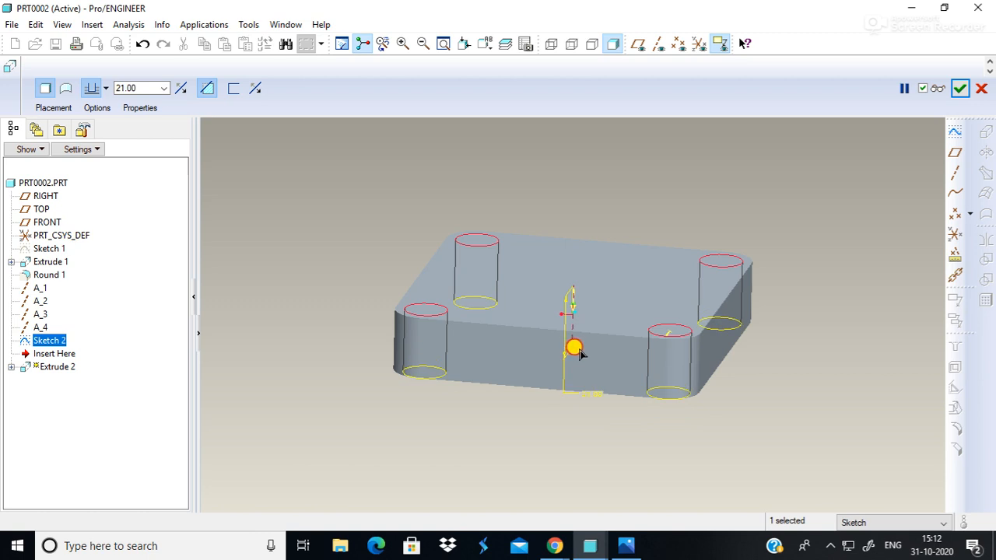
drag(580, 354, 589, 424)
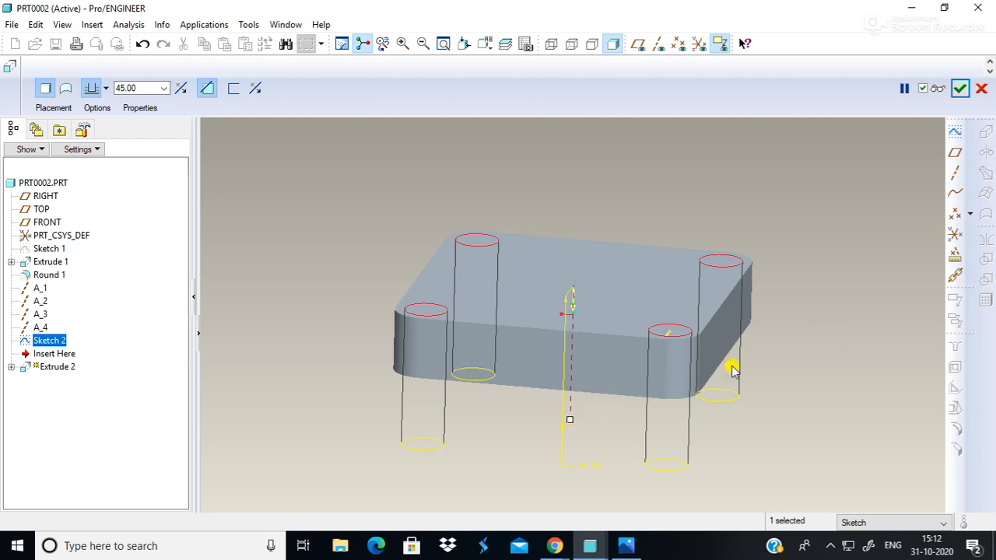
click(959, 89)
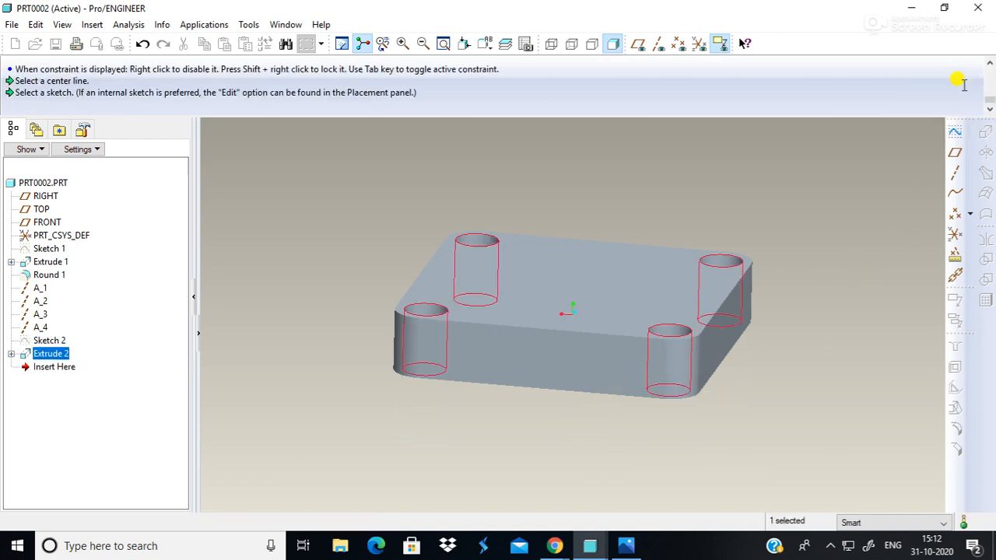
- Place a 17 mm diameter, 35.71 mm deep hole near the centre of the plate's top face, located from two adjacent edges
middle_drag(845, 270, 789, 316)
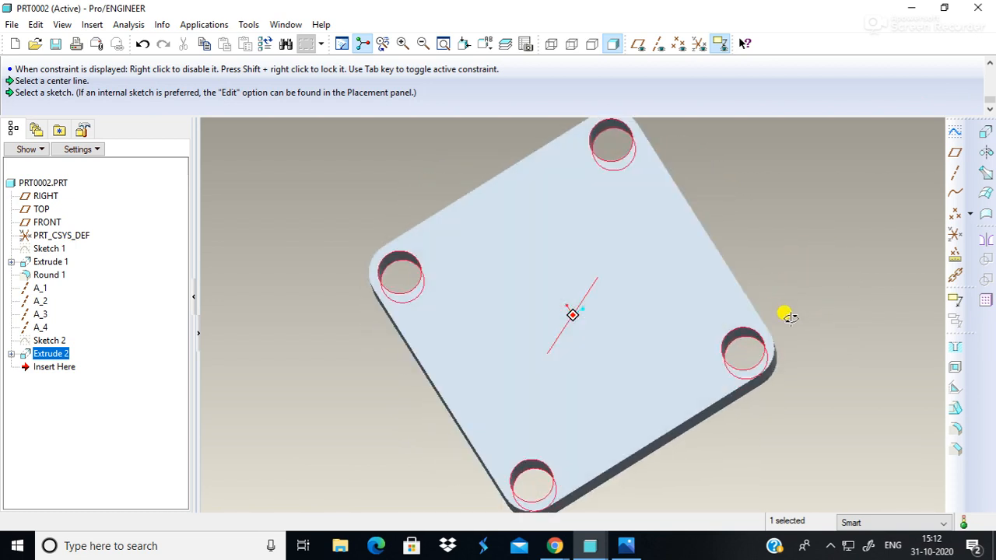
click(957, 352)
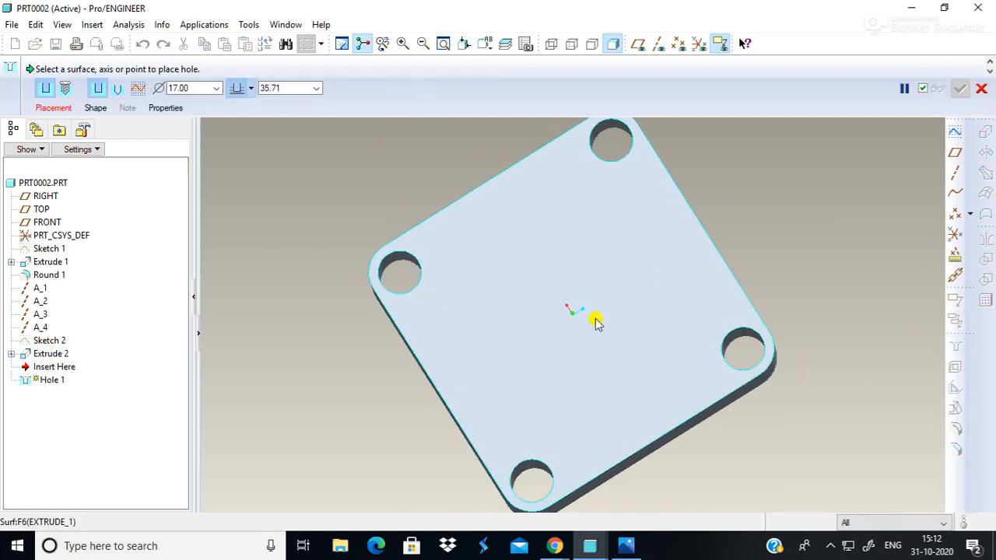
click(555, 326)
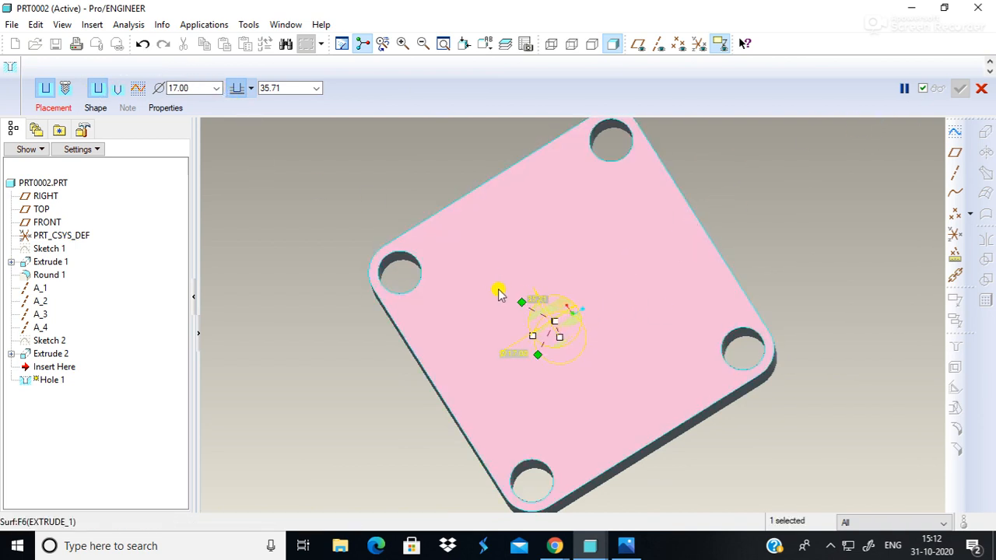
drag(513, 304, 473, 191)
drag(537, 360, 438, 391)
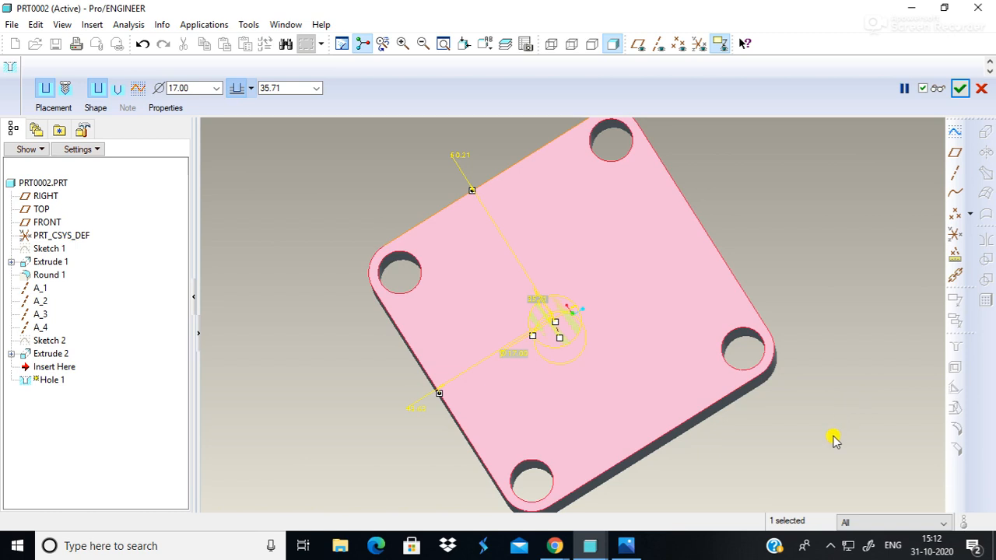
mouse_move(554, 327)
mouse_down()
mouse_move(551, 307)
mouse_move(562, 318)
mouse_up()
middle_drag(731, 433, 722, 384)
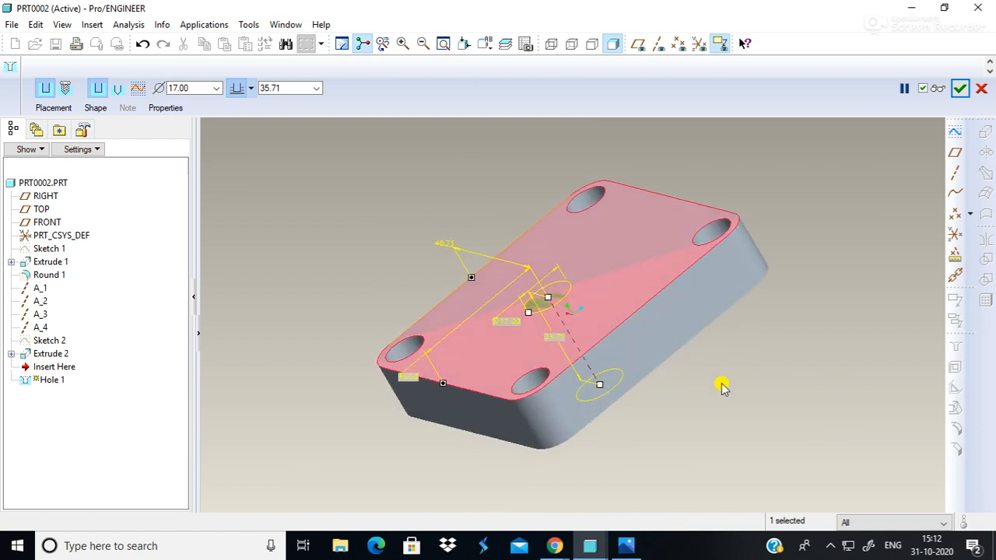
click(962, 91)
middle_drag(744, 349, 798, 405)
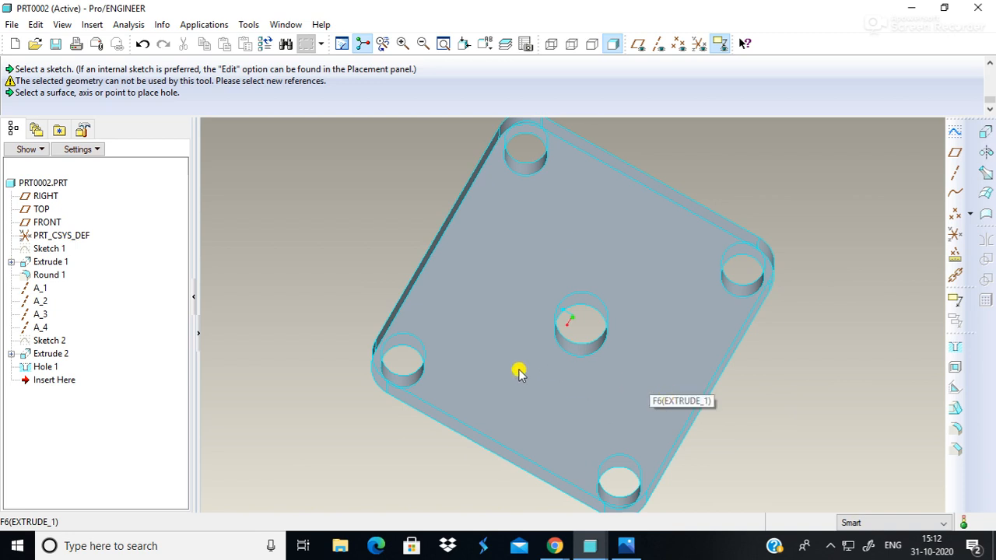
- Compare the plate with reference image 113.png and the PRT0001 model, returning to PRT0002
click(911, 8)
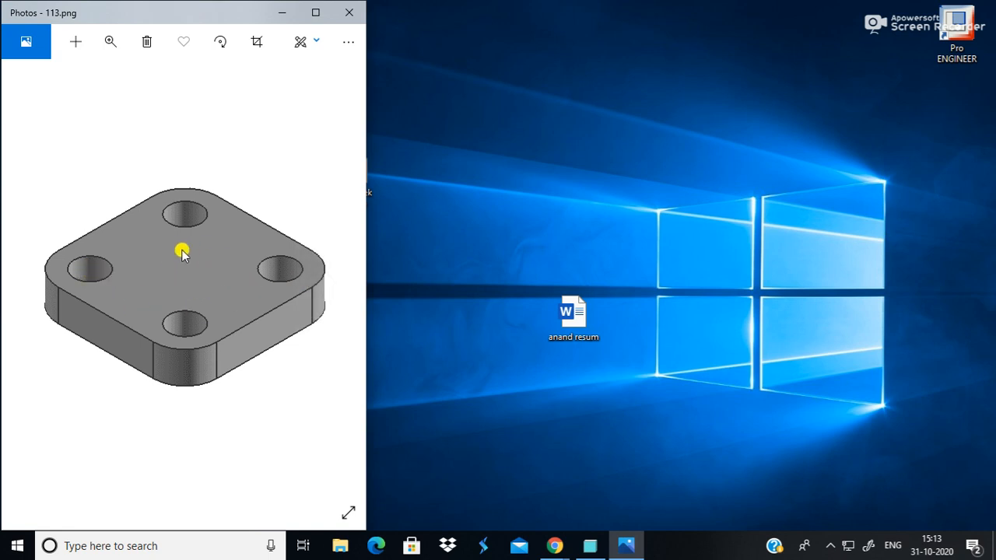
click(590, 546)
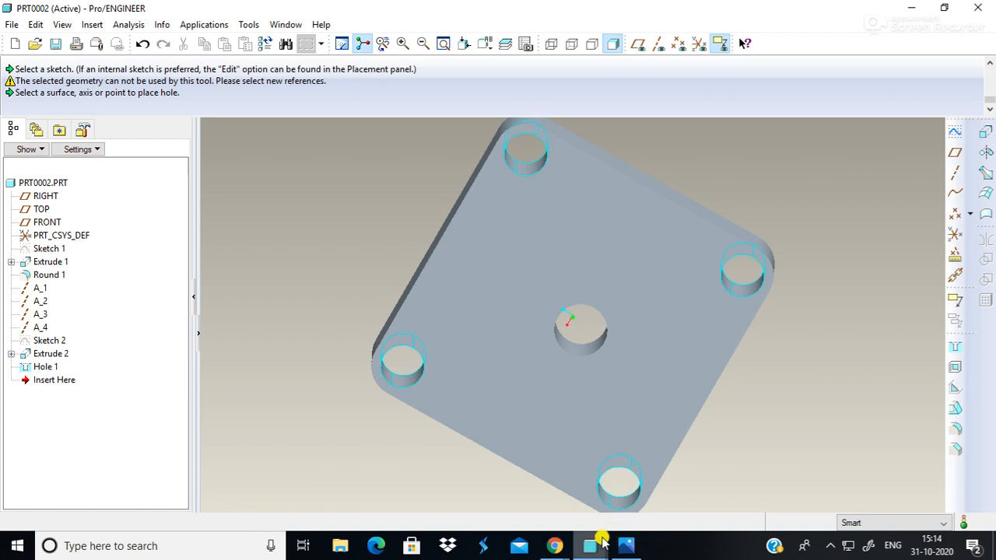
mouse_move(590, 545)
click(720, 498)
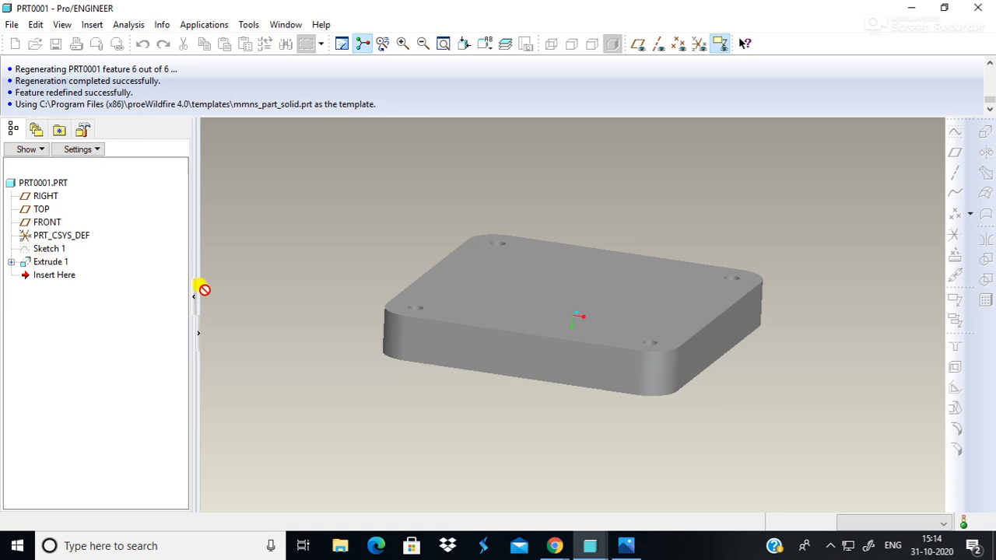
mouse_move(590, 546)
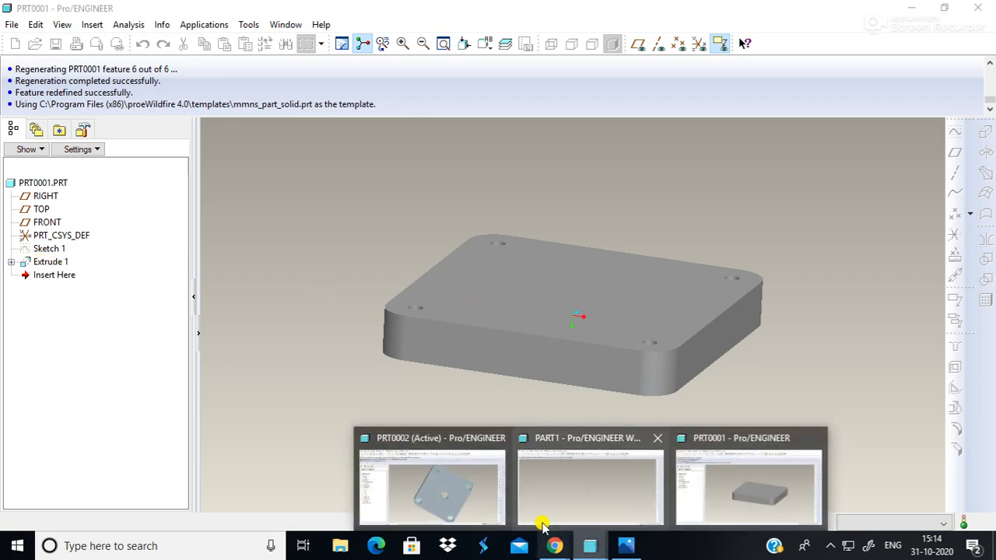
click(420, 436)
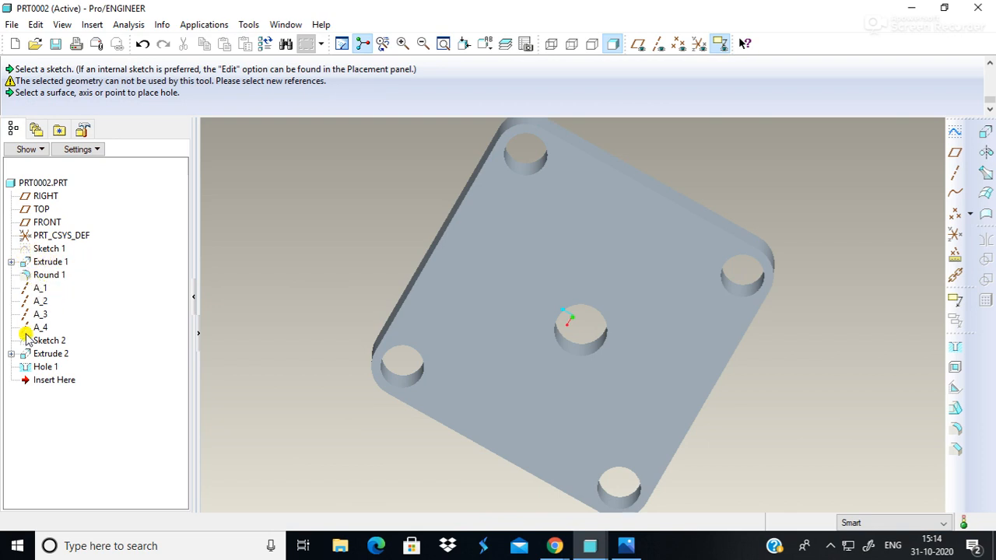
- Delete the hole near the centre of the plate, Hole 1
click(39, 369)
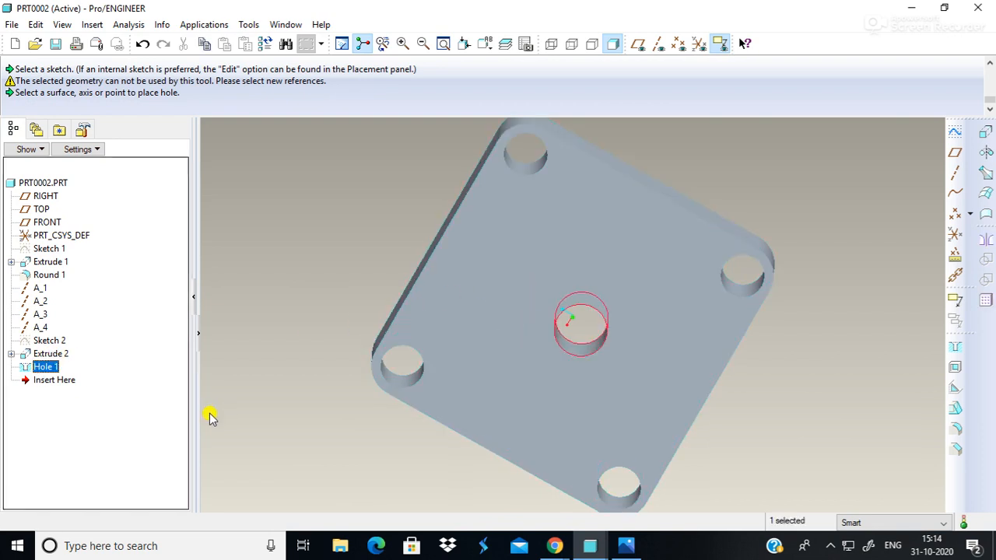
right_click(40, 368)
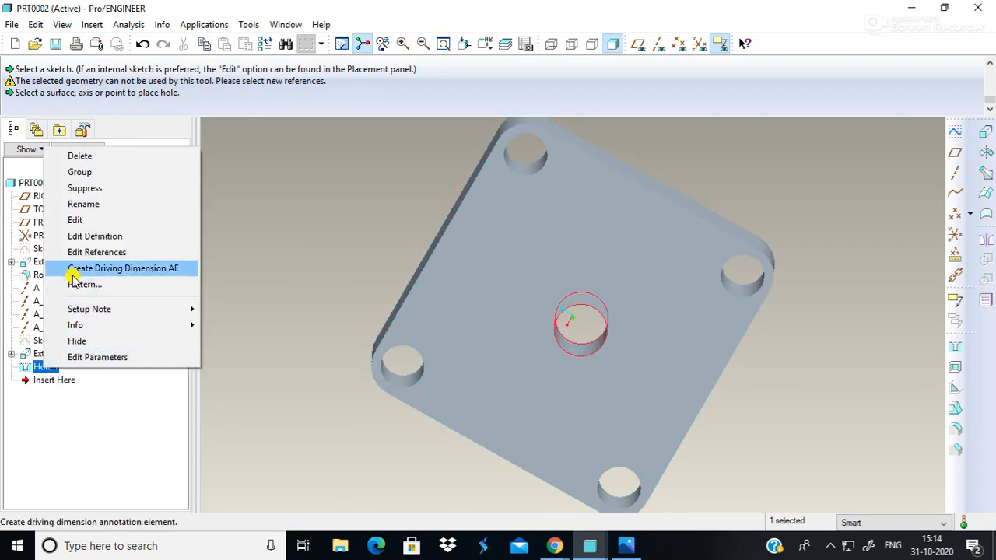
click(121, 155)
click(467, 303)
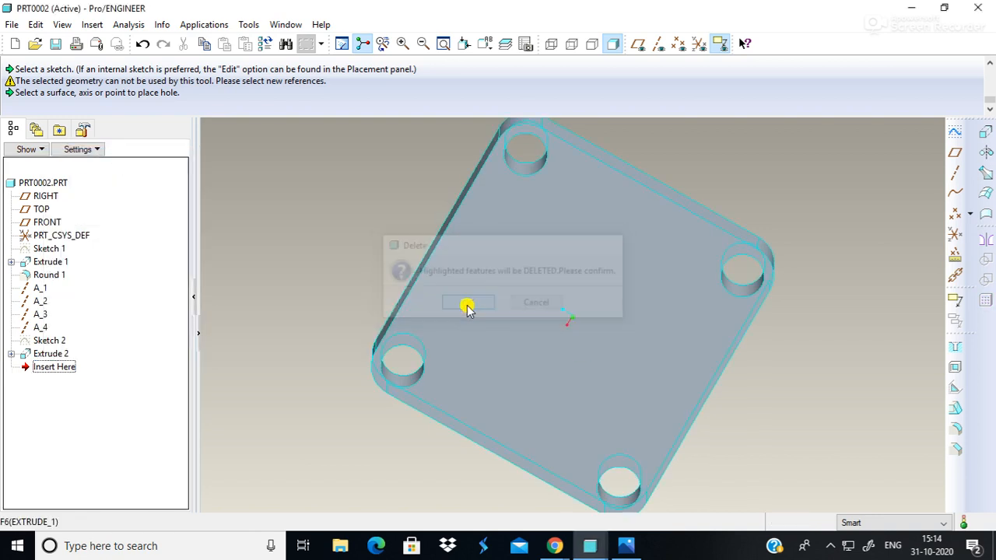
mouse_move(371, 222)
middle_down()
mouse_move(355, 220)
mouse_move(363, 350)
middle_up()
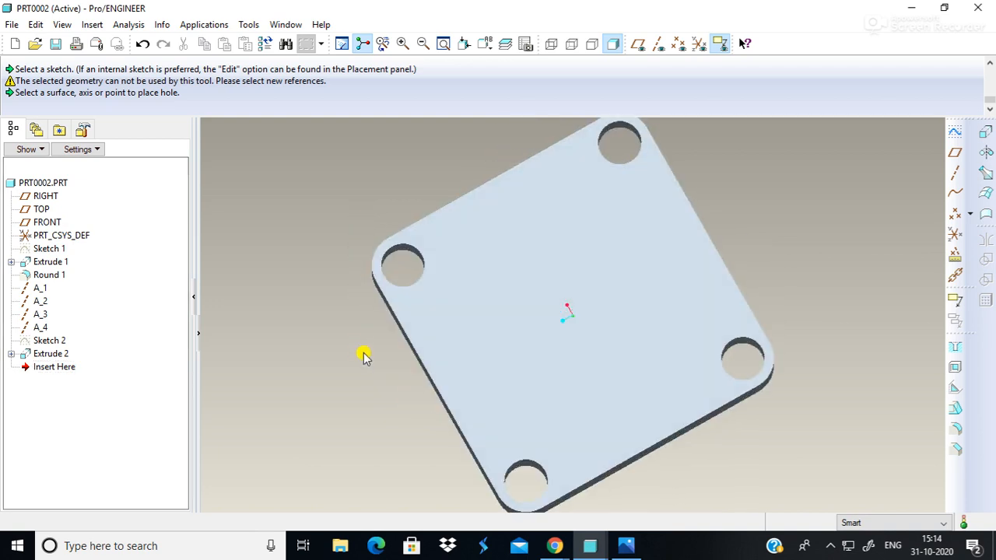
- Review the plate's features by highlighting Sketch 1, Extrude 1, Round 1, Sketch 2 and Extrude 2 in turn
click(49, 249)
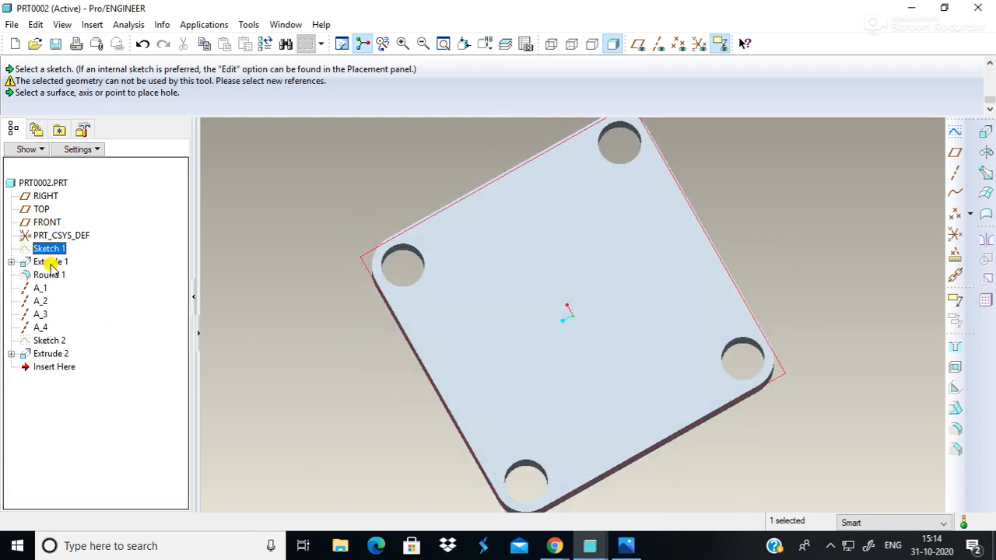
click(49, 262)
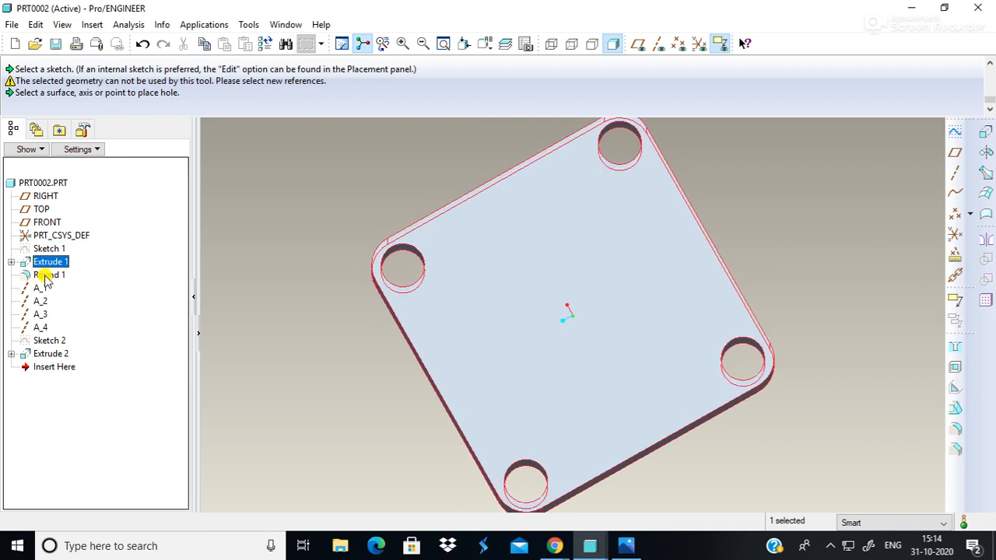
click(45, 277)
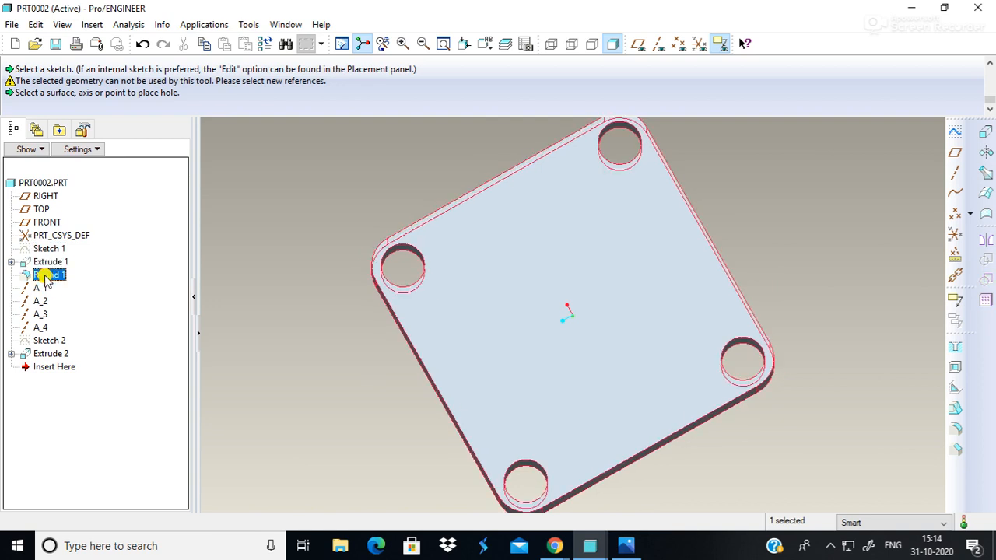
click(37, 341)
click(52, 356)
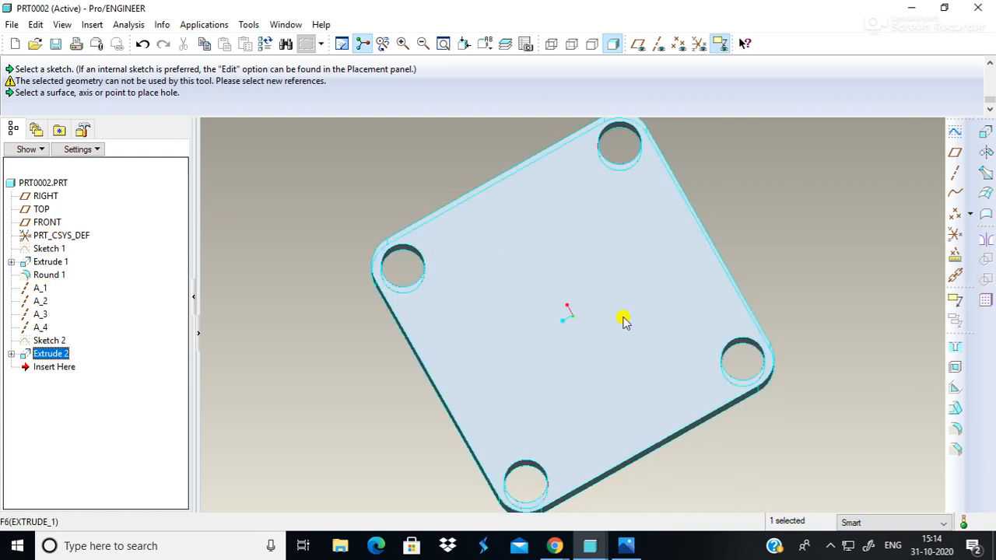
- Switch to the PRT0001 model and highlight its Sketch 1 and Extrude 1 to examine its feature structure
mouse_move(590, 545)
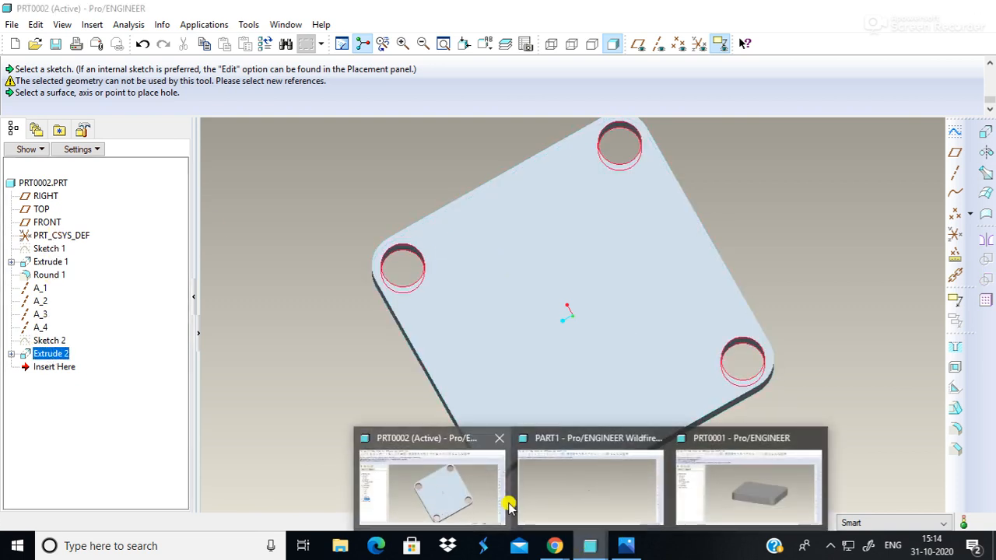
click(788, 488)
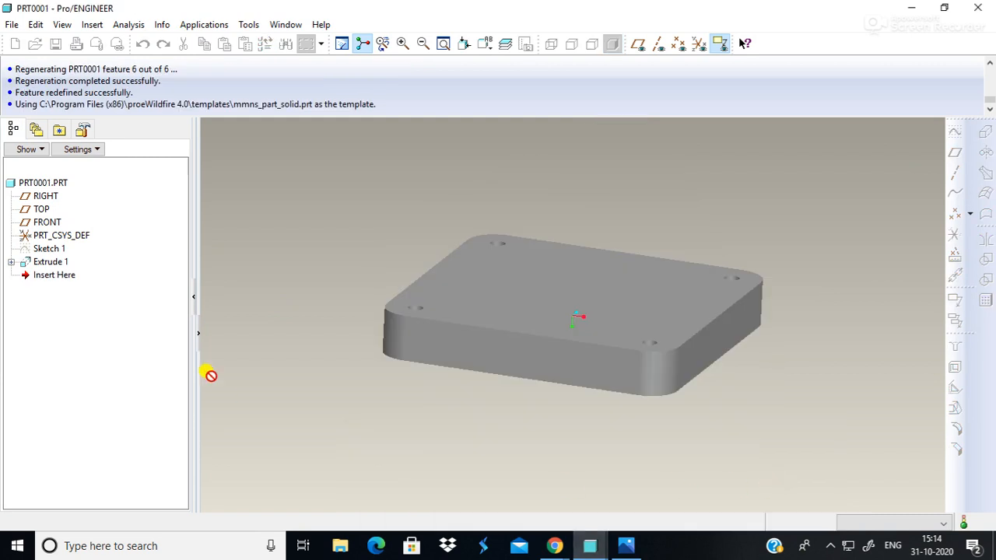
click(51, 248)
click(53, 262)
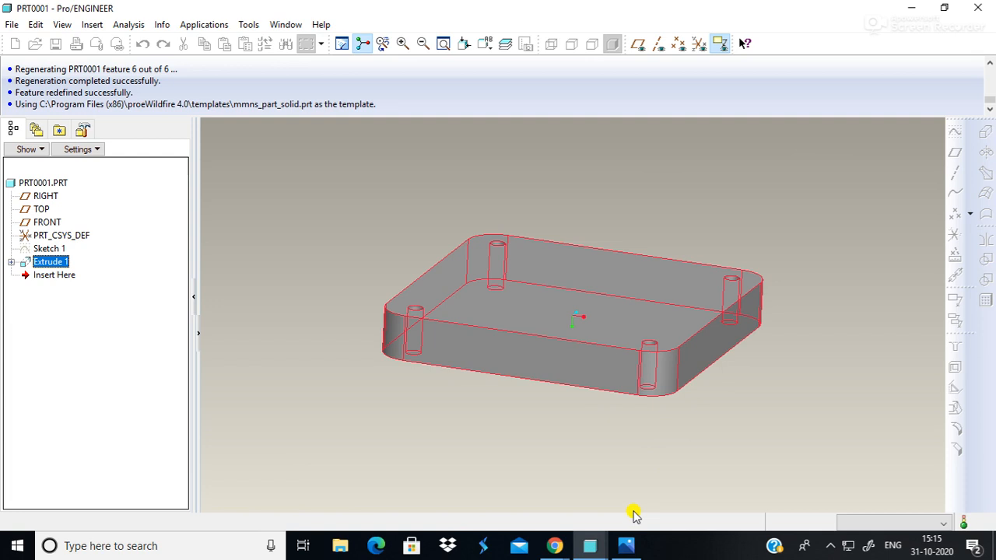
- Switch to the Google Meet call in Chrome, dismiss the presenting notification and stop presenting the screen
mouse_move(598, 550)
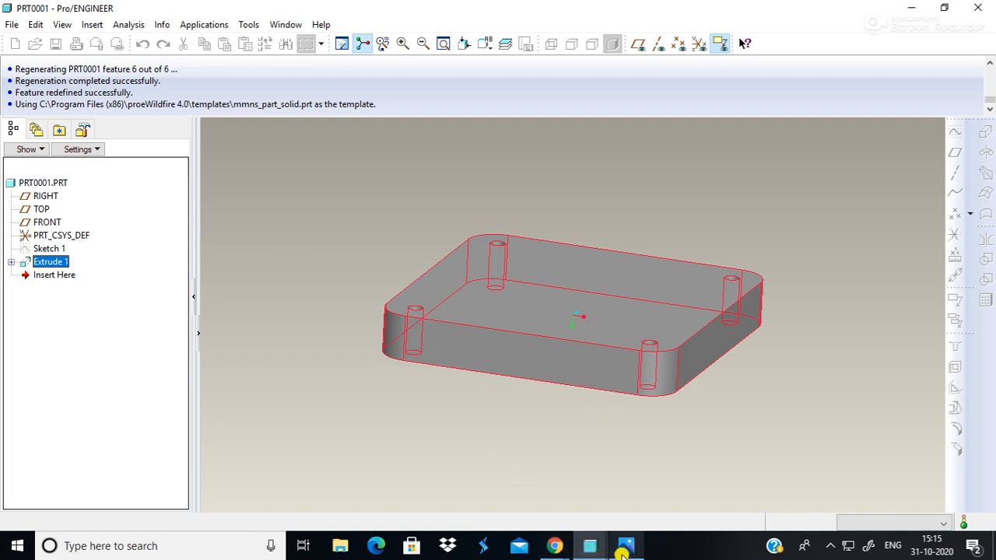
mouse_move(565, 549)
click(502, 497)
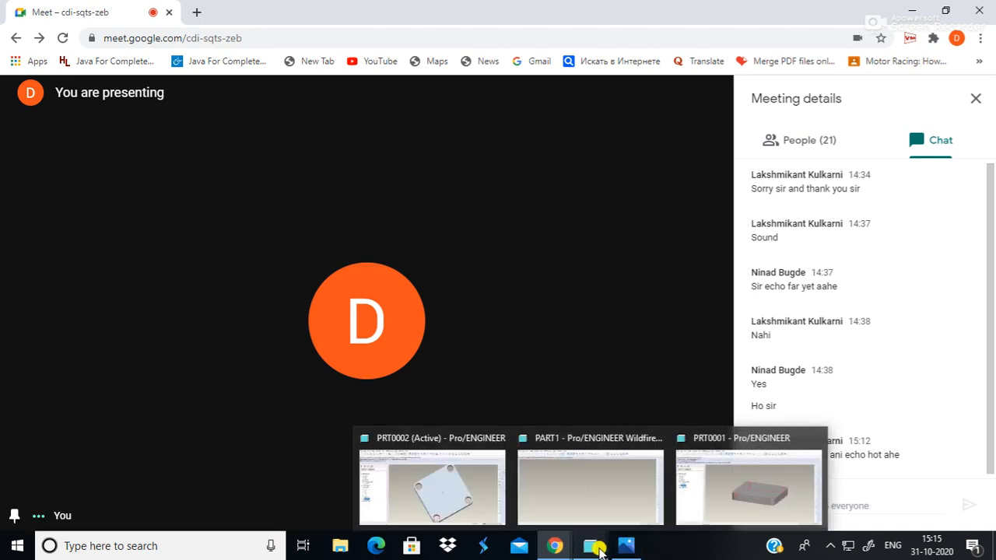
click(831, 551)
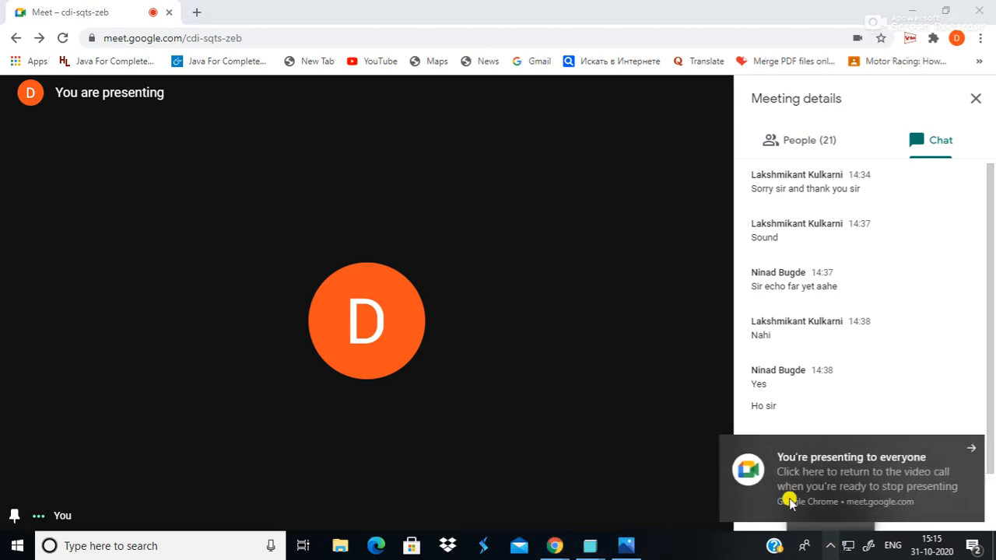
click(969, 445)
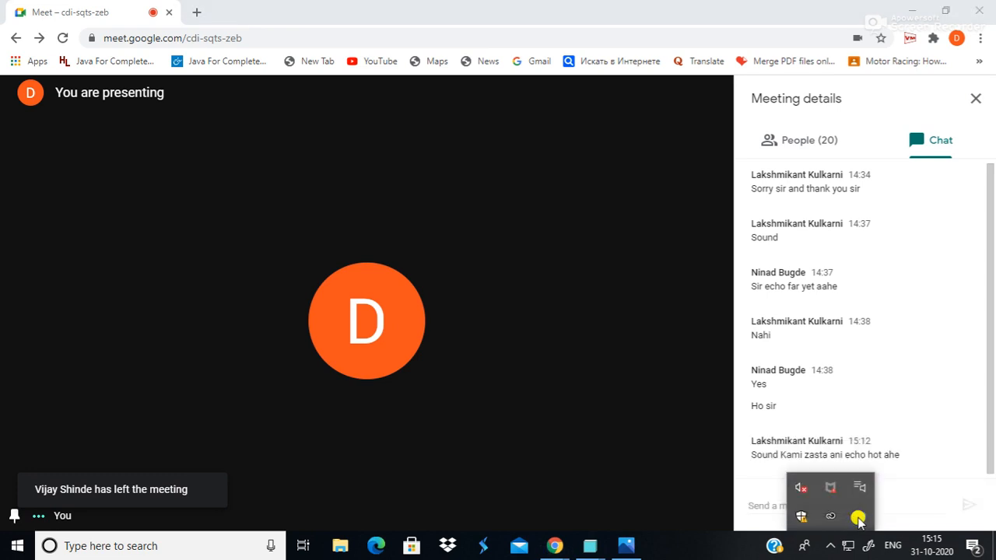
mouse_move(593, 547)
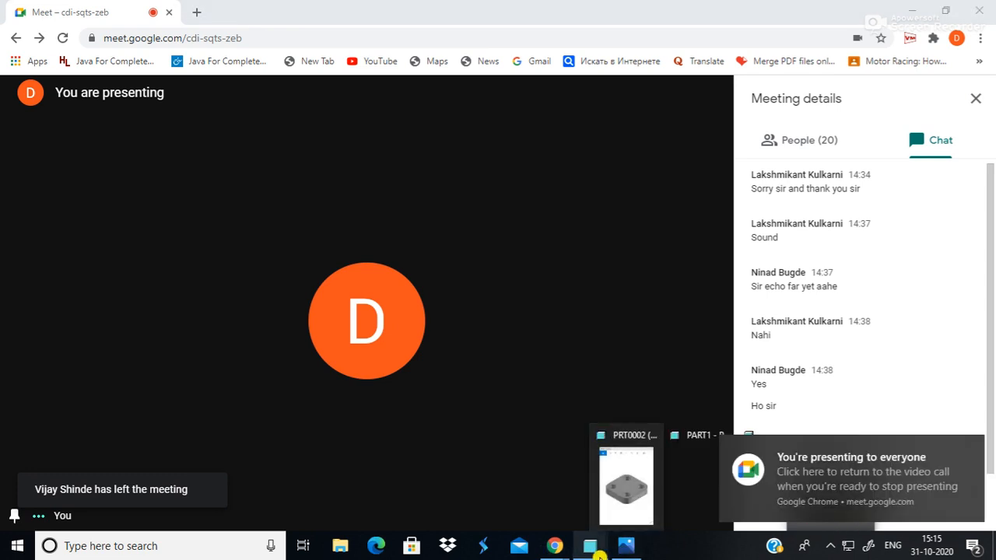
mouse_move(554, 547)
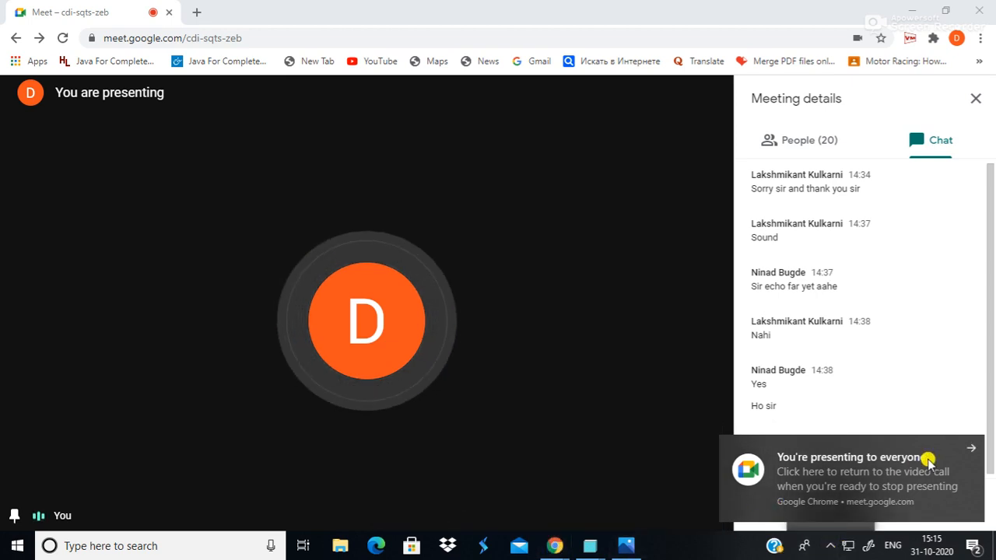
click(971, 448)
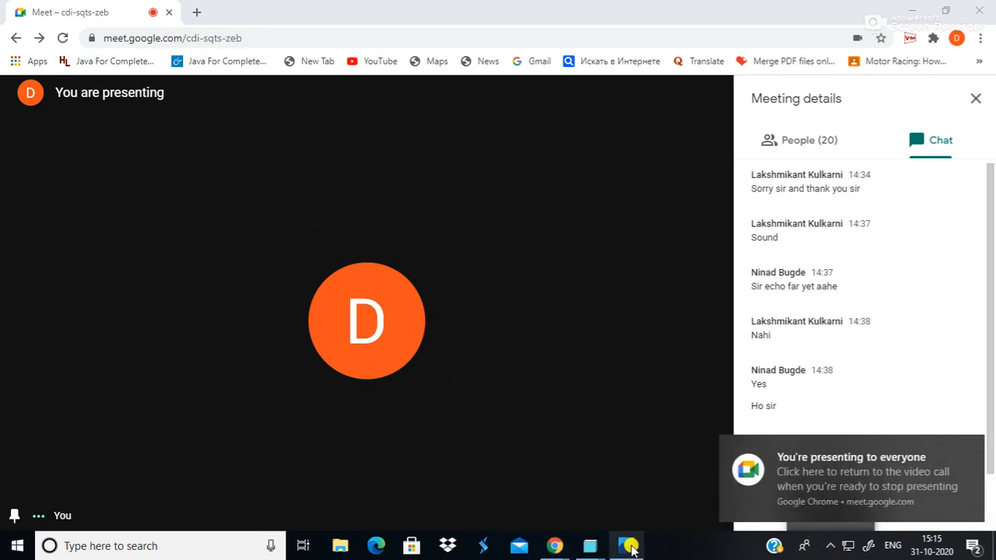
click(631, 490)
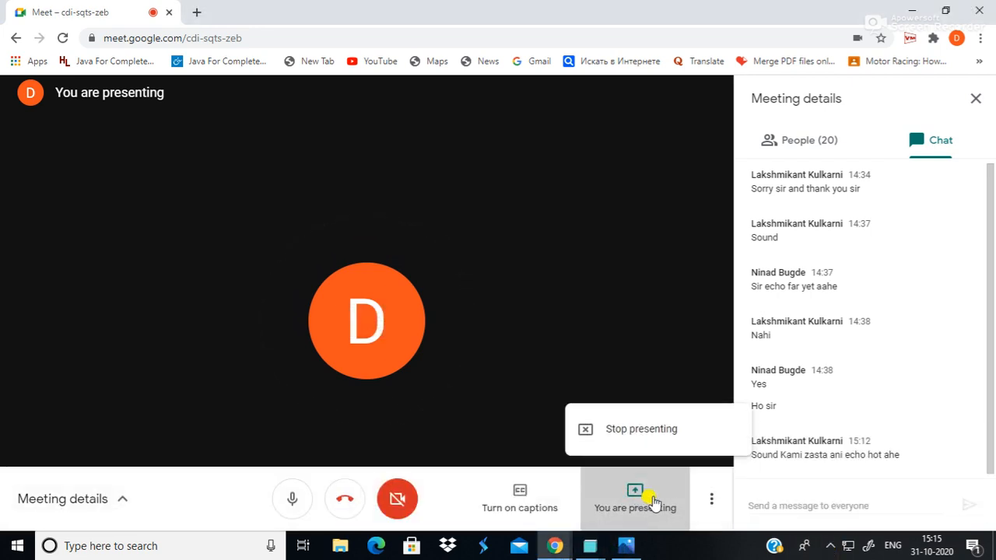
click(659, 438)
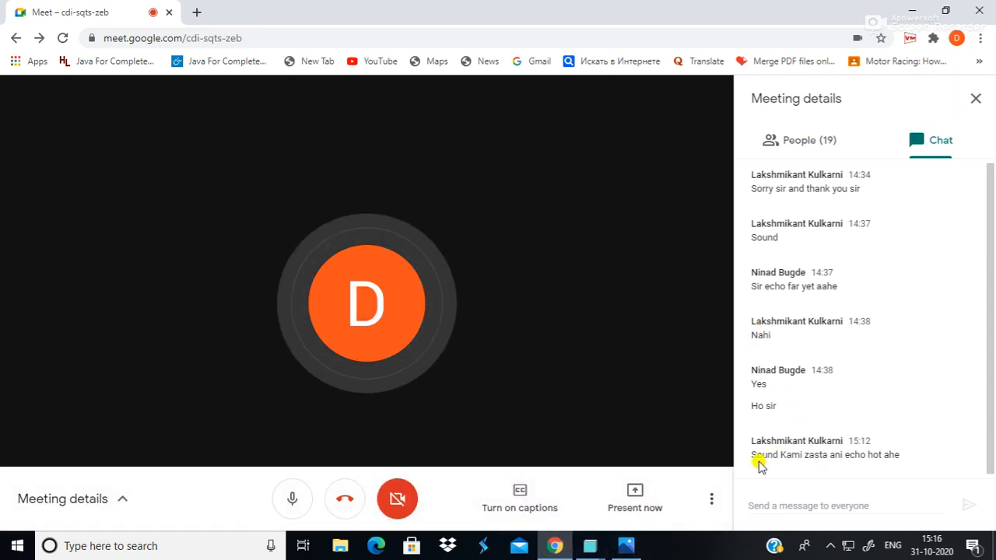
mouse_move(618, 549)
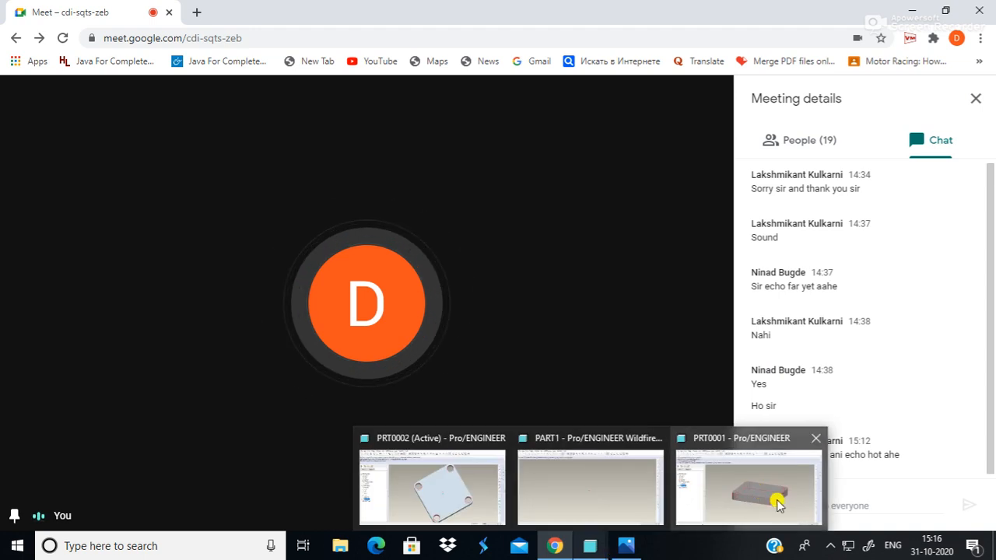
click(830, 545)
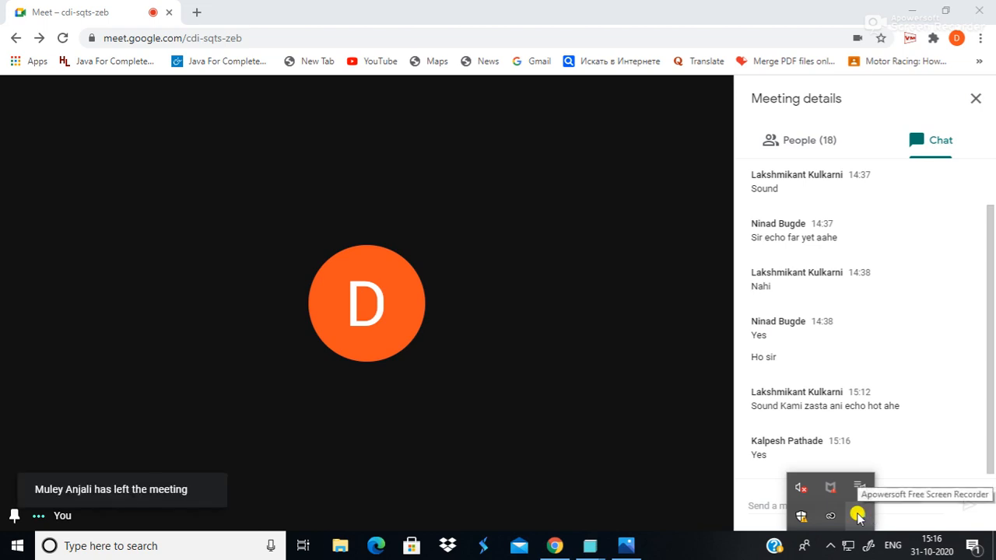
right_click(856, 516)
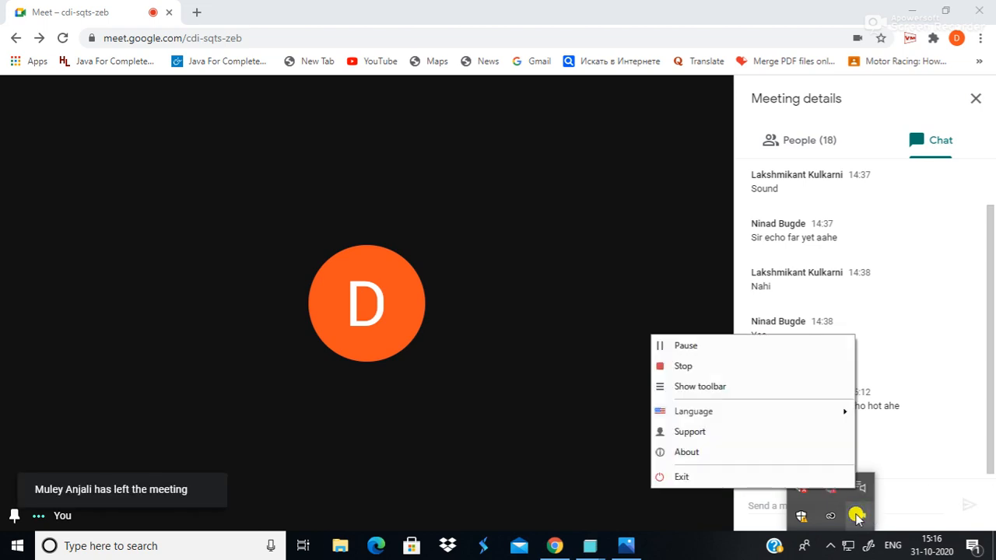